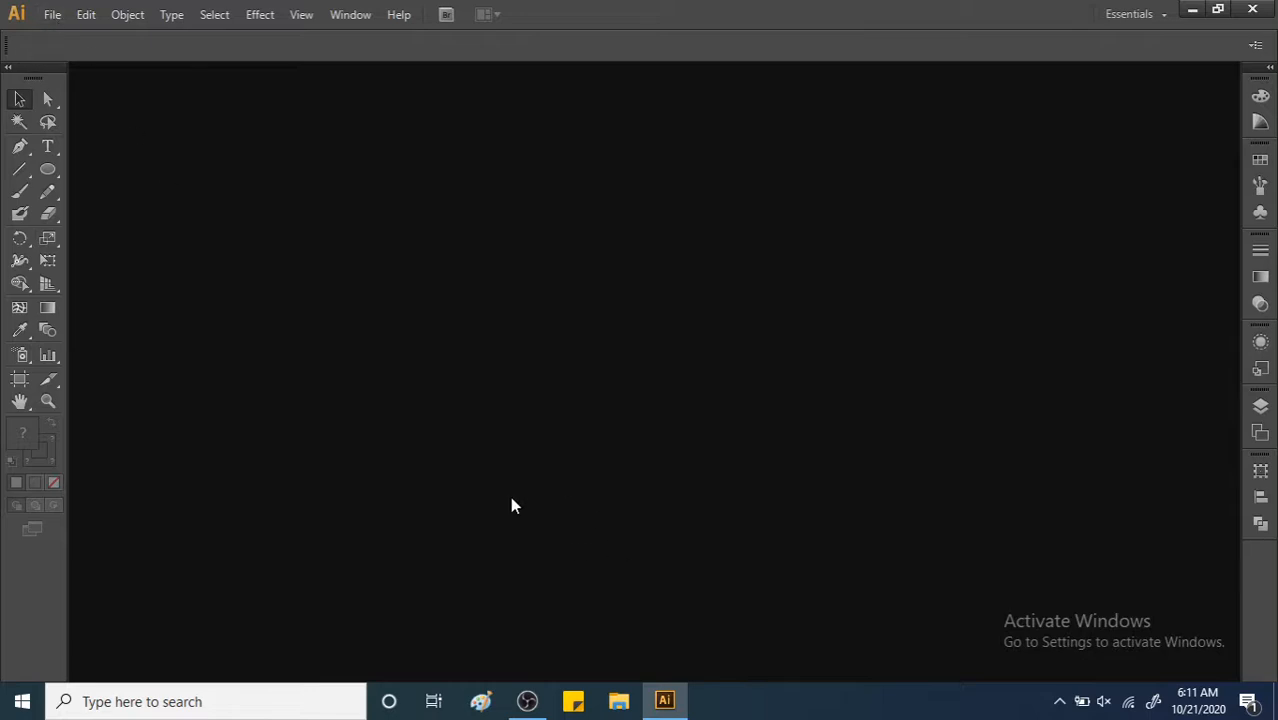
Create a new portrait A4 document, 210 mm by 297 mm, with one artboard and millimetres as units.
click(55, 22)
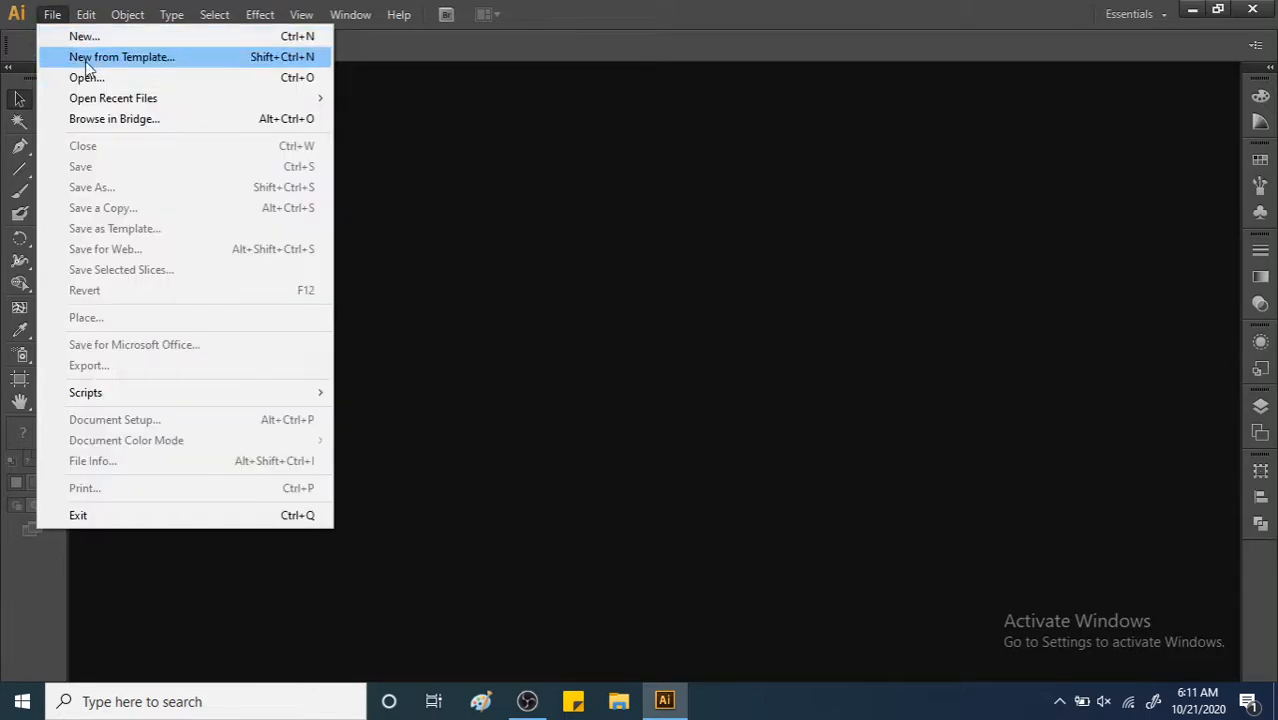
click(125, 38)
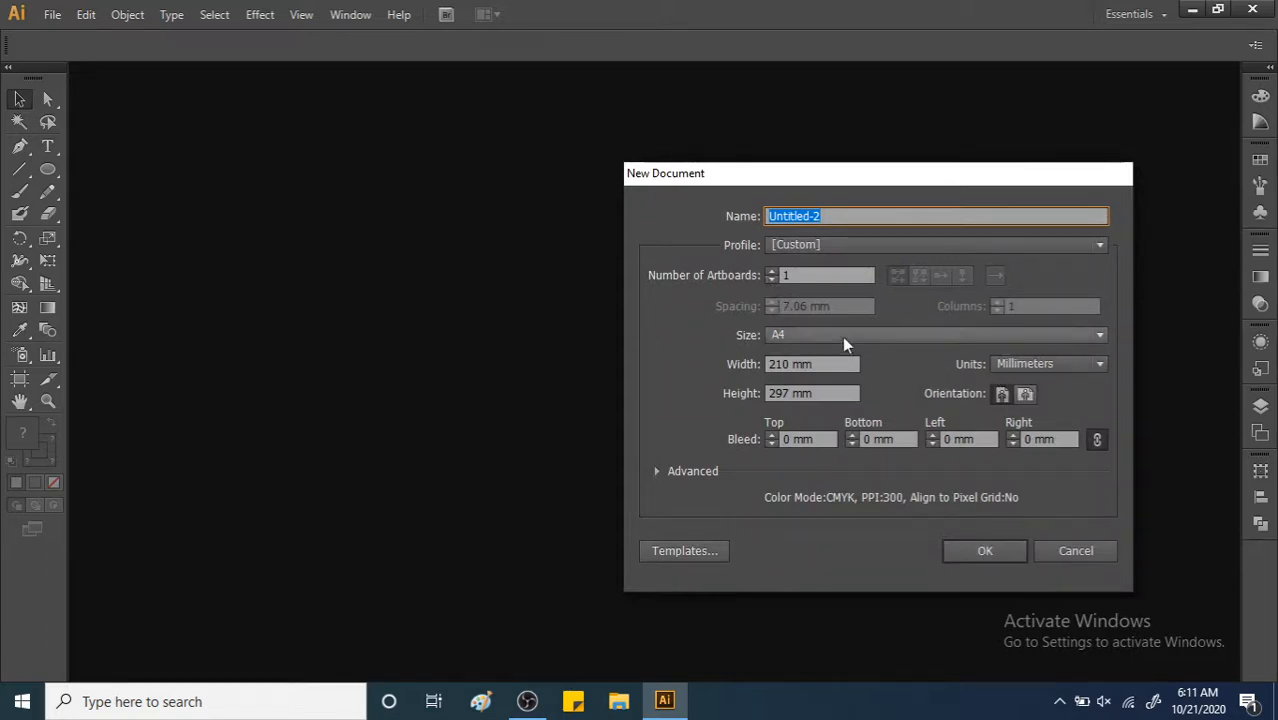
click(1013, 362)
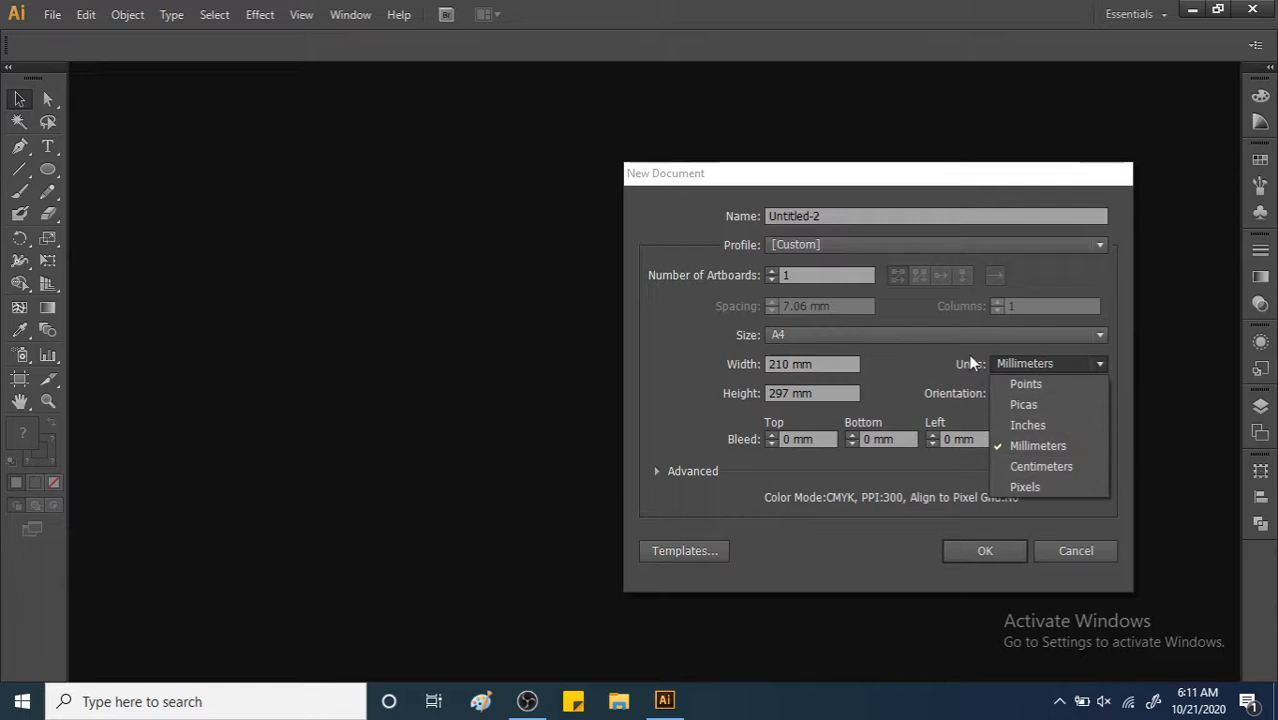
click(947, 467)
click(967, 549)
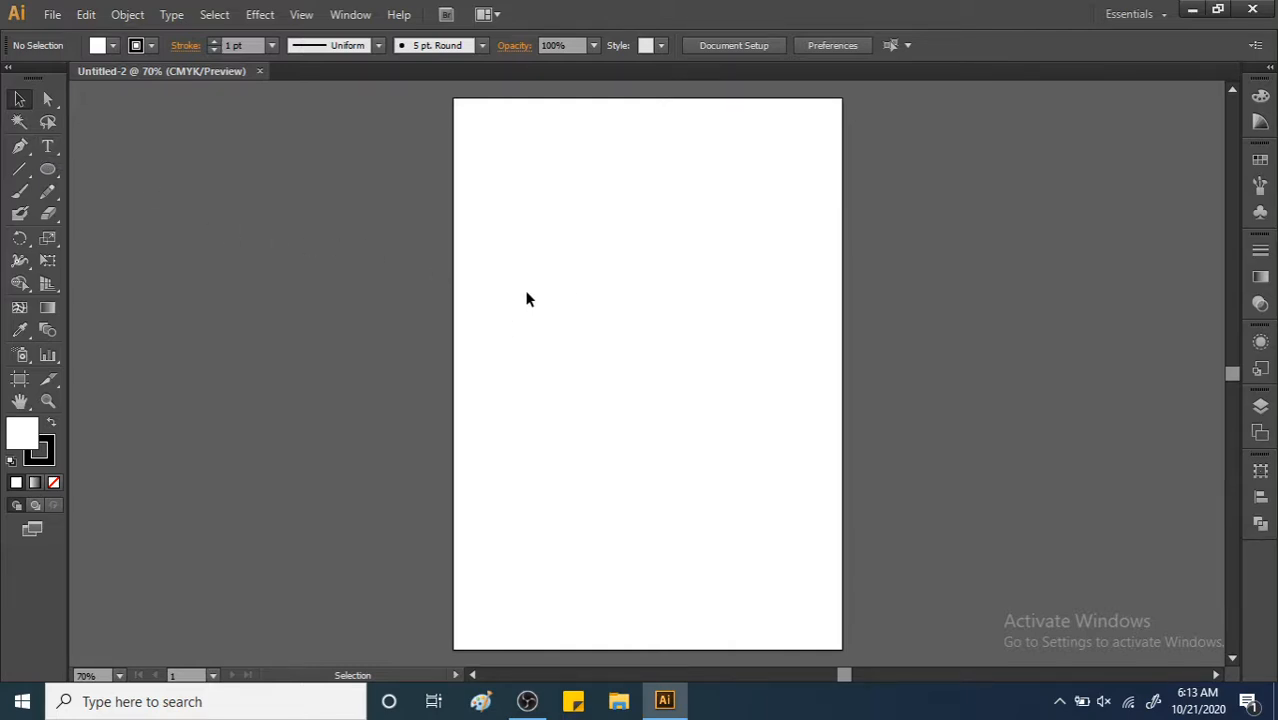
click(20, 172)
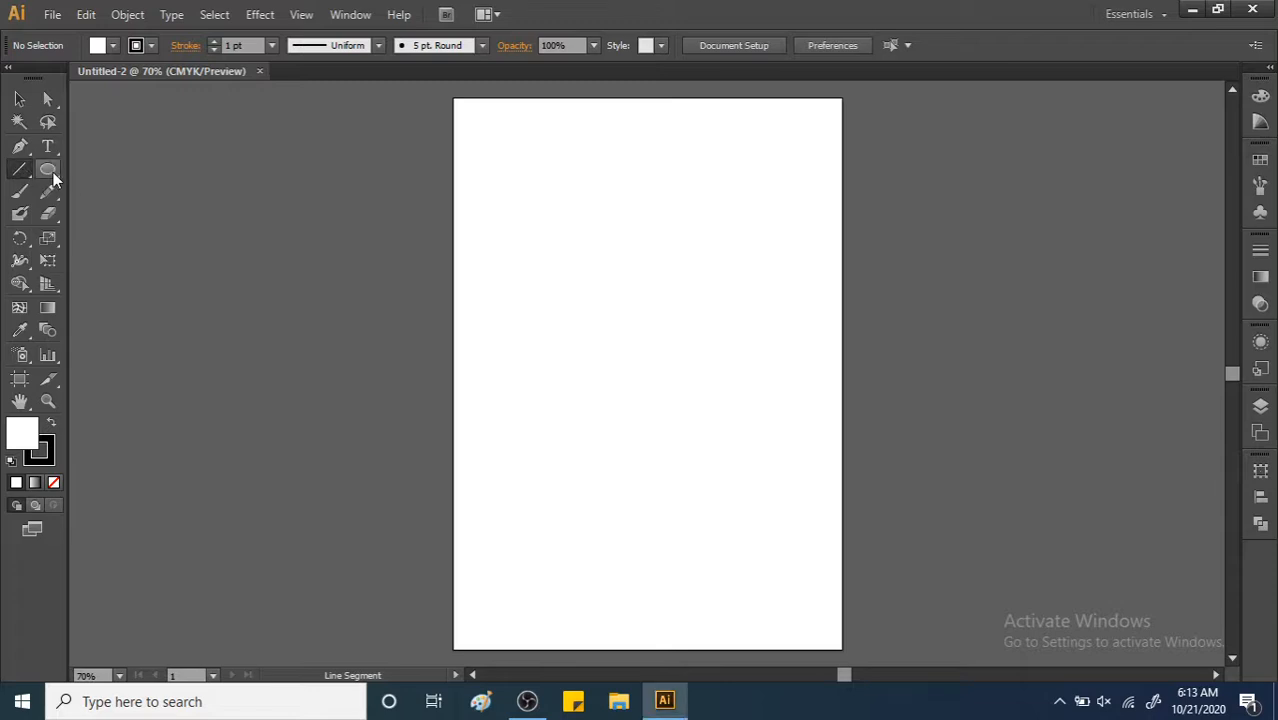
click(53, 170)
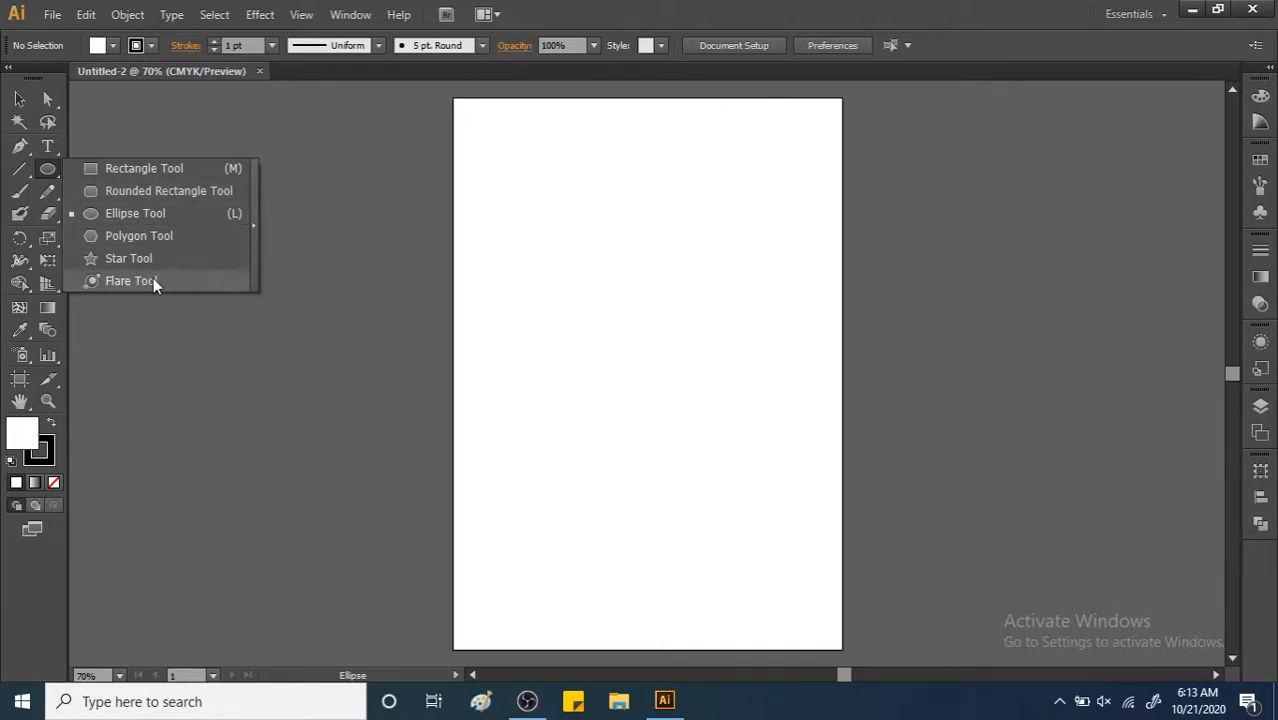
mouse_move(153, 280)
mouse_down()
mouse_move(68, 169)
mouse_move(50, 198)
mouse_up()
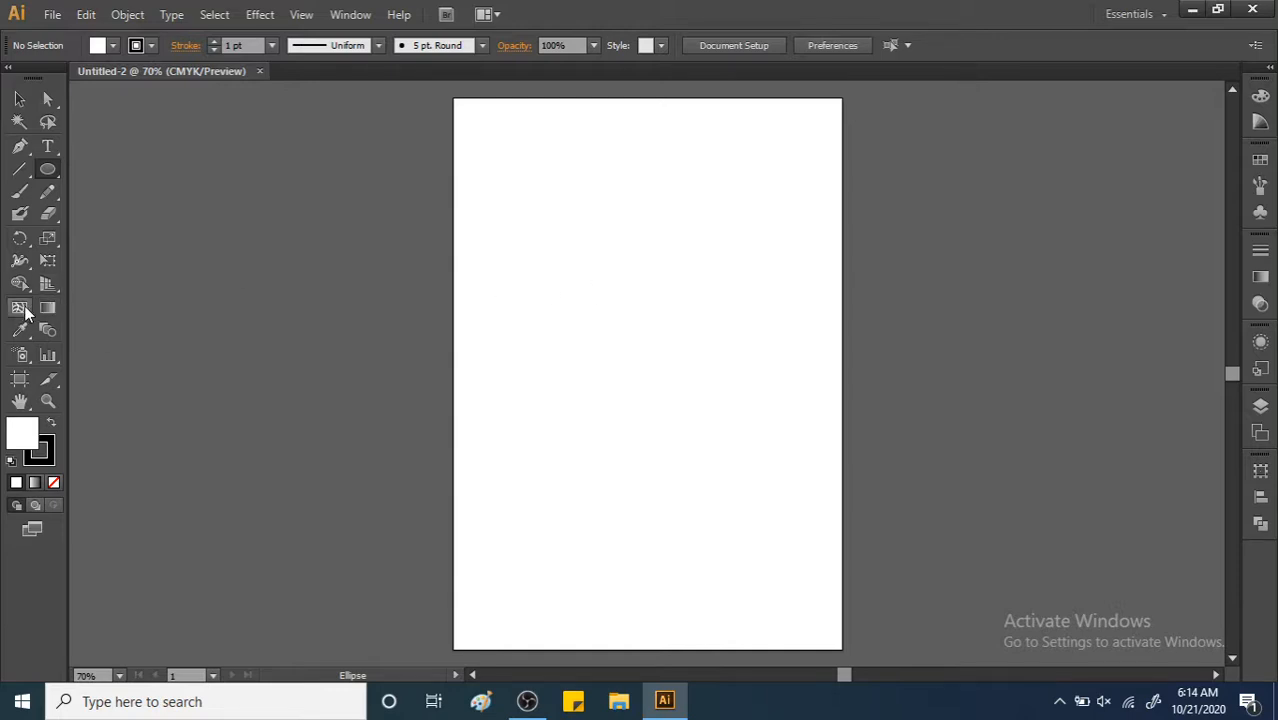
click(21, 335)
click(27, 437)
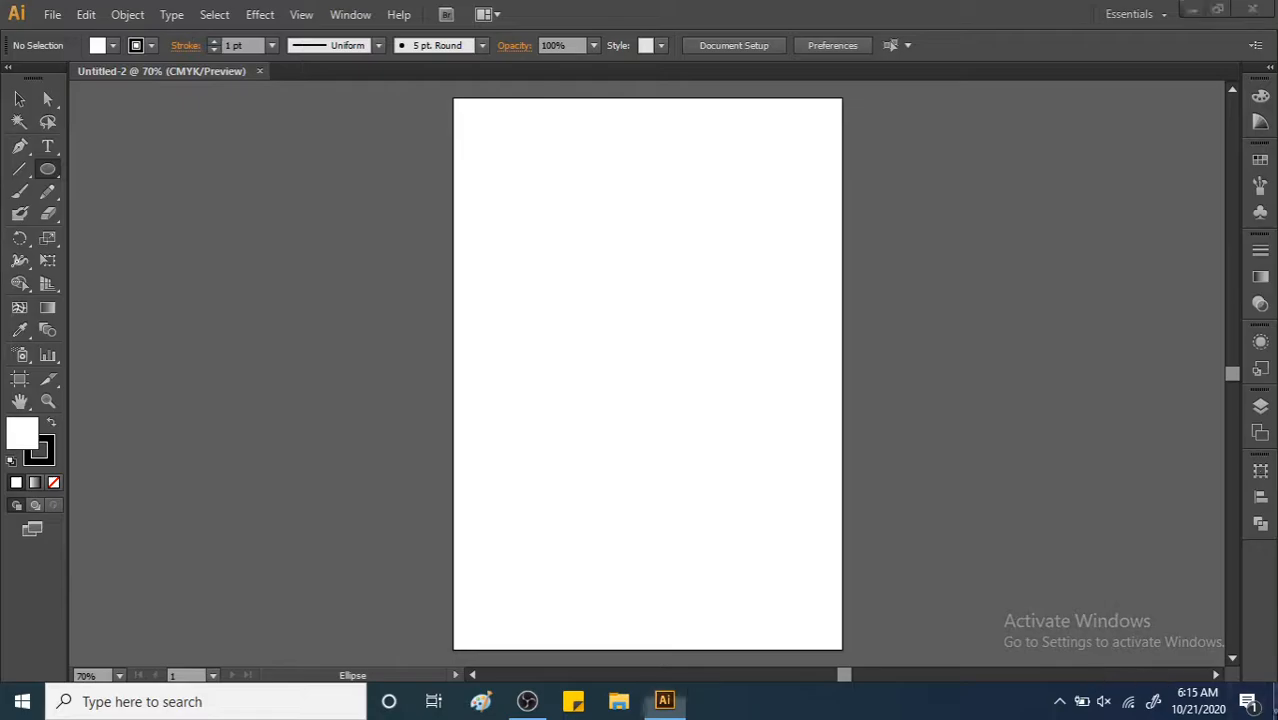
Place 5.jpg from the desktop into the document and move it down so the sketches cover the artboard.
click(1268, 710)
drag(378, 42, 675, 418)
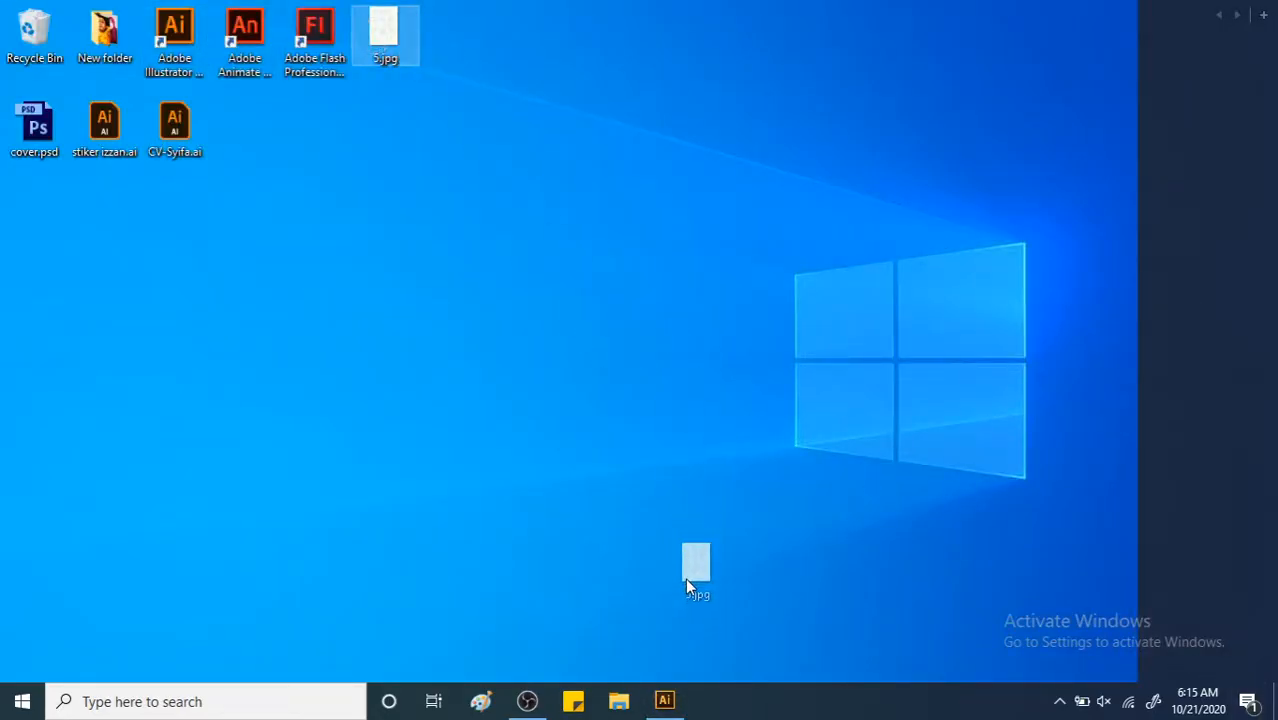
drag(685, 578, 650, 297)
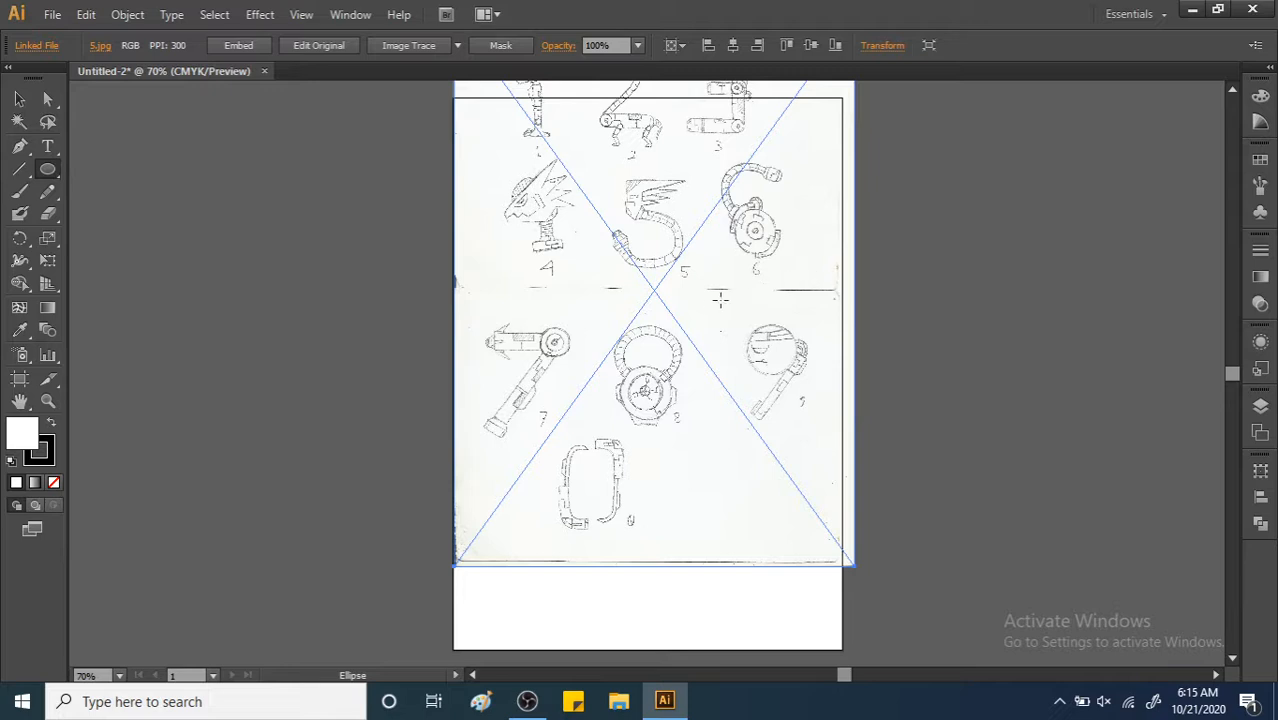
key(v)
drag(724, 258, 722, 340)
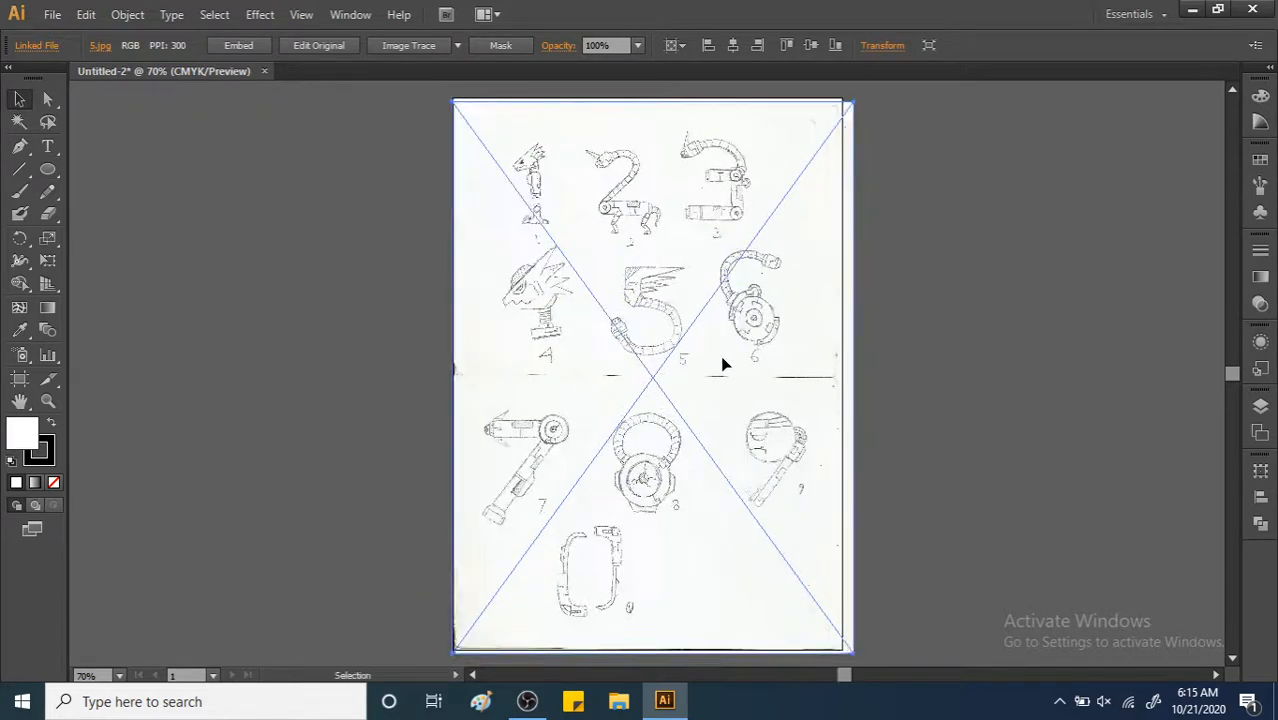
click(883, 382)
Shift the linked sketch image slightly right and down on the artboard.
ctrl+click(717, 352)
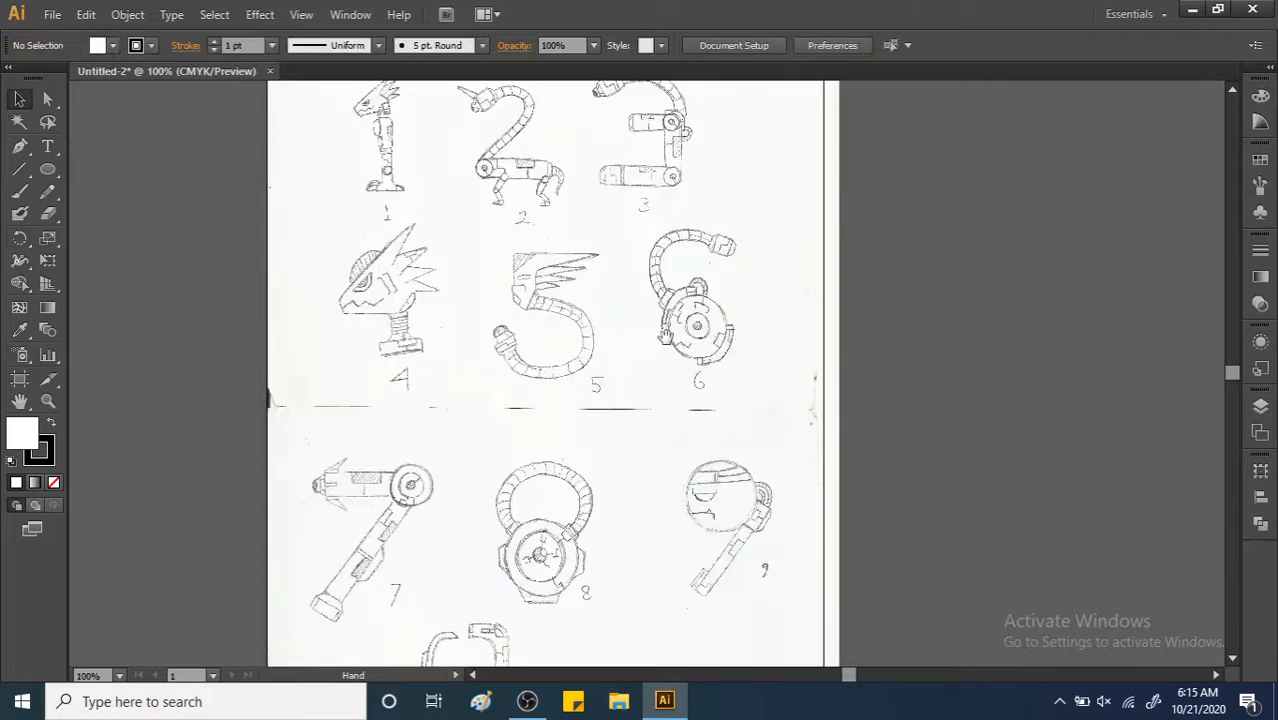
drag(632, 380, 744, 272)
ctrl+click(655, 425)
click(665, 382)
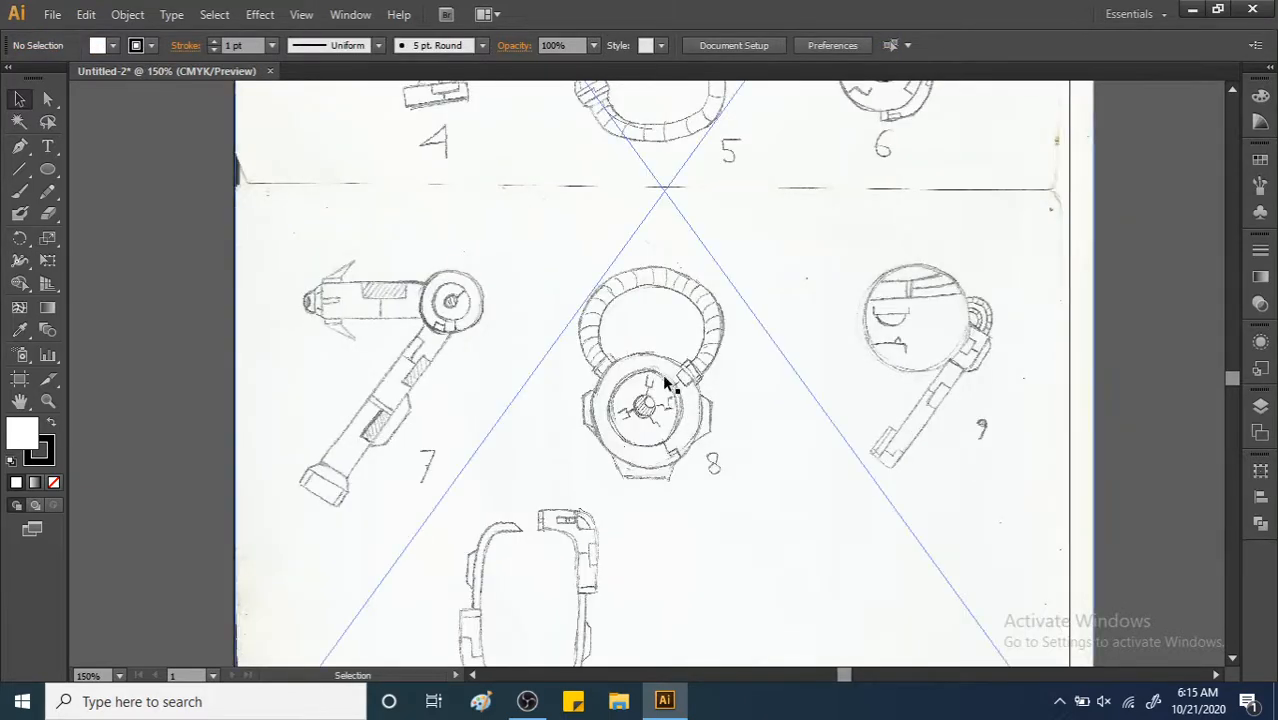
click(1190, 381)
click(1041, 334)
drag(936, 374, 964, 386)
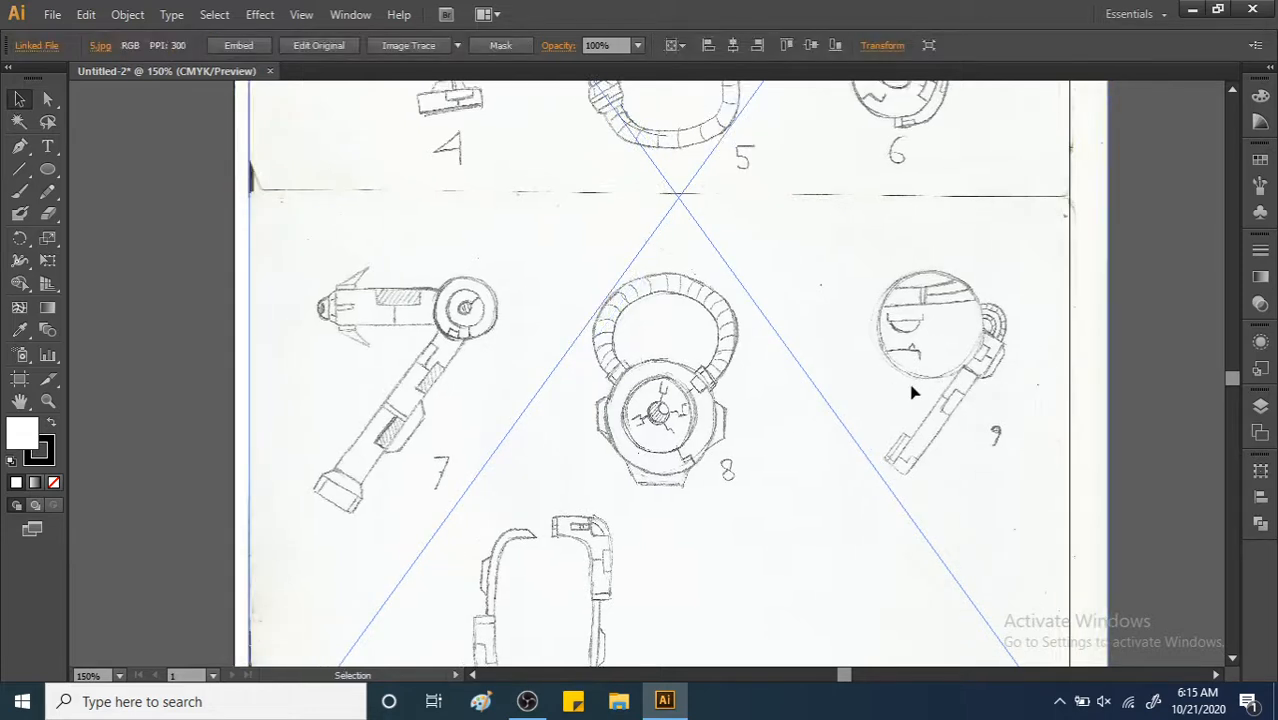
Examine the layer, artboard, colour, swatch, brush, symbol, stroke, gradient and transparency settings with the sketch image selected.
click(1259, 407)
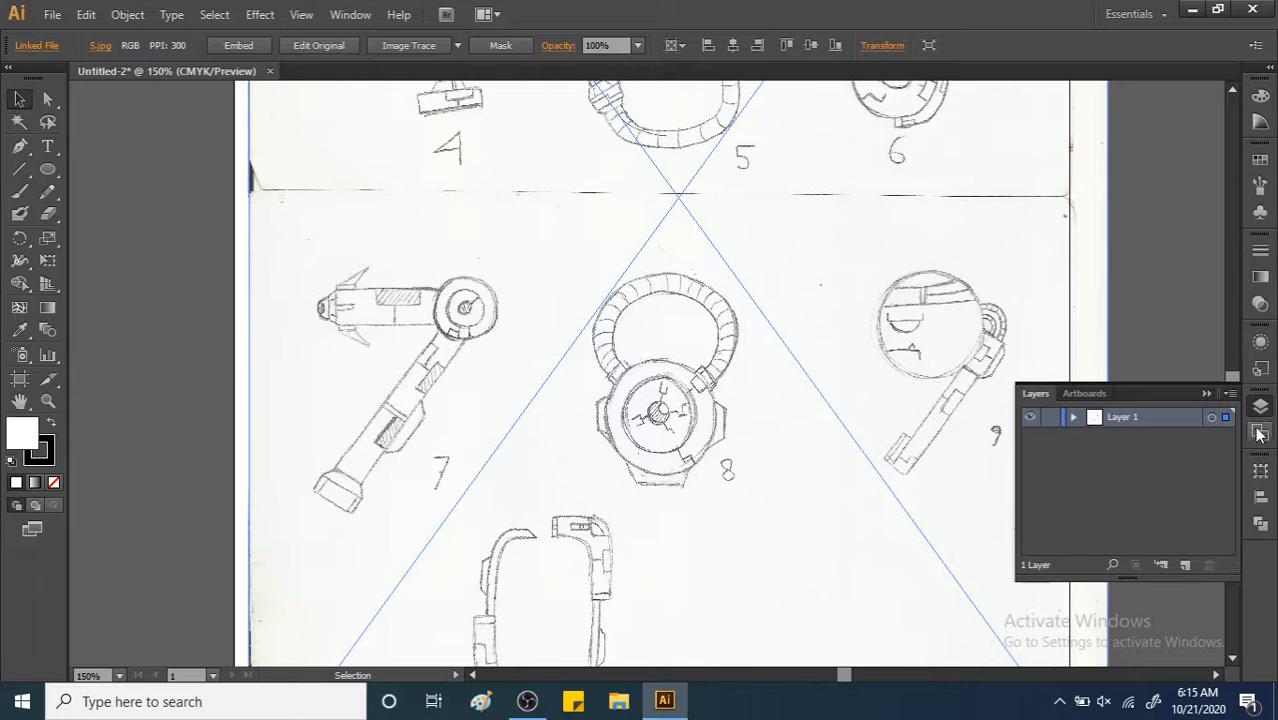
click(1259, 440)
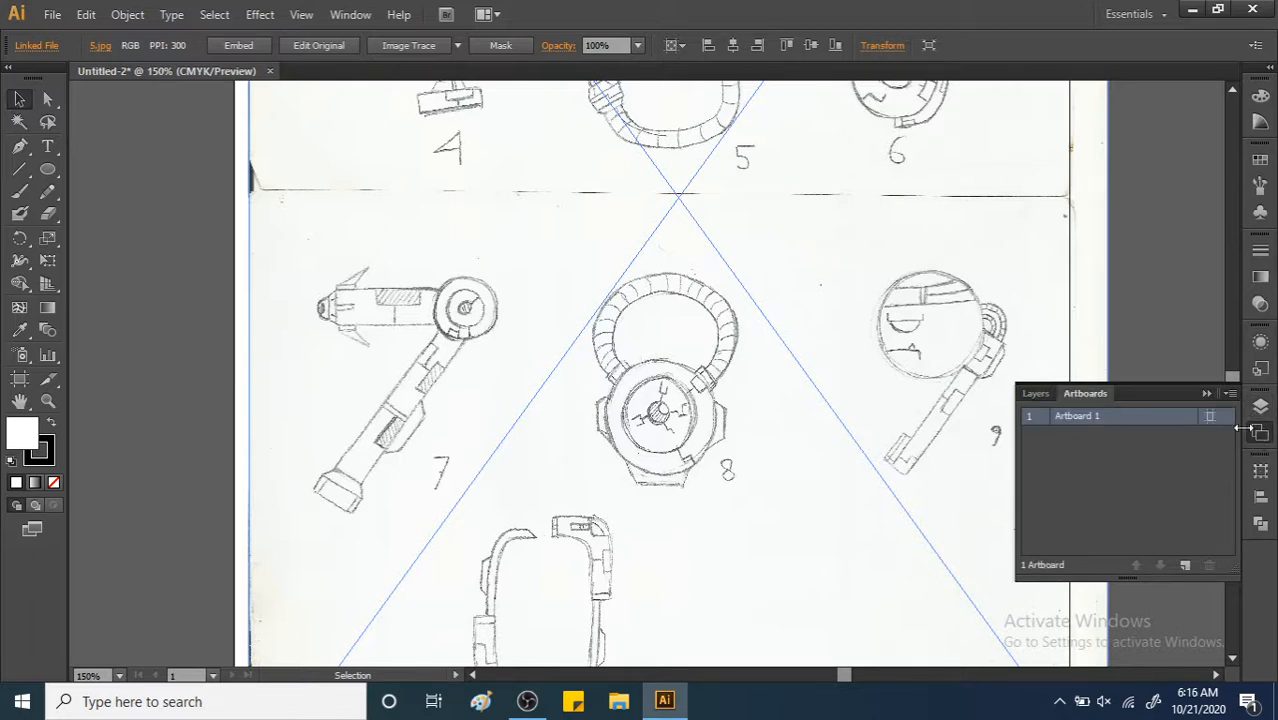
click(1260, 97)
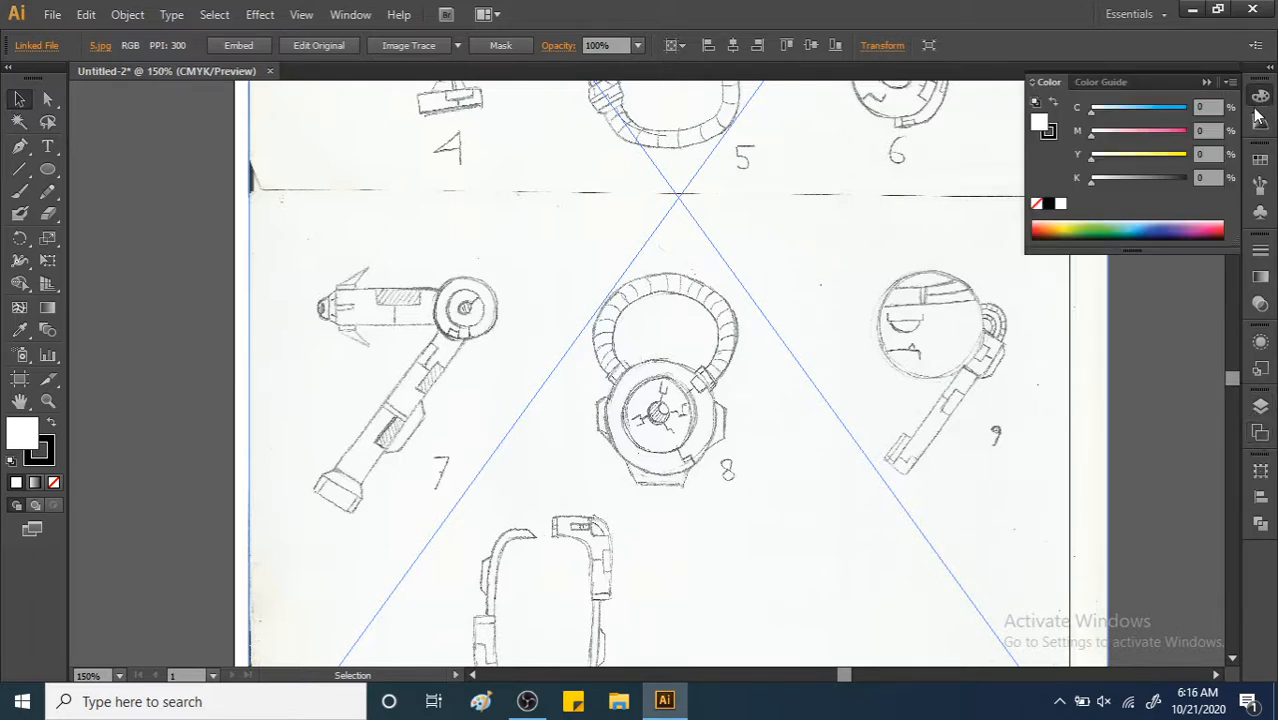
click(1261, 124)
click(1259, 162)
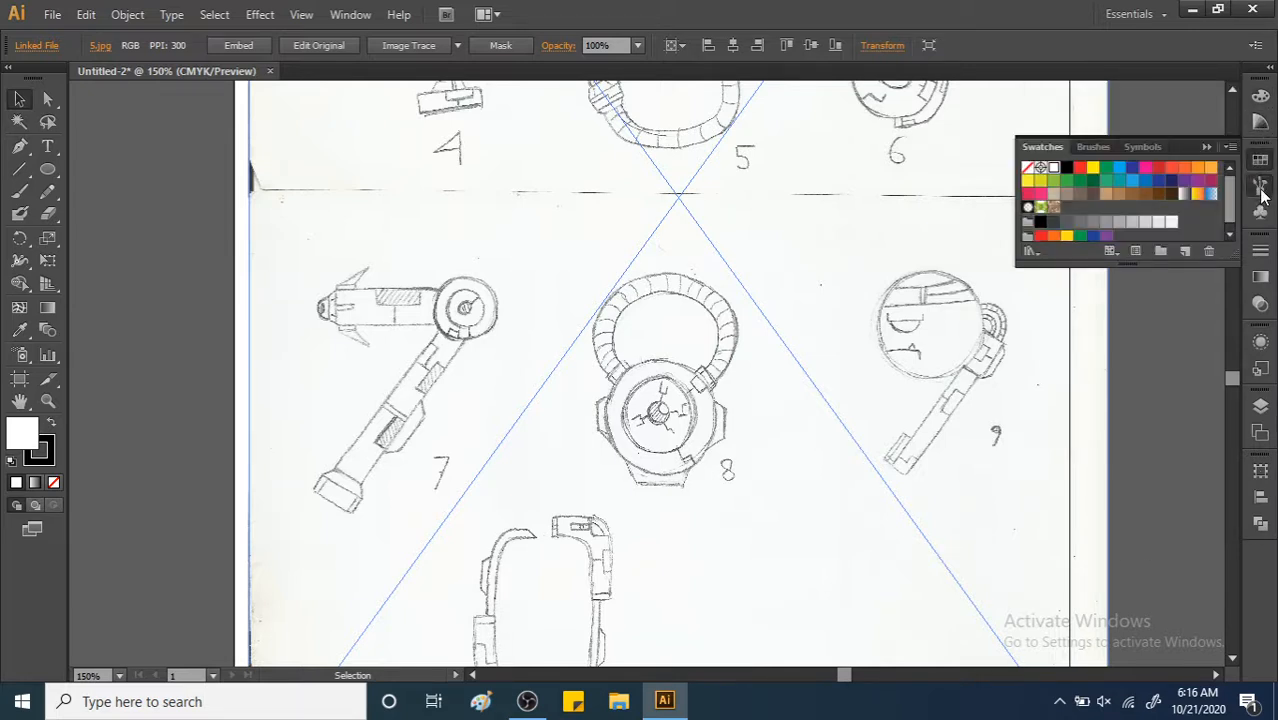
click(1260, 186)
click(1260, 212)
click(1260, 252)
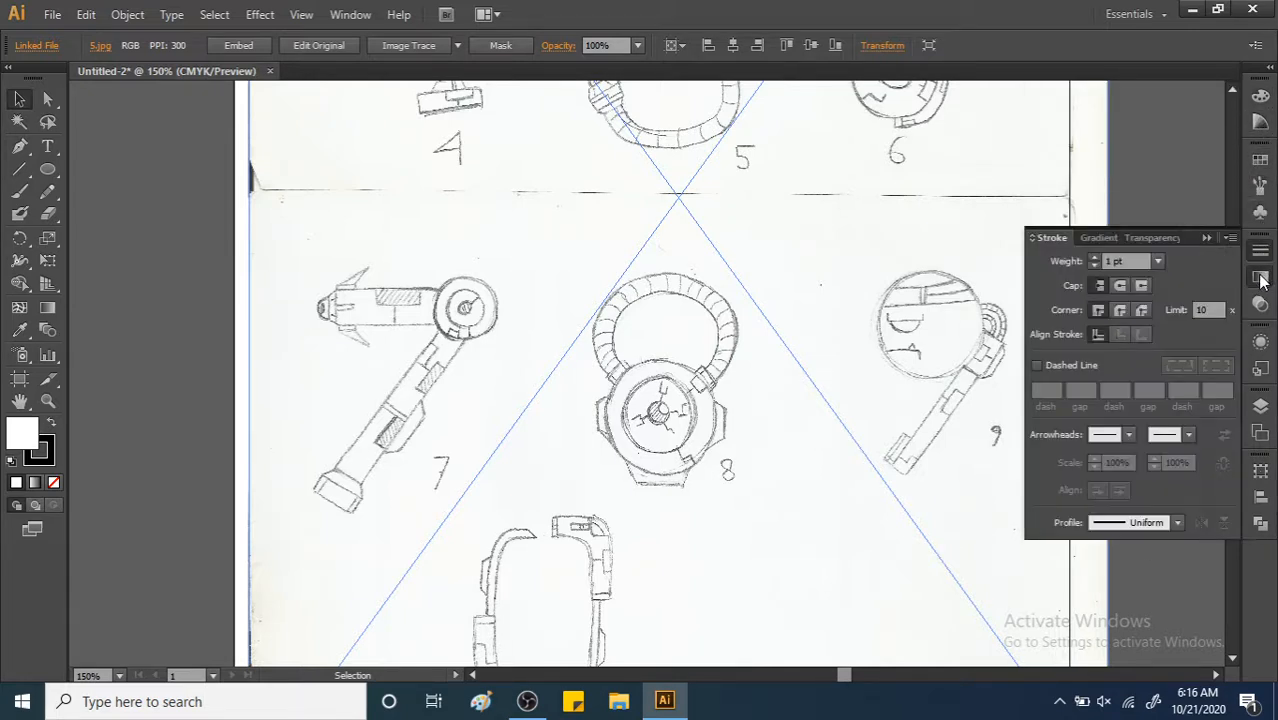
click(1260, 277)
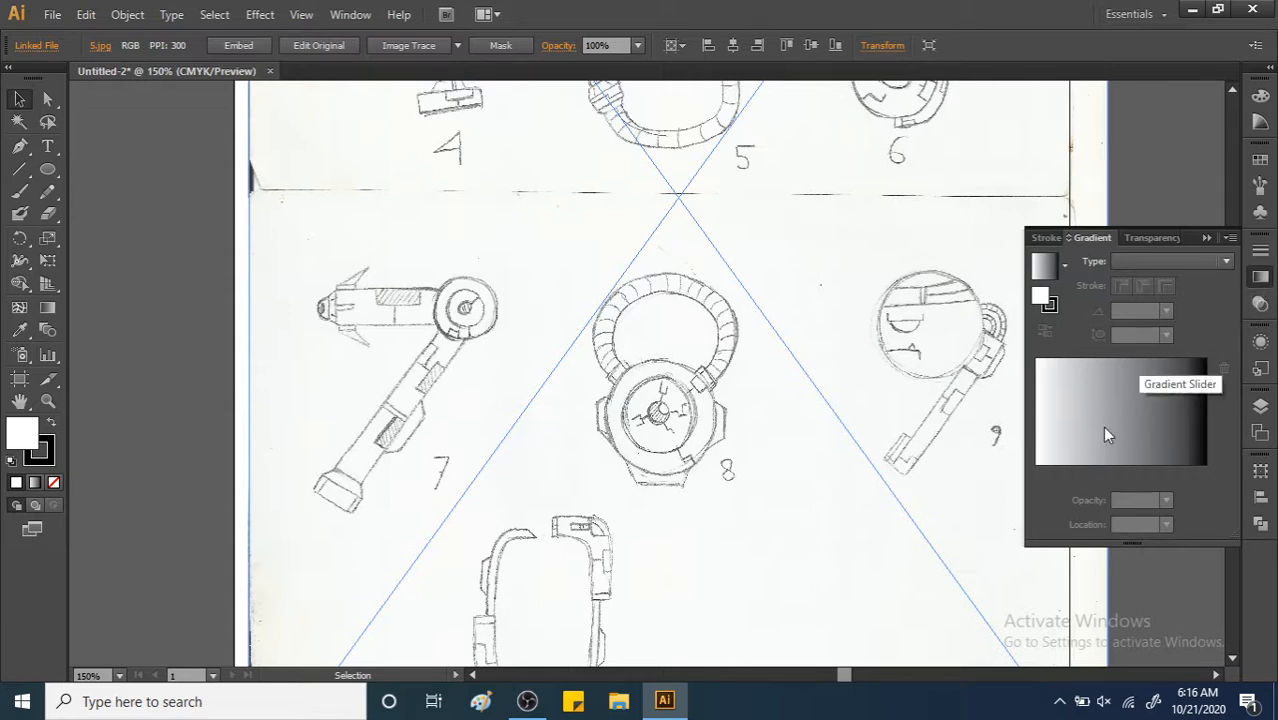
click(1260, 252)
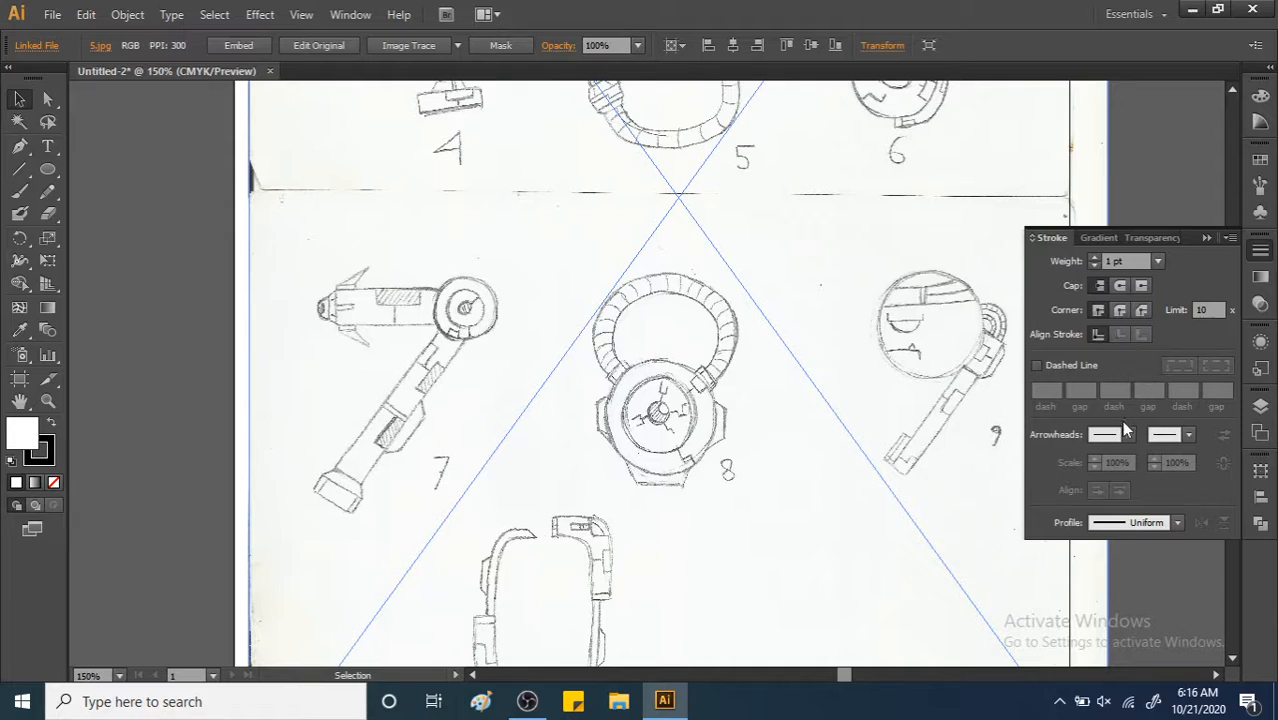
click(1260, 311)
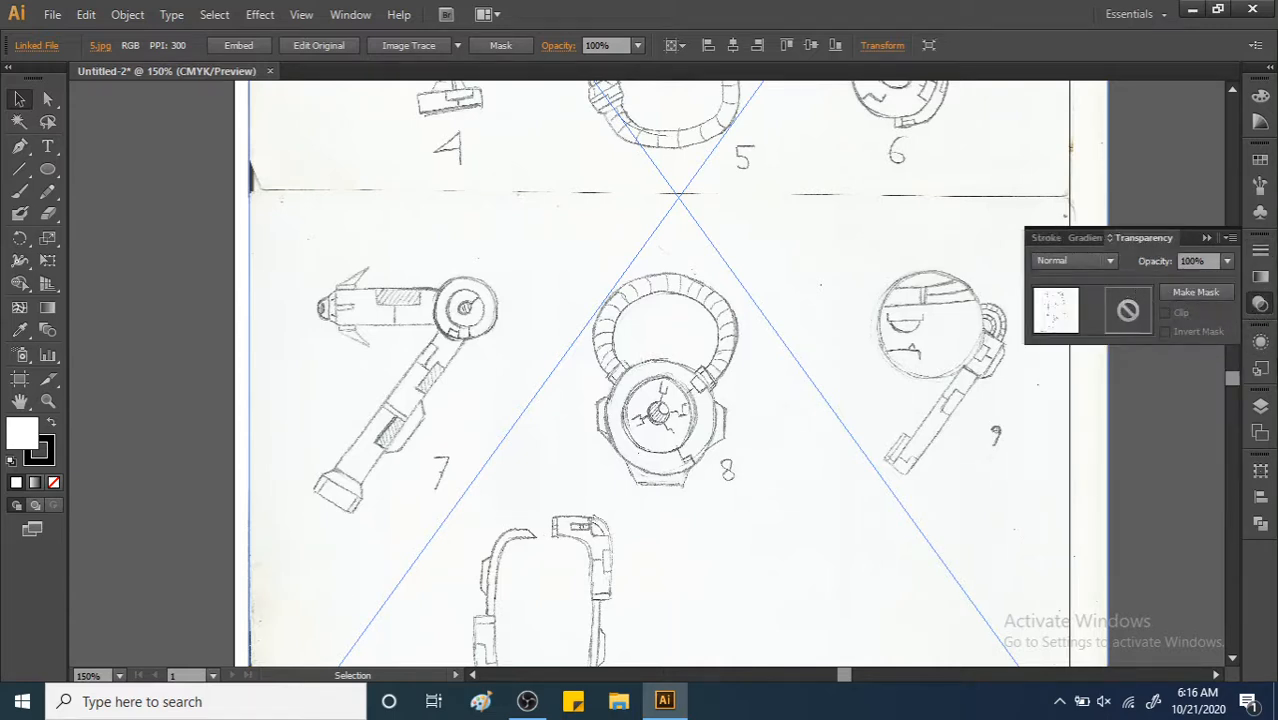
Examine the sketch image's appearance, graphic style, layer, transform and alignment options.
click(1261, 343)
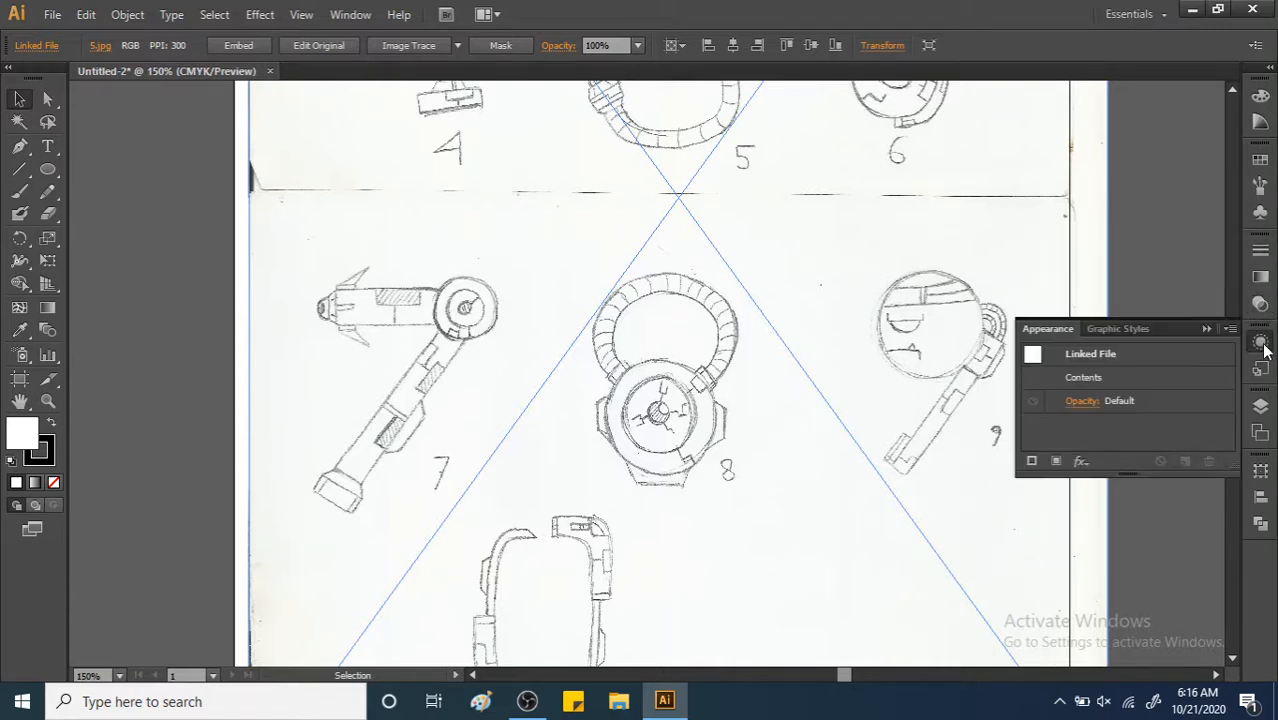
click(1117, 330)
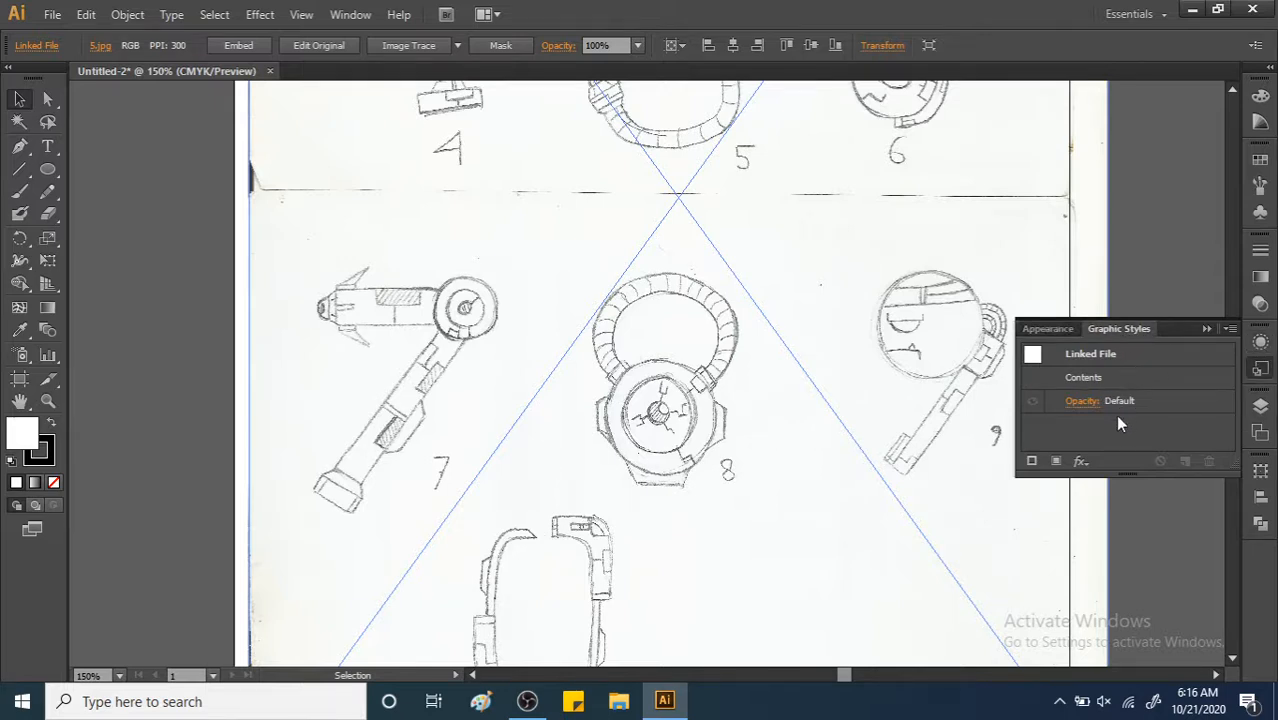
click(1260, 408)
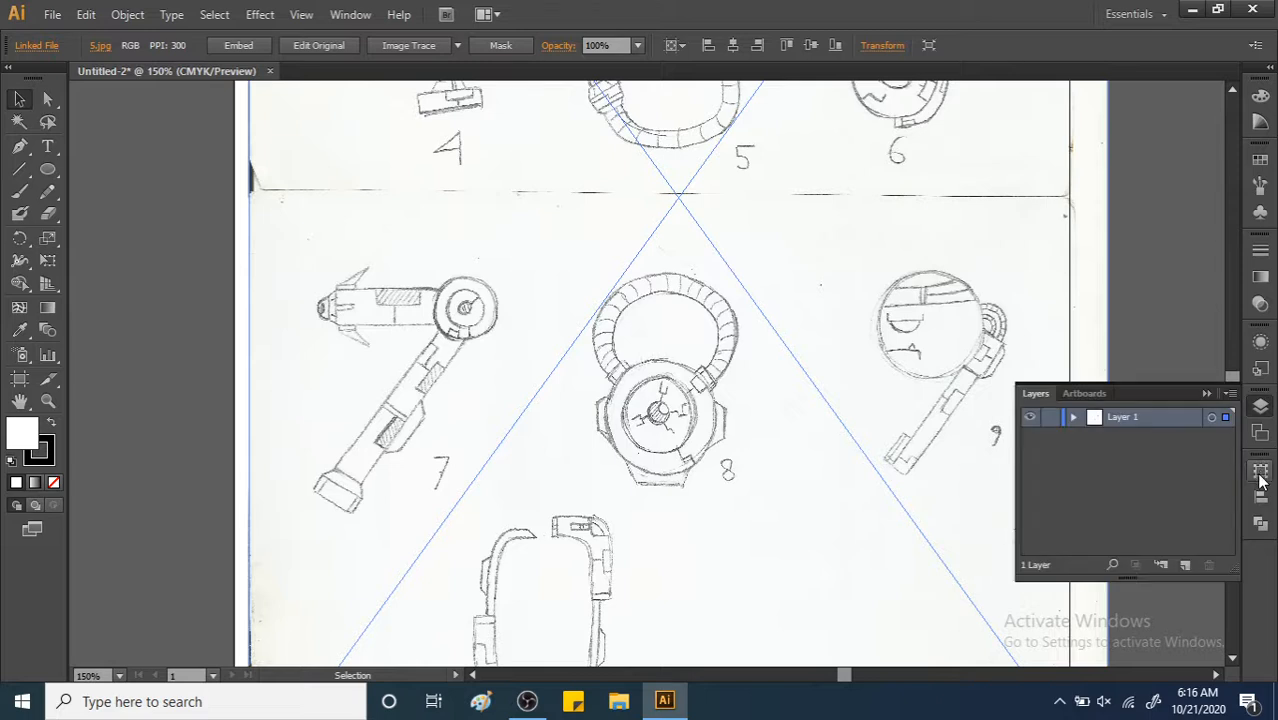
click(1260, 478)
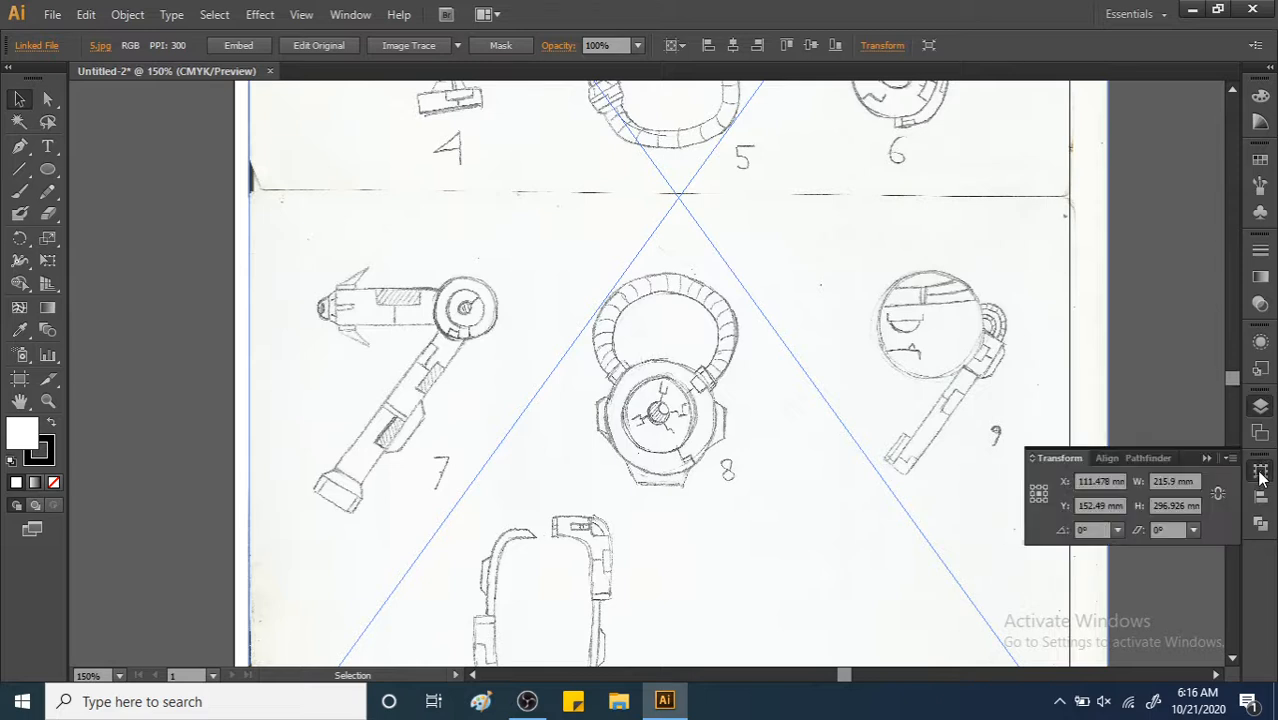
click(1106, 459)
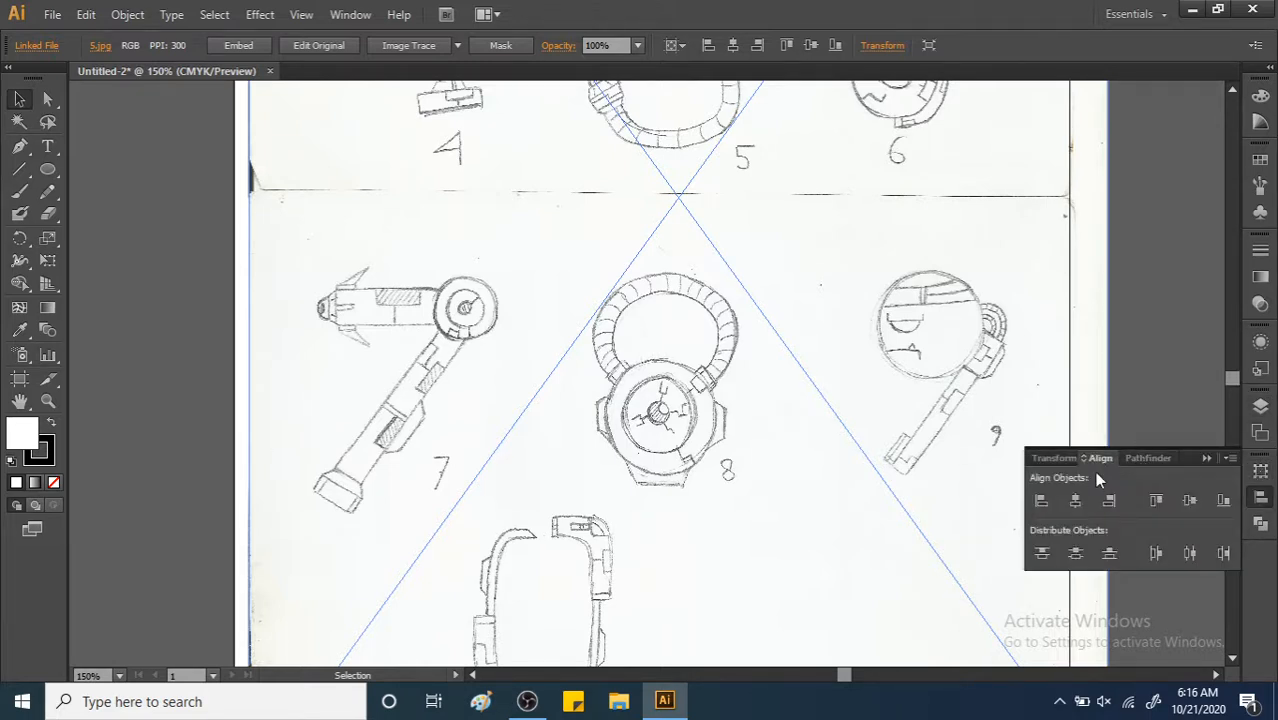
click(1053, 459)
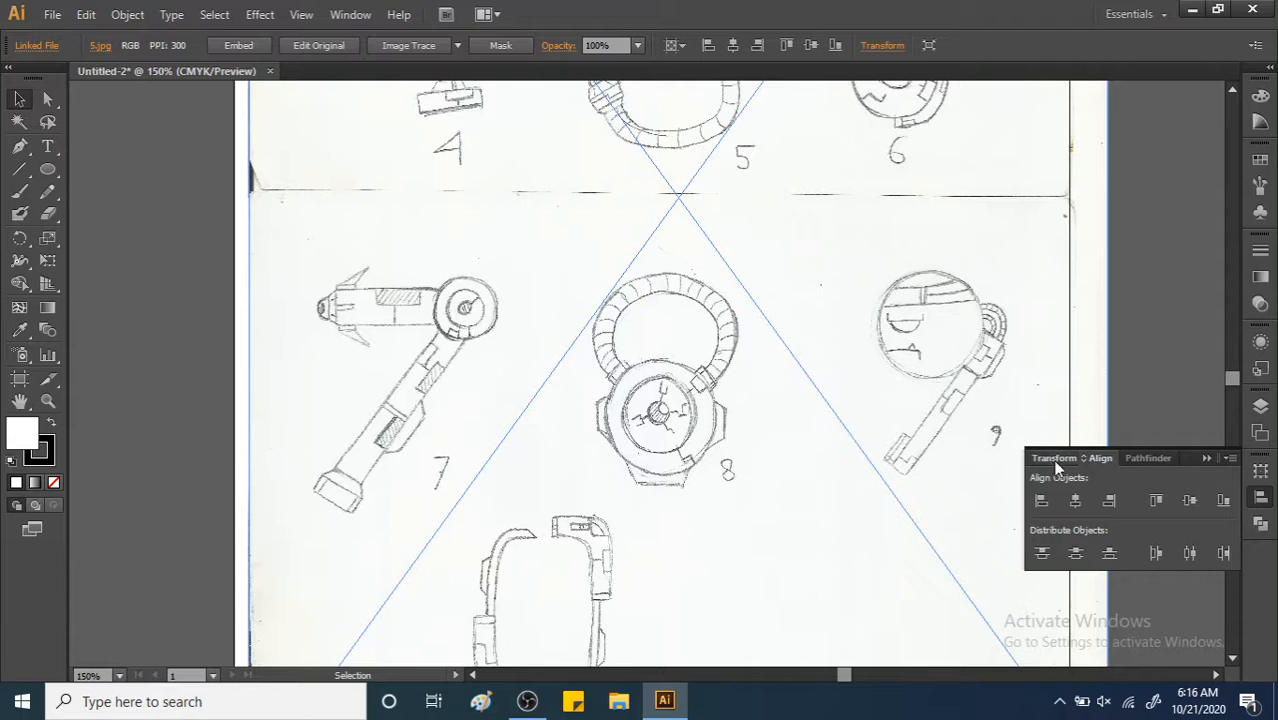
click(1152, 460)
click(1260, 525)
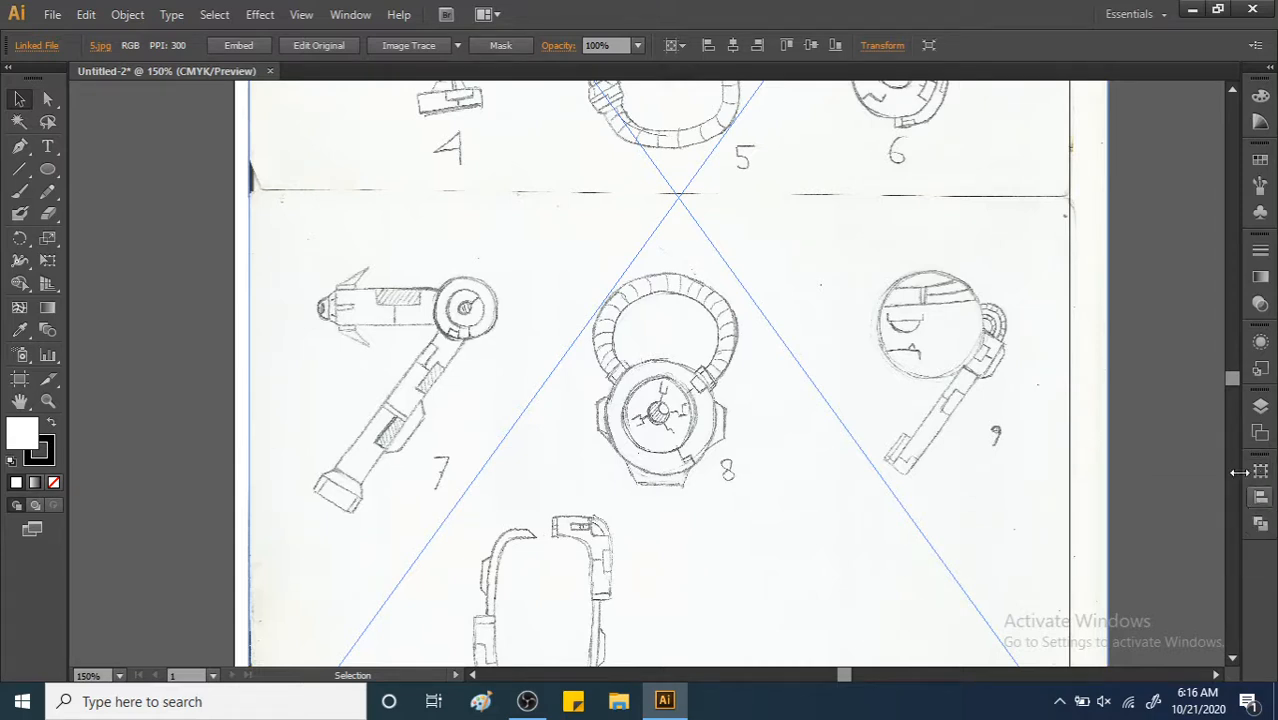
Look through the available effects, view and window commands, and the Pathfinder shape operations.
click(214, 14)
mouse_move(260, 14)
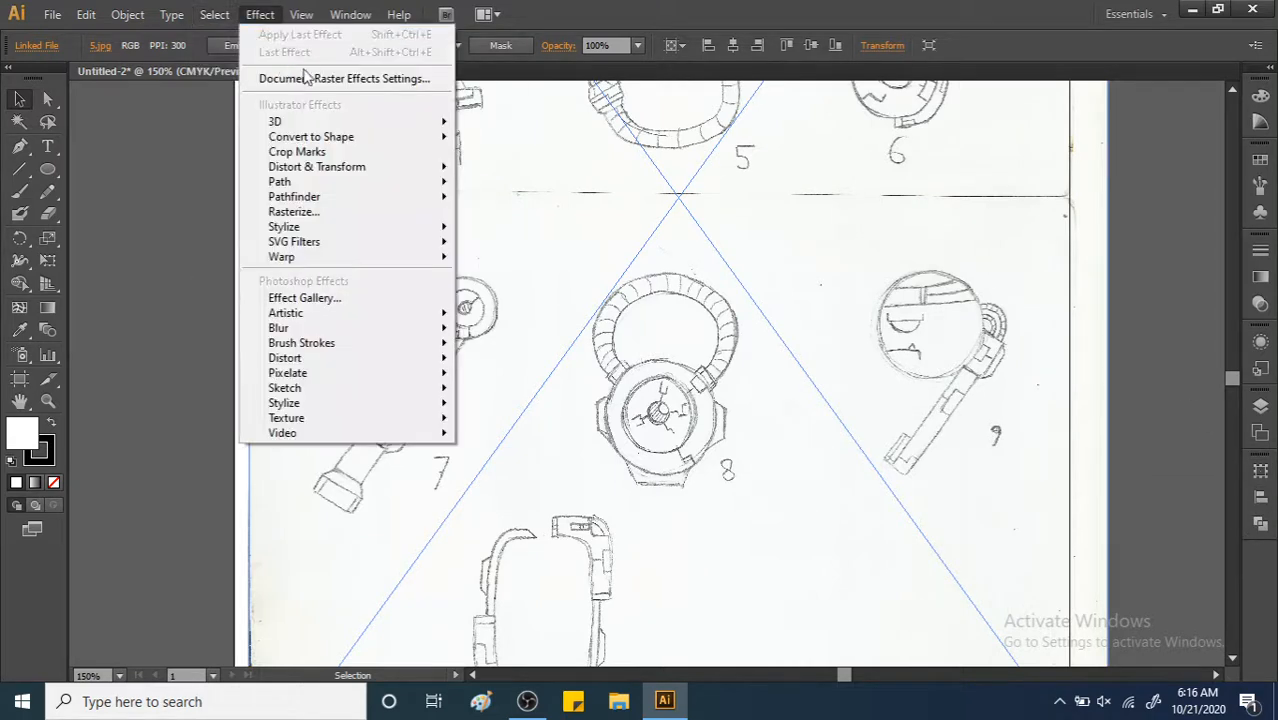
click(258, 14)
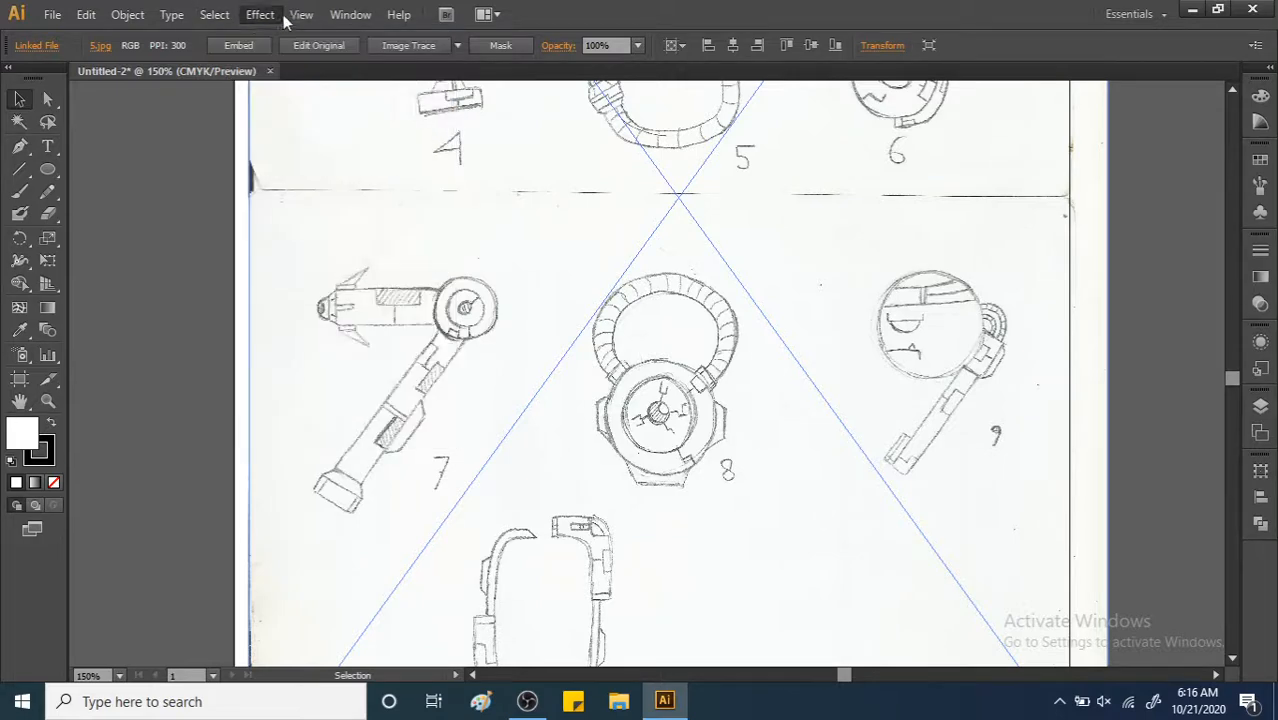
click(301, 14)
click(212, 138)
click(350, 14)
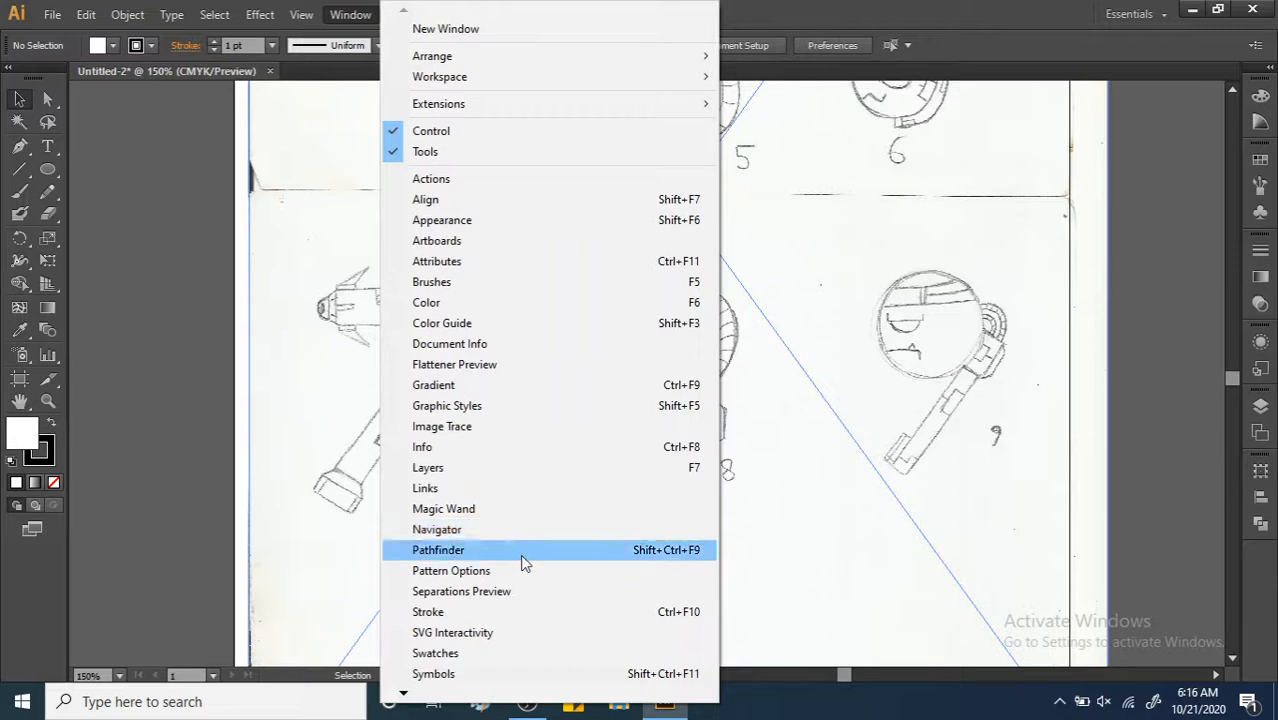
click(1258, 528)
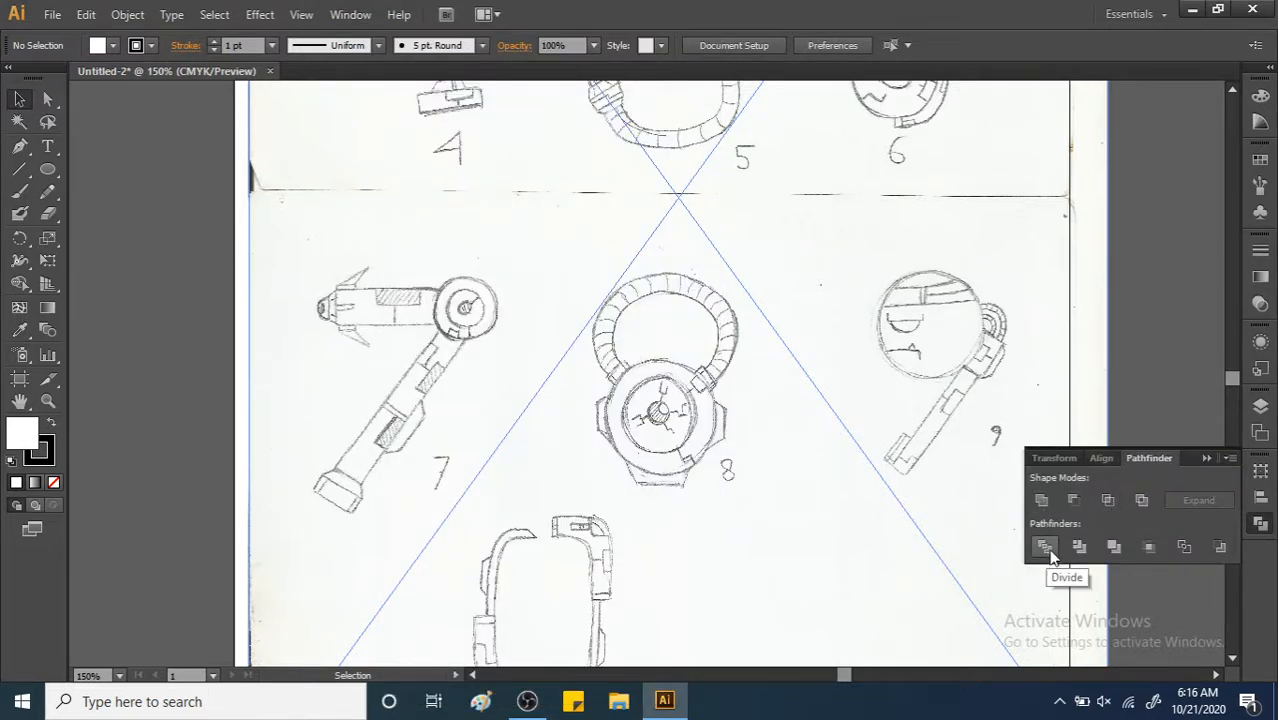
click(1260, 523)
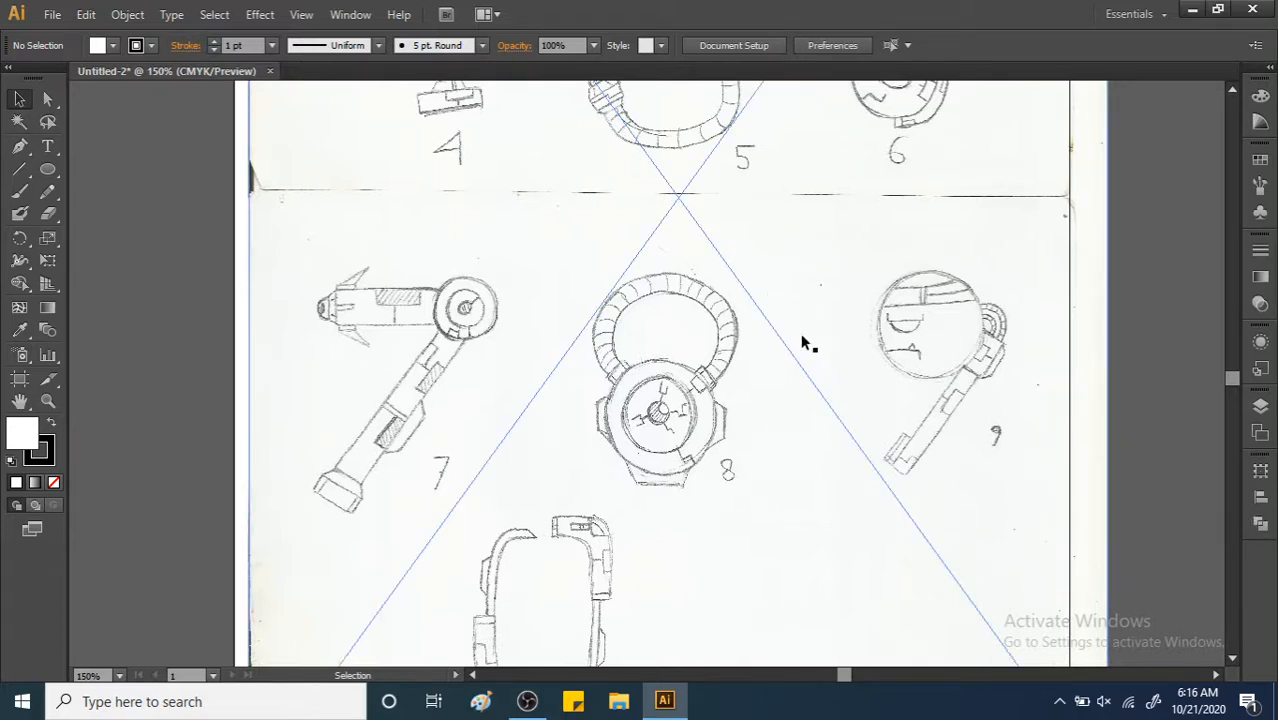
Lock the layer holding the sketch image and add a new layer above it for tracing.
click(1260, 407)
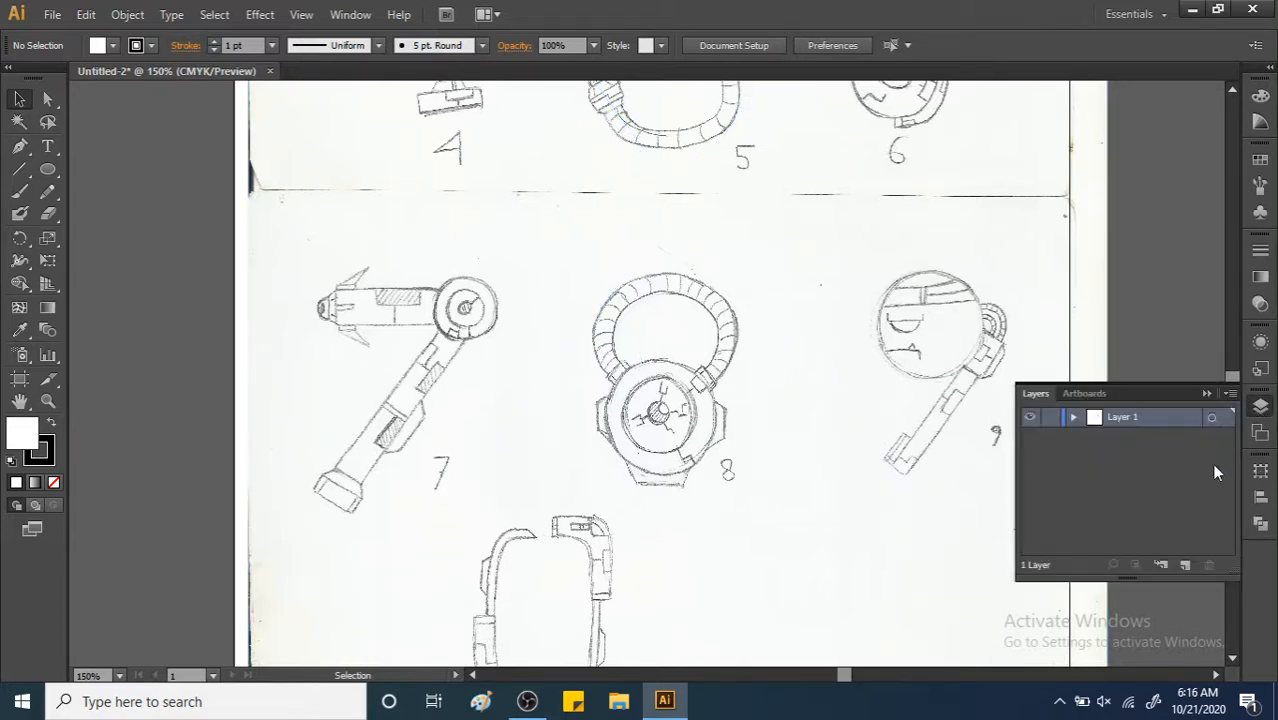
click(1050, 418)
click(1184, 567)
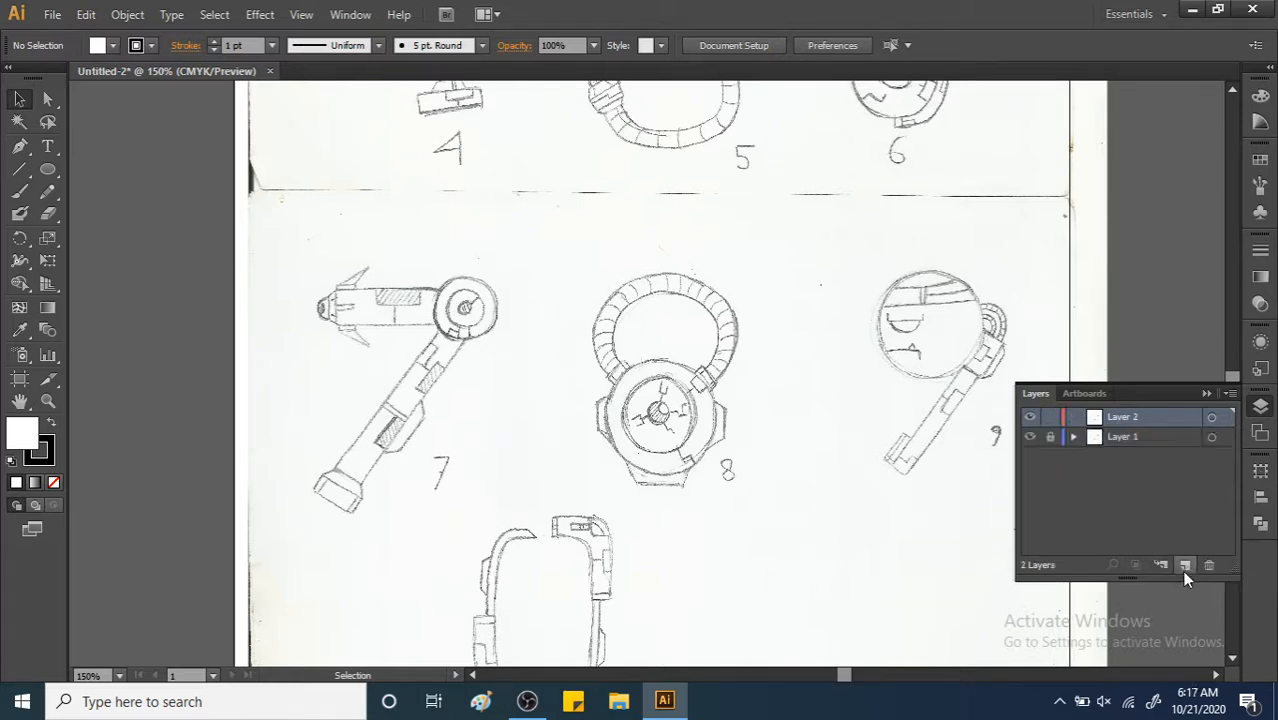
click(1260, 407)
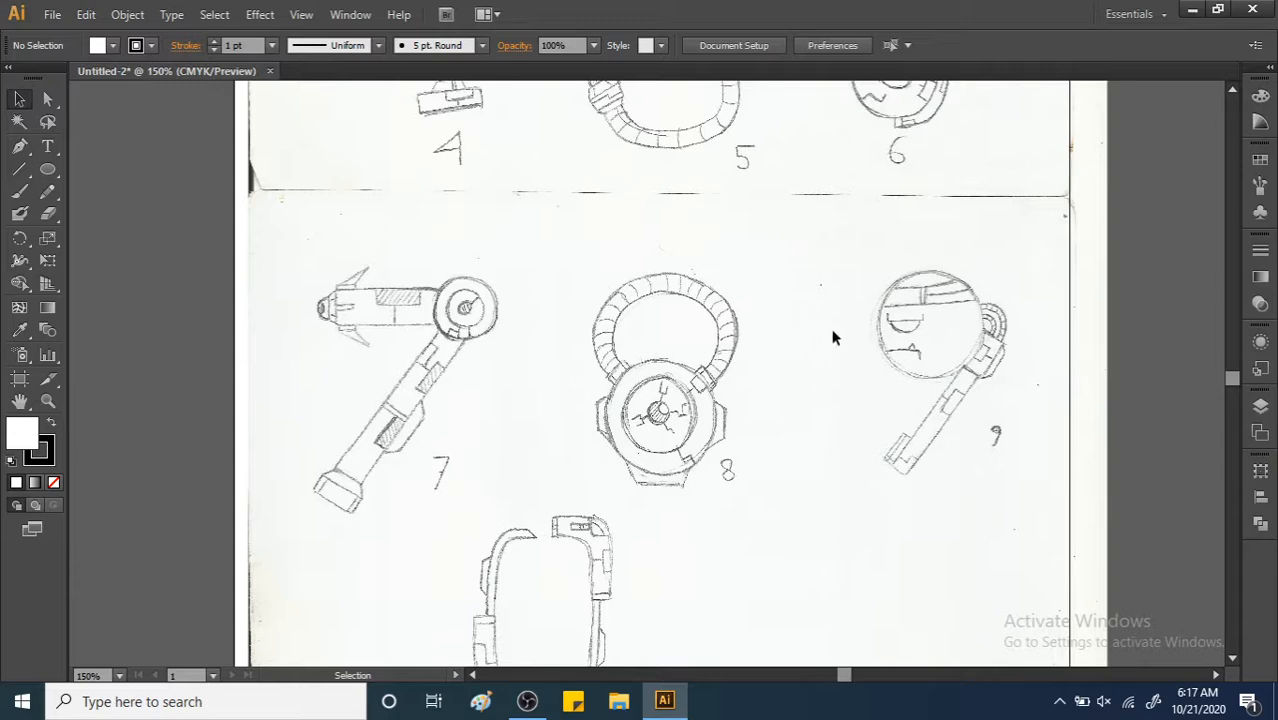
With the Pen tool, trace the left half of the numeral 8's upper tube as a curve from the left connector to the tube's top.
key(ctrl+plus)
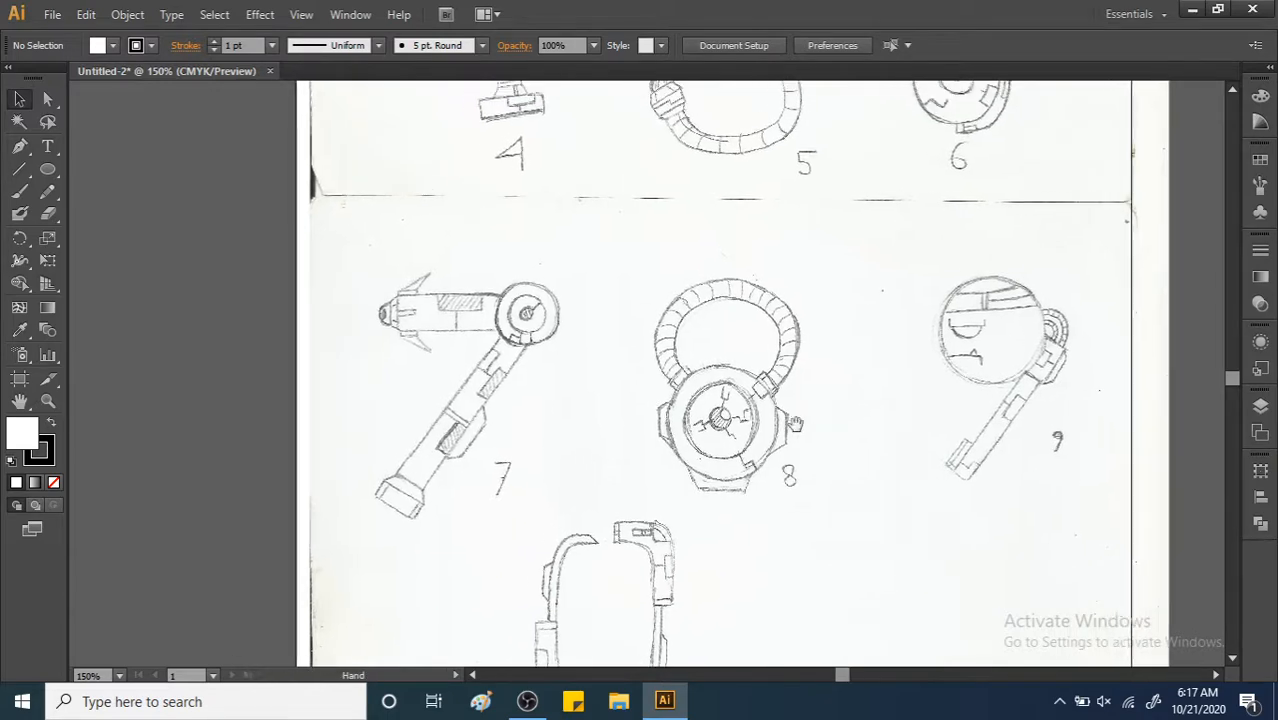
drag(858, 395, 845, 358)
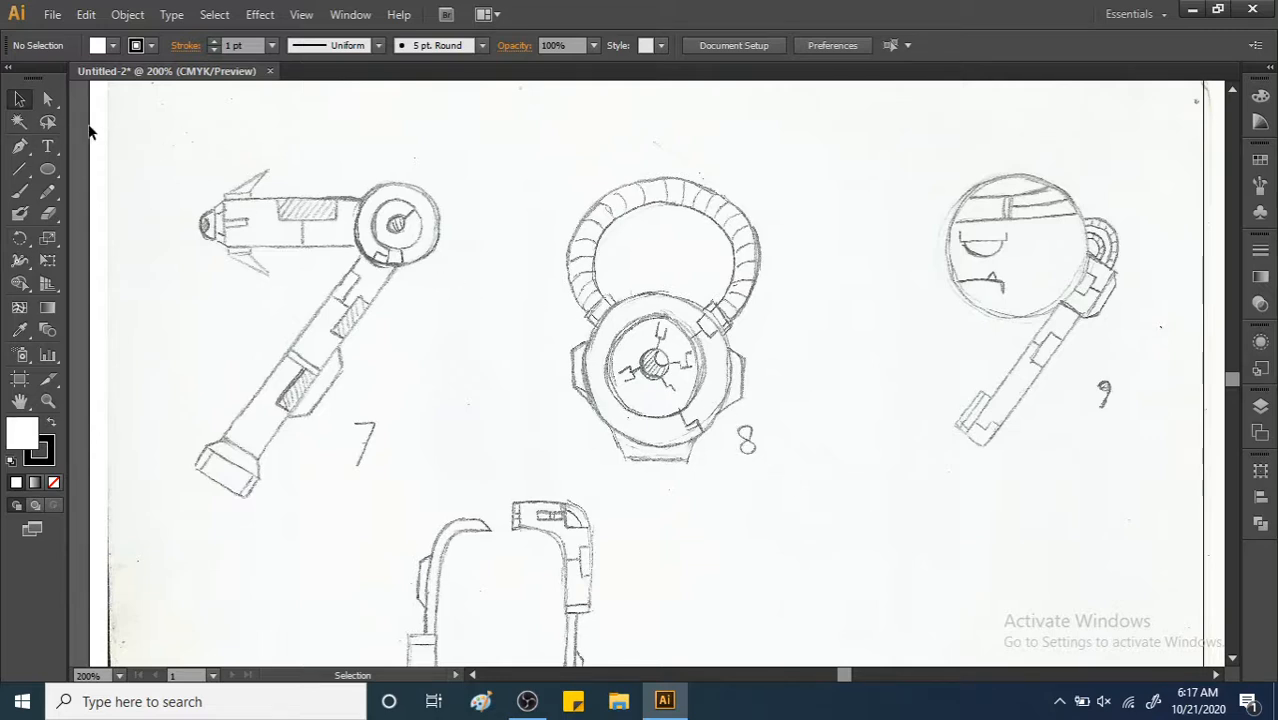
click(19, 146)
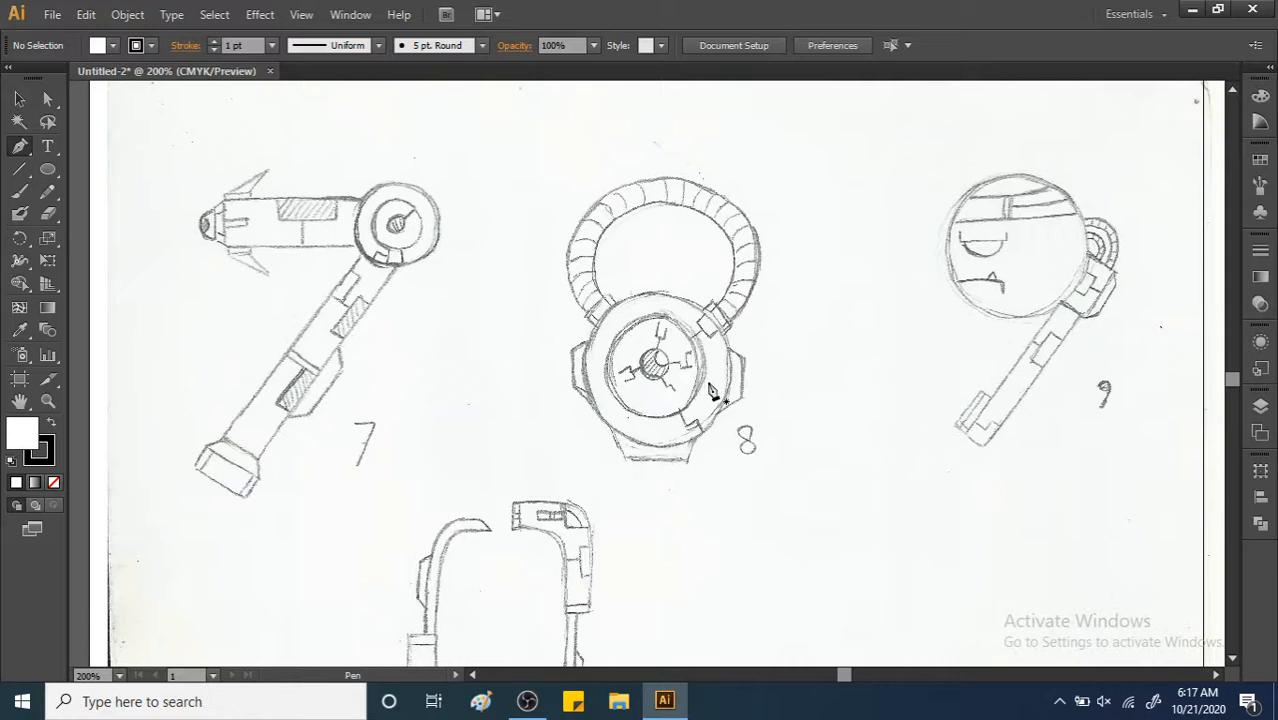
click(19, 99)
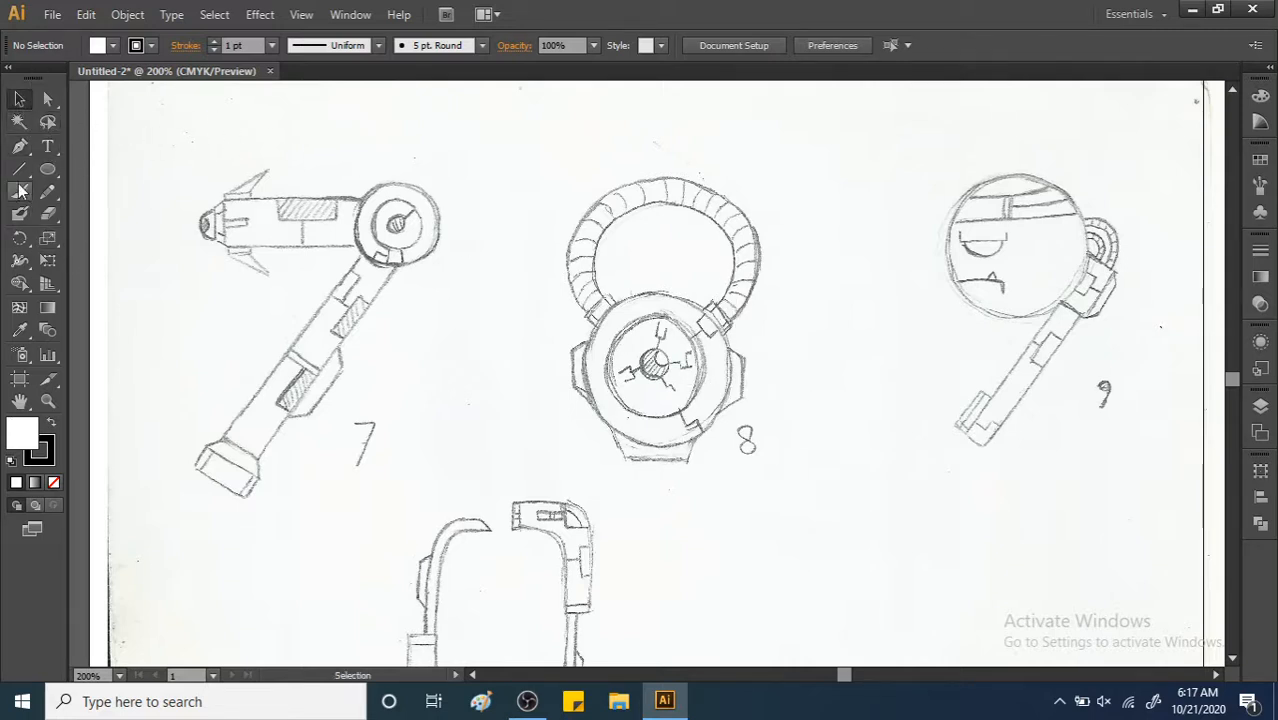
click(19, 146)
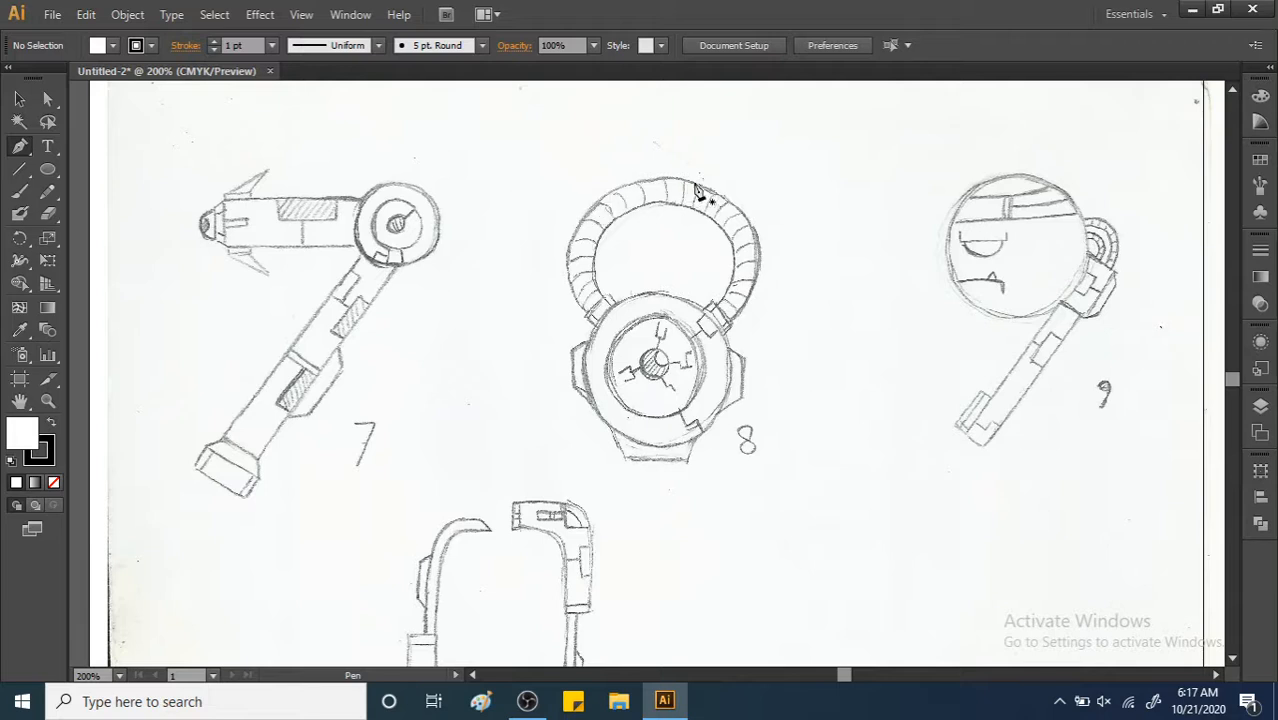
click(595, 310)
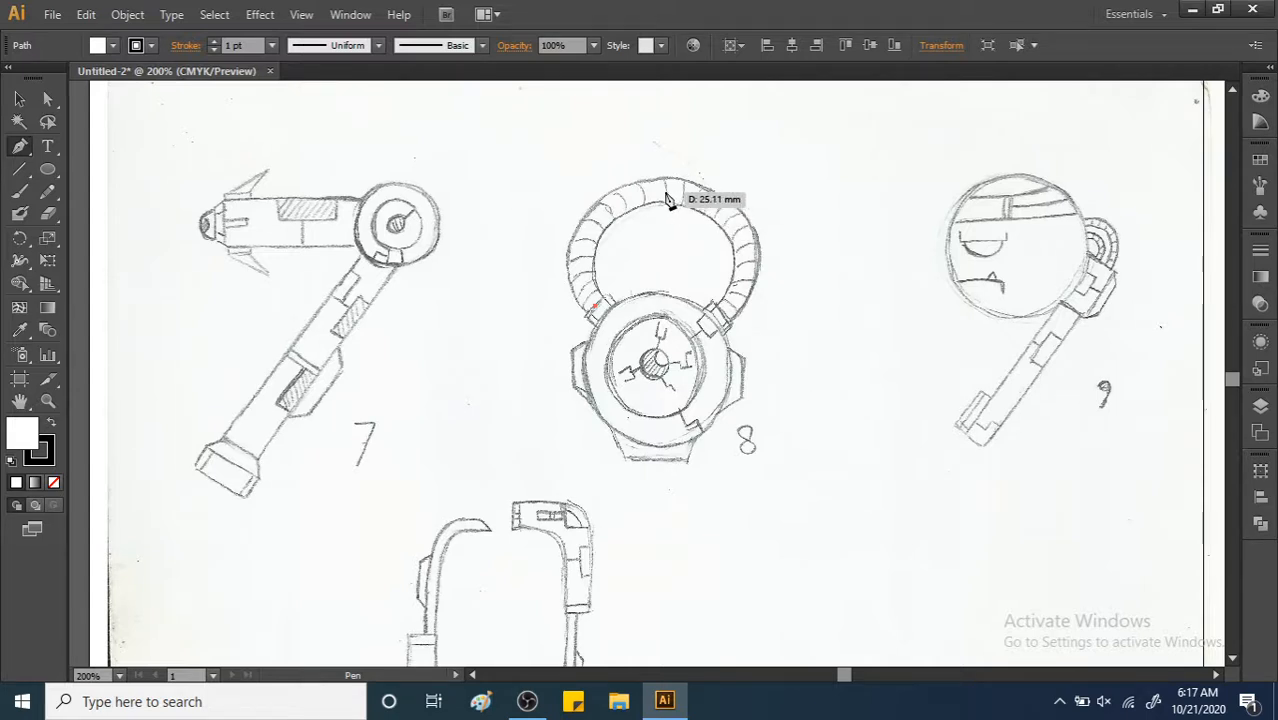
drag(668, 198, 797, 190)
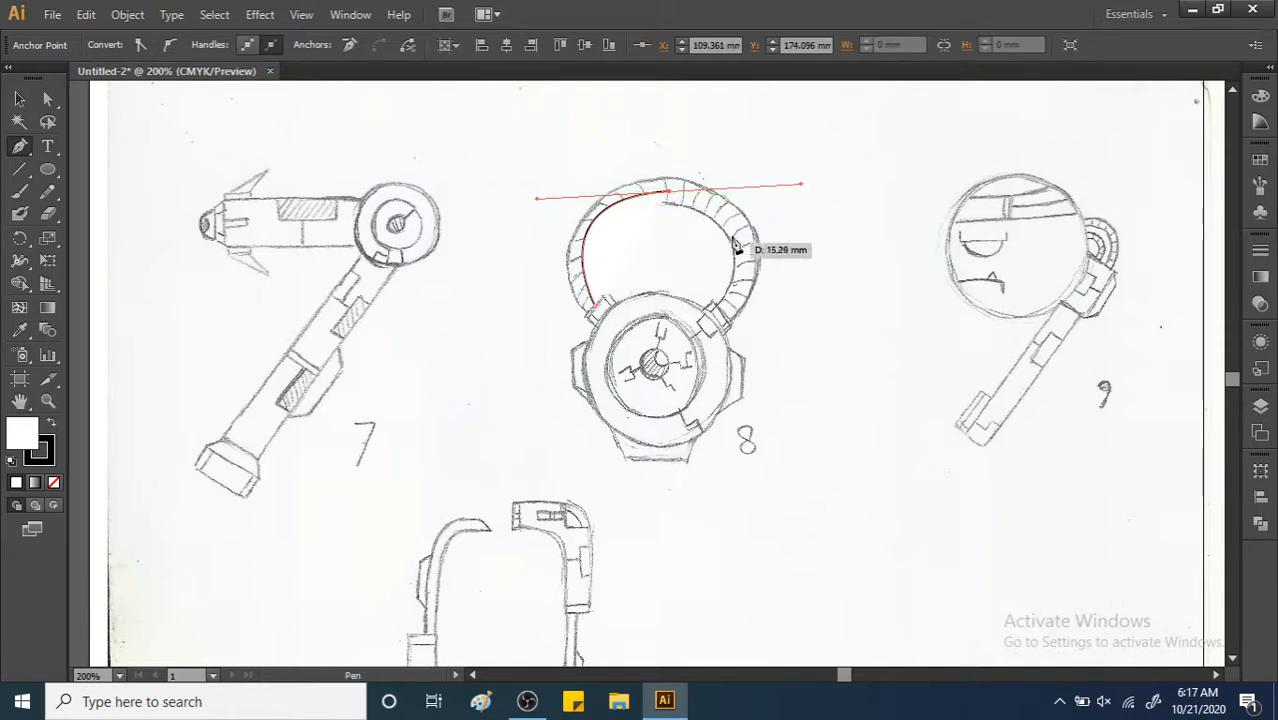
click(728, 317)
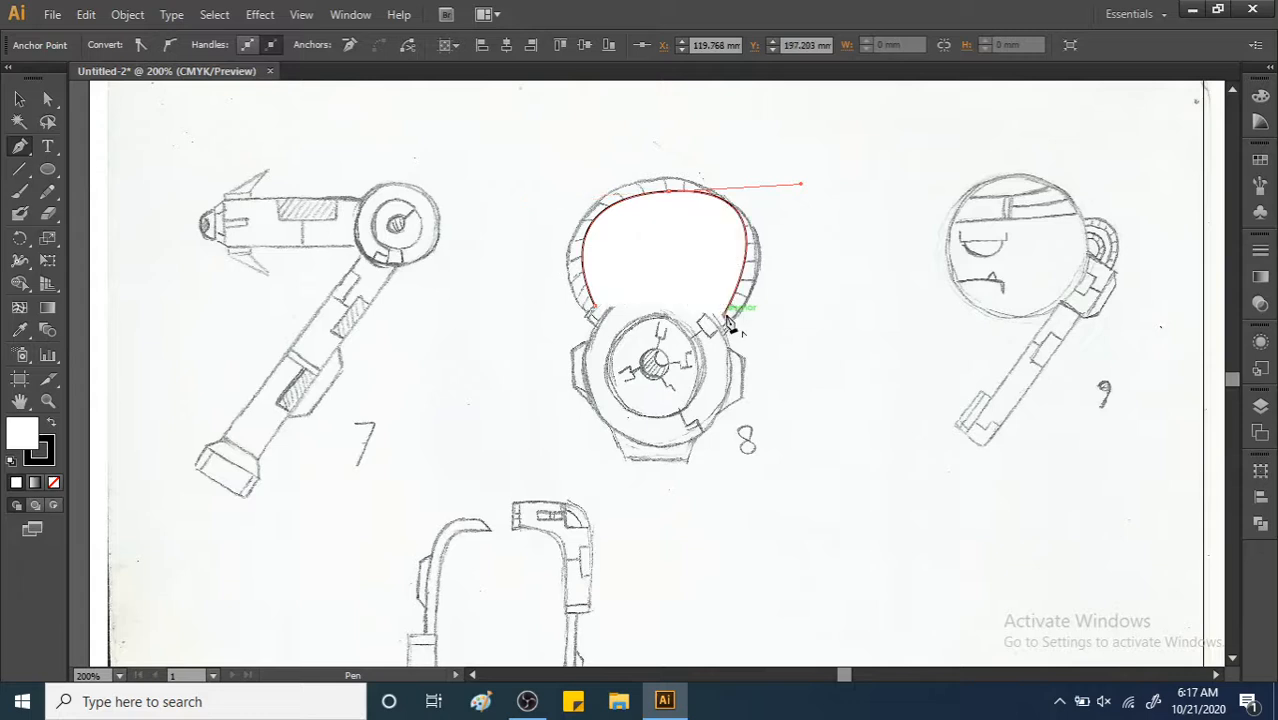
key(ctrl)
key(ctrl+z)
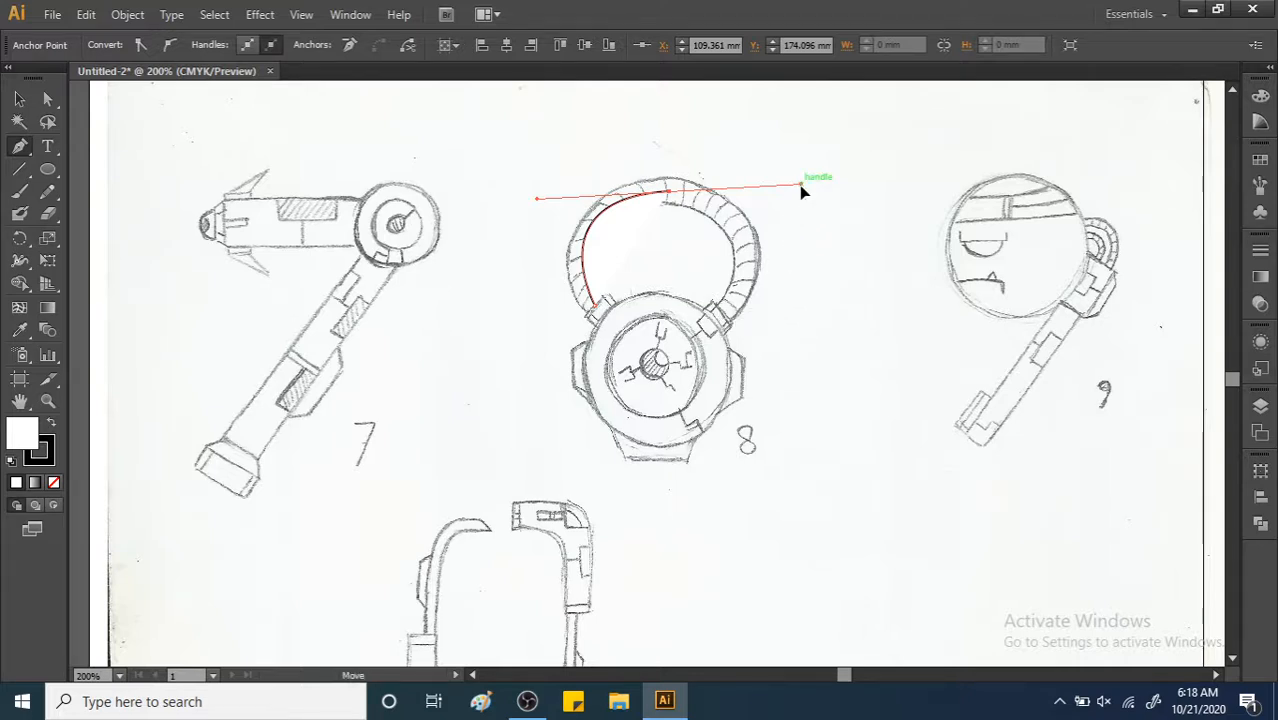
Shorten and level the top anchor's outgoing handle and continue the curve down to the right connector of the 8.
drag(800, 185, 765, 198)
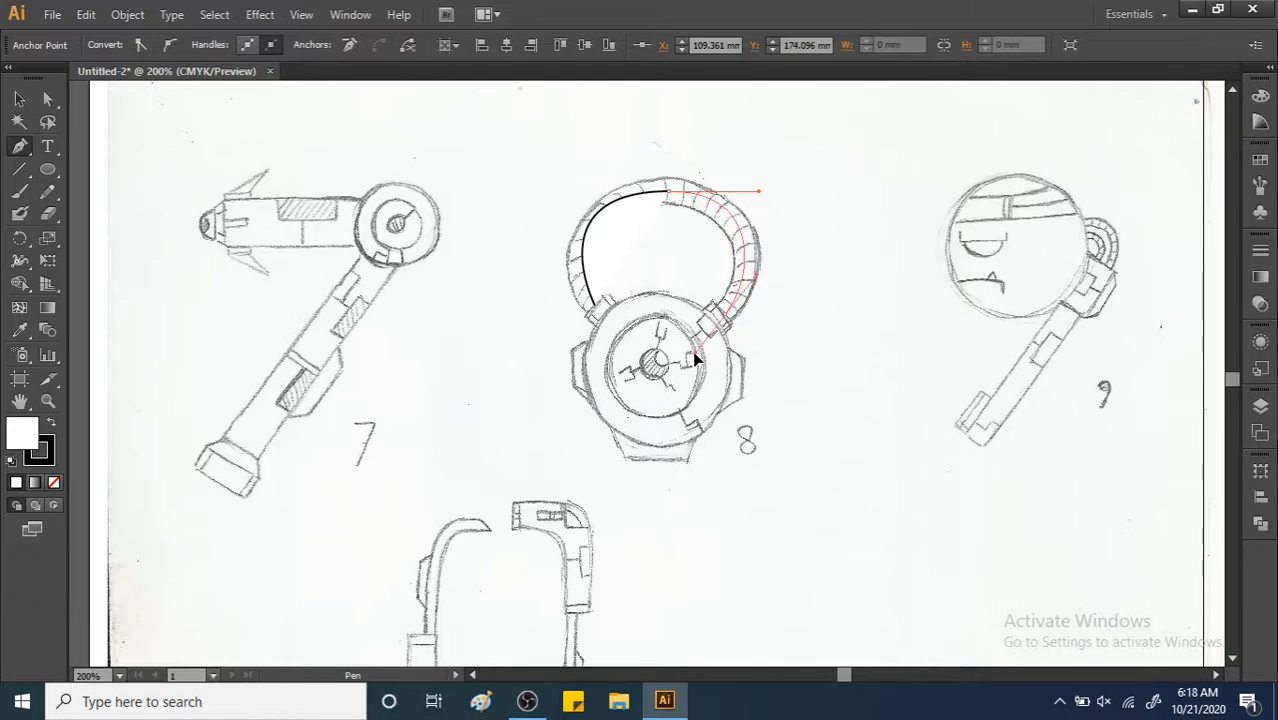
drag(697, 360, 752, 191)
key(ctrl)
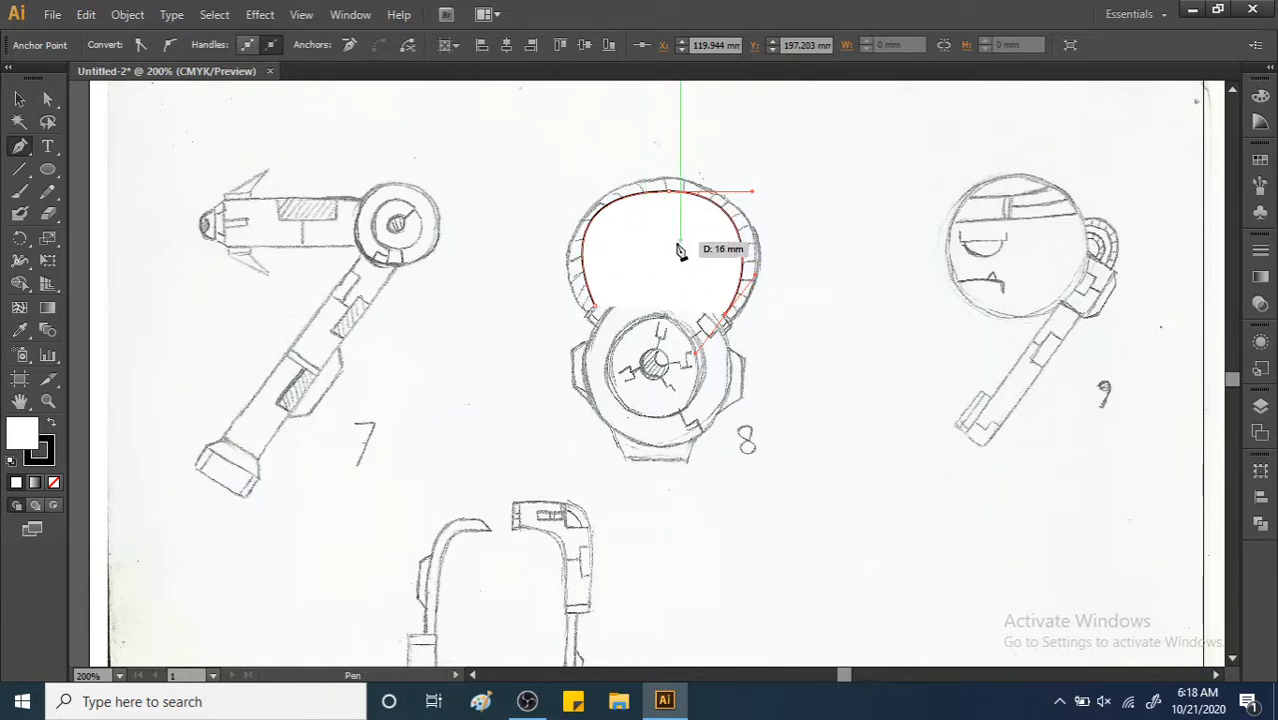
Remove the fill from the traced tube path so that only its stroke remains.
click(44, 450)
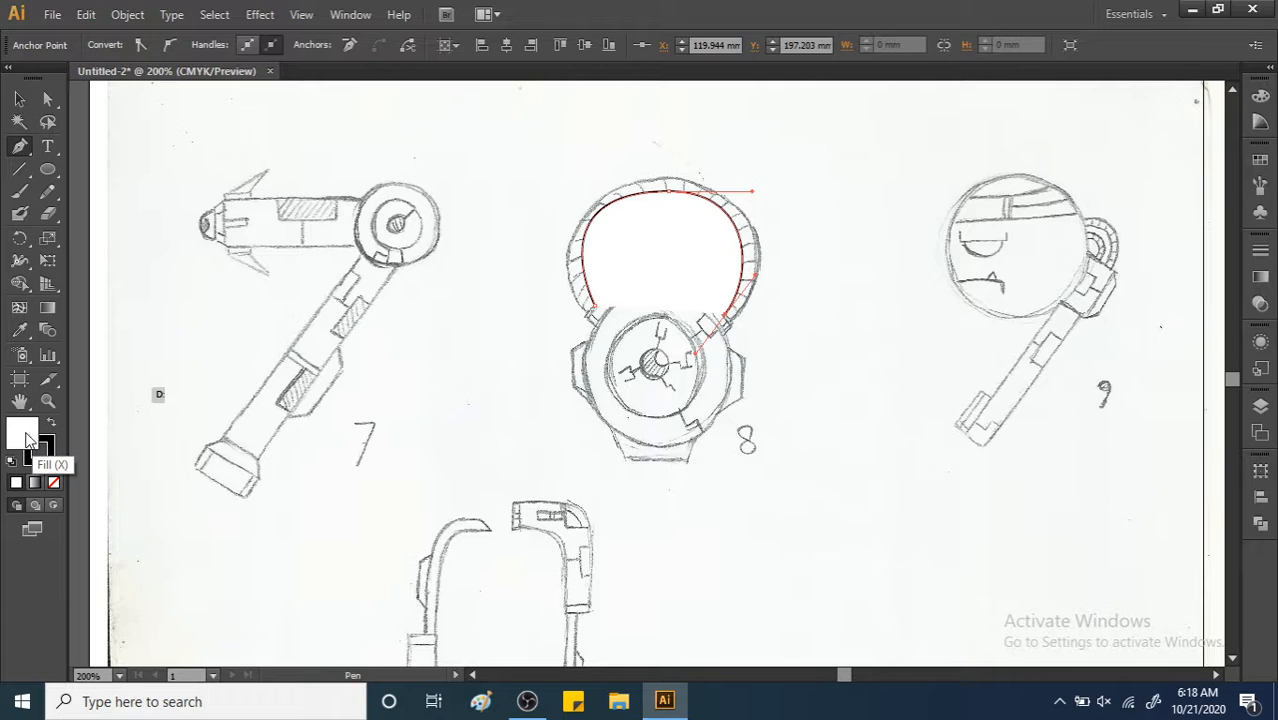
click(54, 483)
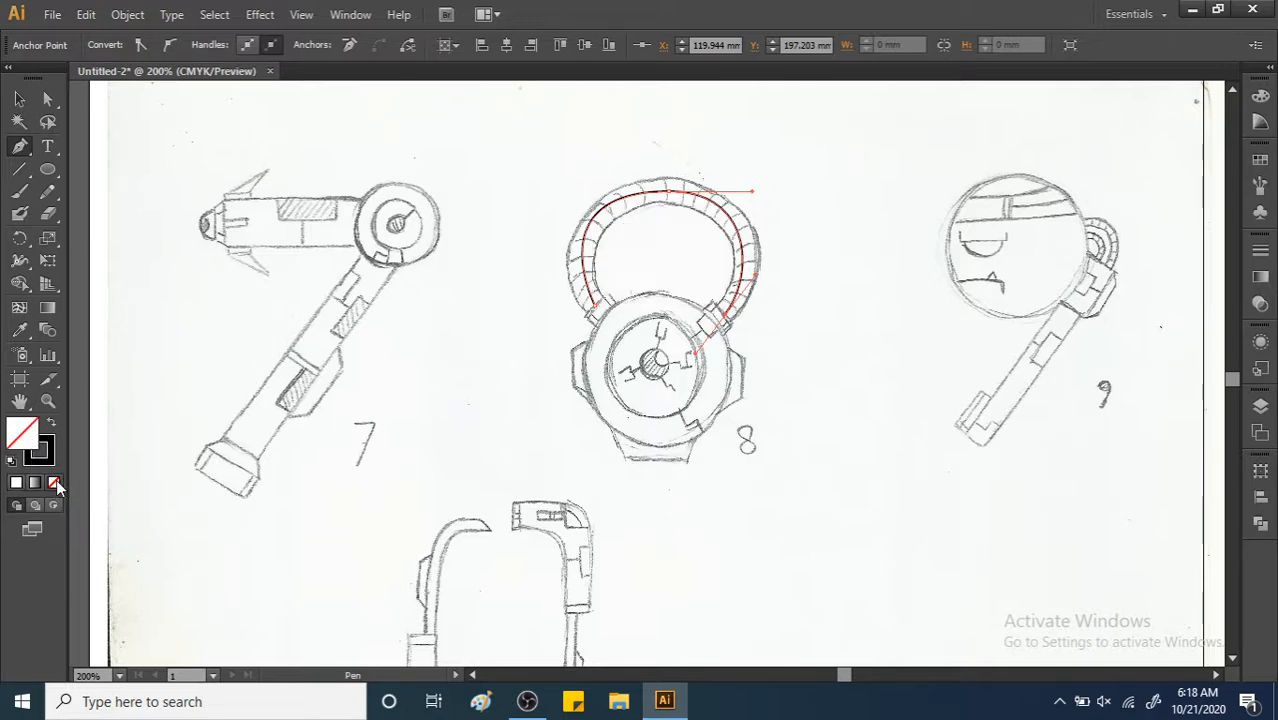
click(28, 98)
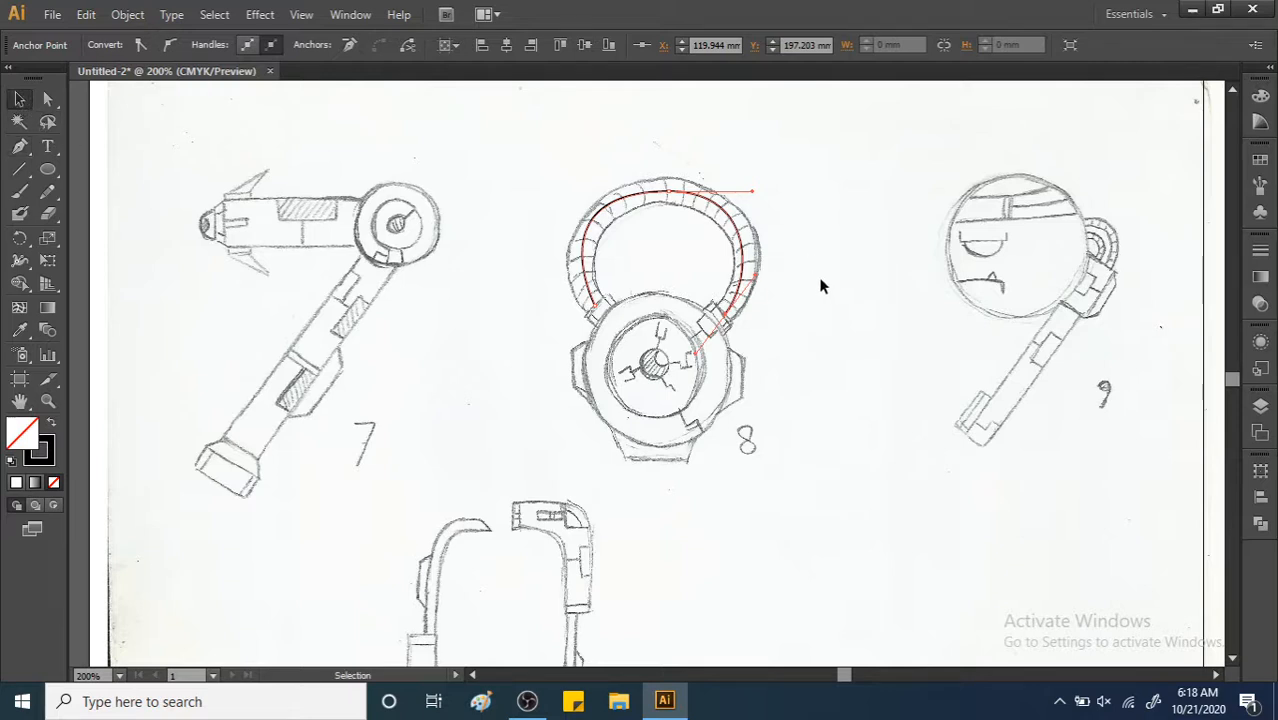
Set the tube path's stroke weight to 12 pt and deselect it.
click(1259, 252)
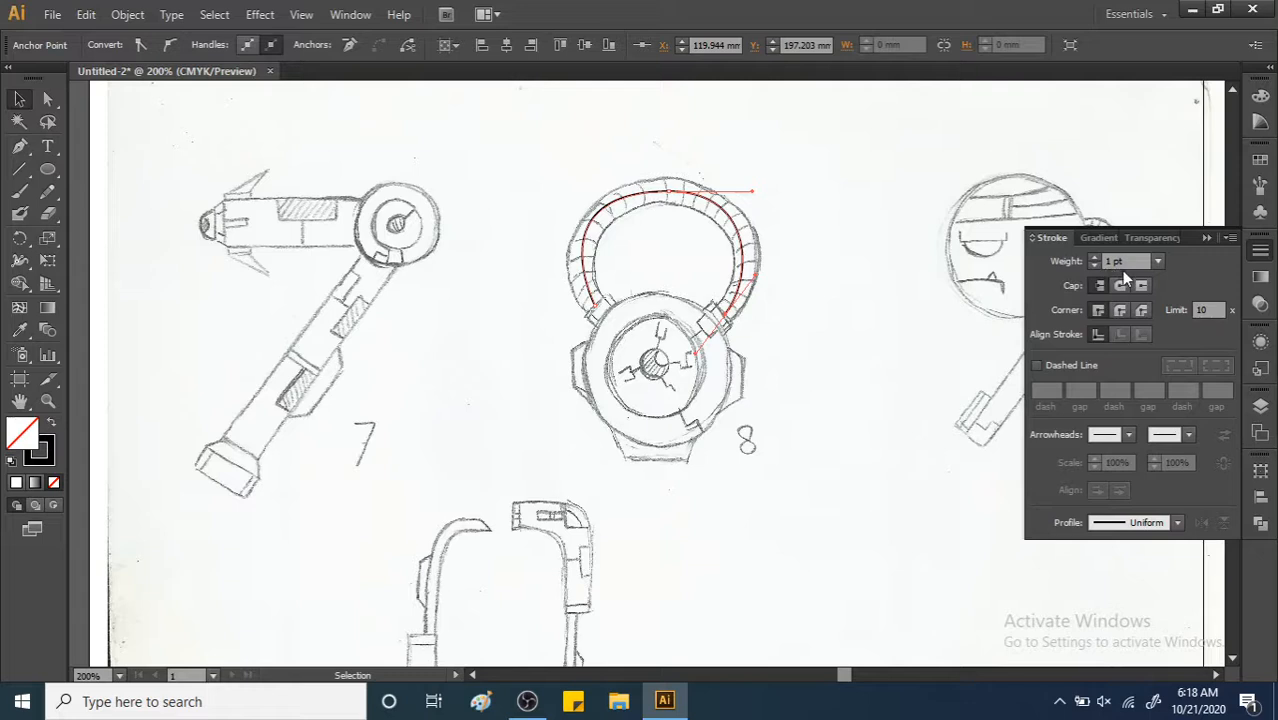
click(1157, 262)
click(1175, 481)
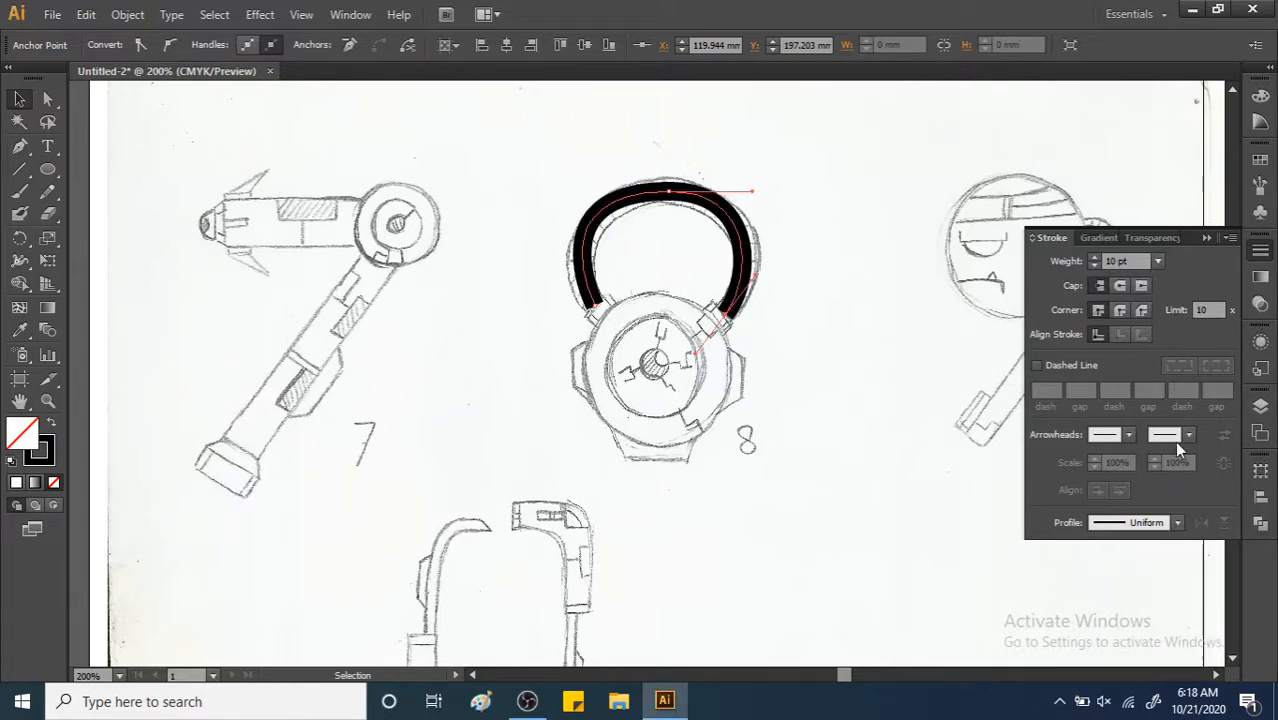
click(1157, 261)
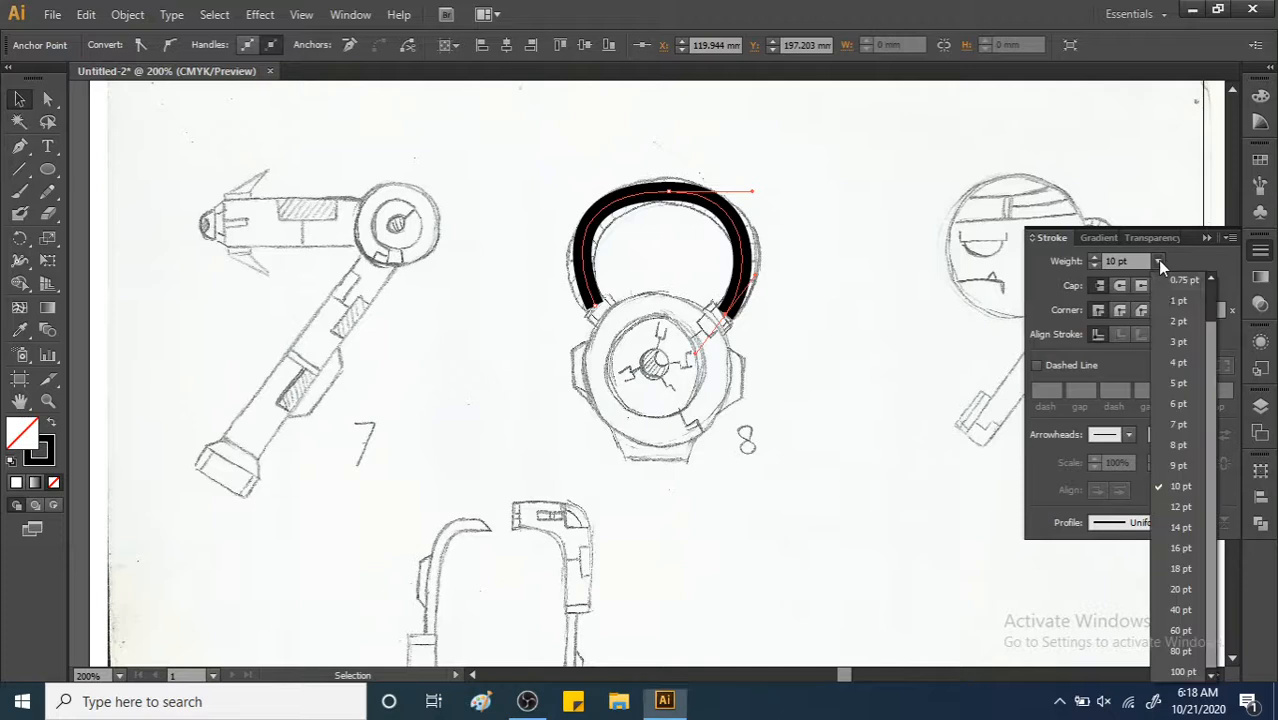
click(1170, 507)
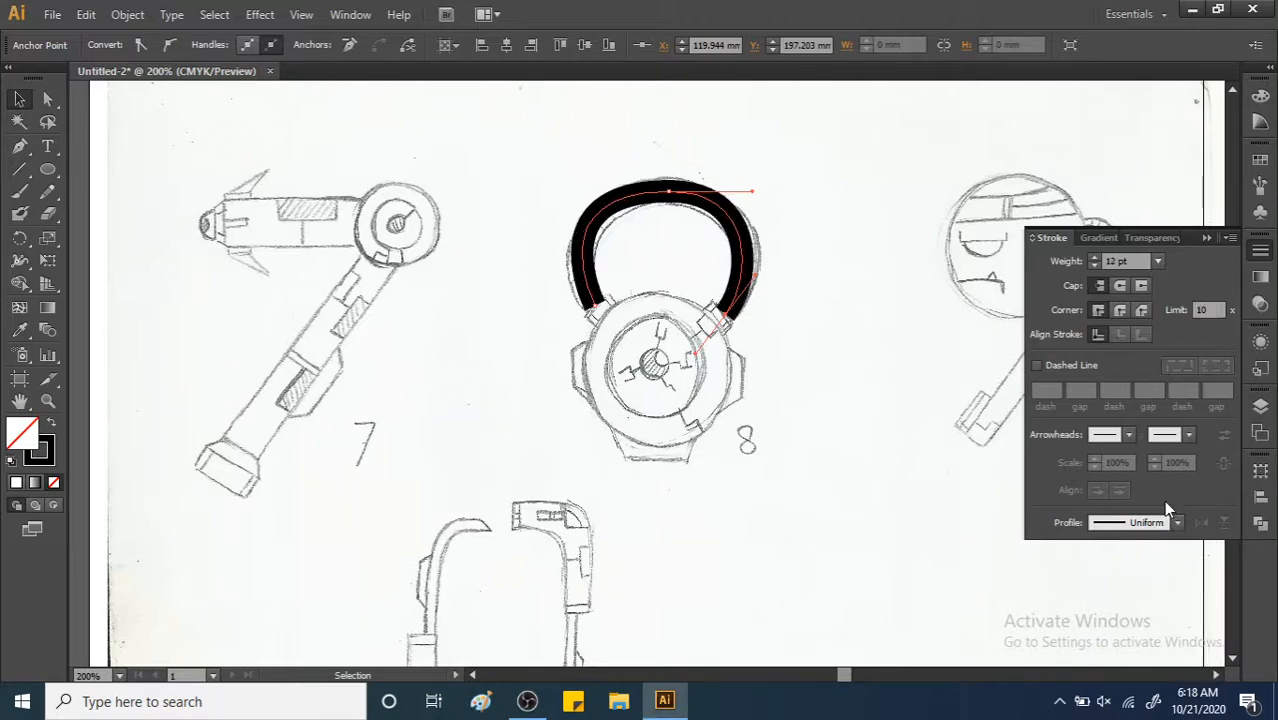
click(1260, 250)
click(818, 270)
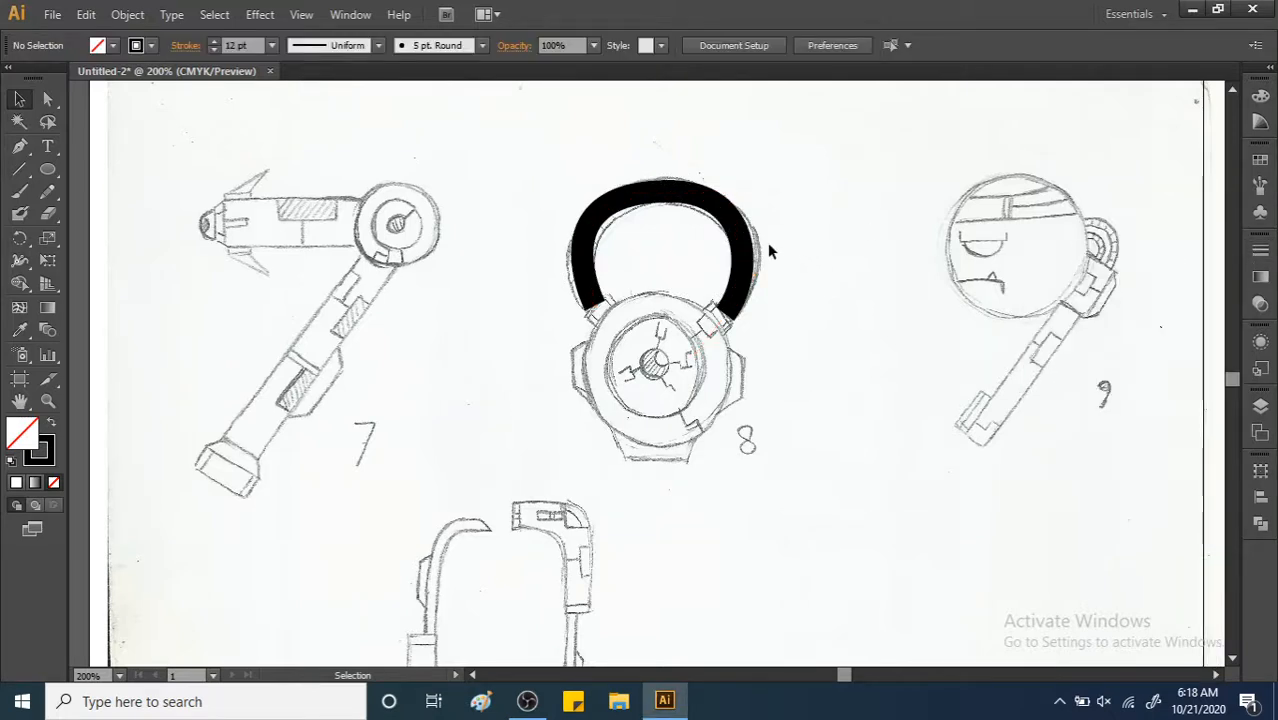
click(745, 262)
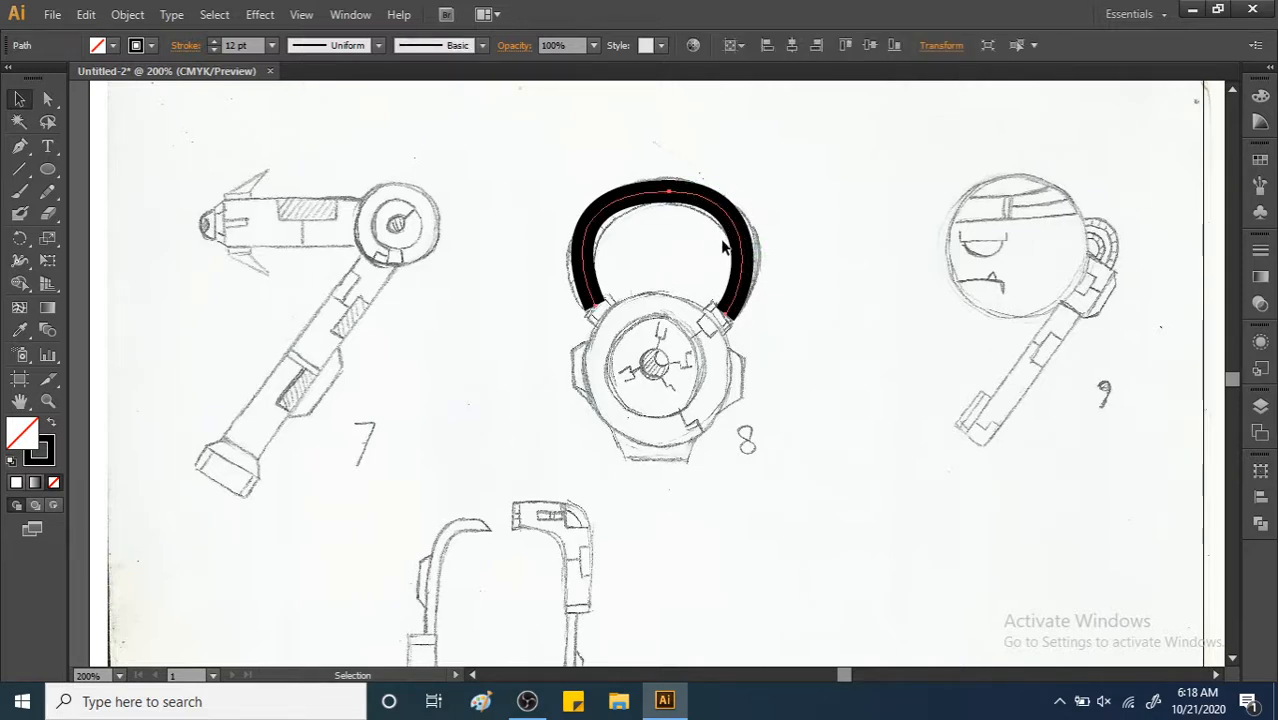
click(796, 269)
click(596, 277)
click(585, 163)
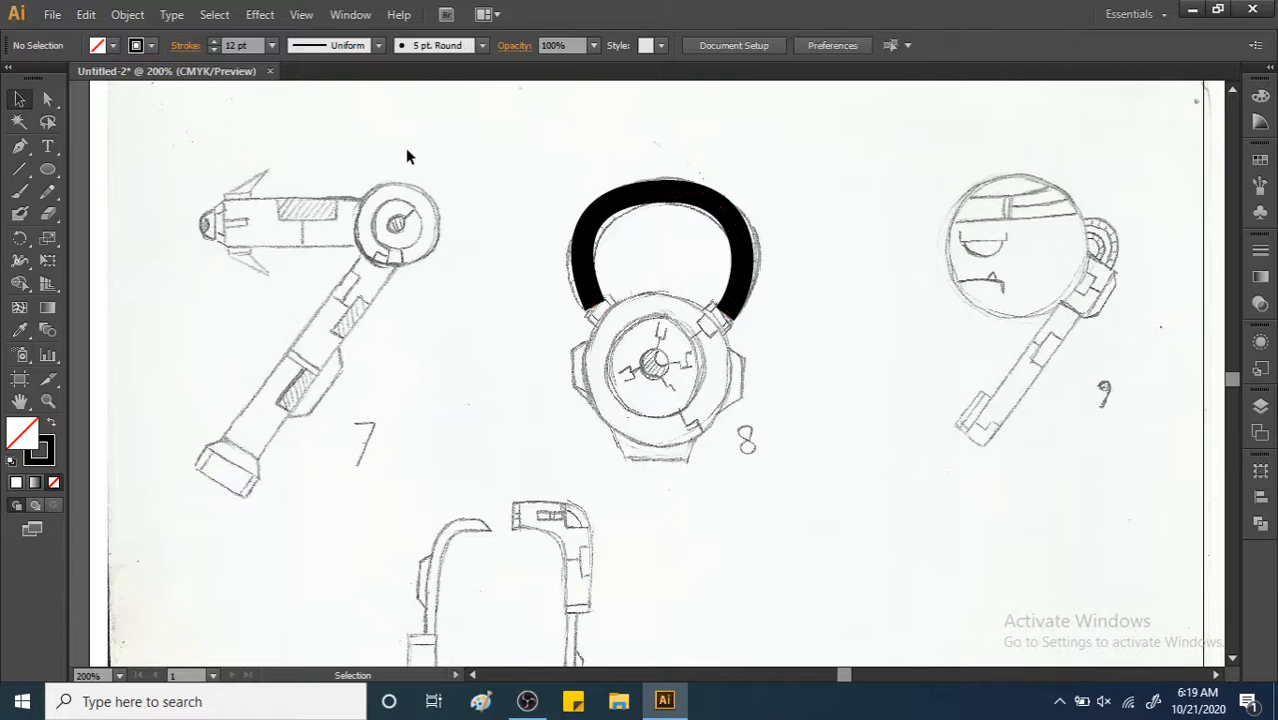
Convert the tube path's thick stroke into a filled shape with Outline Stroke.
click(627, 205)
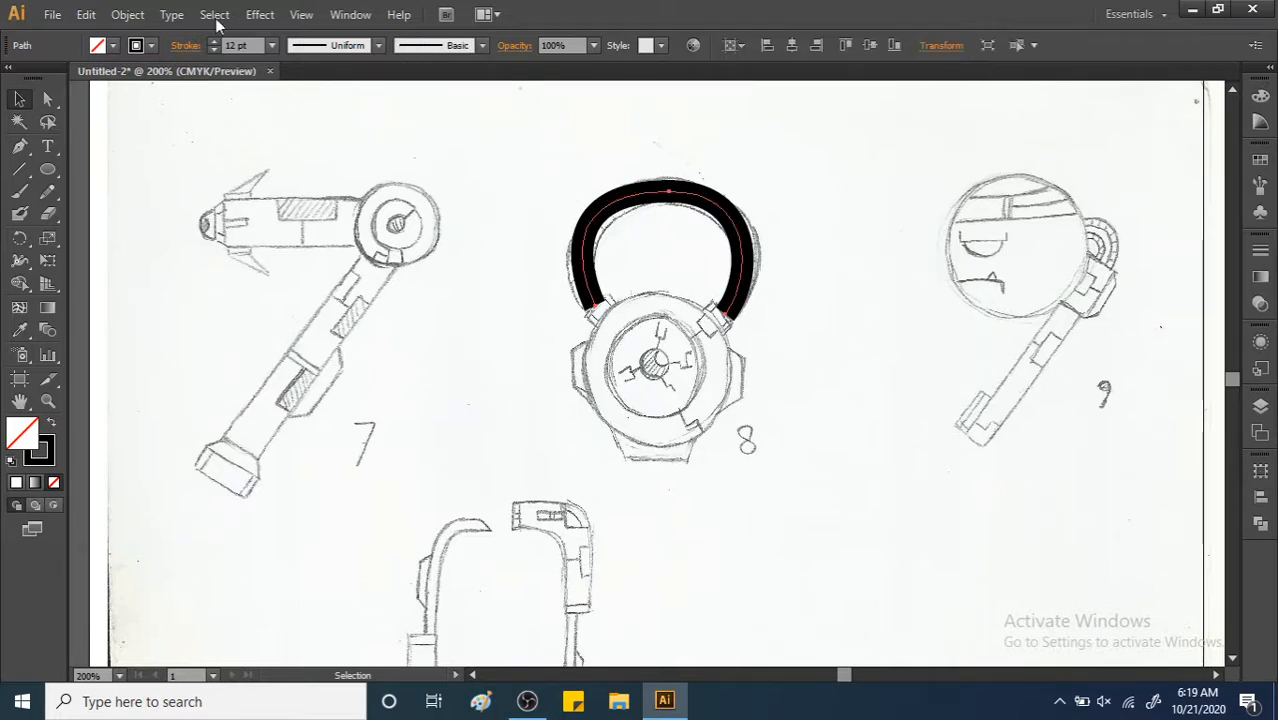
click(129, 16)
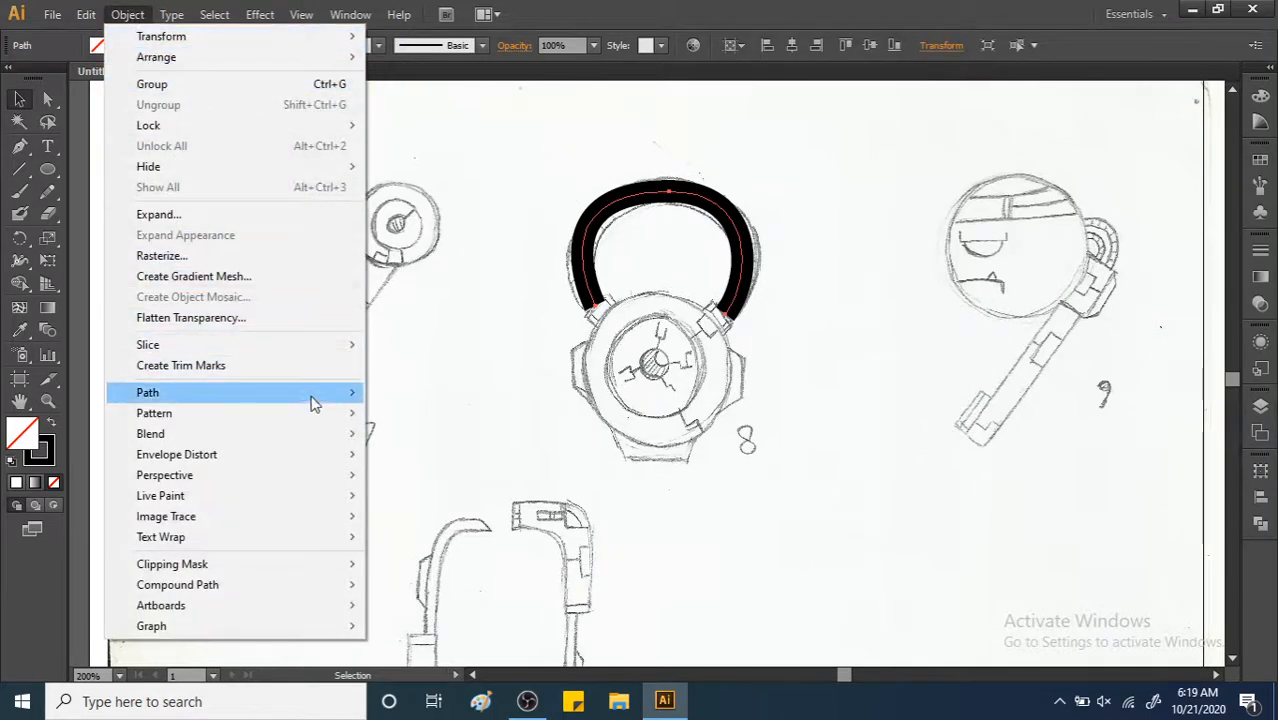
mouse_move(297, 402)
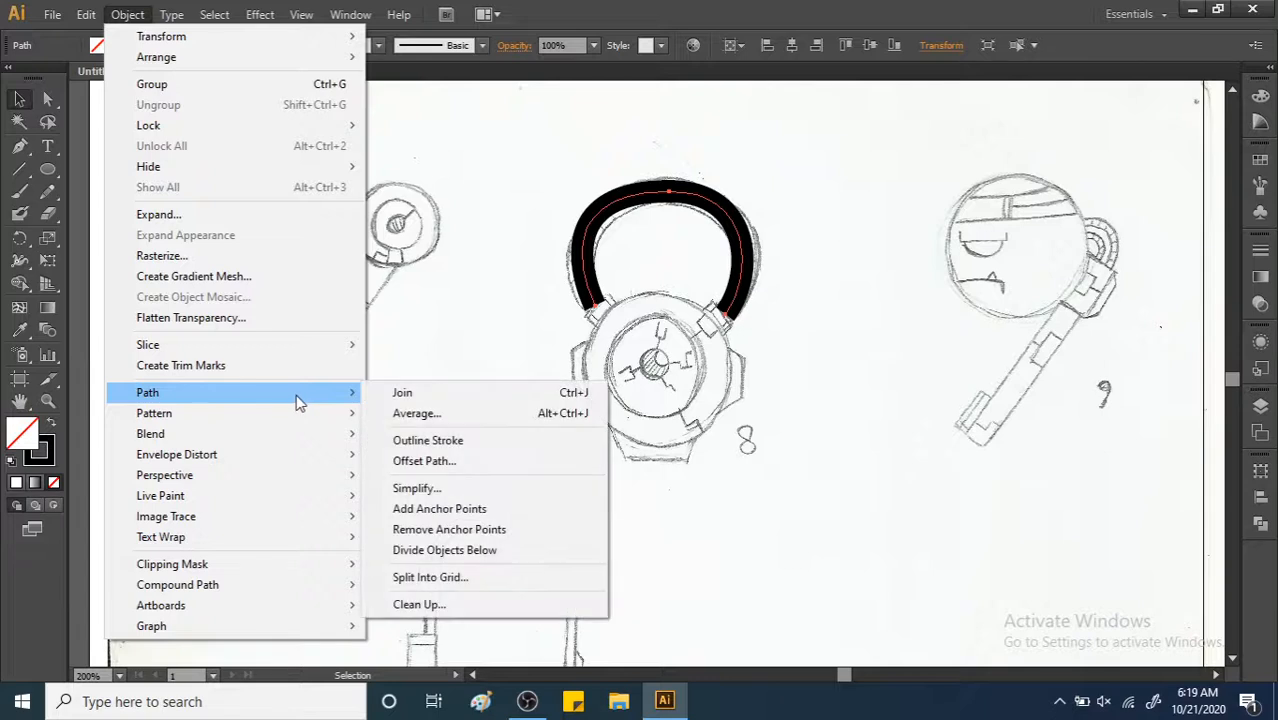
click(479, 447)
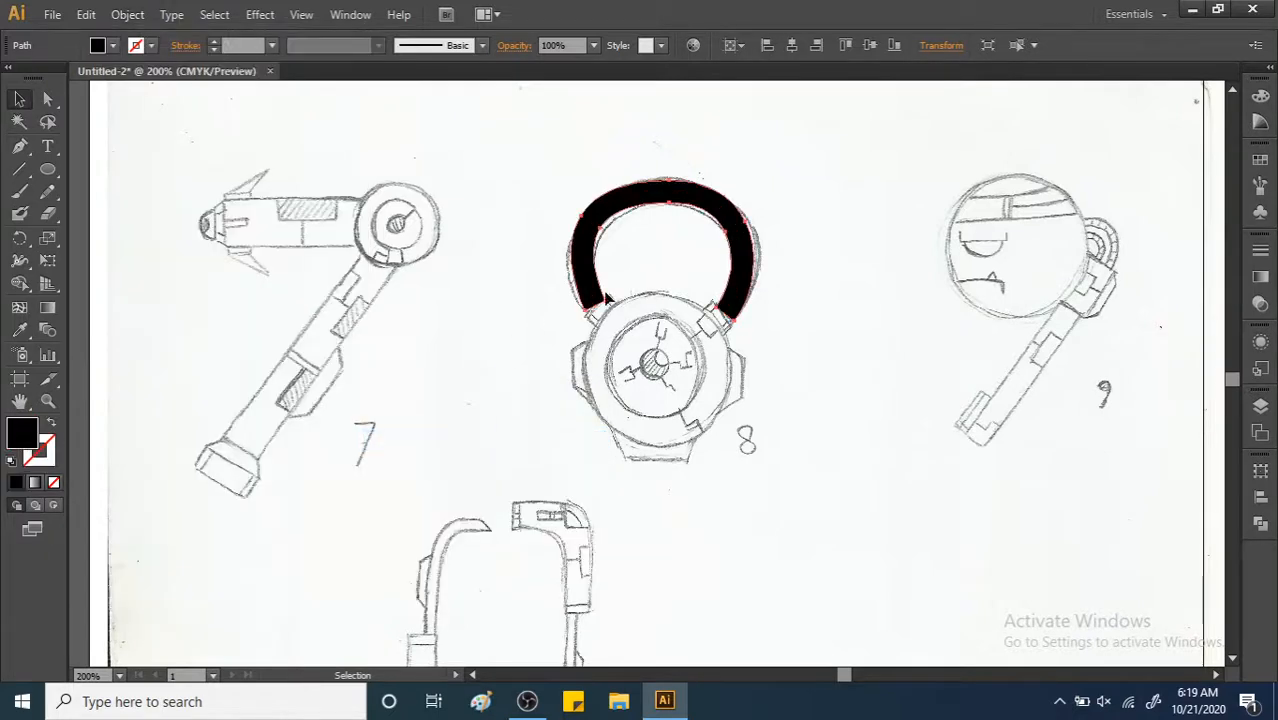
click(802, 268)
drag(704, 200, 903, 142)
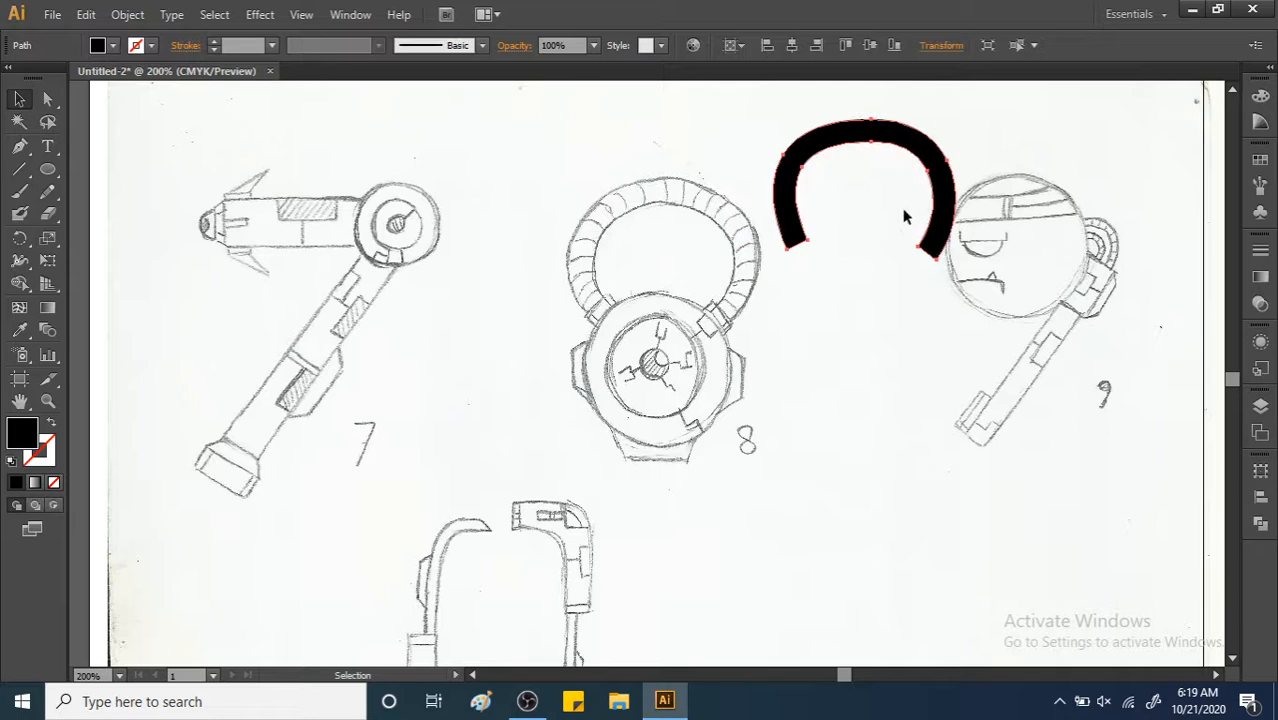
key(ctrl+z)
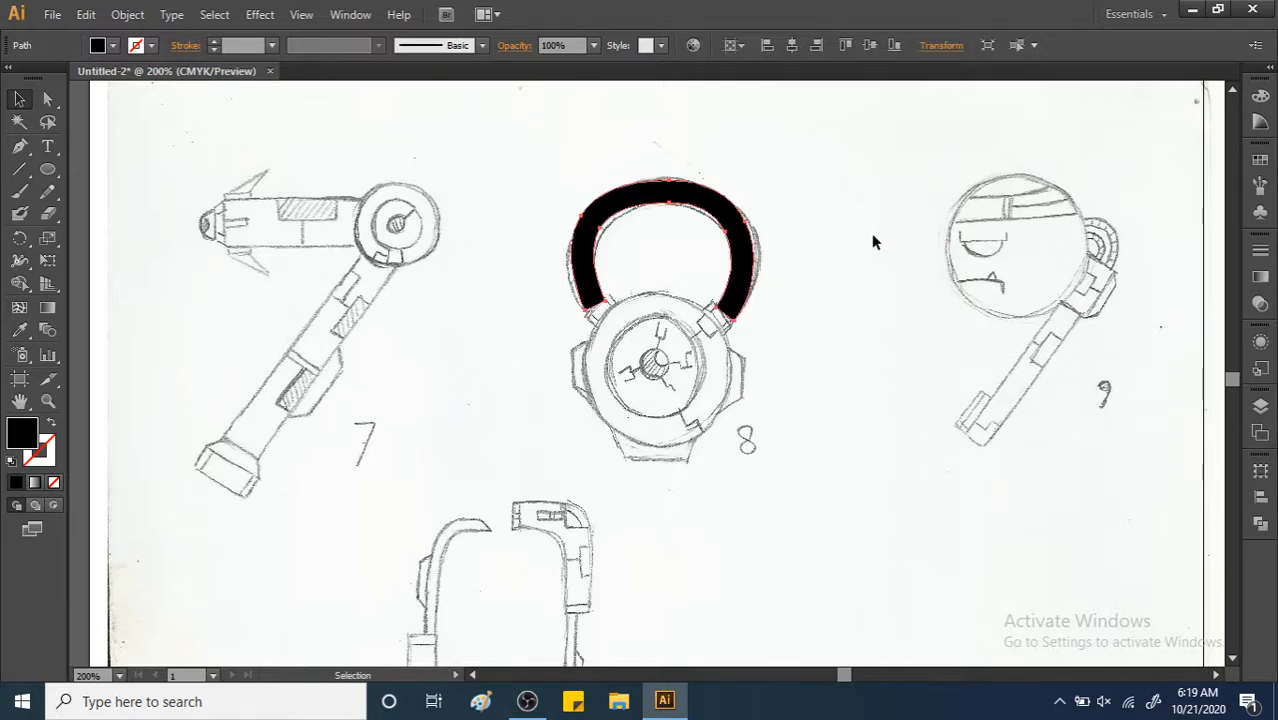
click(784, 289)
drag(757, 330, 869, 214)
ctrl+click(841, 282)
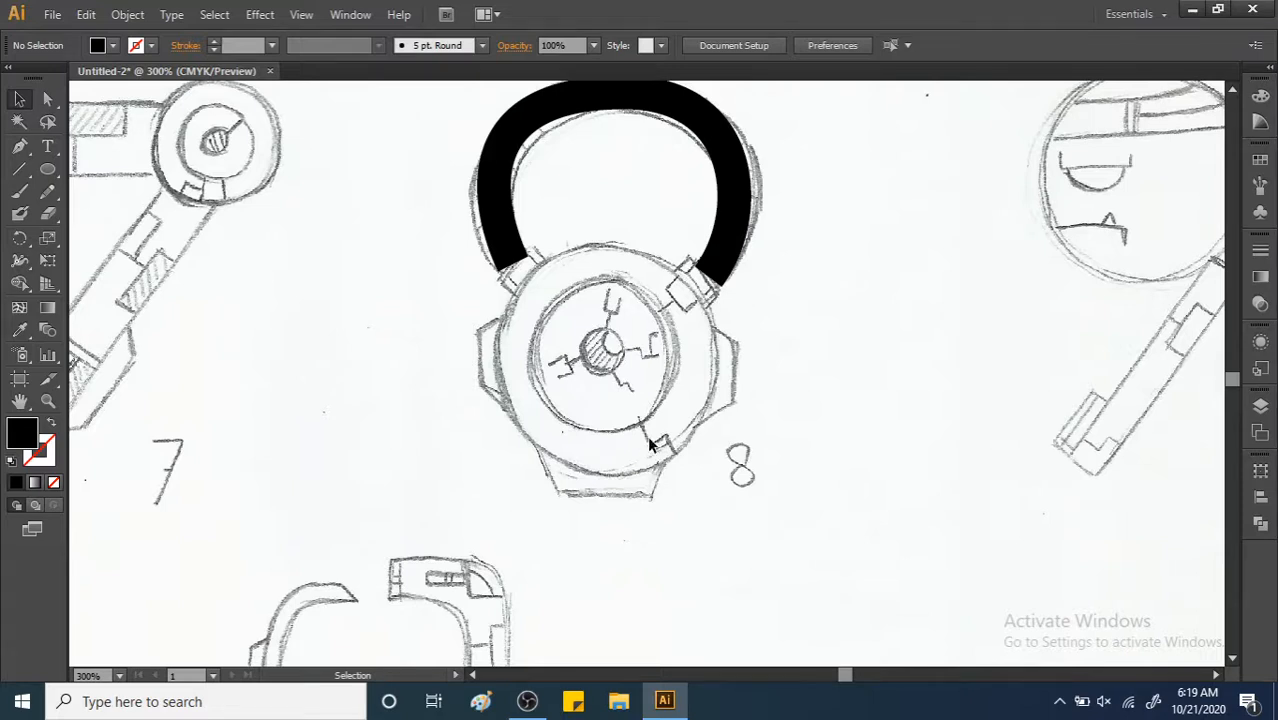
drag(374, 280, 511, 322)
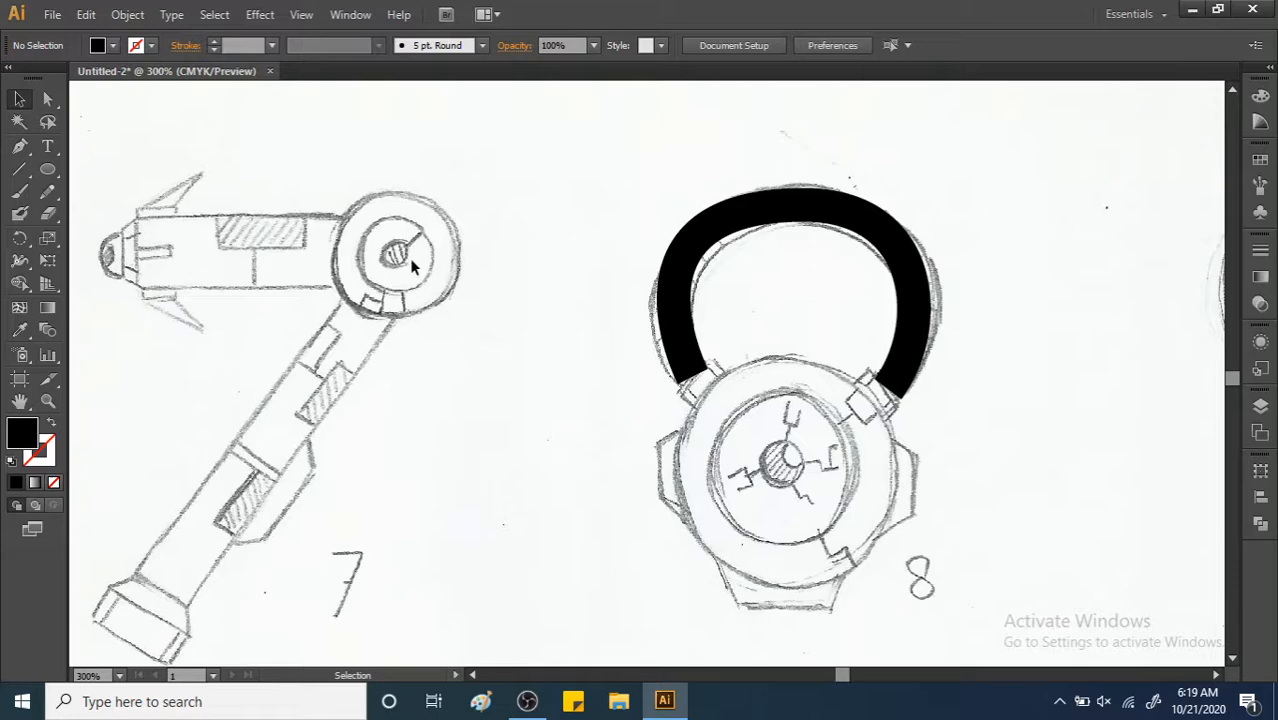
drag(480, 352, 405, 247)
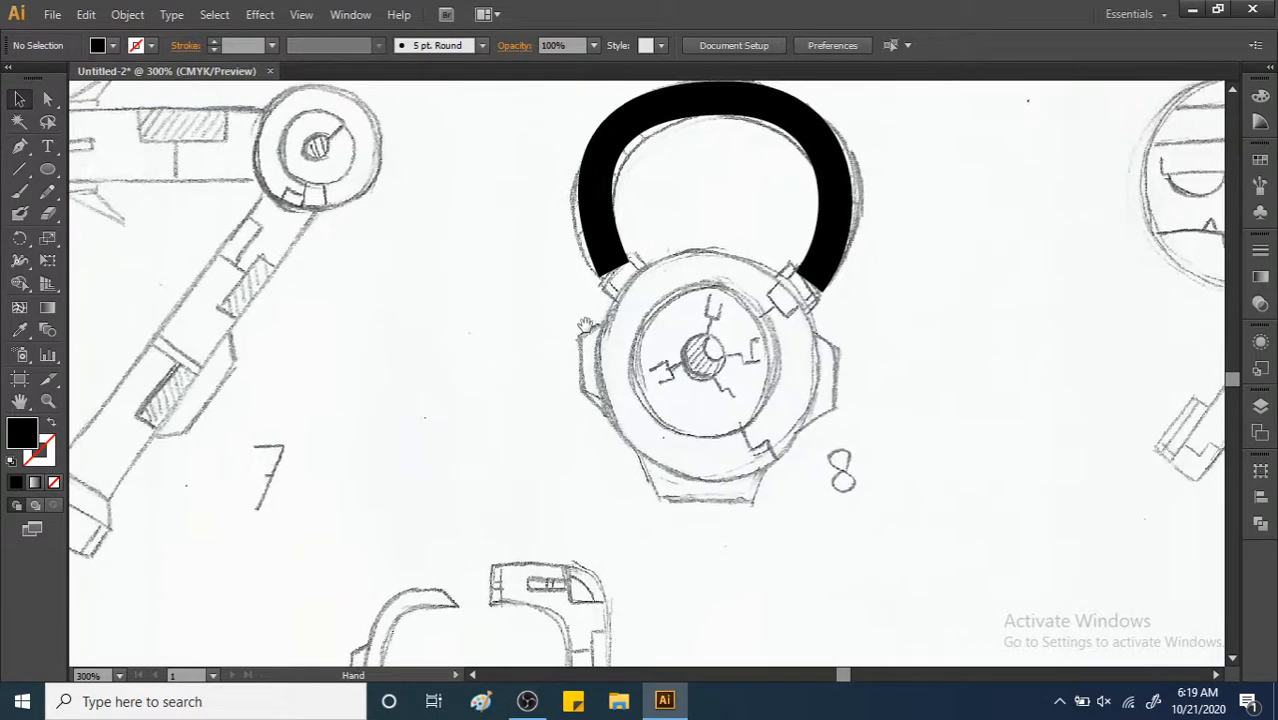
drag(715, 243, 696, 268)
click(698, 200)
drag(710, 200, 1025, 277)
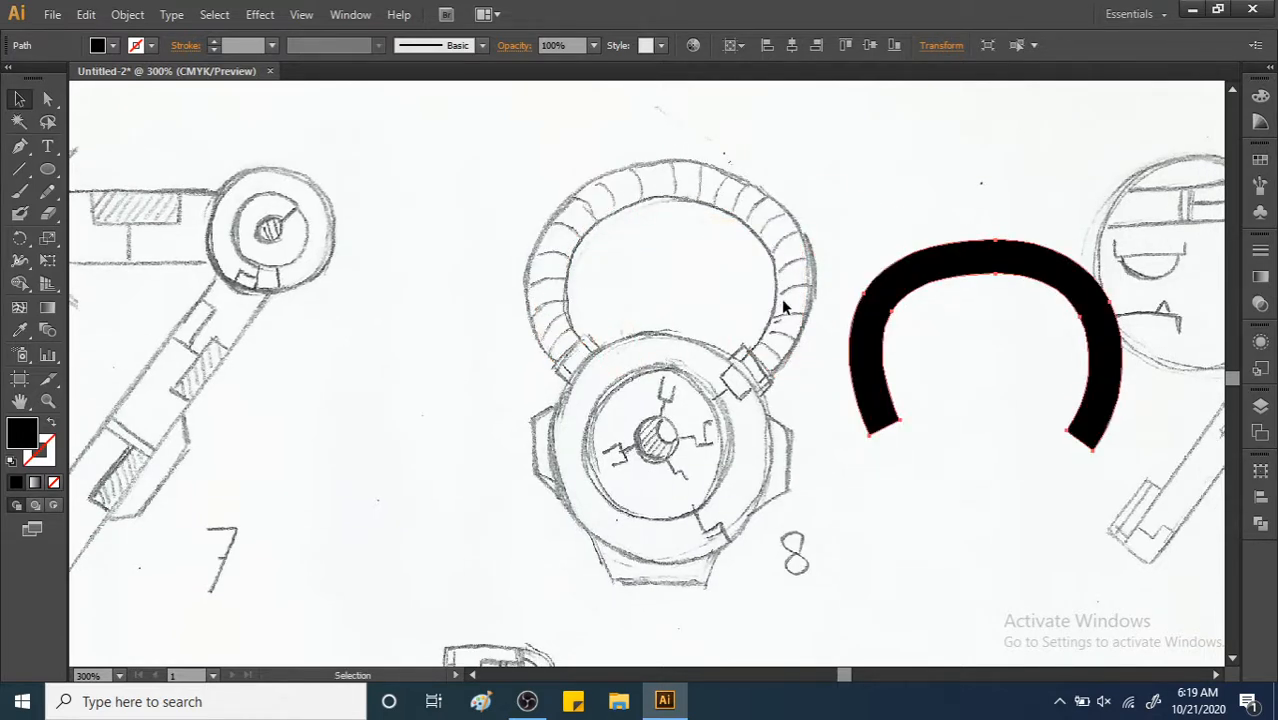
key(ctrl+z)
click(840, 362)
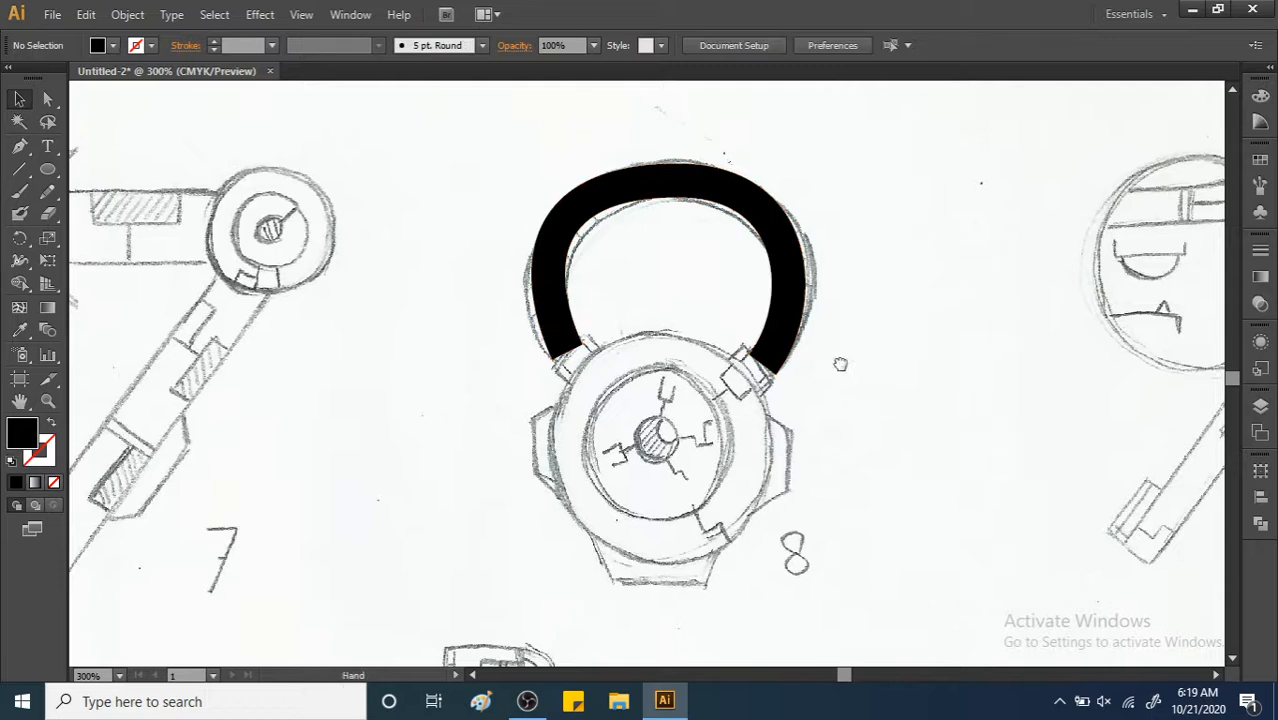
drag(831, 410, 869, 274)
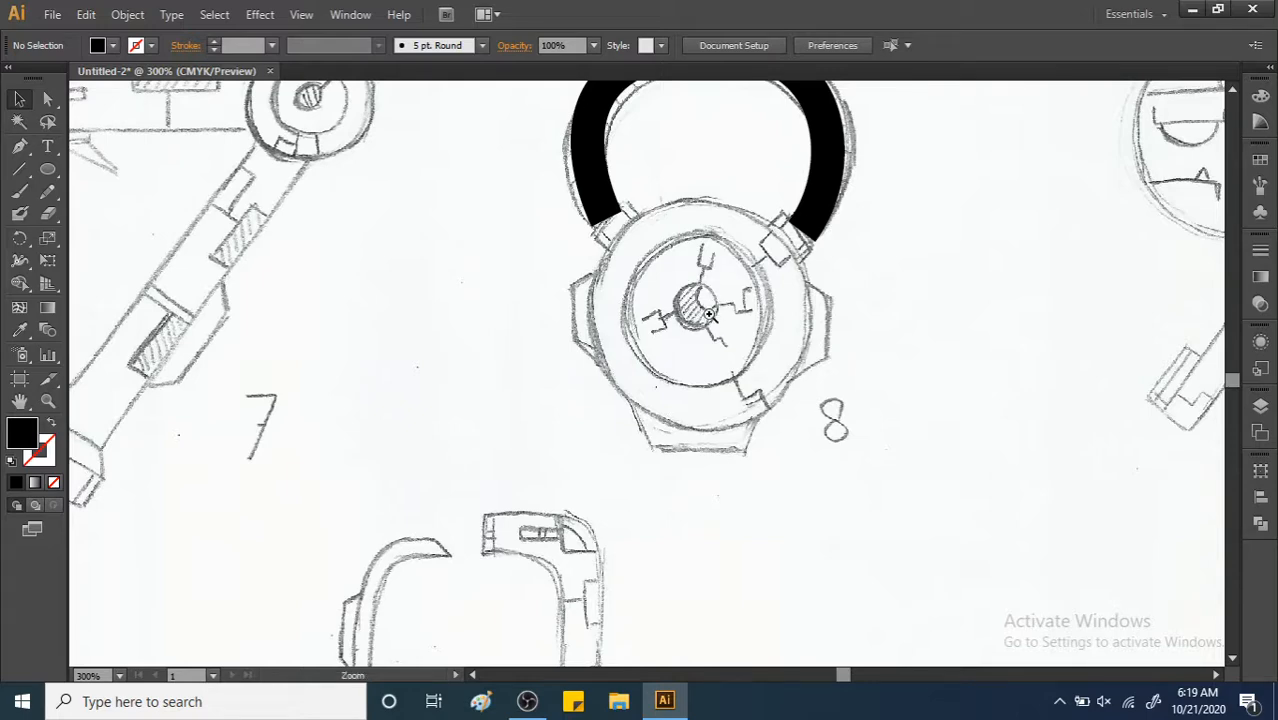
scroll(697, 313, up, 1)
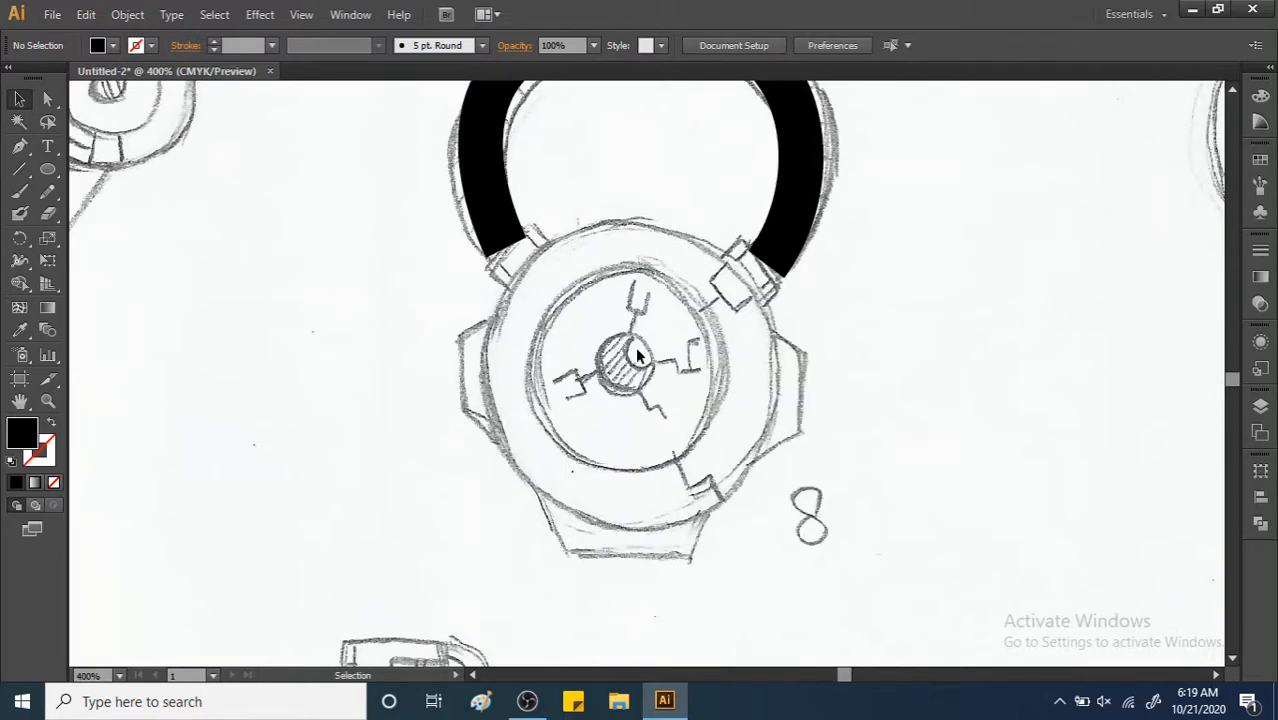
scroll(585, 435, up, 1)
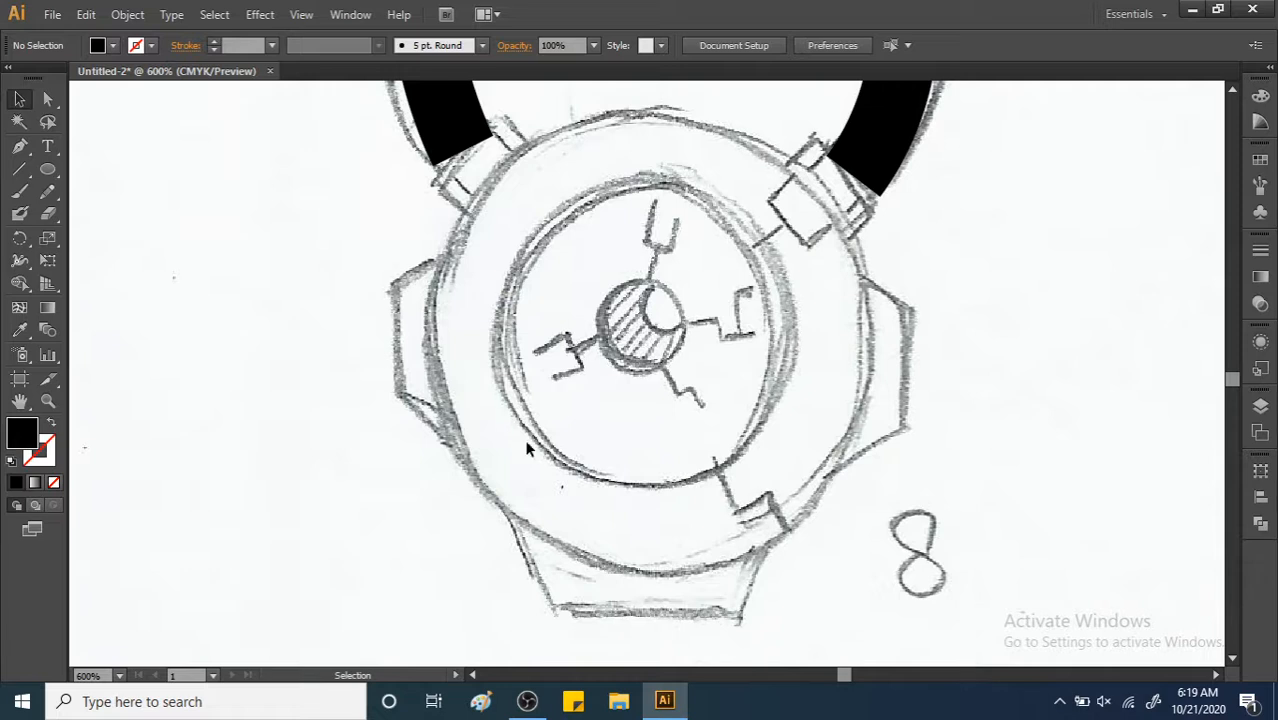
click(47, 170)
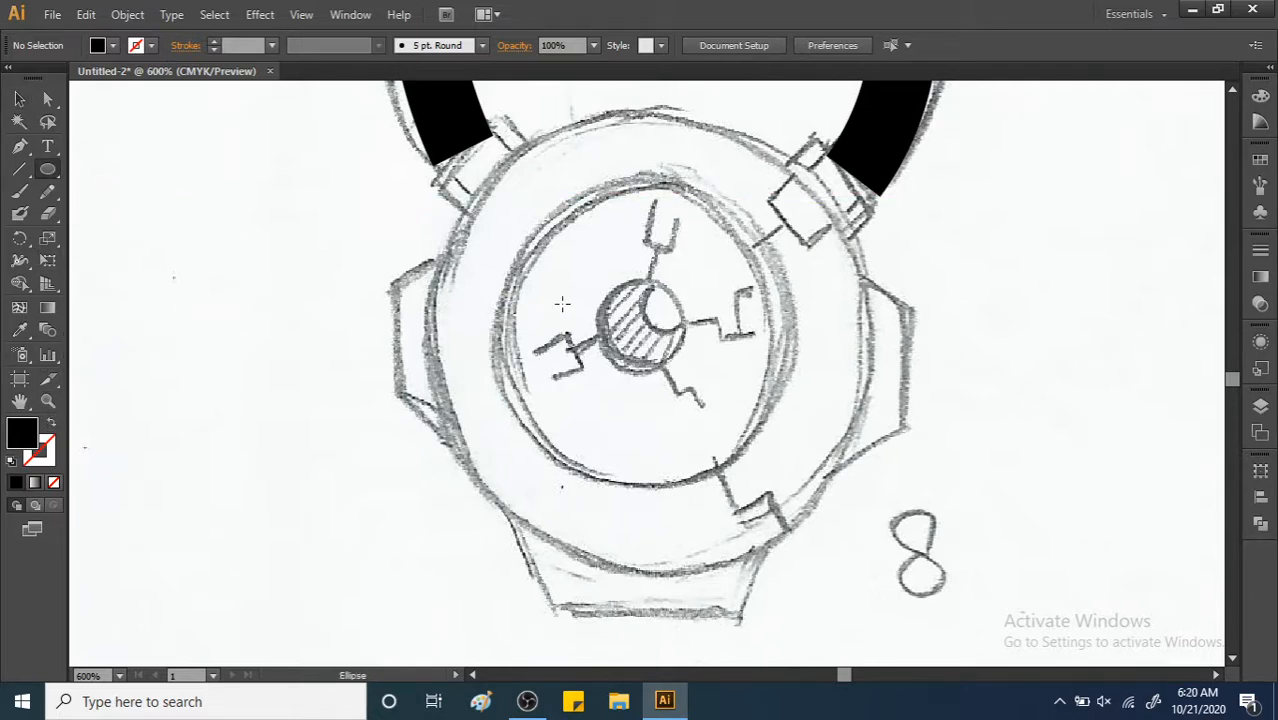
drag(601, 279, 657, 347)
key(v)
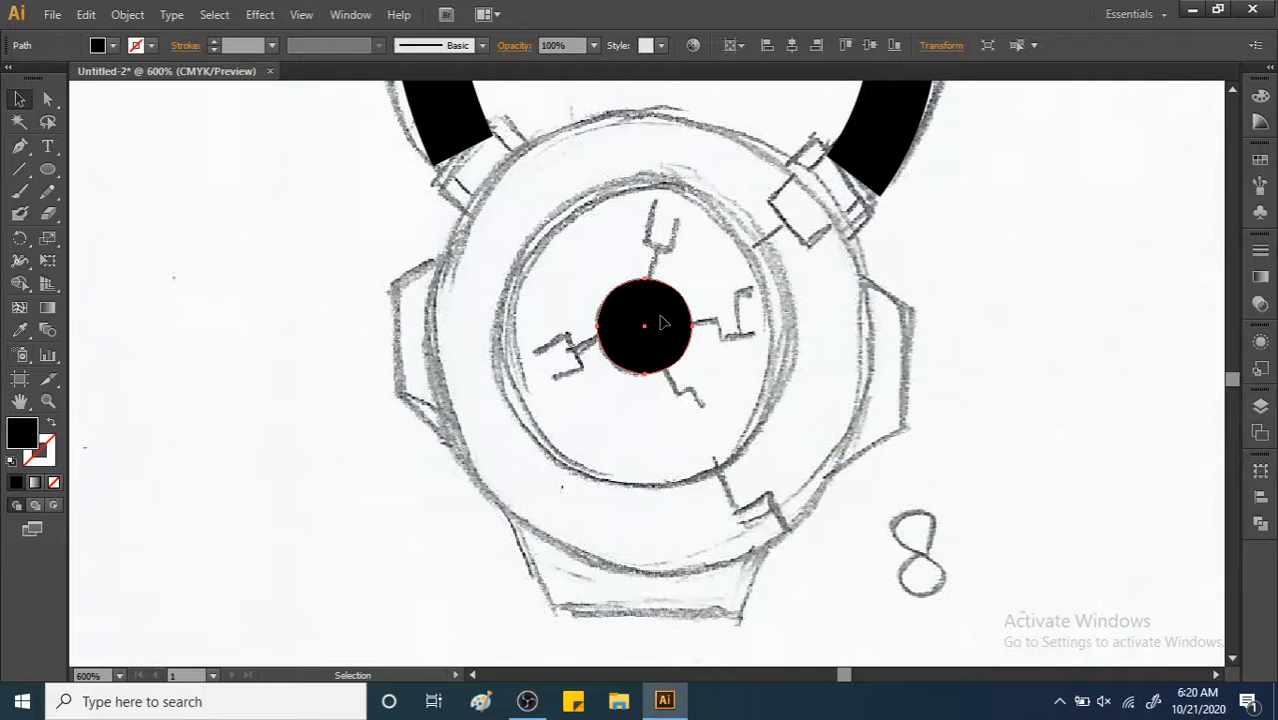
key(Delete)
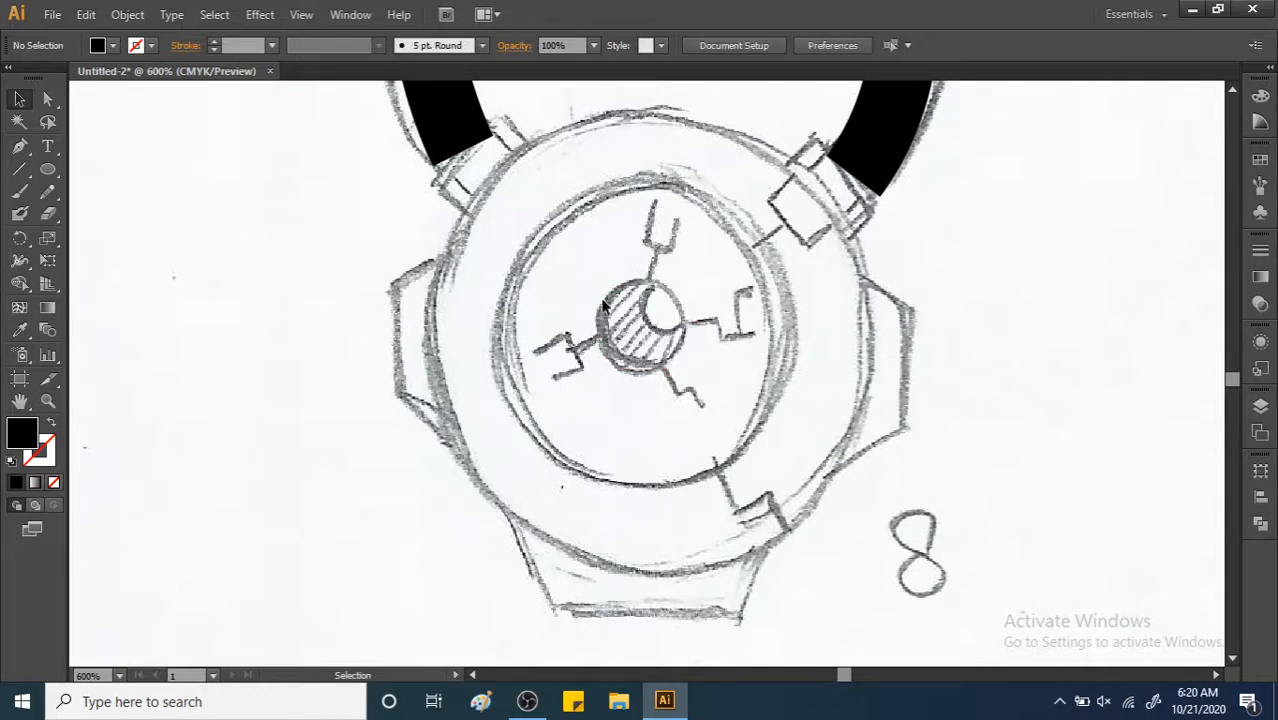
Set the fill to white (#FFFFFF) and draw a small circle over the highlight on the 8's central hub.
click(54, 174)
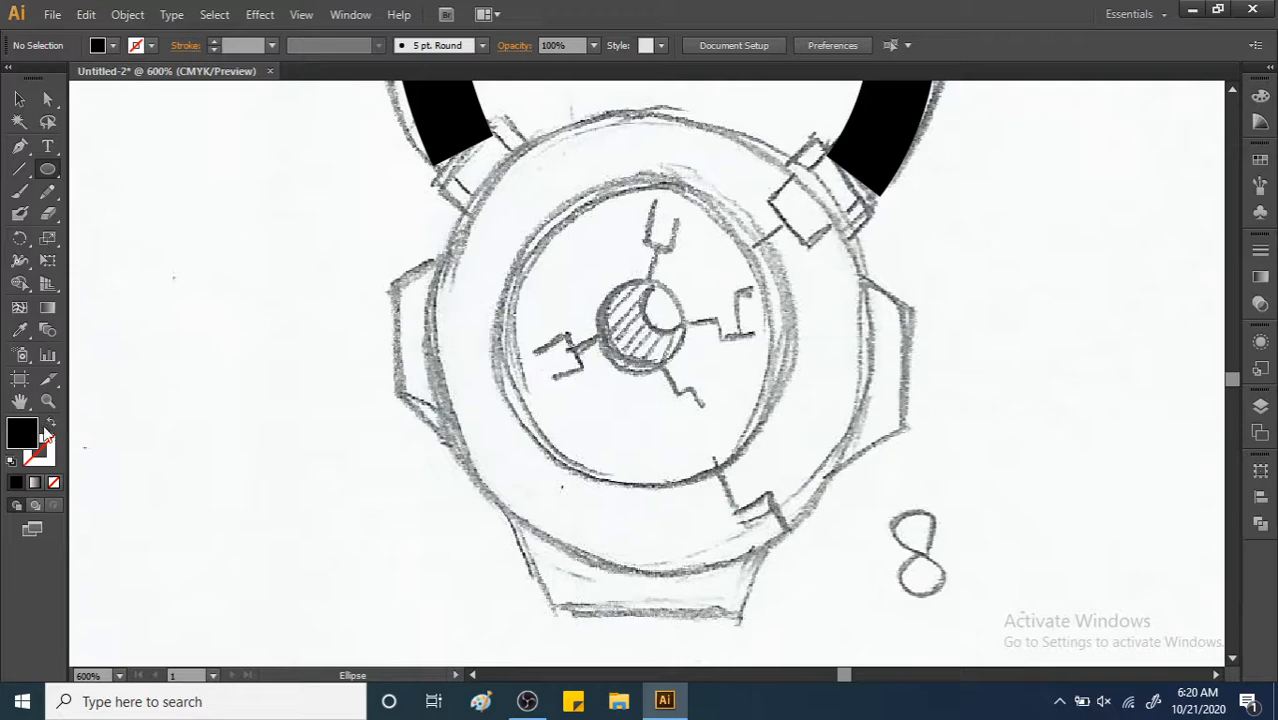
double_click(22, 440)
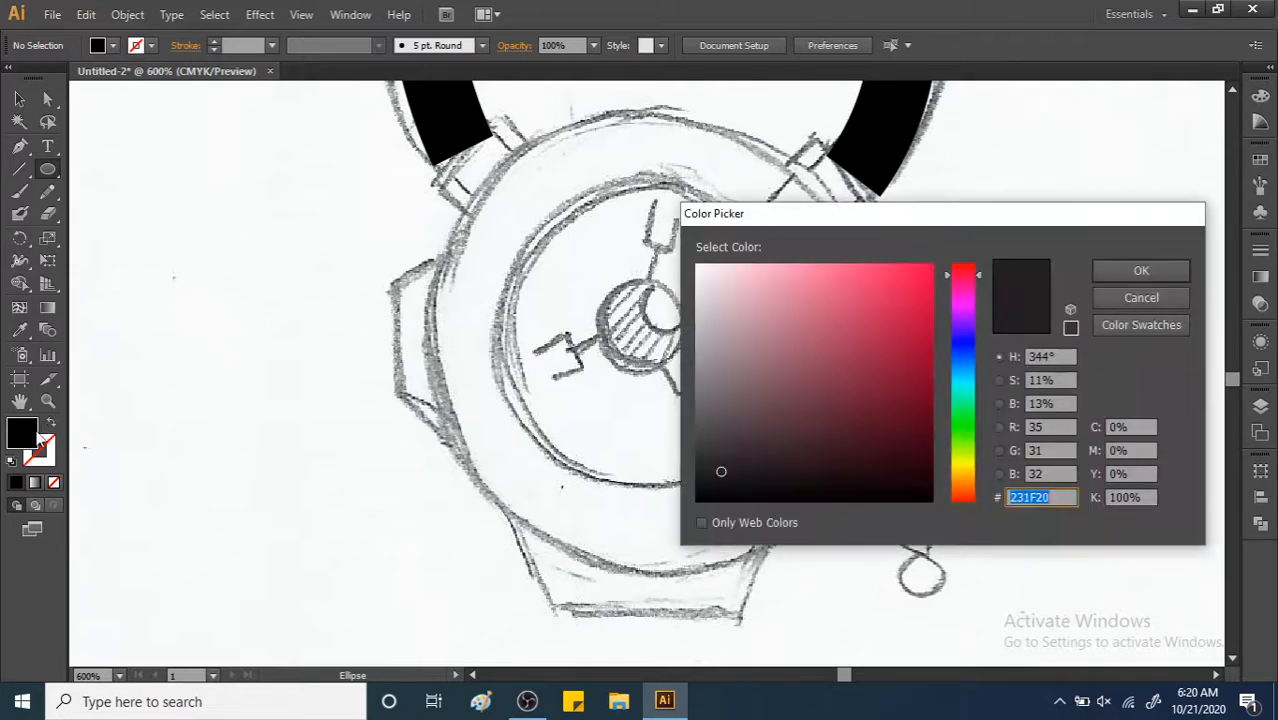
click(698, 267)
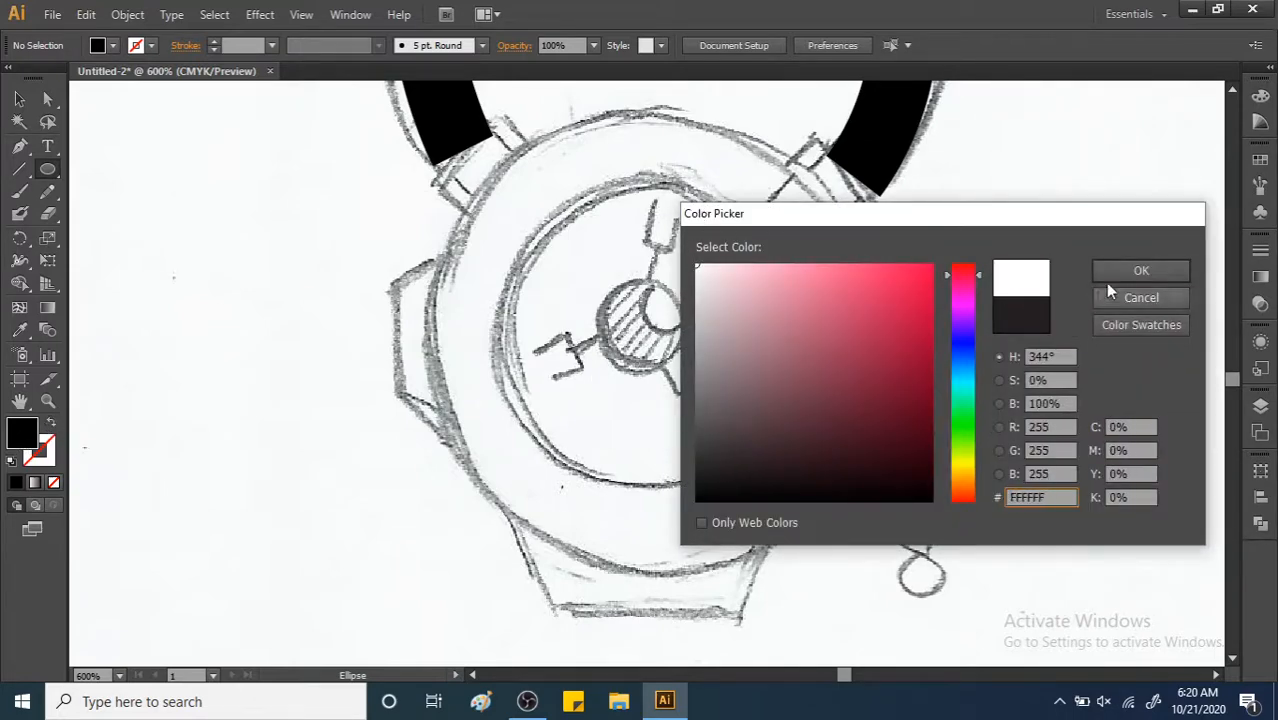
click(1140, 272)
click(644, 290)
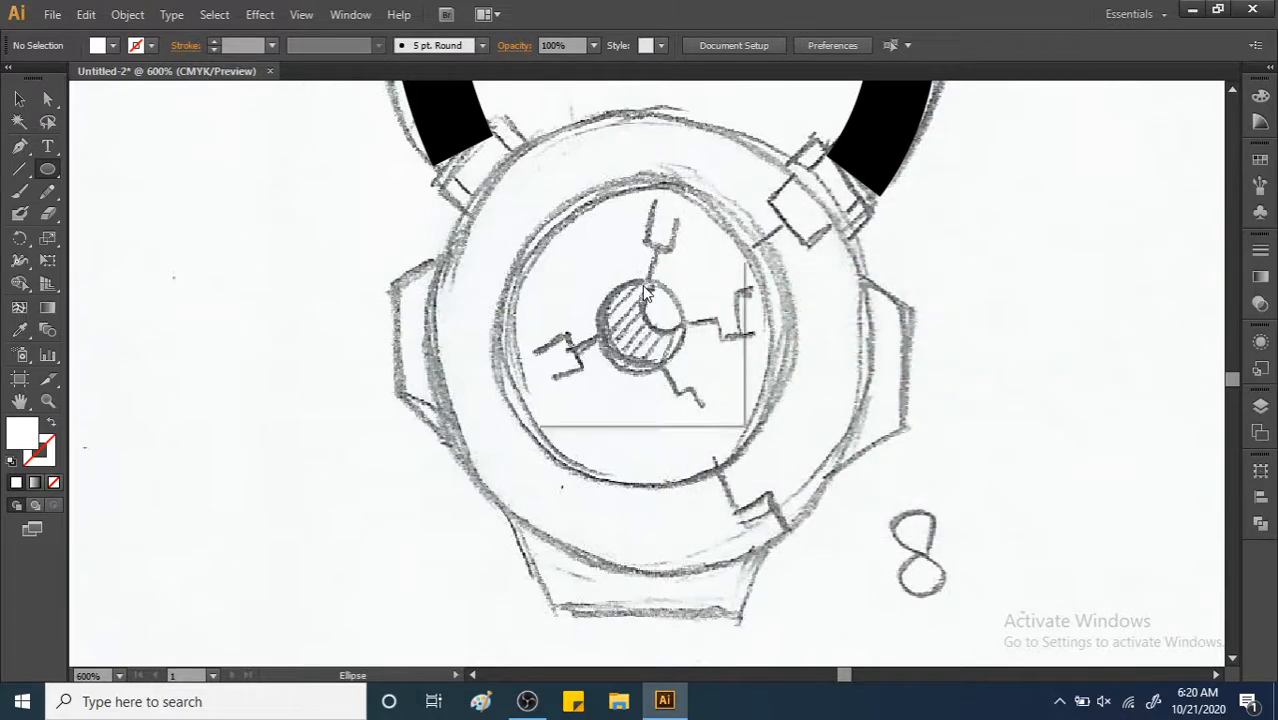
click(608, 382)
mouse_move(666, 318)
mouse_down()
mouse_move(654, 274)
mouse_move(644, 298)
mouse_move(672, 333)
mouse_up()
key(v)
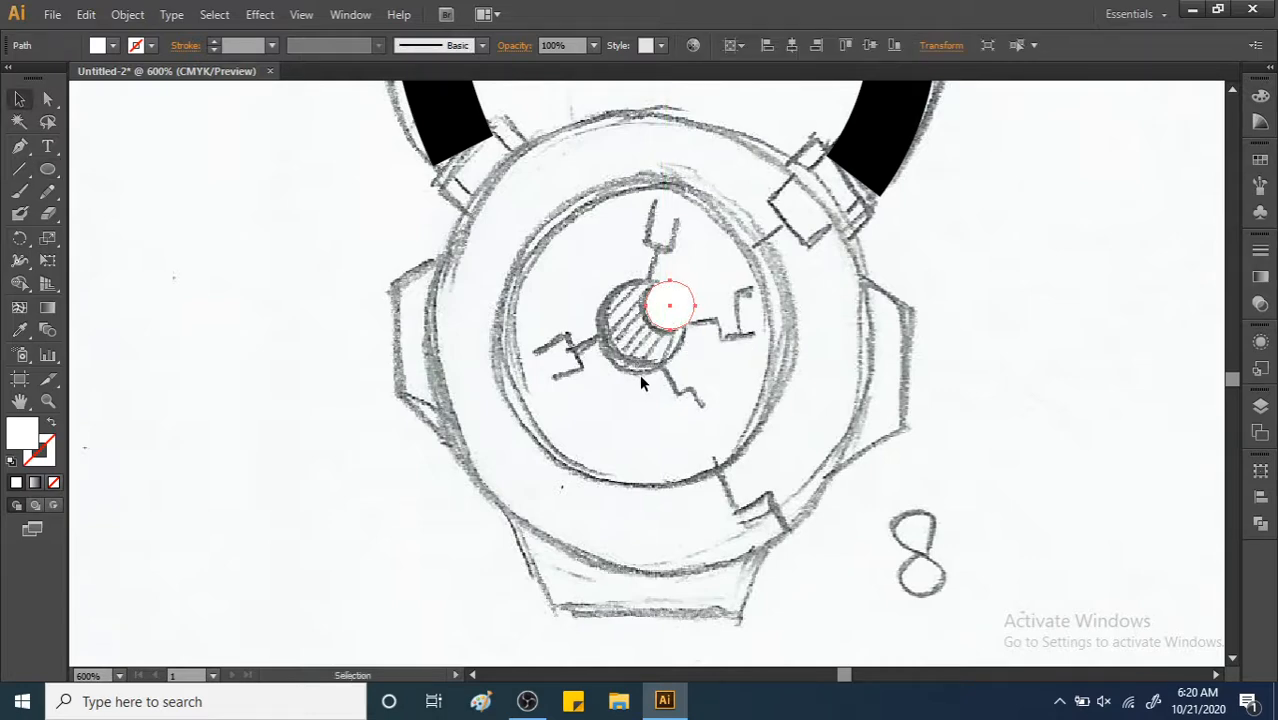
click(531, 697)
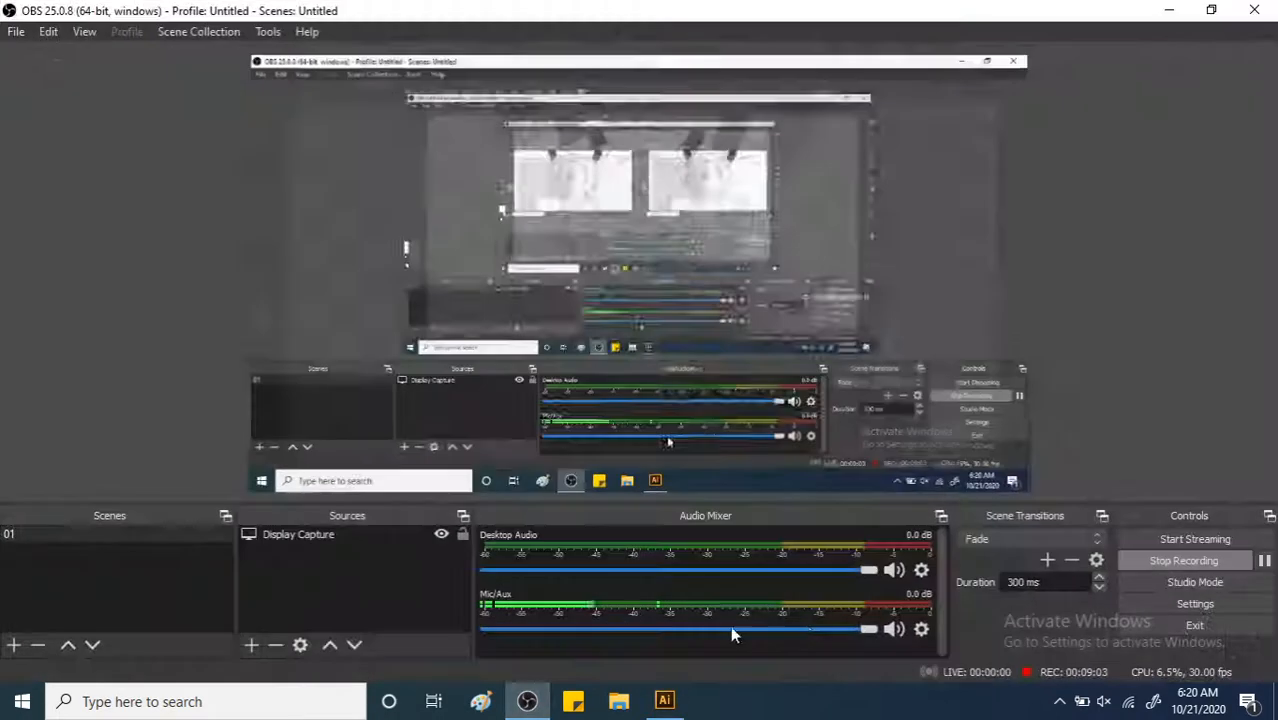
click(1264, 561)
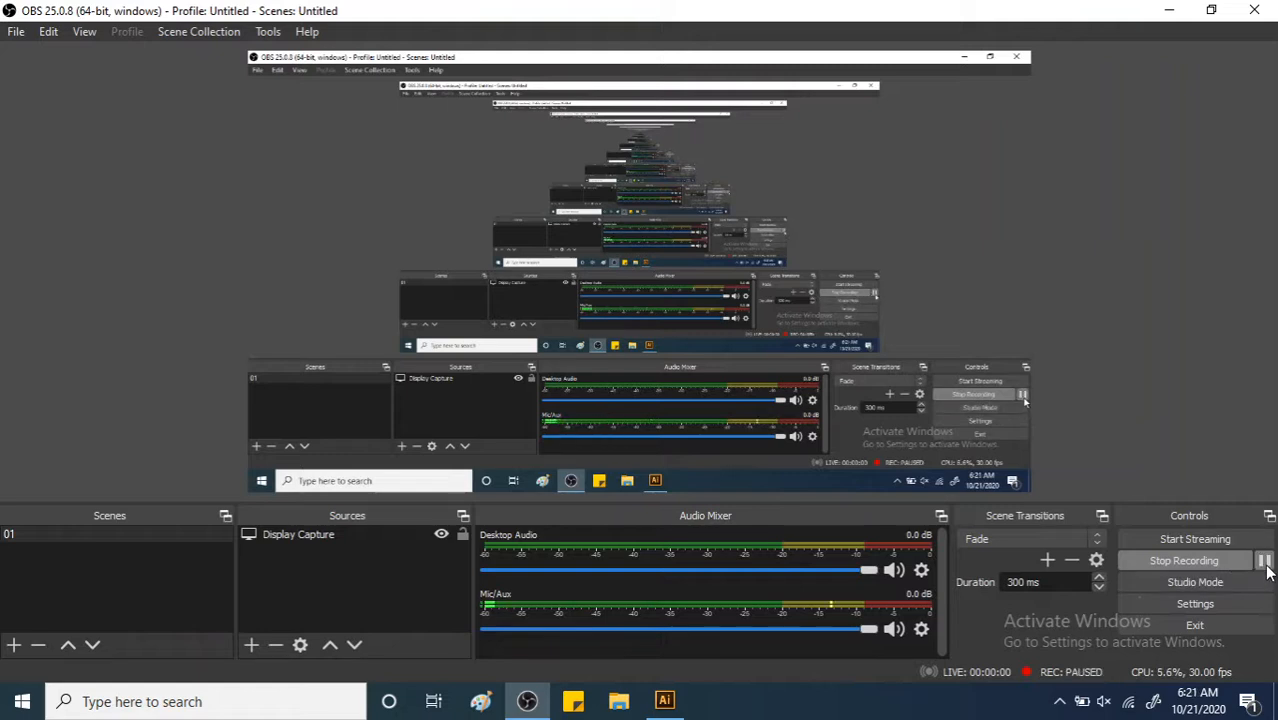
click(1264, 561)
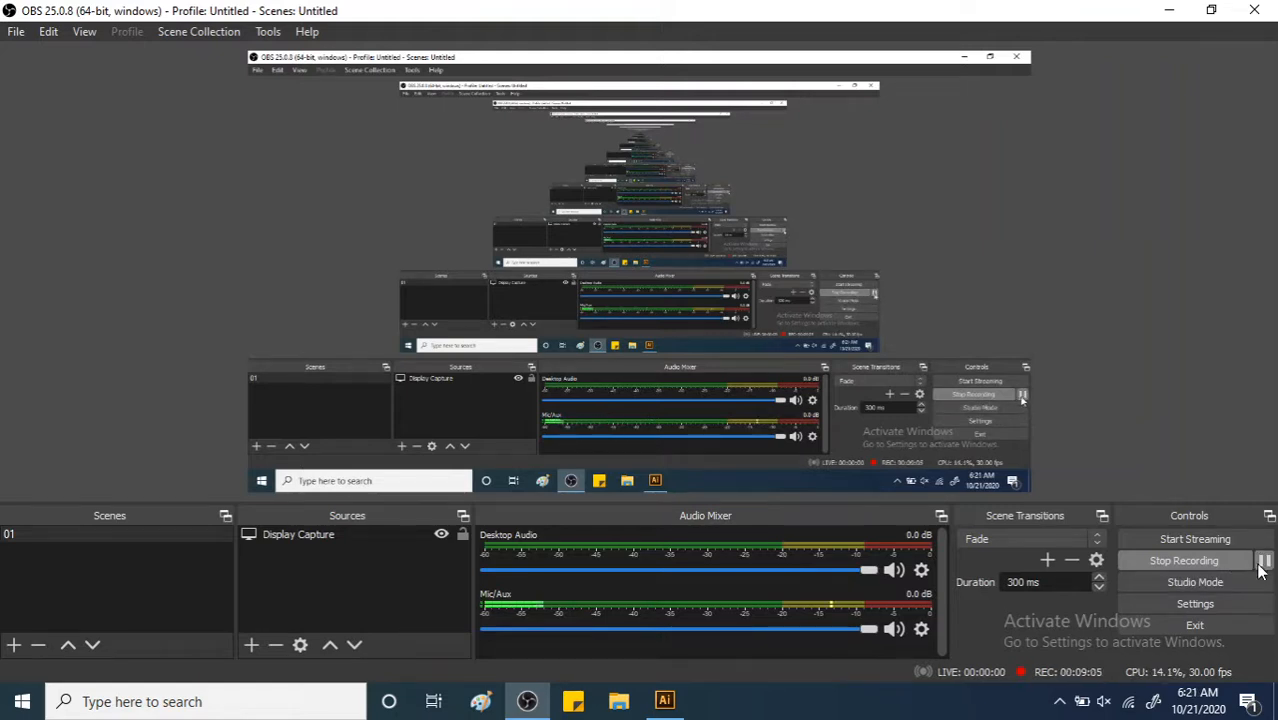
click(664, 701)
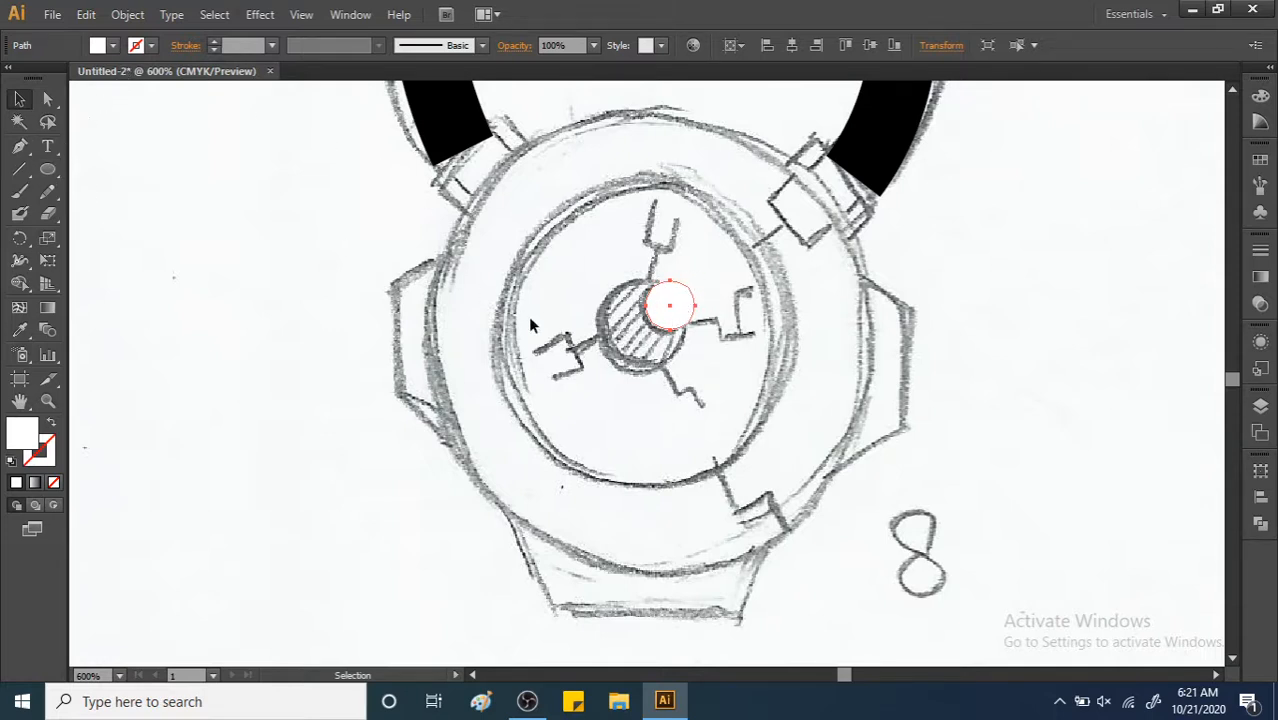
Set the fill to black (#000000) and draw a larger circle over the shaded central hub of the 8.
click(47, 169)
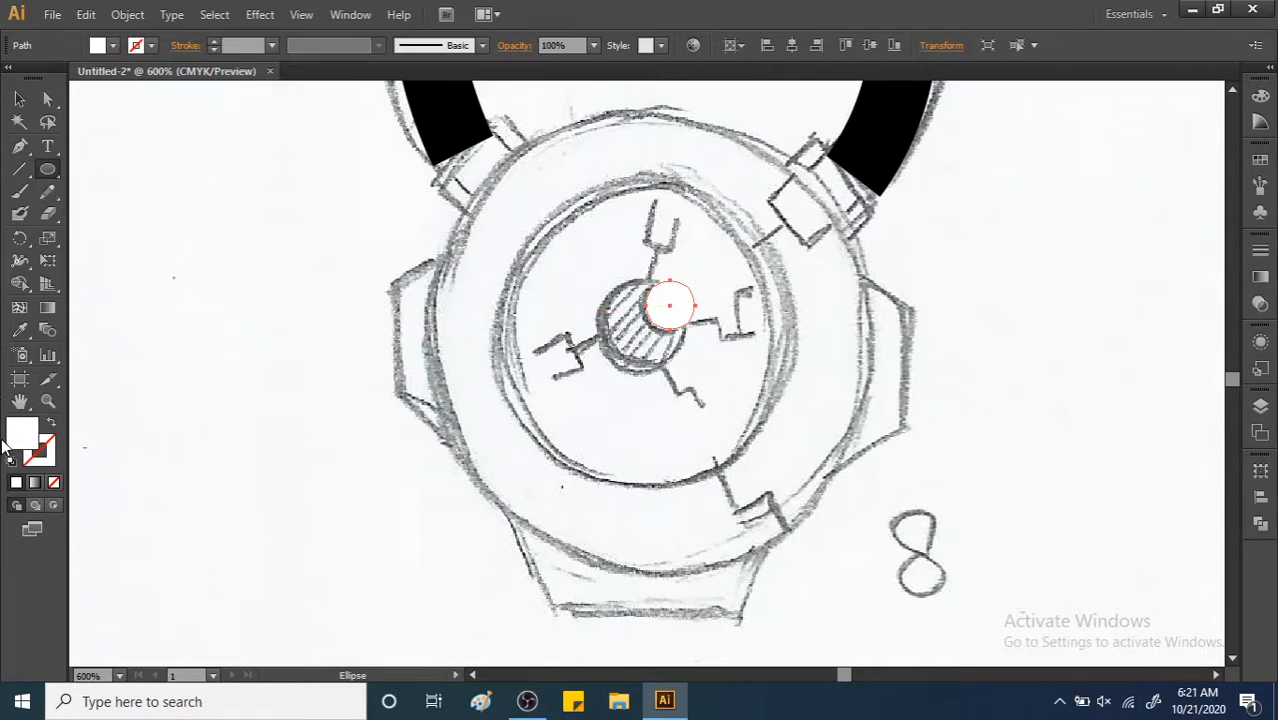
double_click(24, 437)
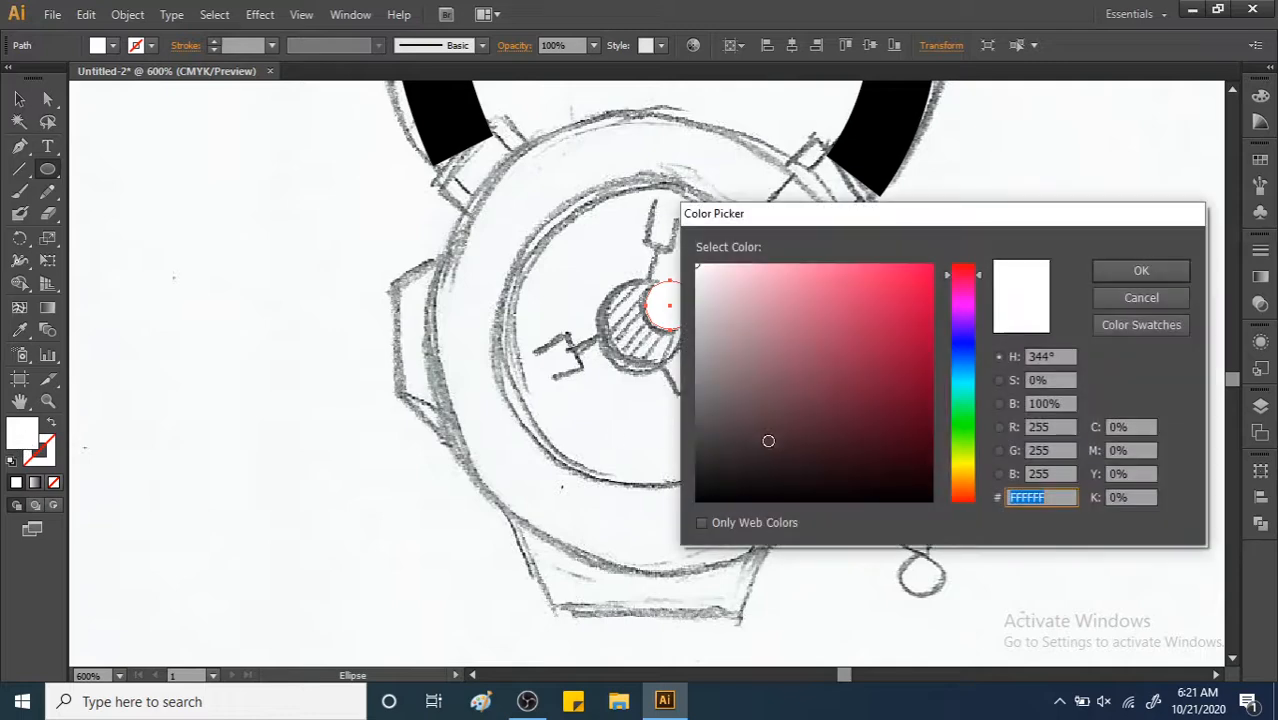
drag(719, 480, 682, 510)
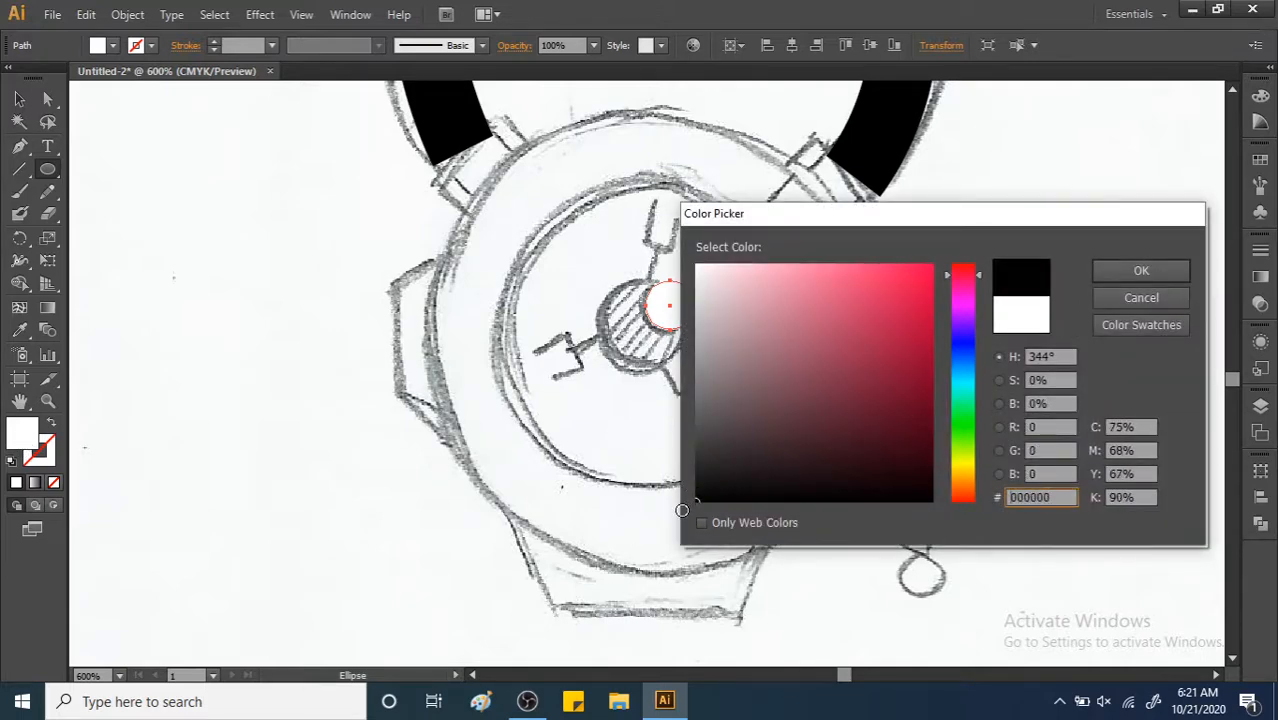
click(1140, 271)
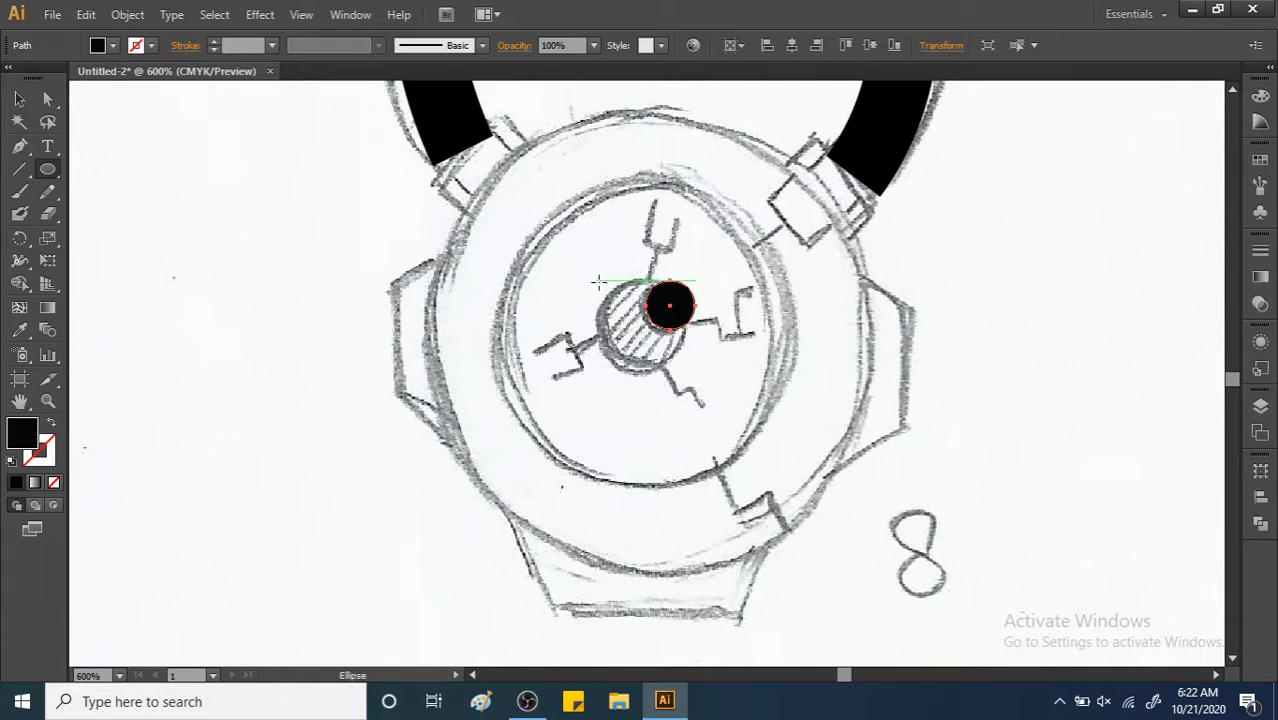
drag(593, 278, 651, 370)
key(v)
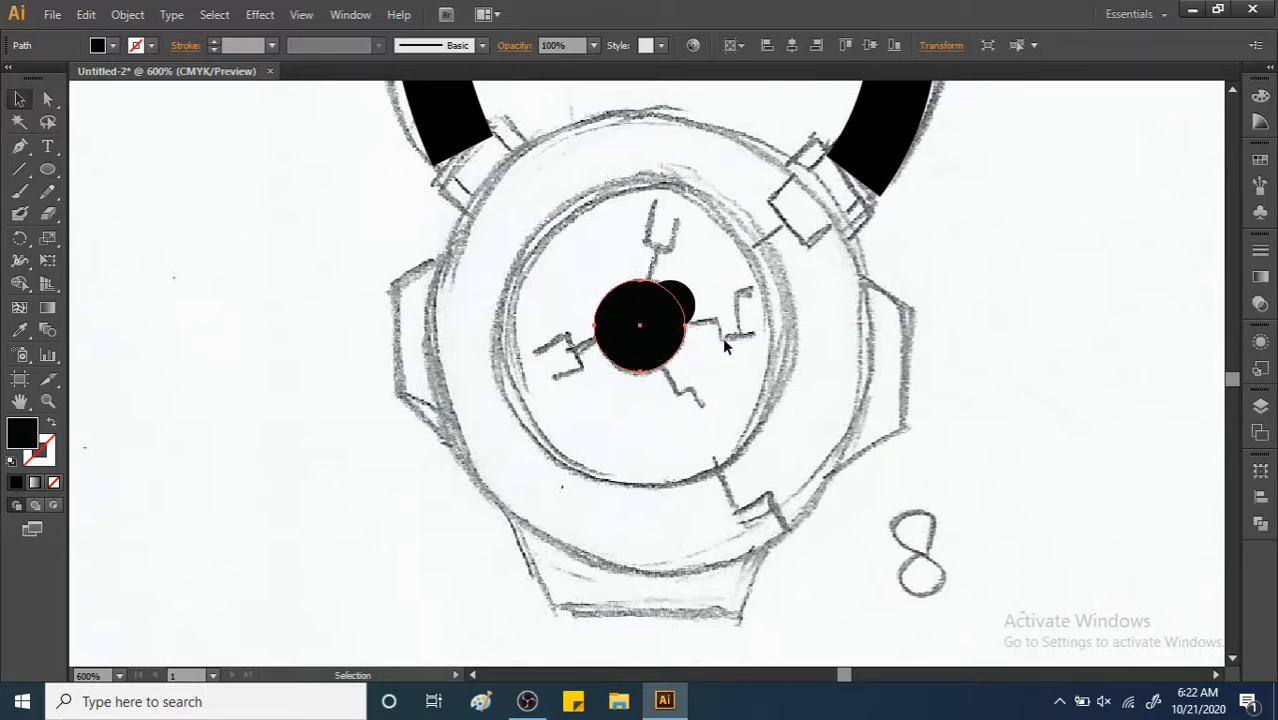
click(722, 337)
Change the small highlight circle's fill to white and deselect it.
click(688, 304)
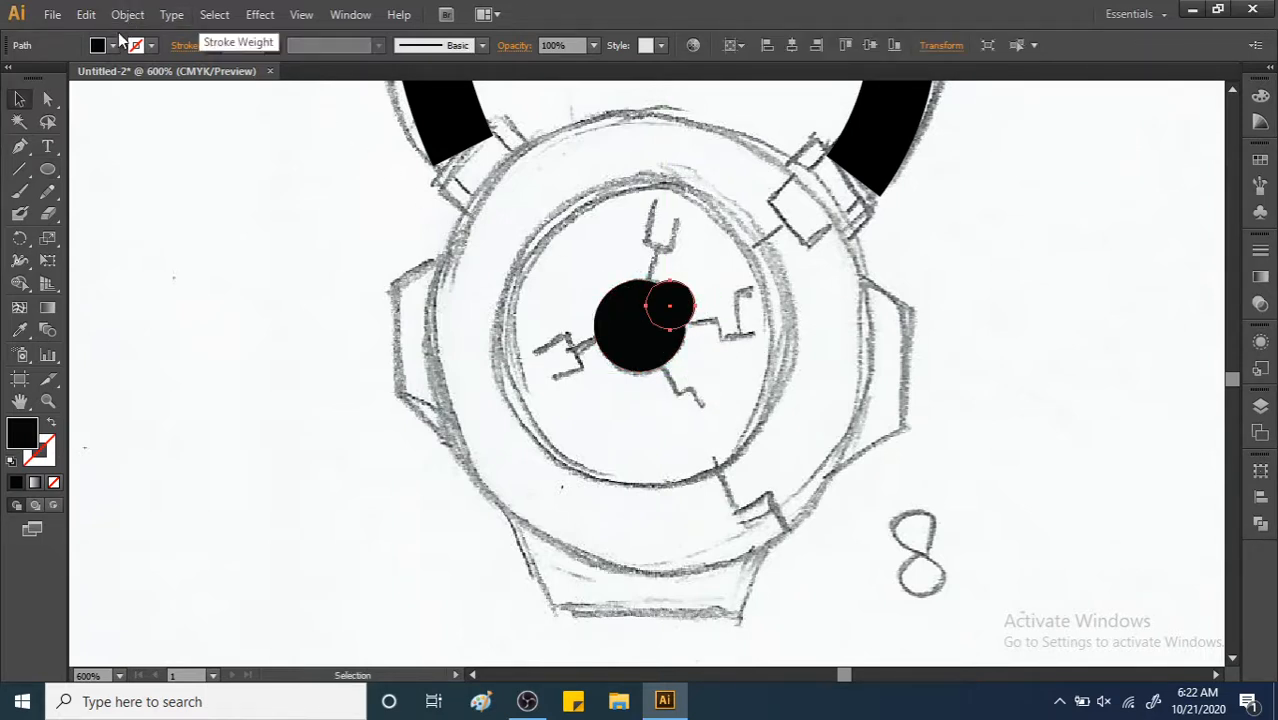
click(113, 45)
click(38, 75)
click(546, 458)
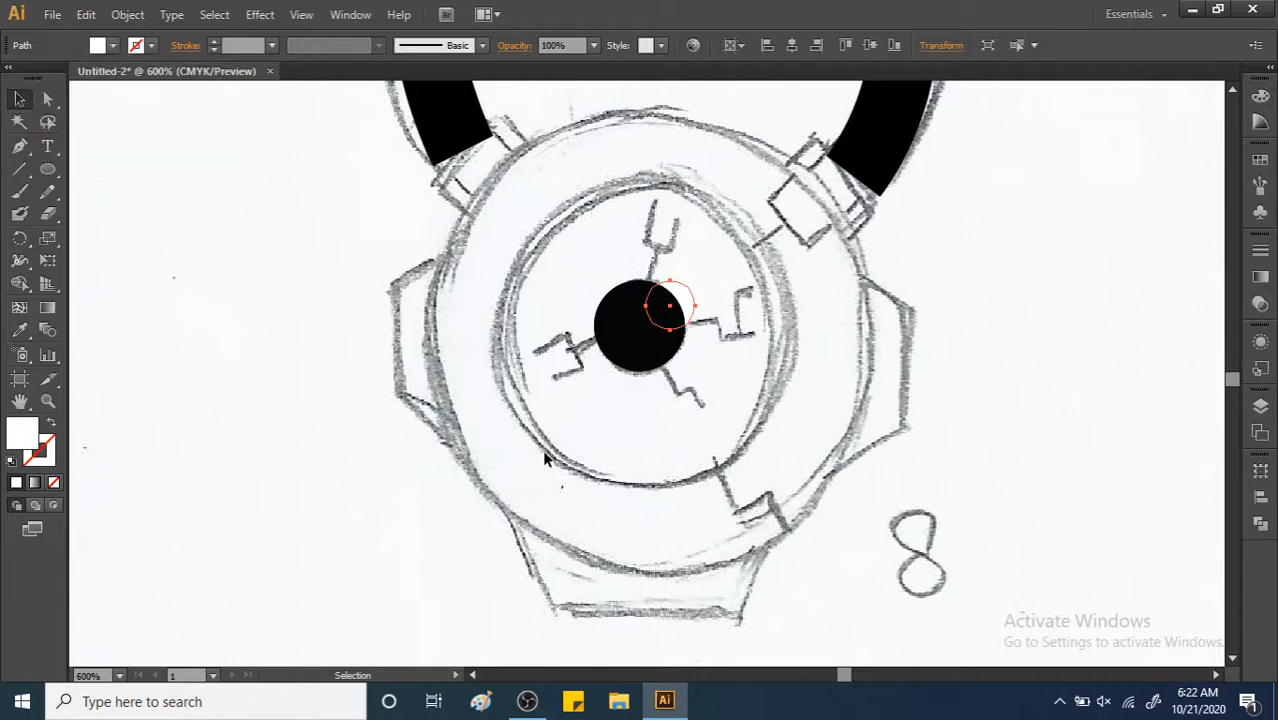
key(Delete)
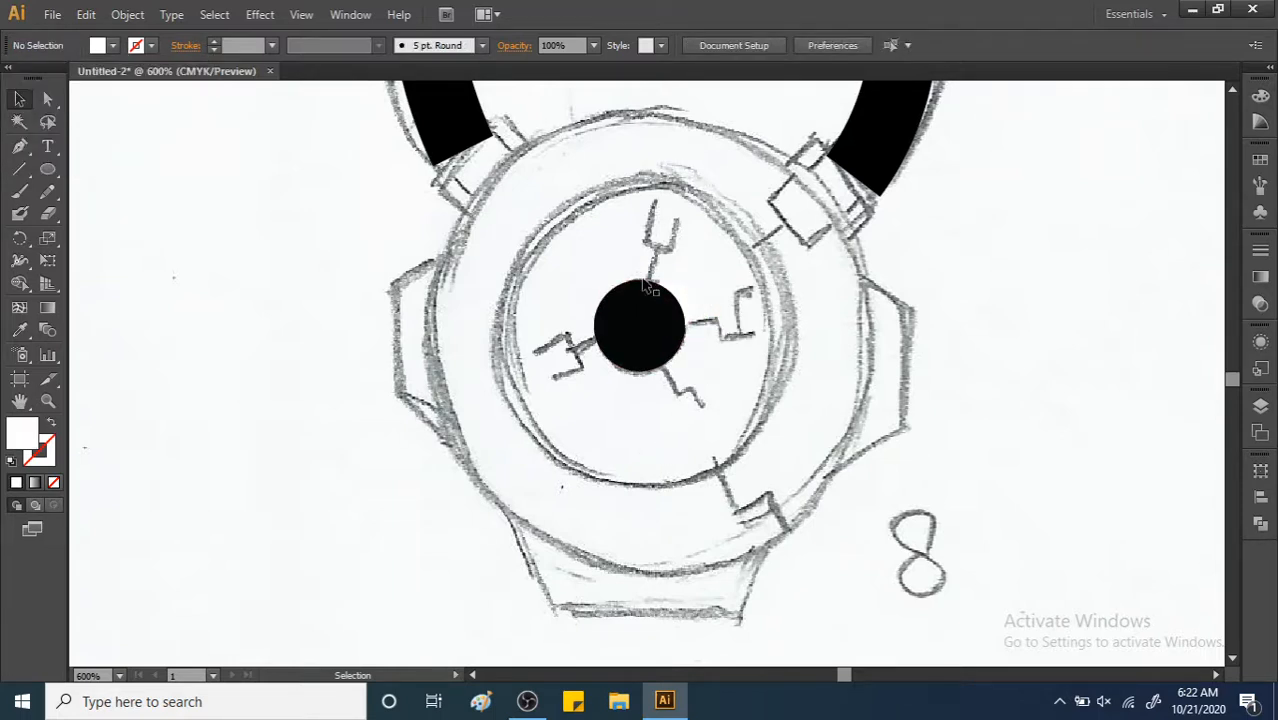
Bring the small white highlight circle in front of the black hub circle and deselect it.
click(694, 308)
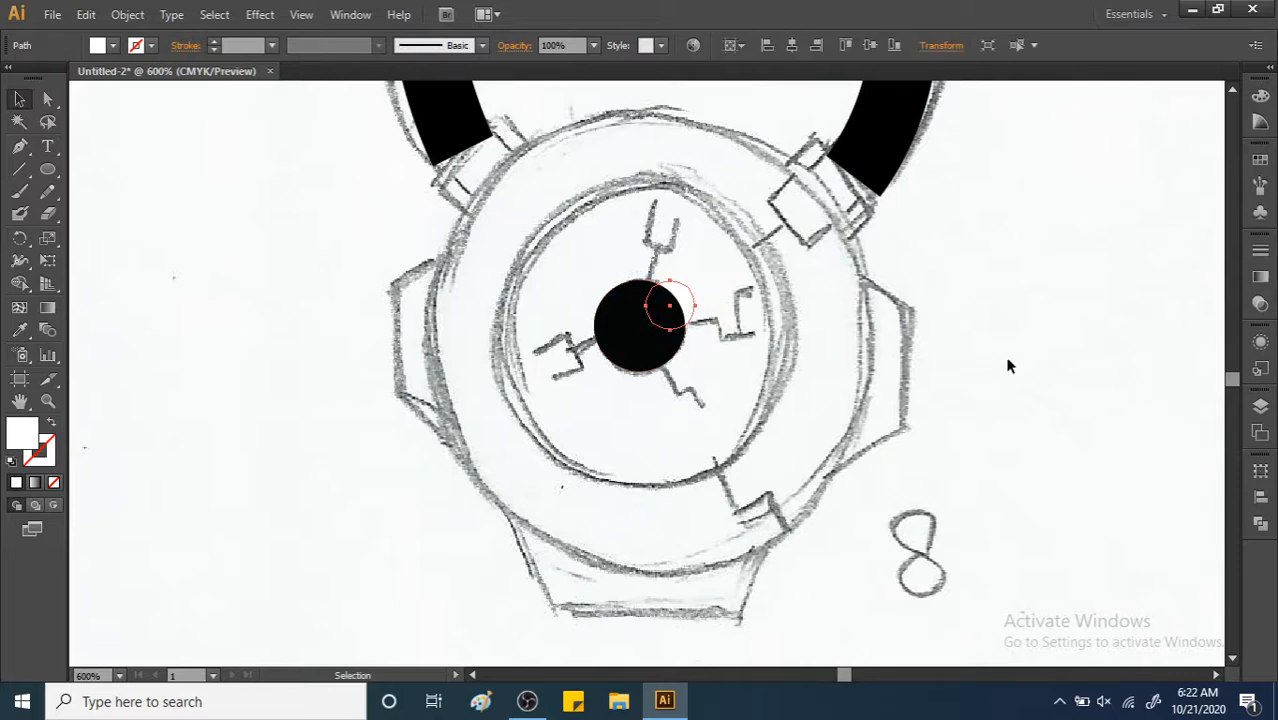
right_click(684, 302)
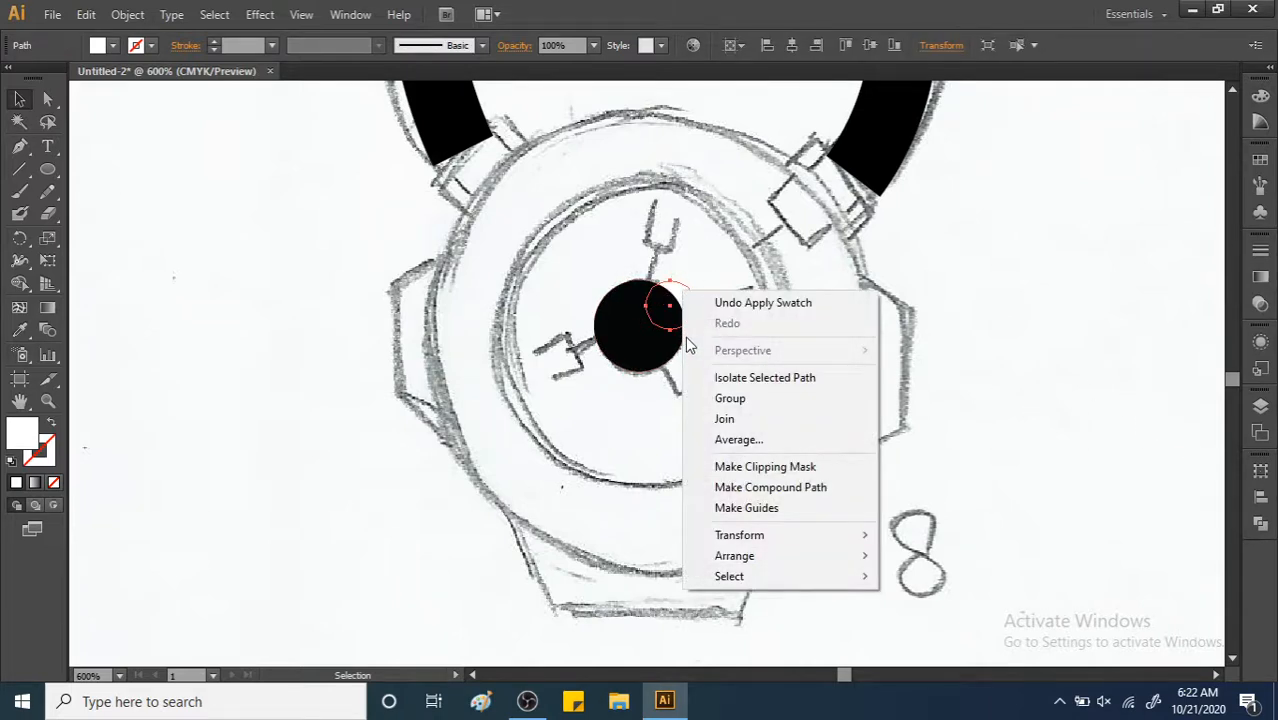
mouse_move(862, 561)
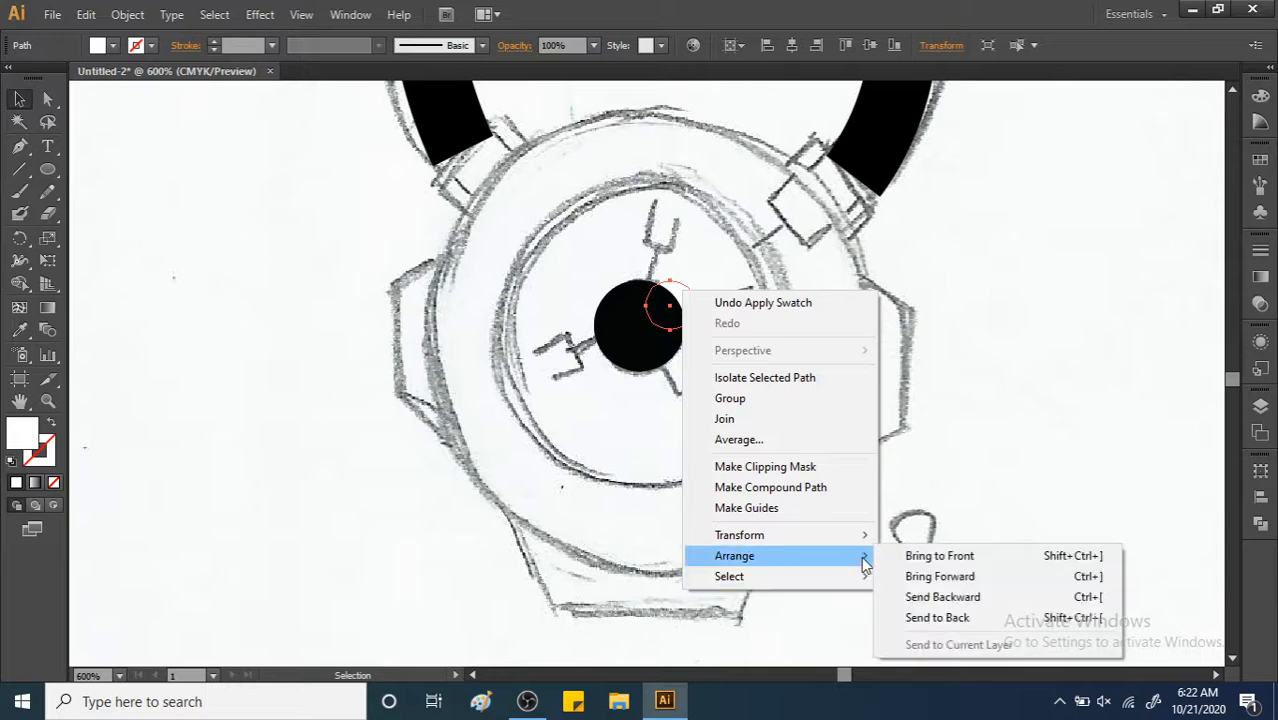
click(931, 567)
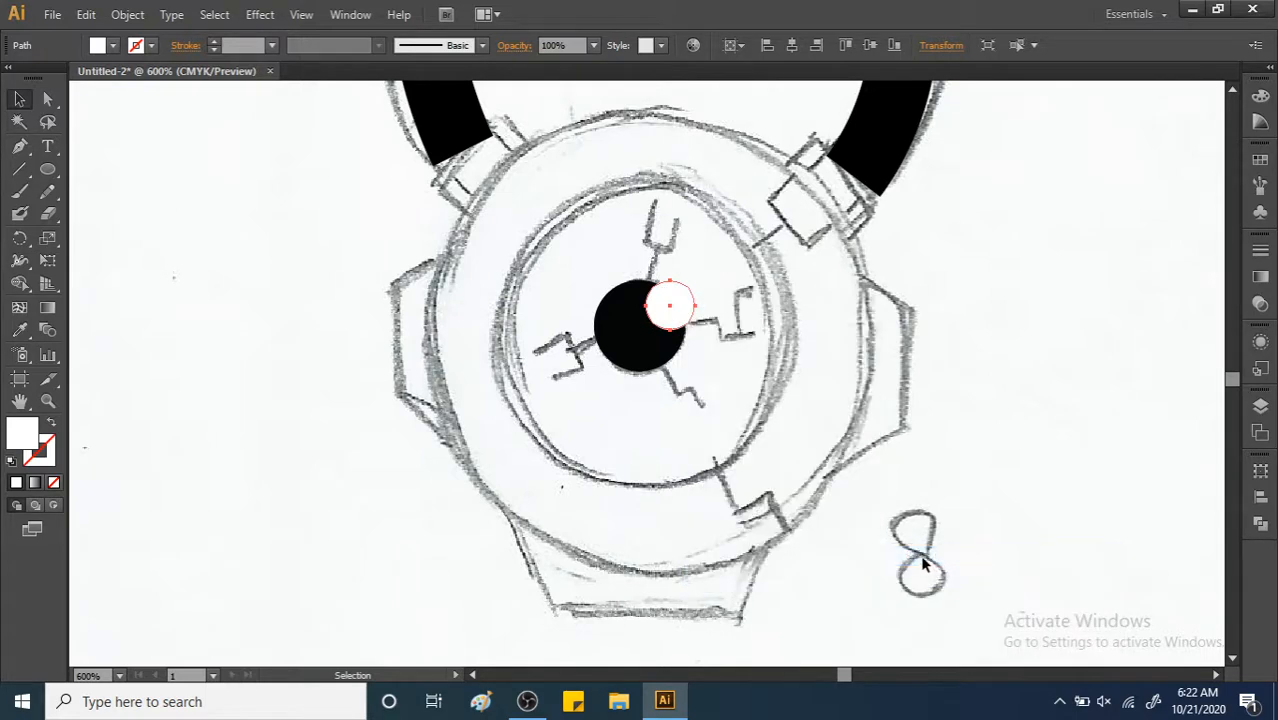
click(866, 393)
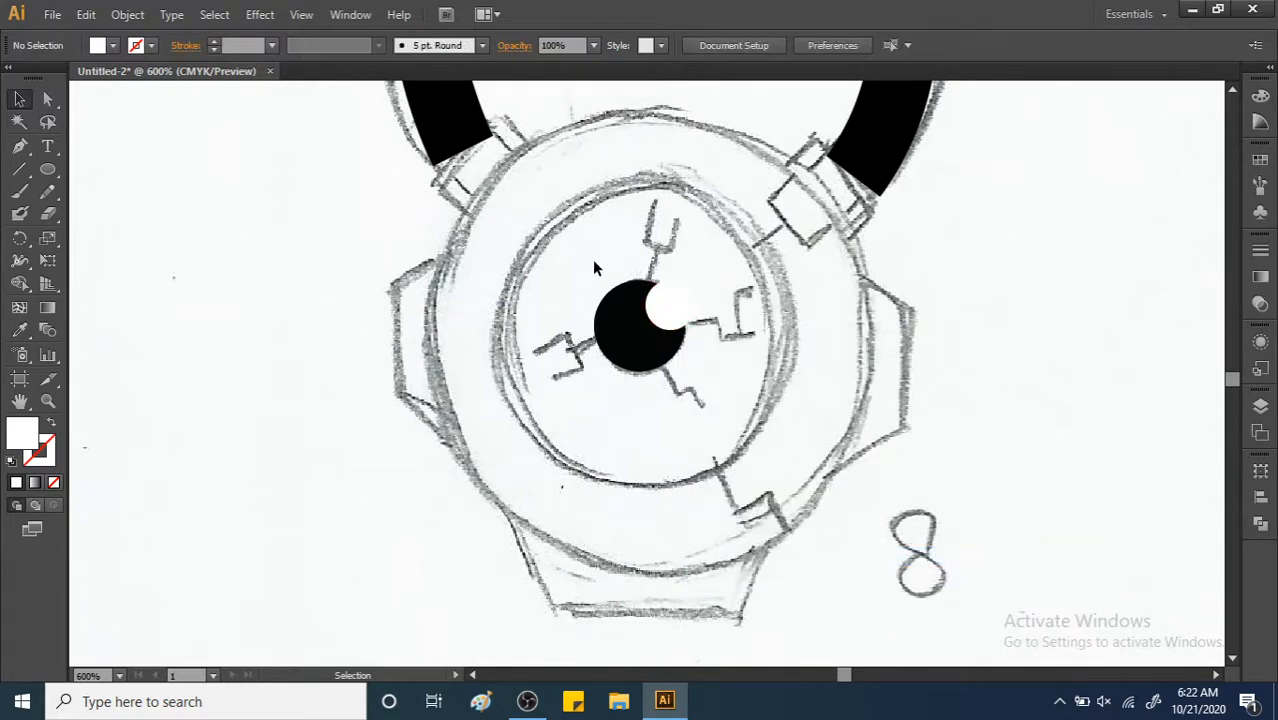
Select the black hub circle and the white highlight circle together and merge them with the Pathfinder's Unite mode.
scroll(580, 268, right, 1)
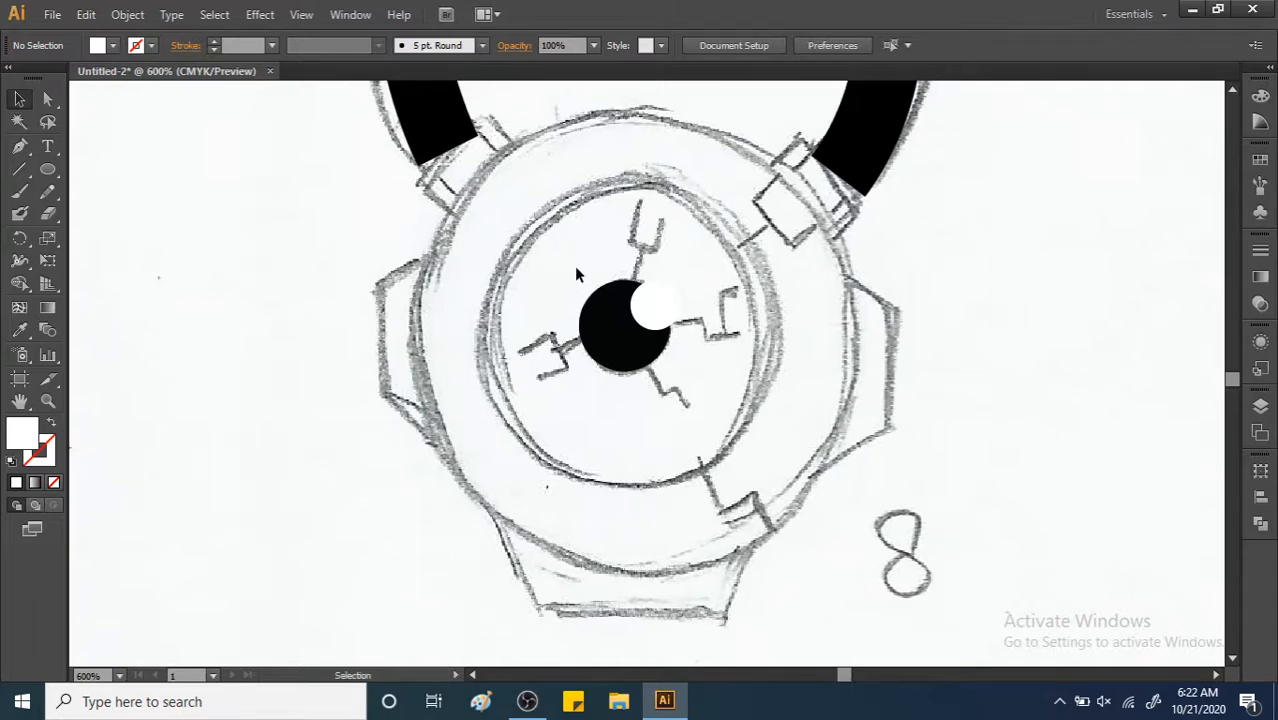
drag(570, 263, 693, 373)
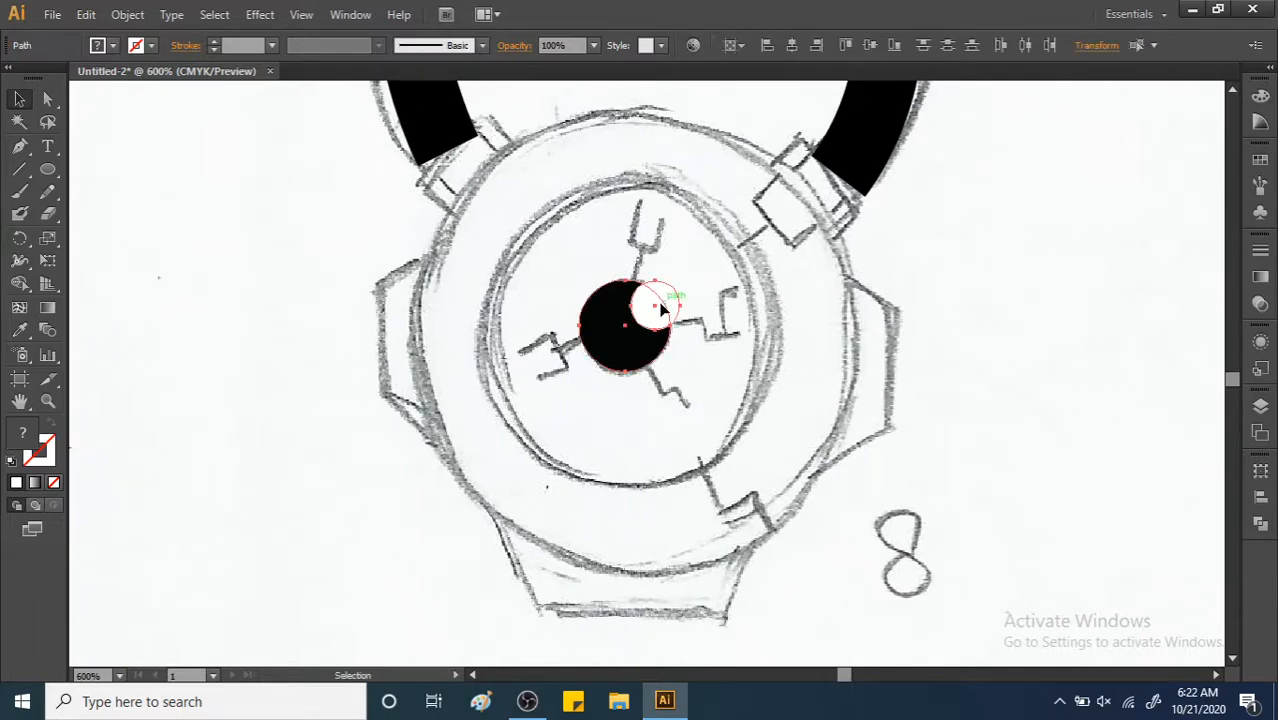
scroll(660, 310, up, 3)
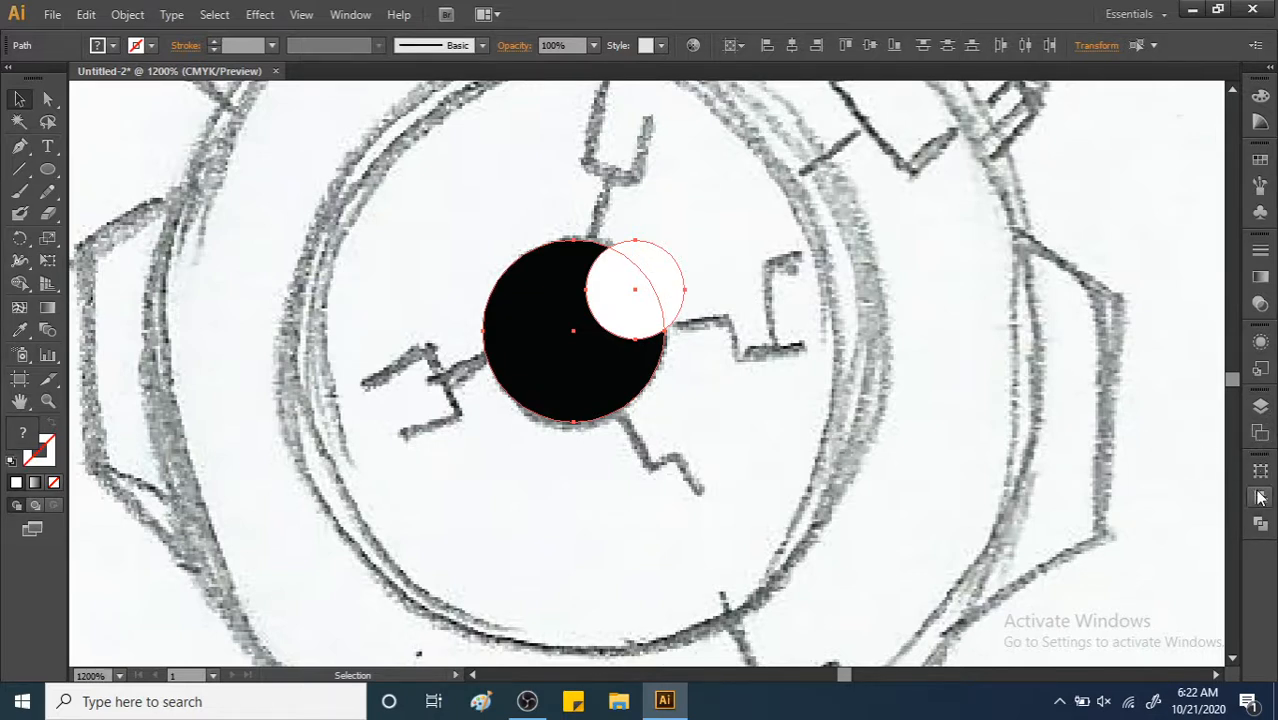
click(1260, 521)
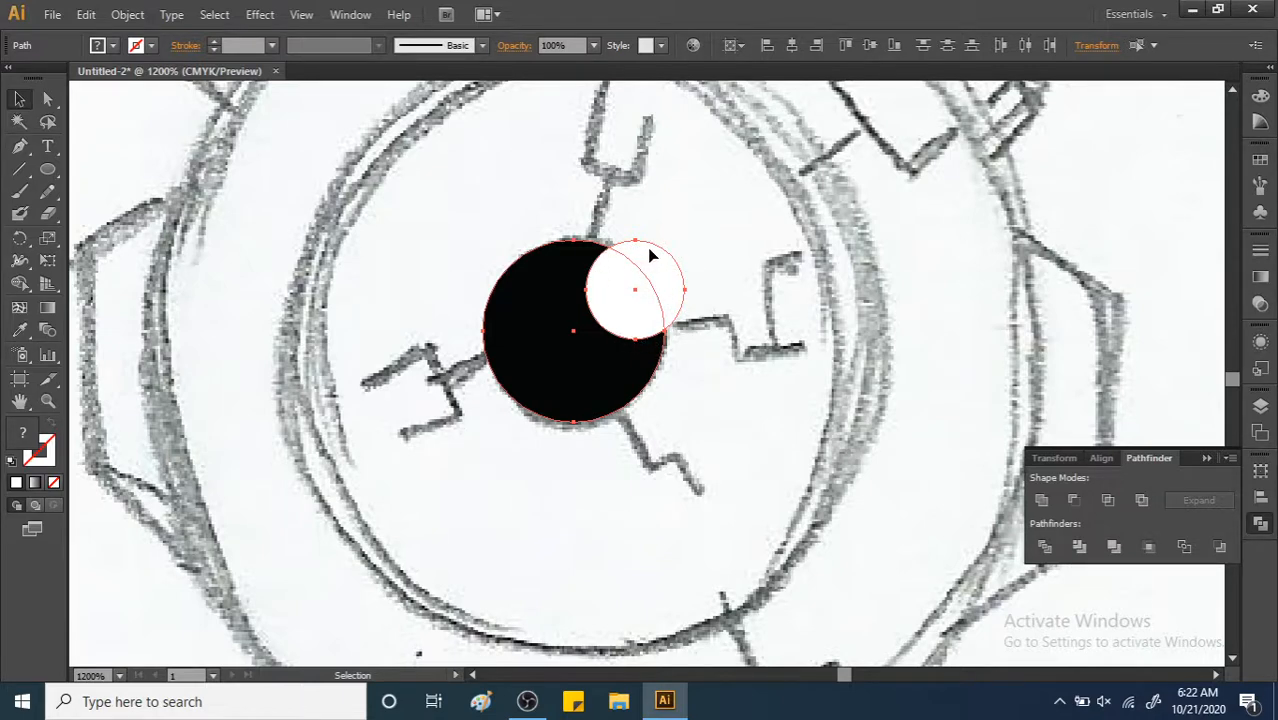
click(1039, 502)
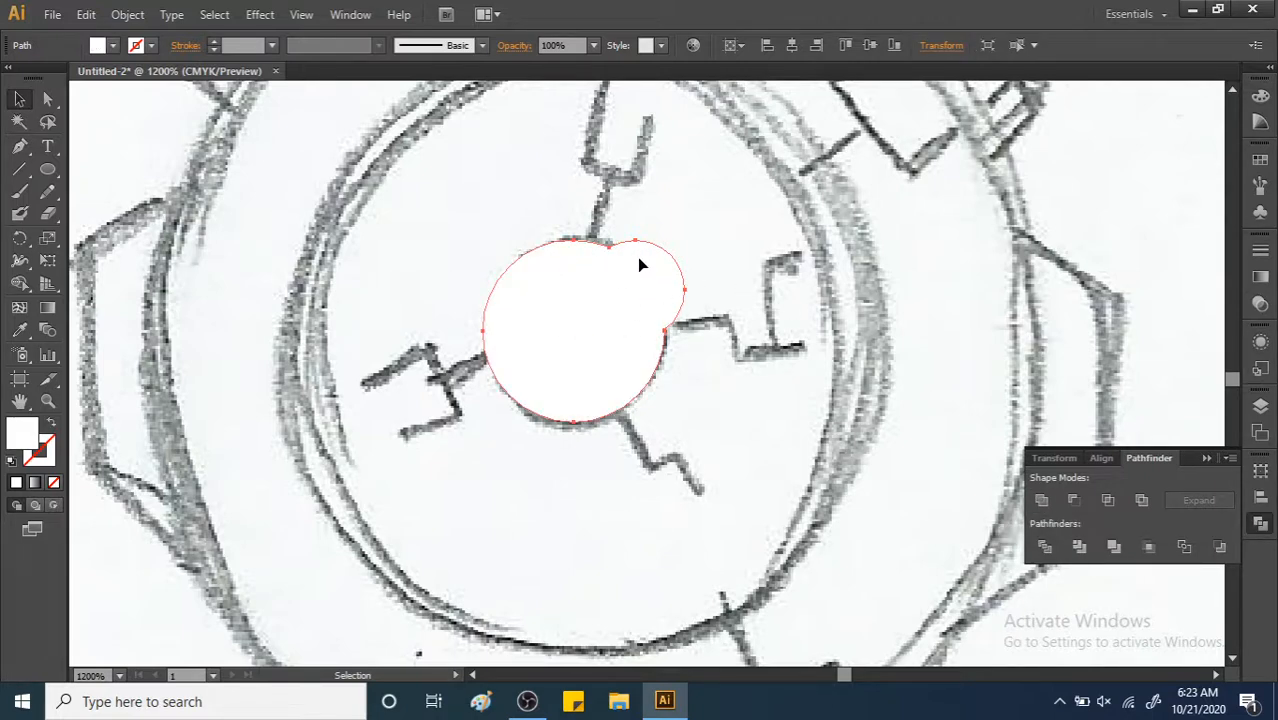
key(ctrl+z)
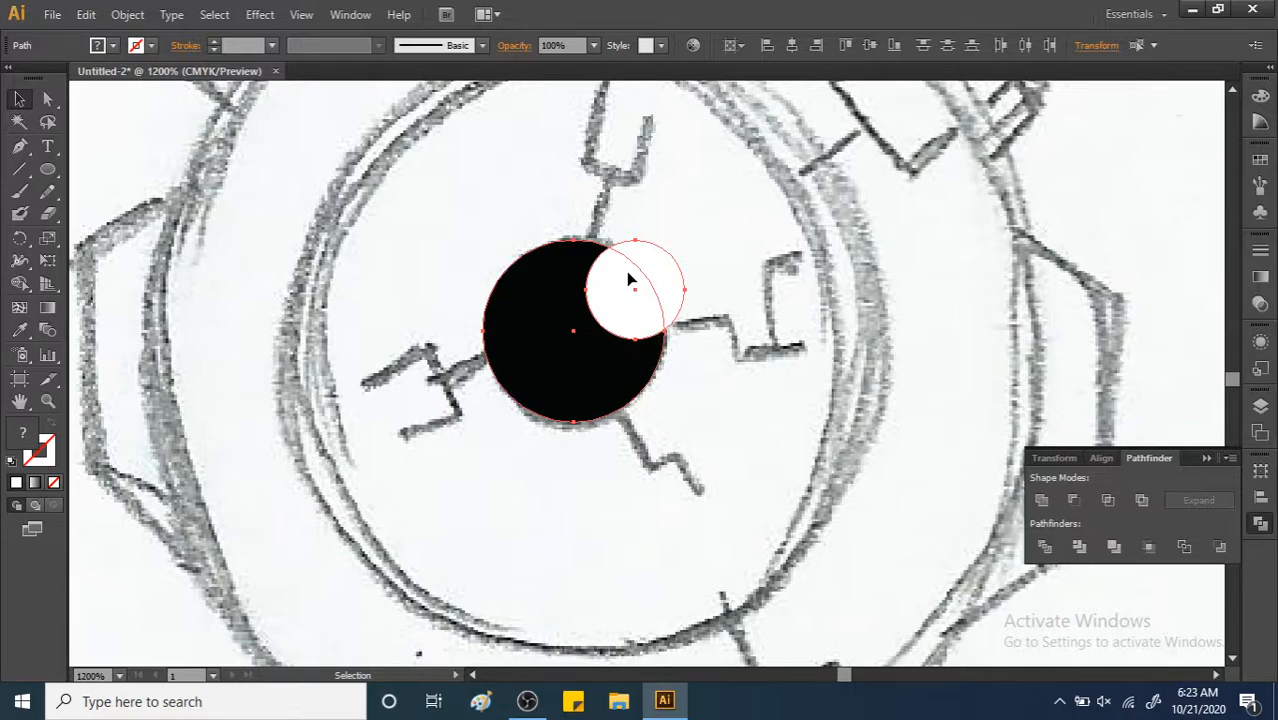
click(1041, 500)
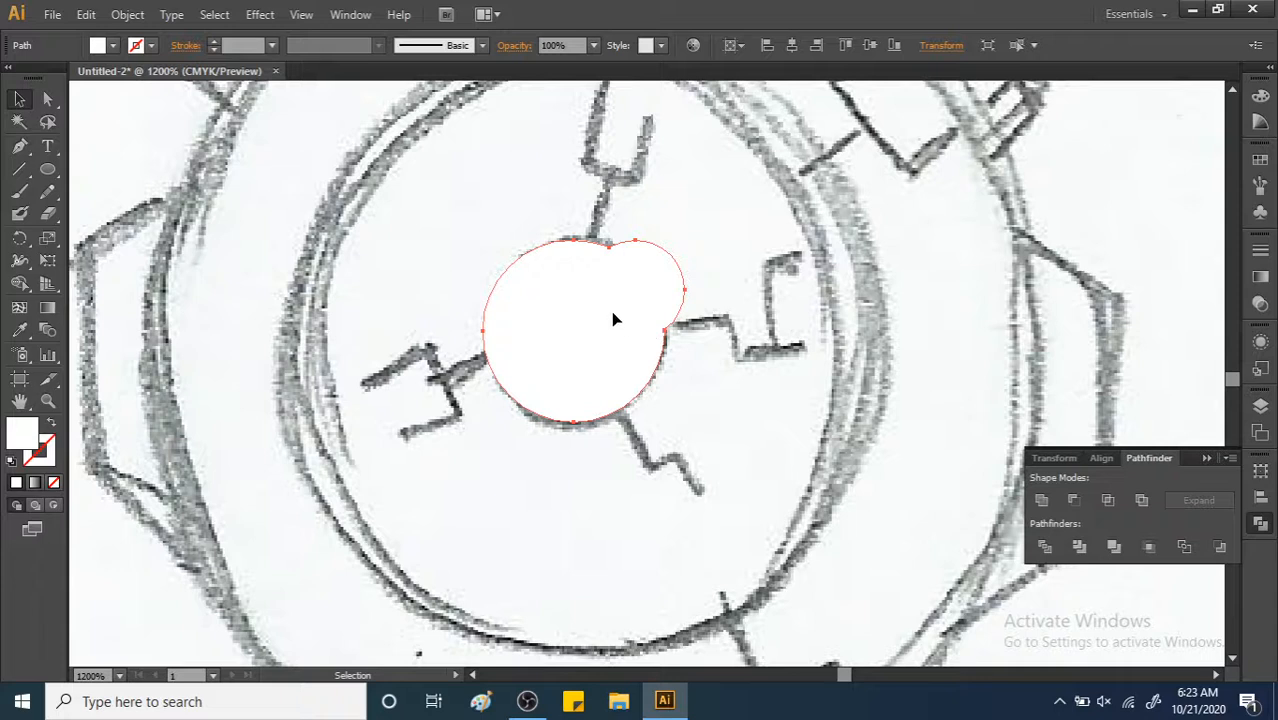
Undo the unite and try the Pathfinder's Minus Front mode on the black hub circle and white highlight circle, undoing each attempt.
key(ctrl+z)
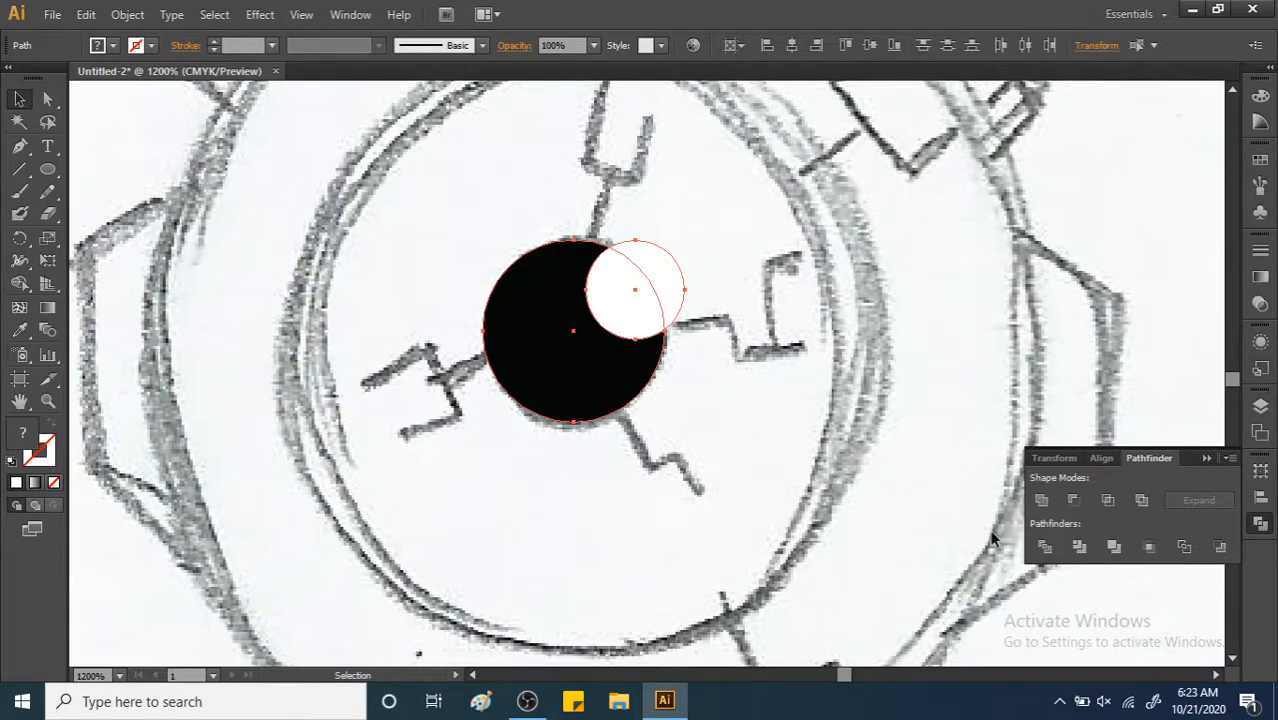
click(1073, 500)
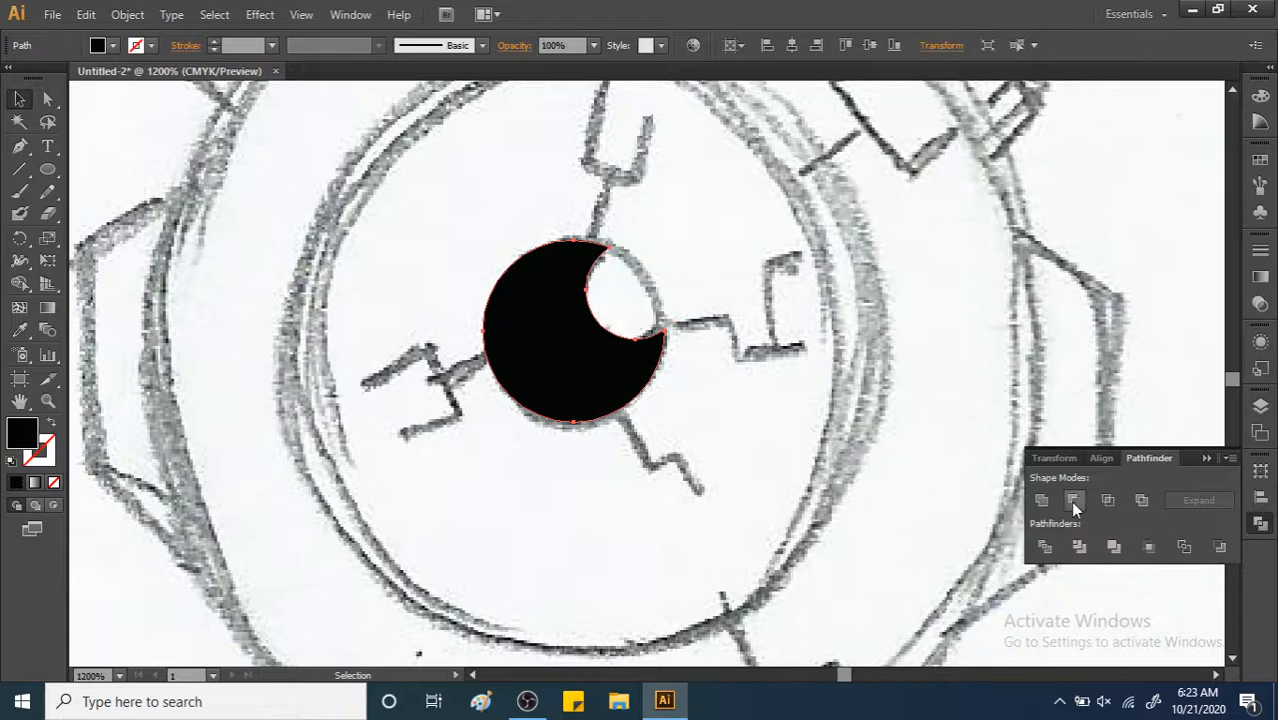
key(ctrl+z)
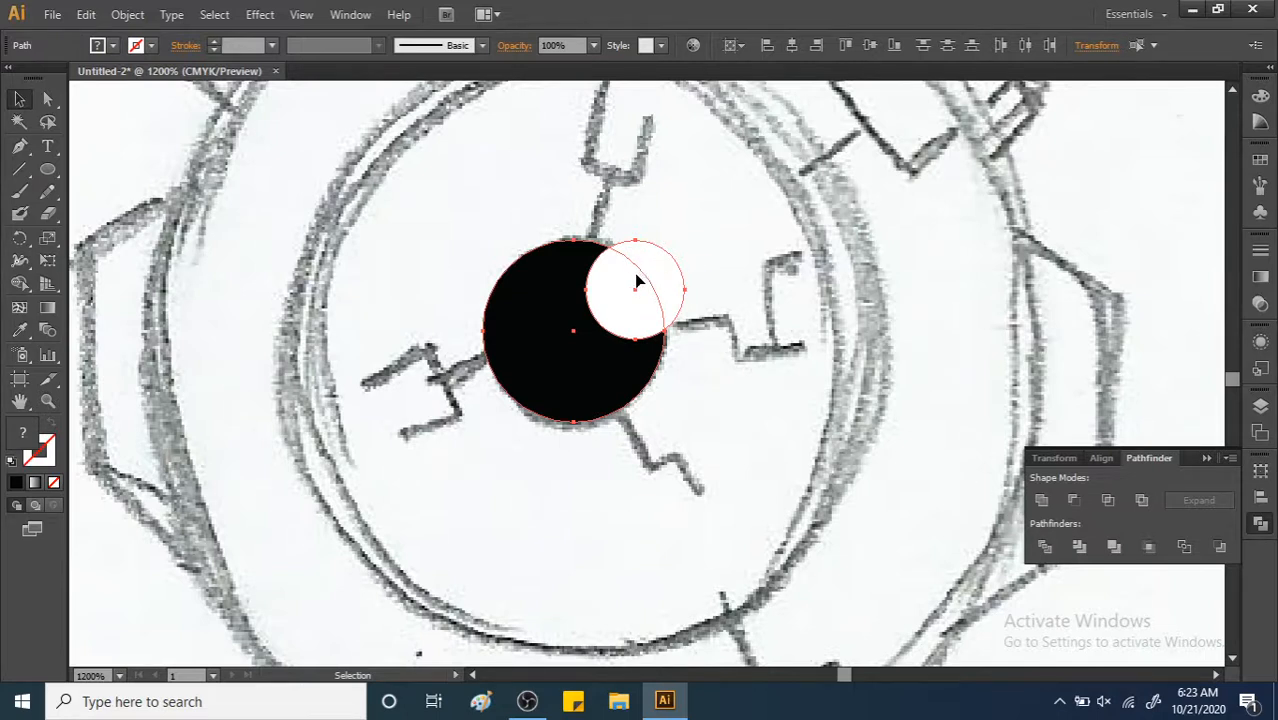
click(1073, 500)
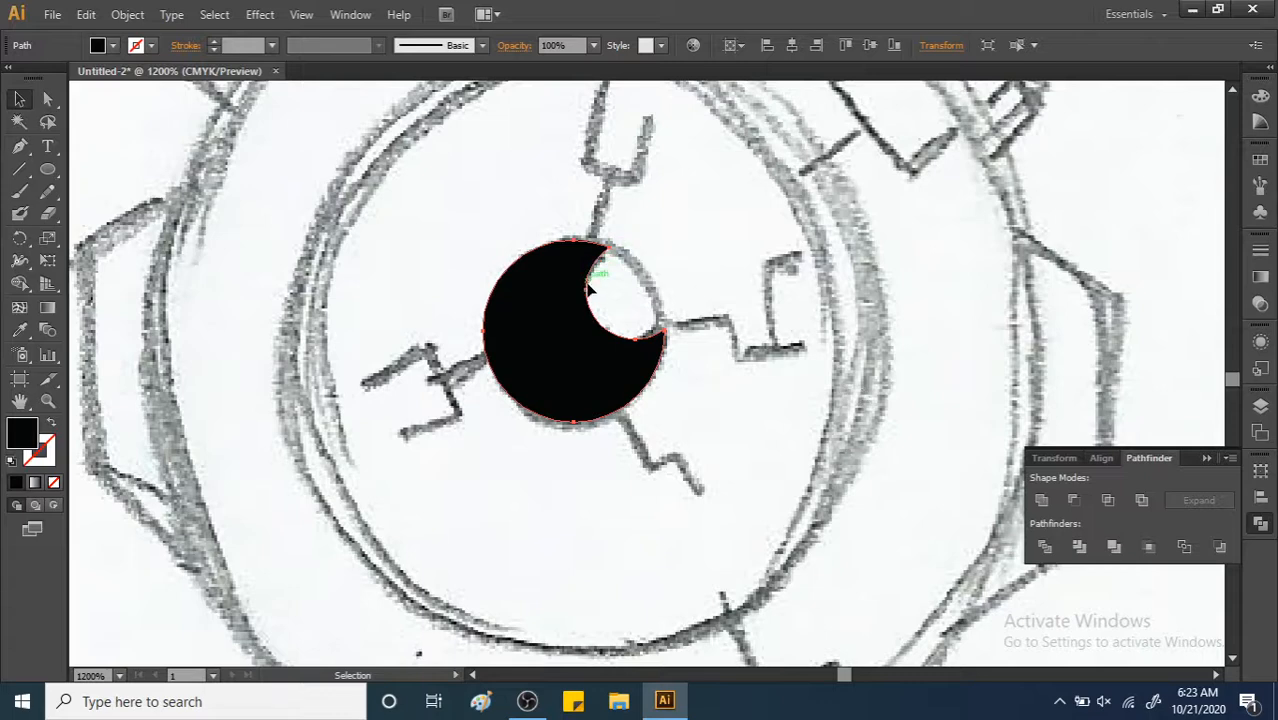
key(ctrl+z)
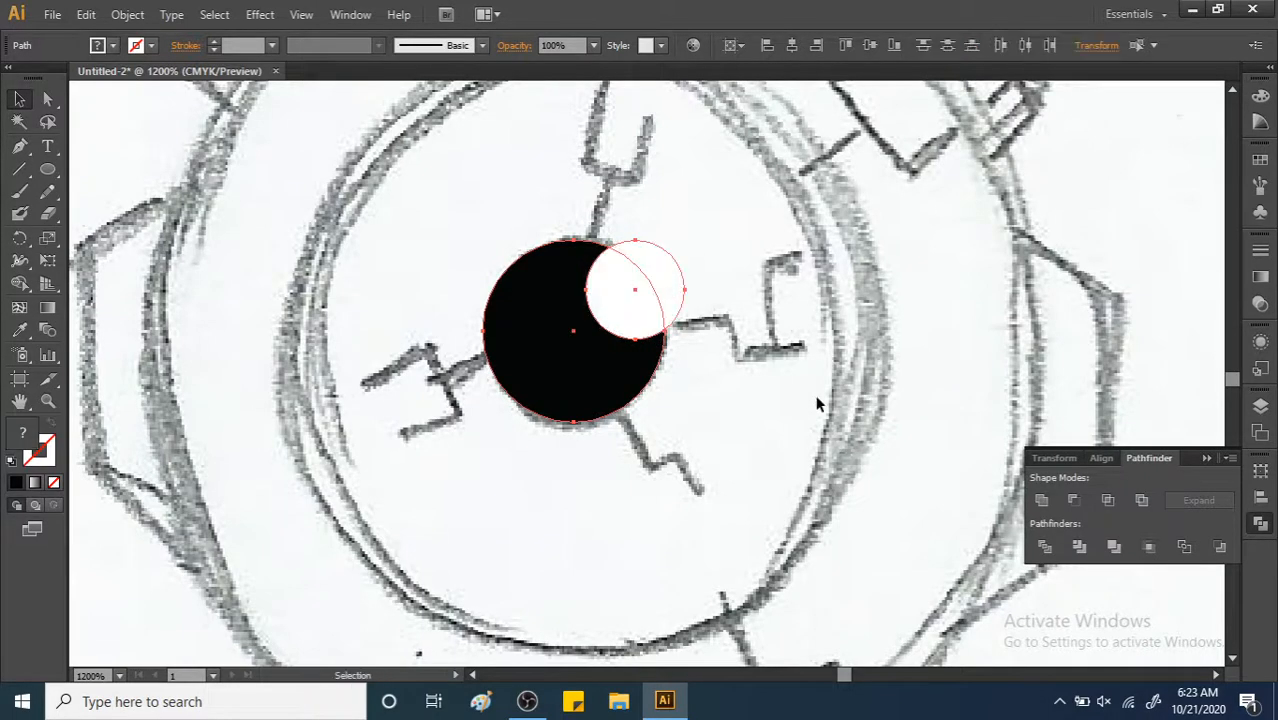
Try the Pathfinder's Intersect mode and the Exclude mode on the two hub circles, undoing each one.
click(1110, 507)
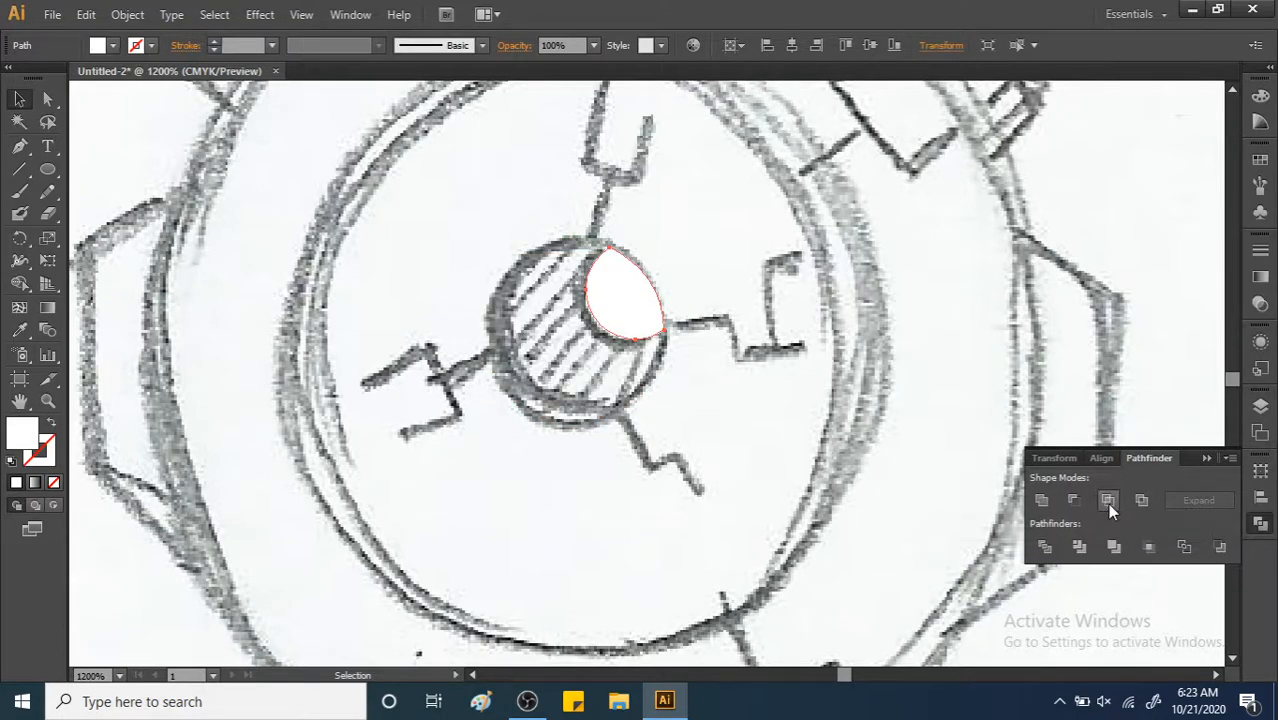
key(ctrl+z)
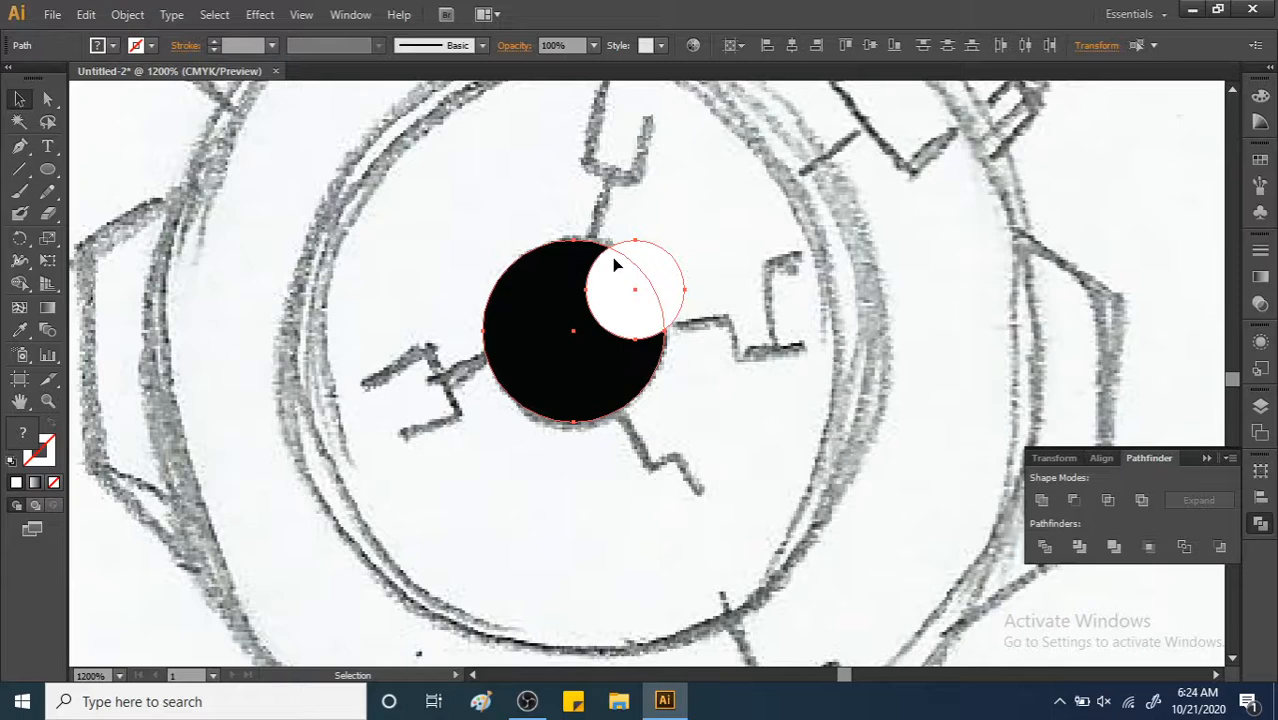
click(1115, 498)
drag(622, 300, 697, 278)
key(ctrl+z)
key(ctrl+z)
click(1141, 500)
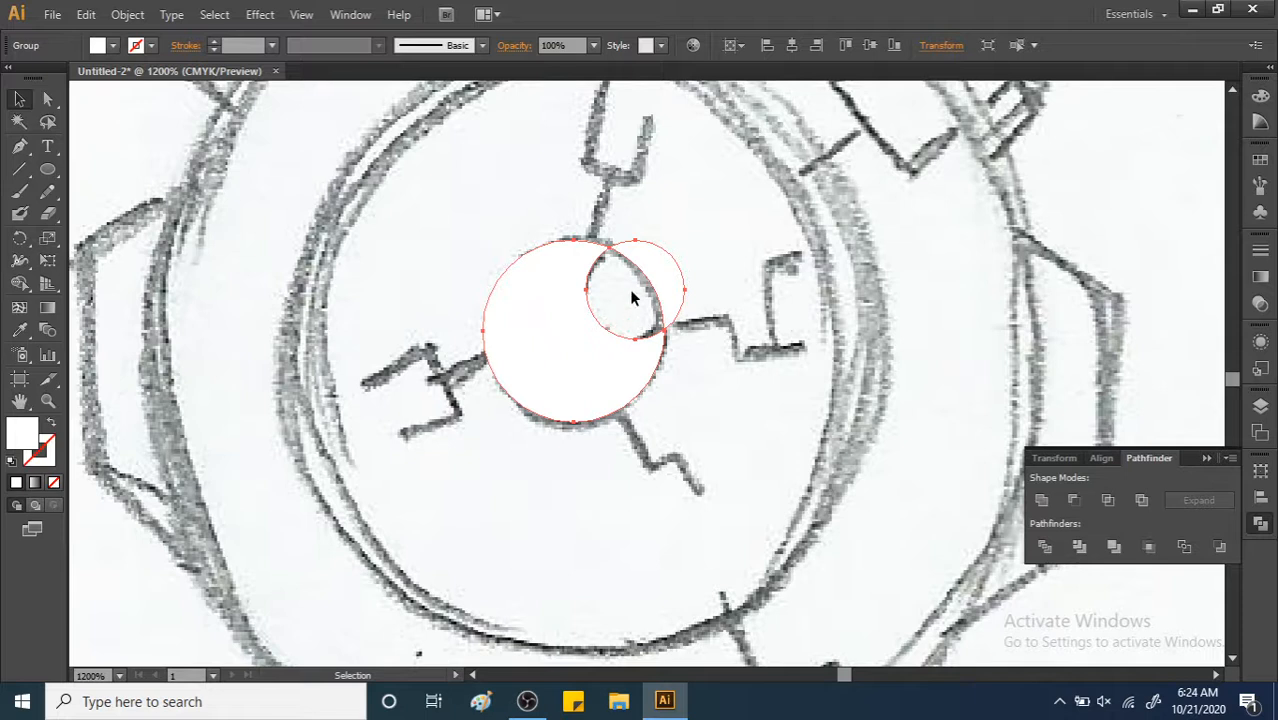
key(ctrl+z)
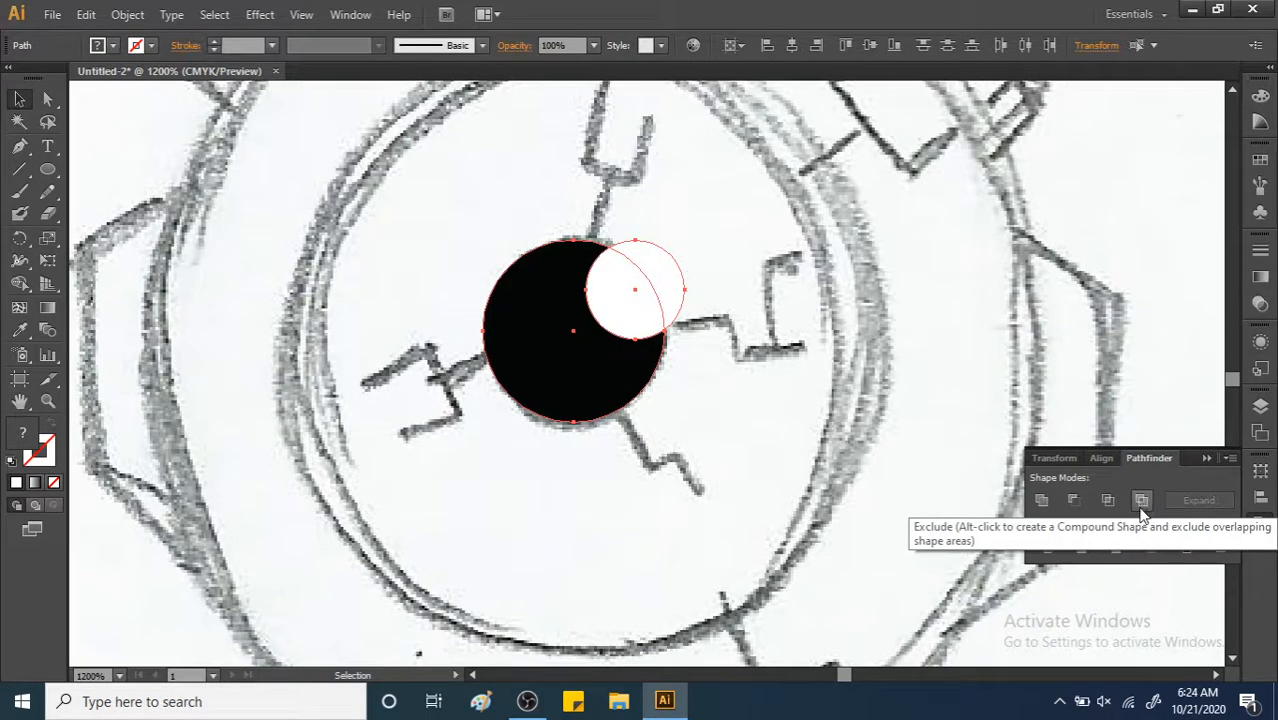
Reselect both hub circles and try the Pathfinder's Divide, plus moving the white circle off the black one, undoing both.
click(752, 282)
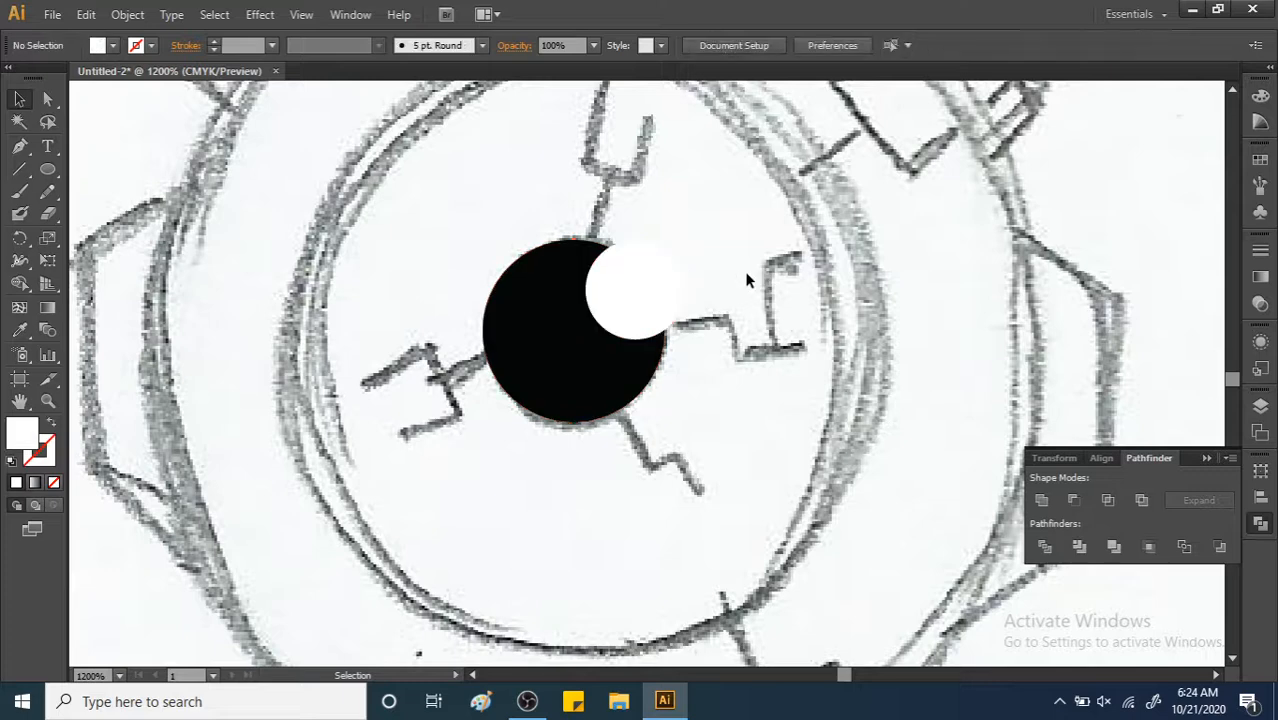
drag(719, 277, 628, 373)
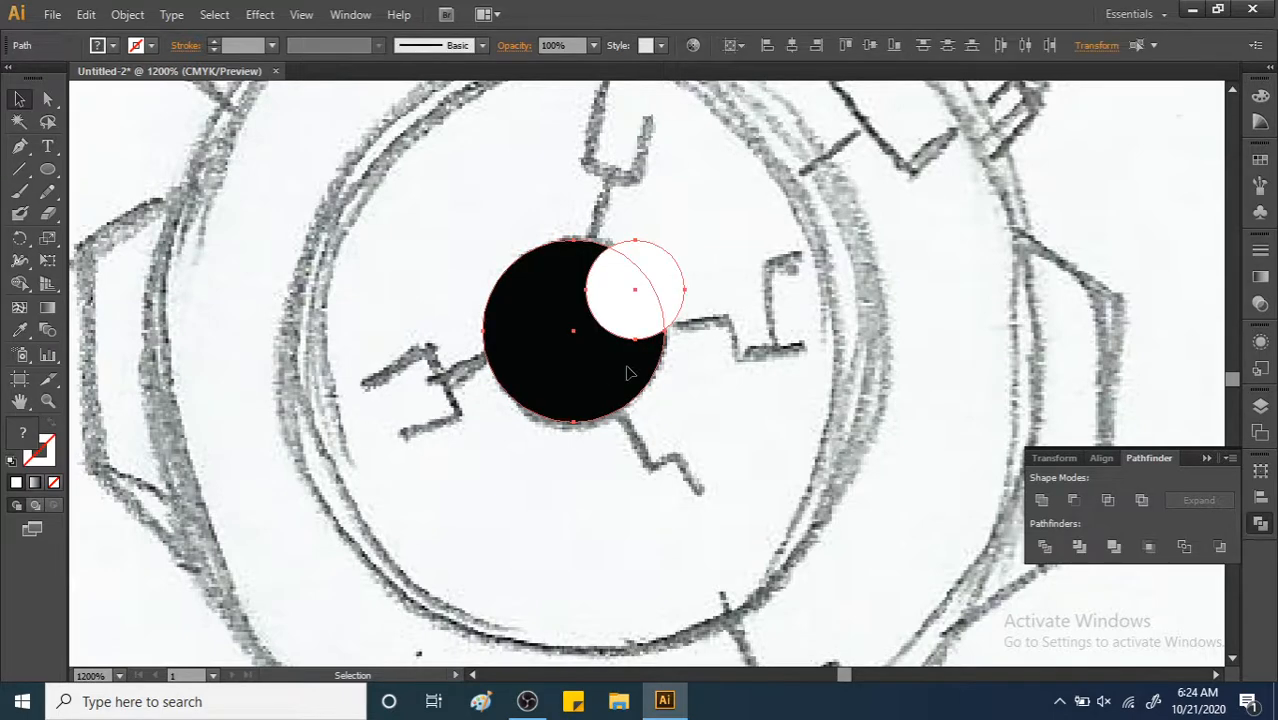
click(1044, 548)
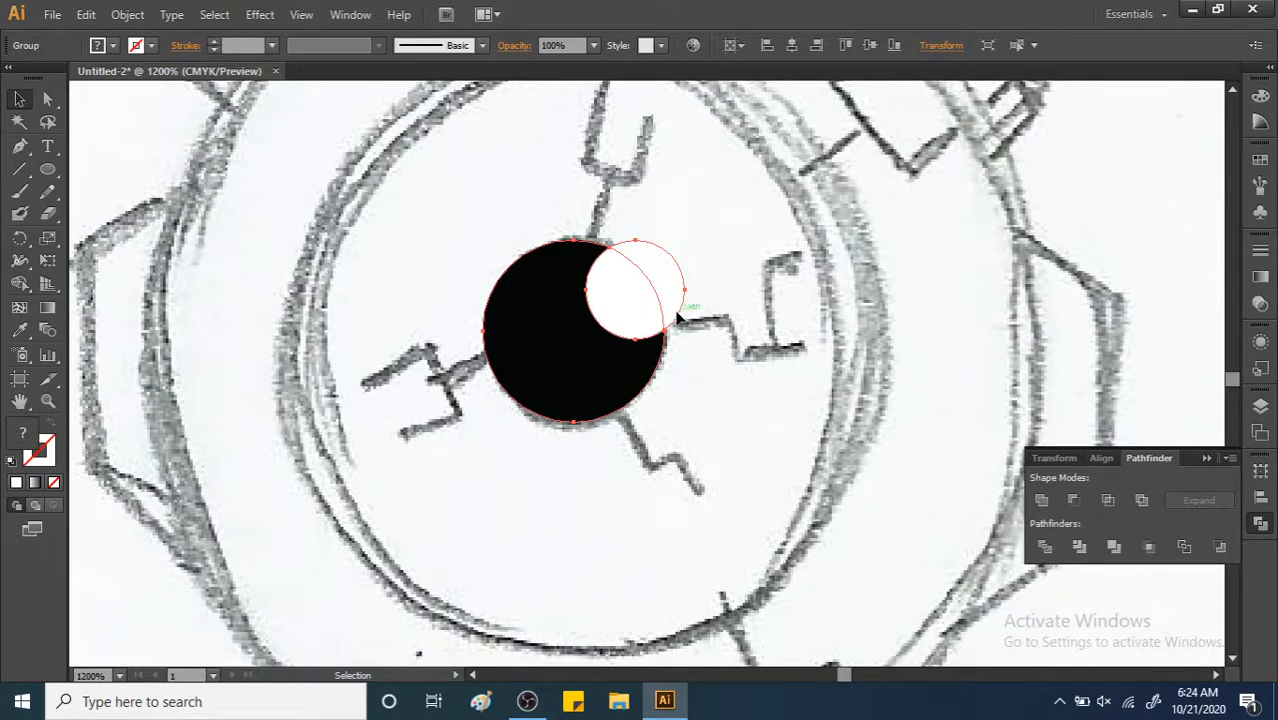
click(708, 277)
click(665, 275)
key(ctrl+shift+g)
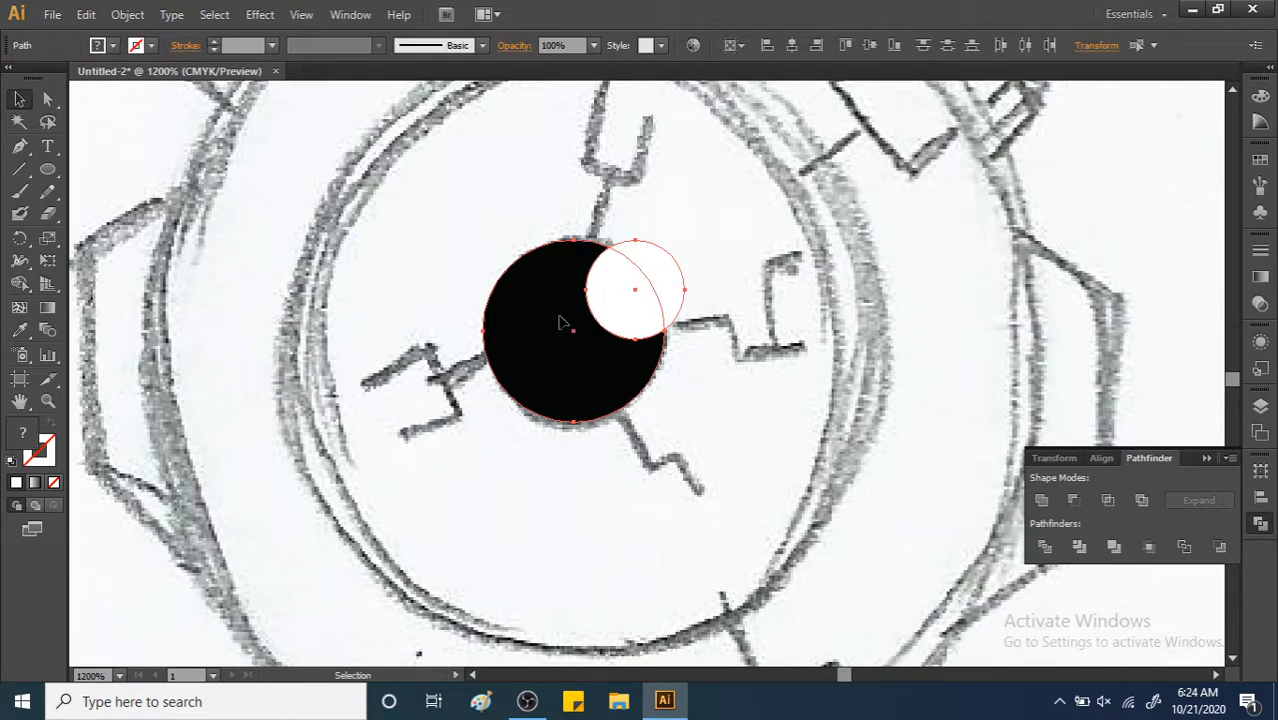
click(678, 290)
drag(648, 294, 736, 281)
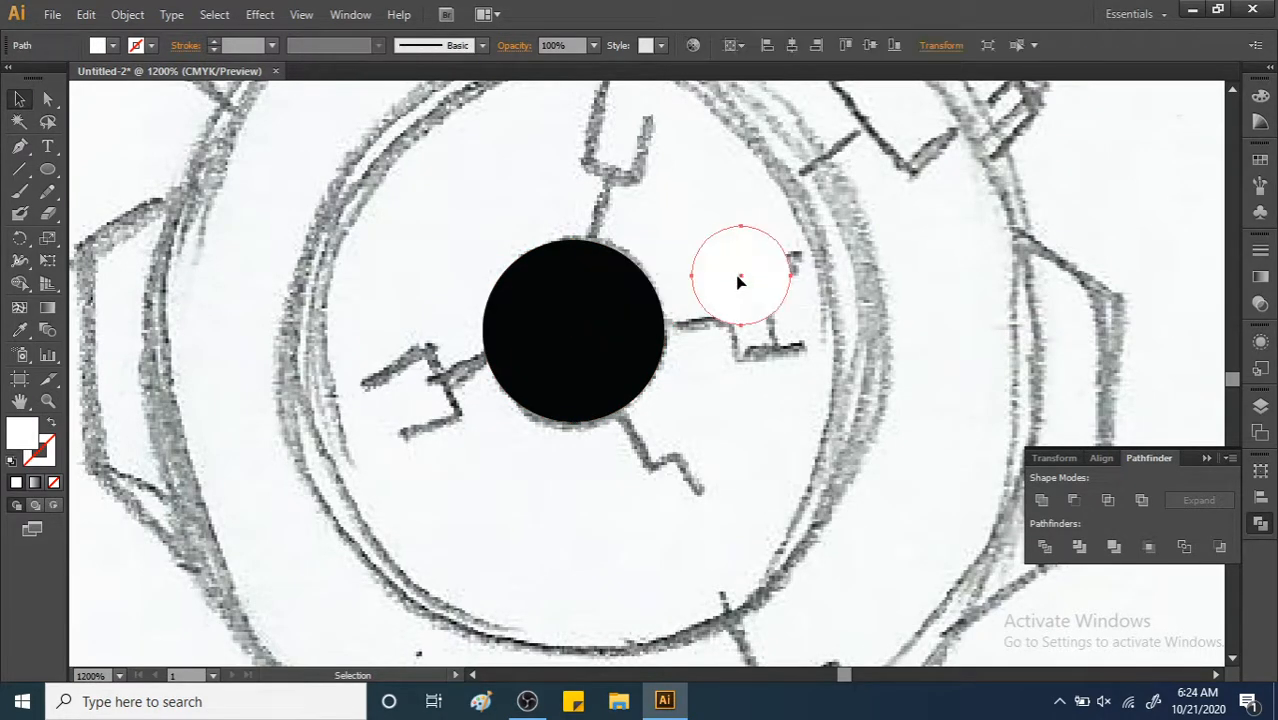
key(ctrl+z)
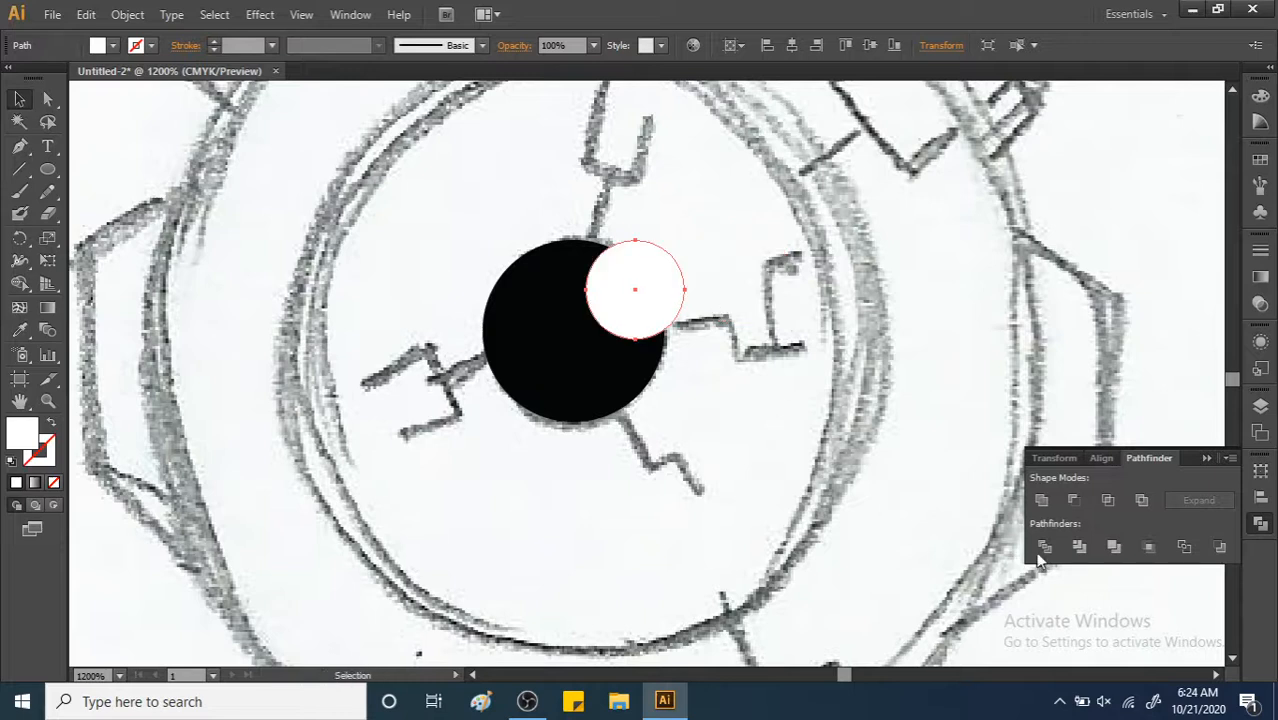
Select the white highlight circle and the black hub circle together and apply the Pathfinder's Trim.
click(702, 282)
click(648, 285)
shift+click(622, 368)
click(622, 368)
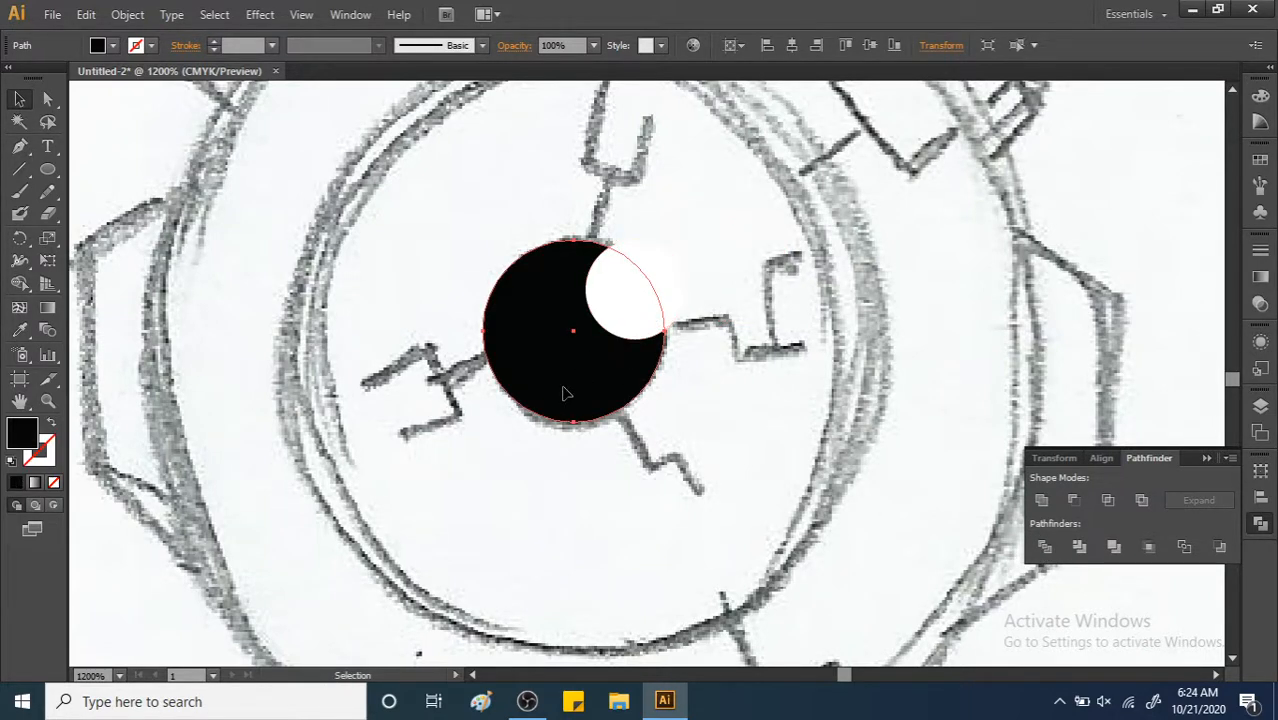
click(630, 320)
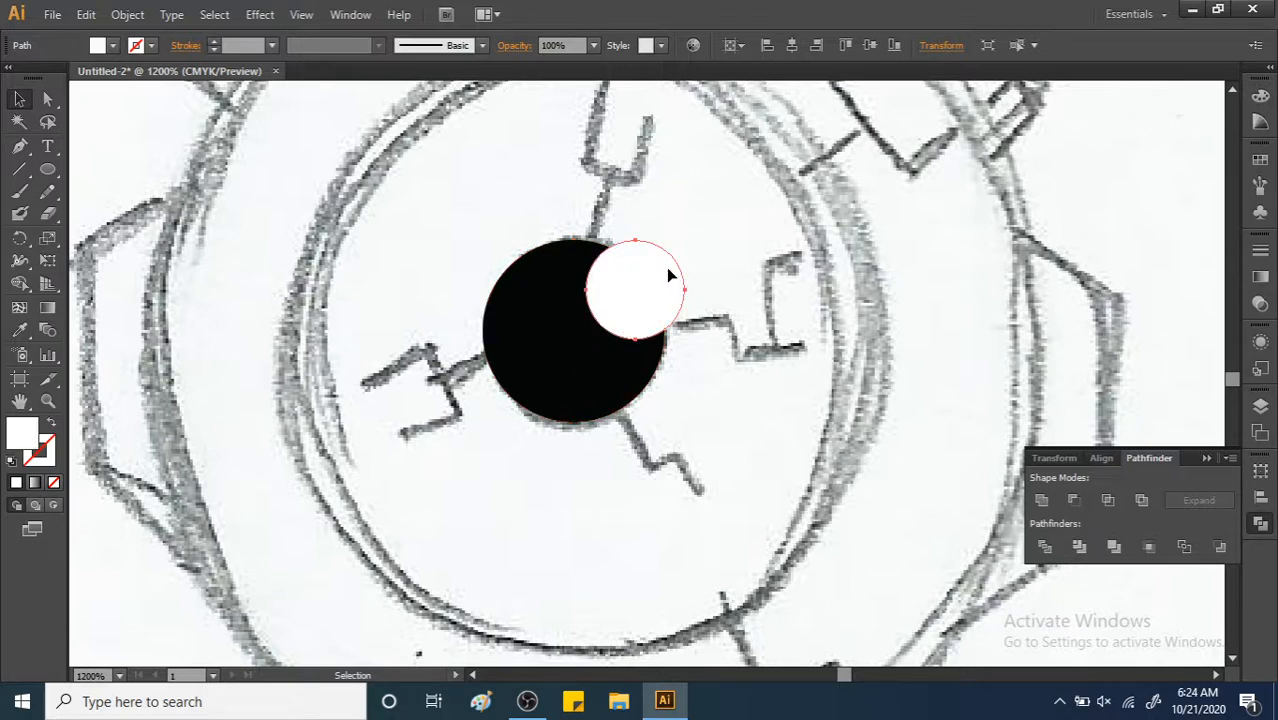
shift+click(583, 368)
click(583, 364)
key(ctrl+z)
shift+click(649, 404)
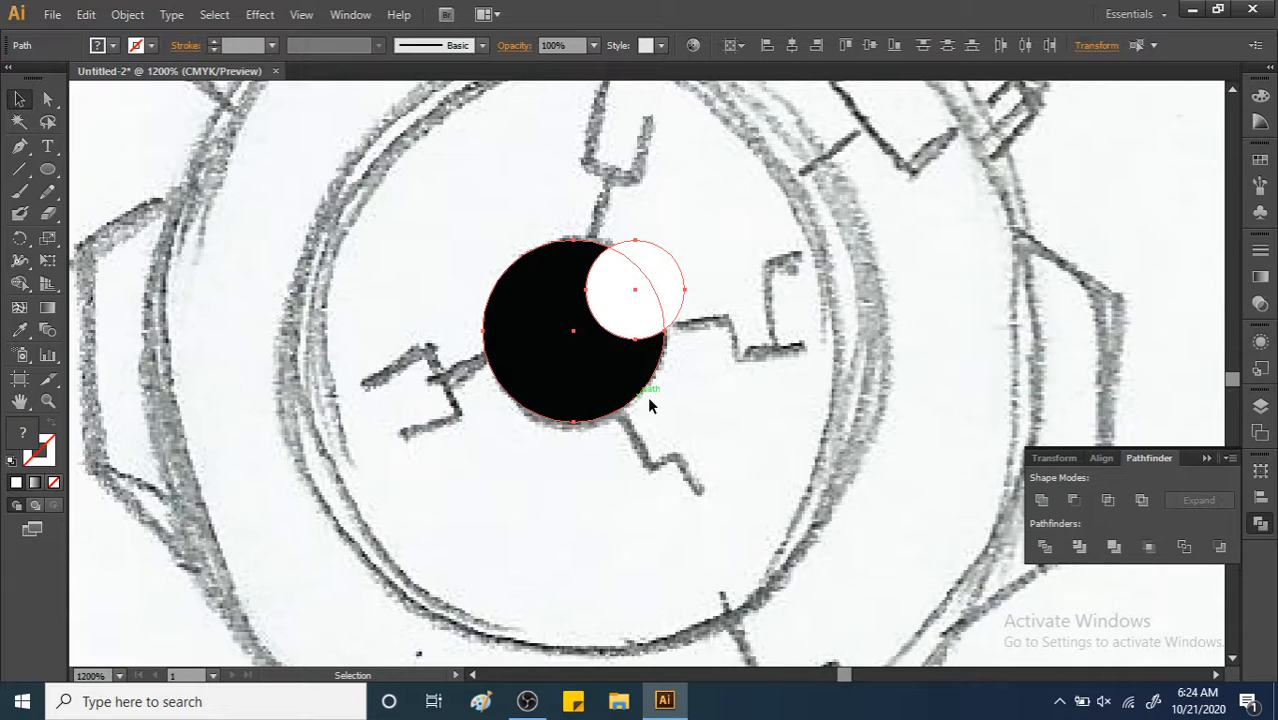
click(1079, 550)
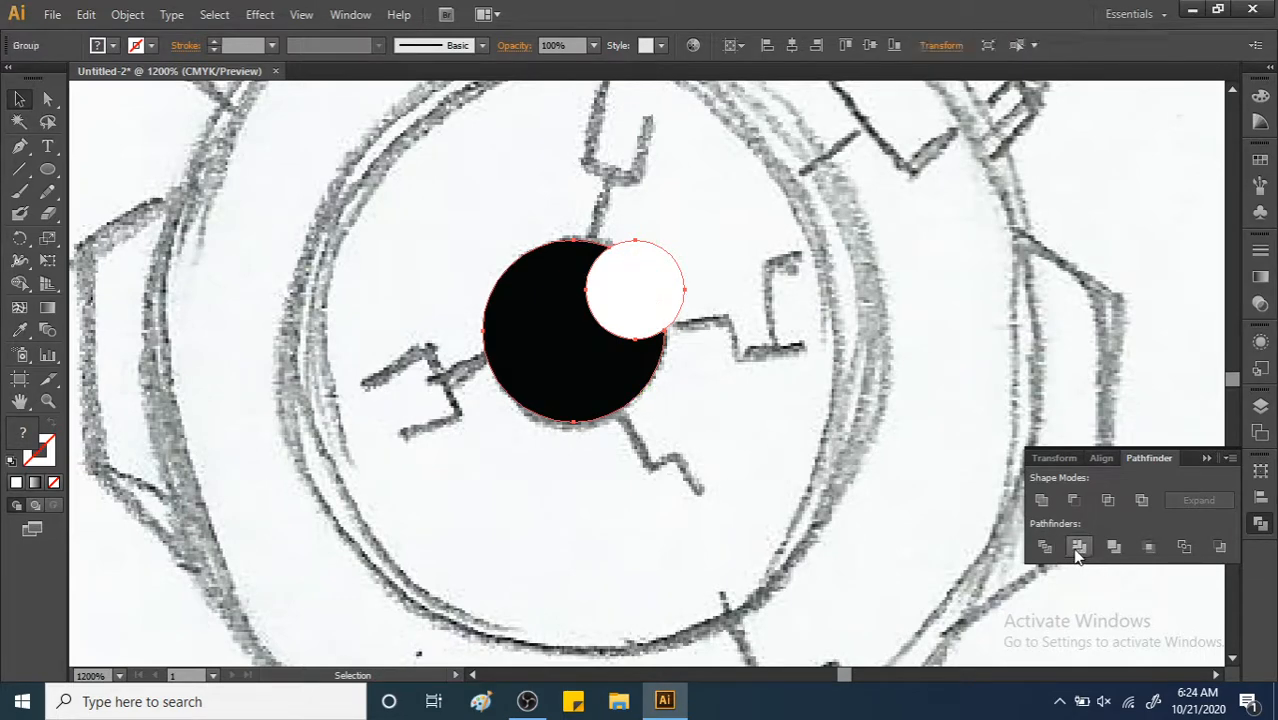
Isolate the trimmed group and move the white circle off the black shape, then undo the move and the trim.
double_click(645, 291)
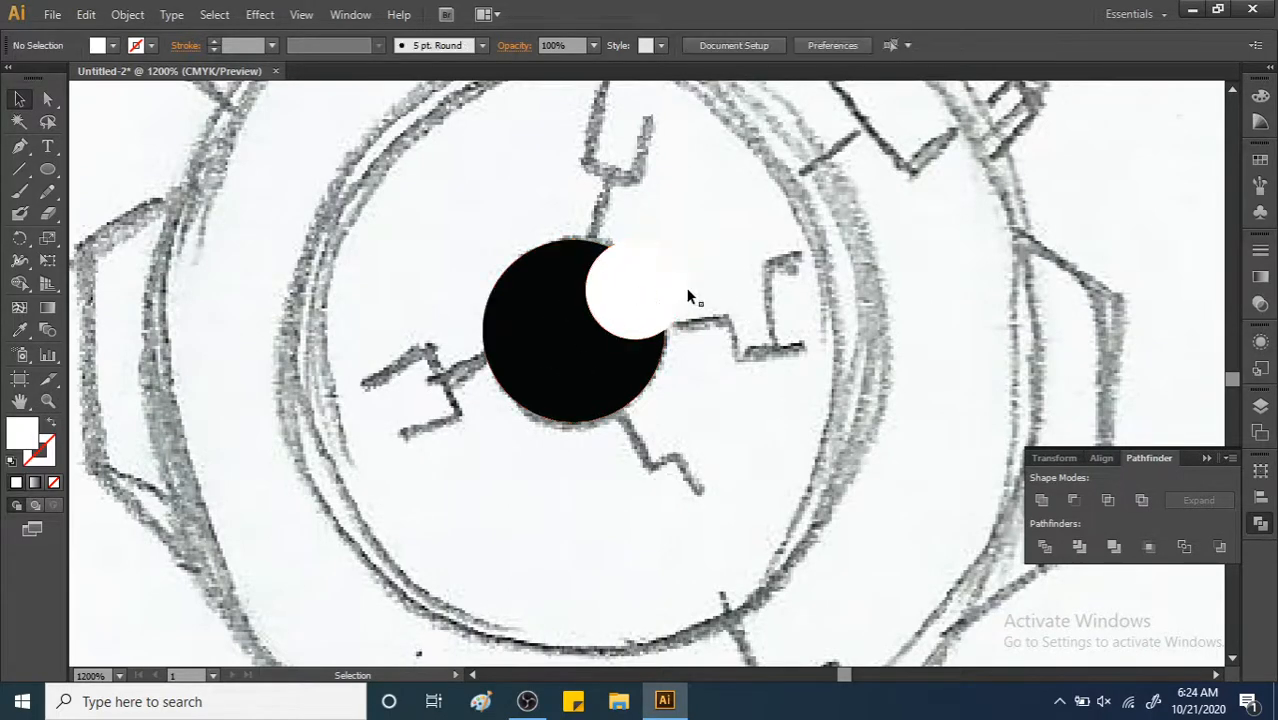
drag(629, 286, 711, 269)
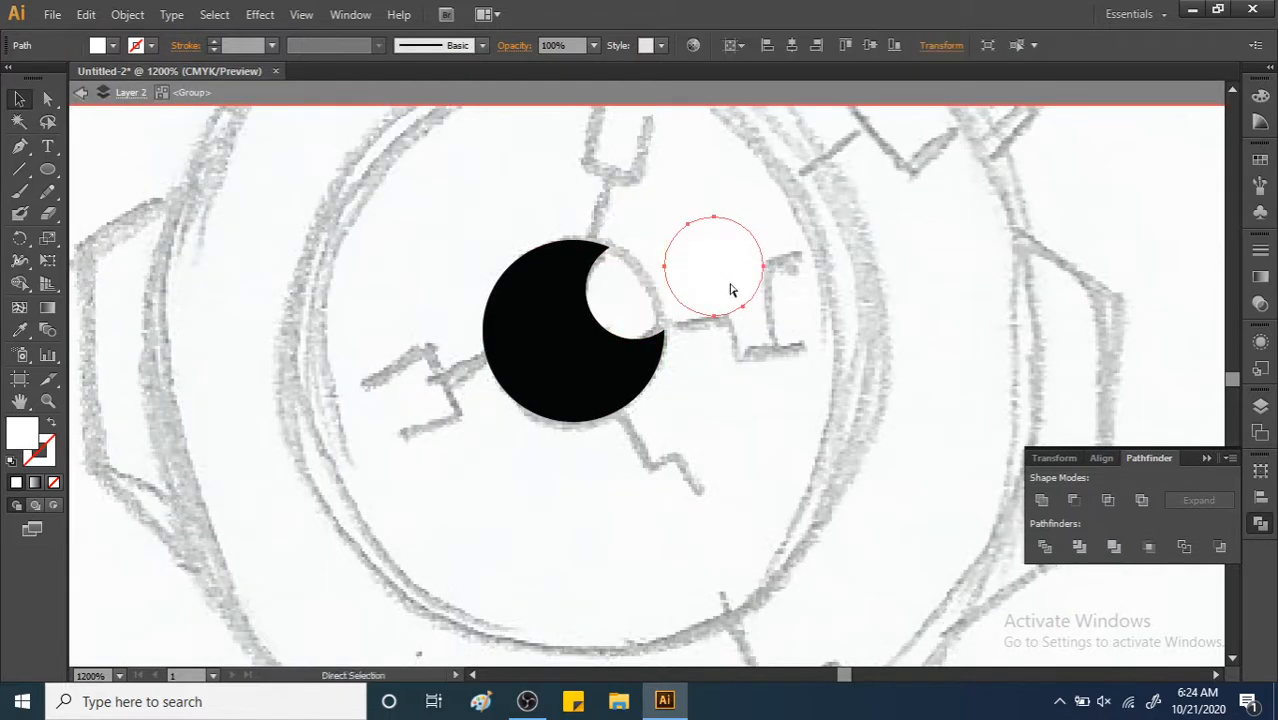
key(ctrl+z)
key(ctrl+z)
click(779, 343)
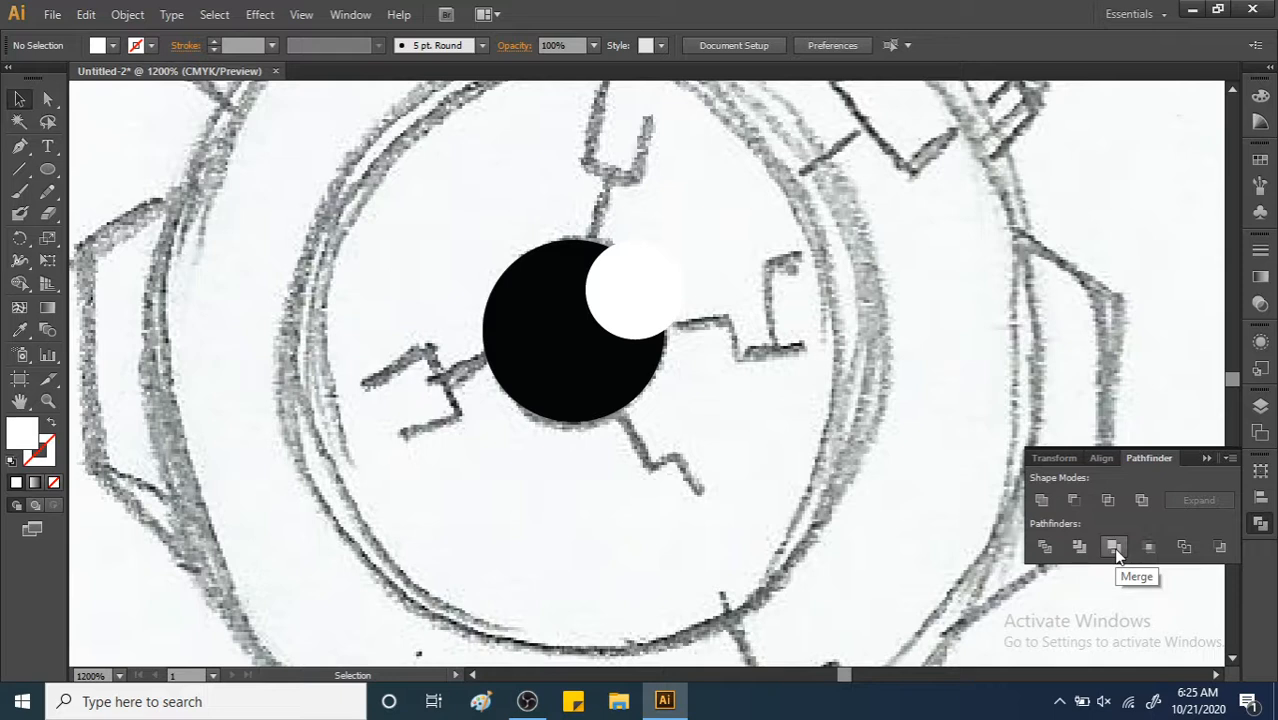
Select both hub circles, try the Pathfinder's Merge on them, and undo it.
drag(737, 318, 645, 394)
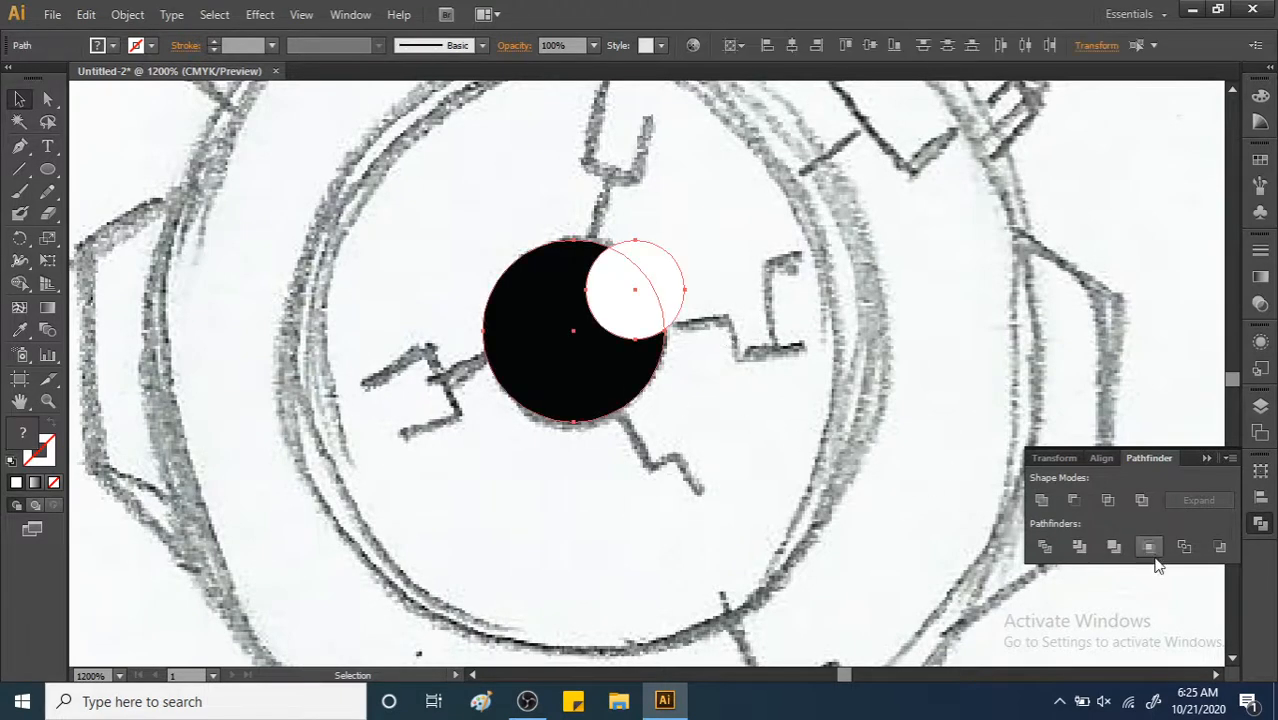
click(1116, 551)
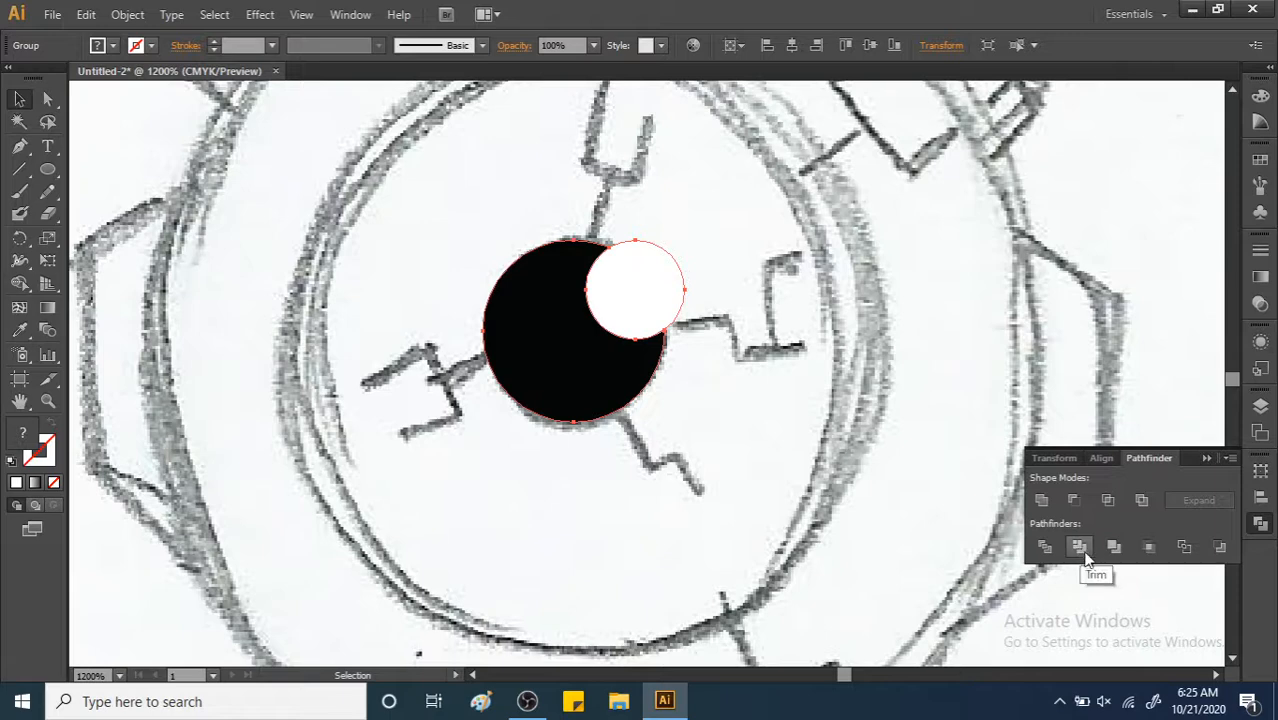
click(740, 355)
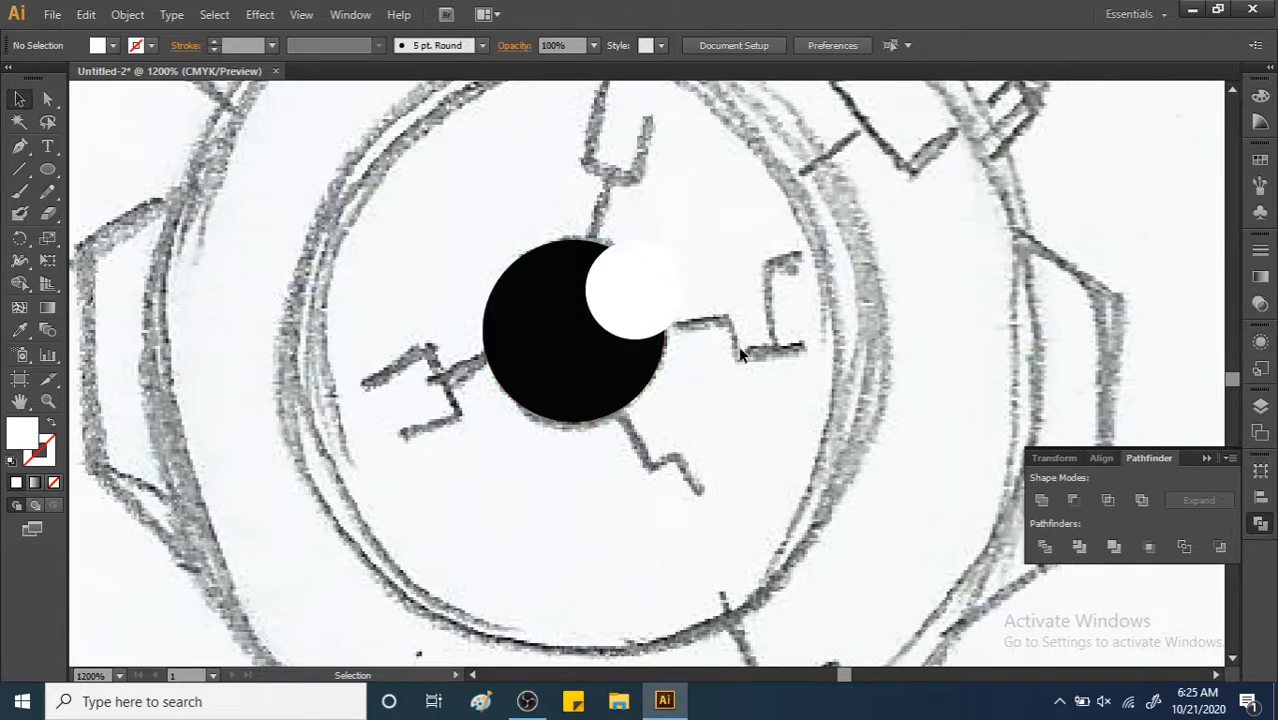
key(ctrl+z)
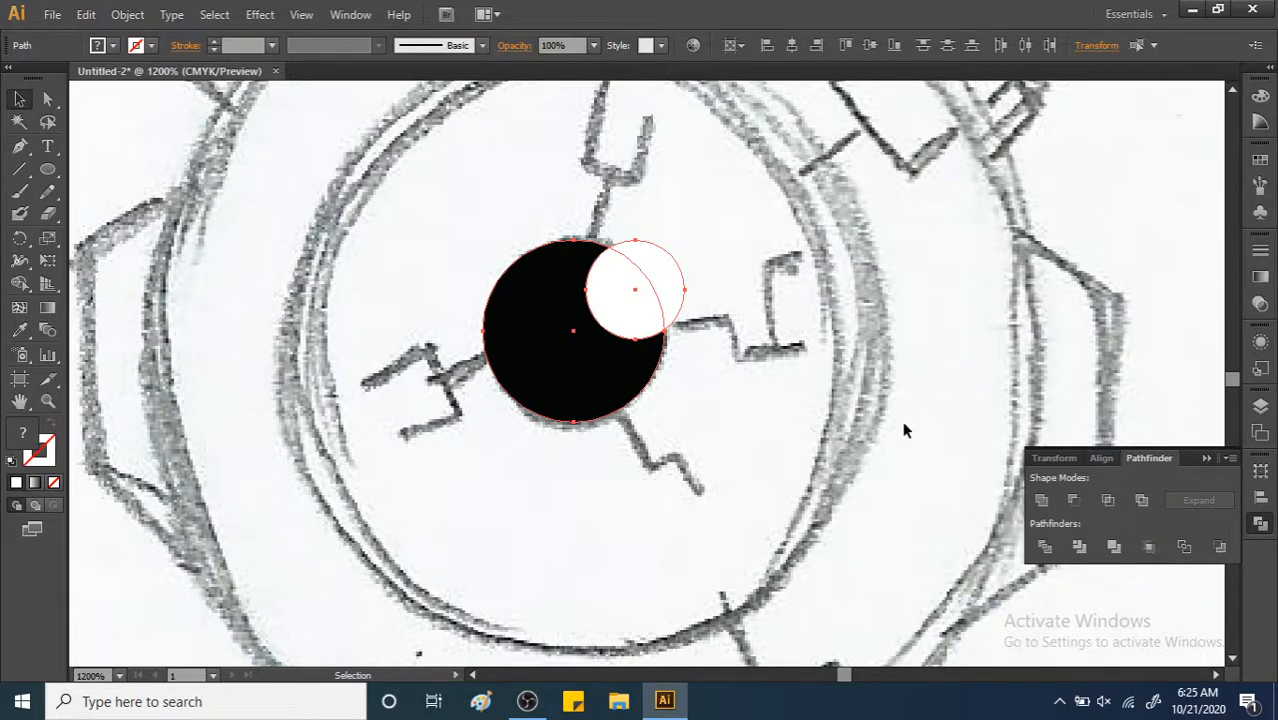
Try the Pathfinder's Crop on the selected hub circles, undo it, and clear the selection.
drag(797, 237, 621, 405)
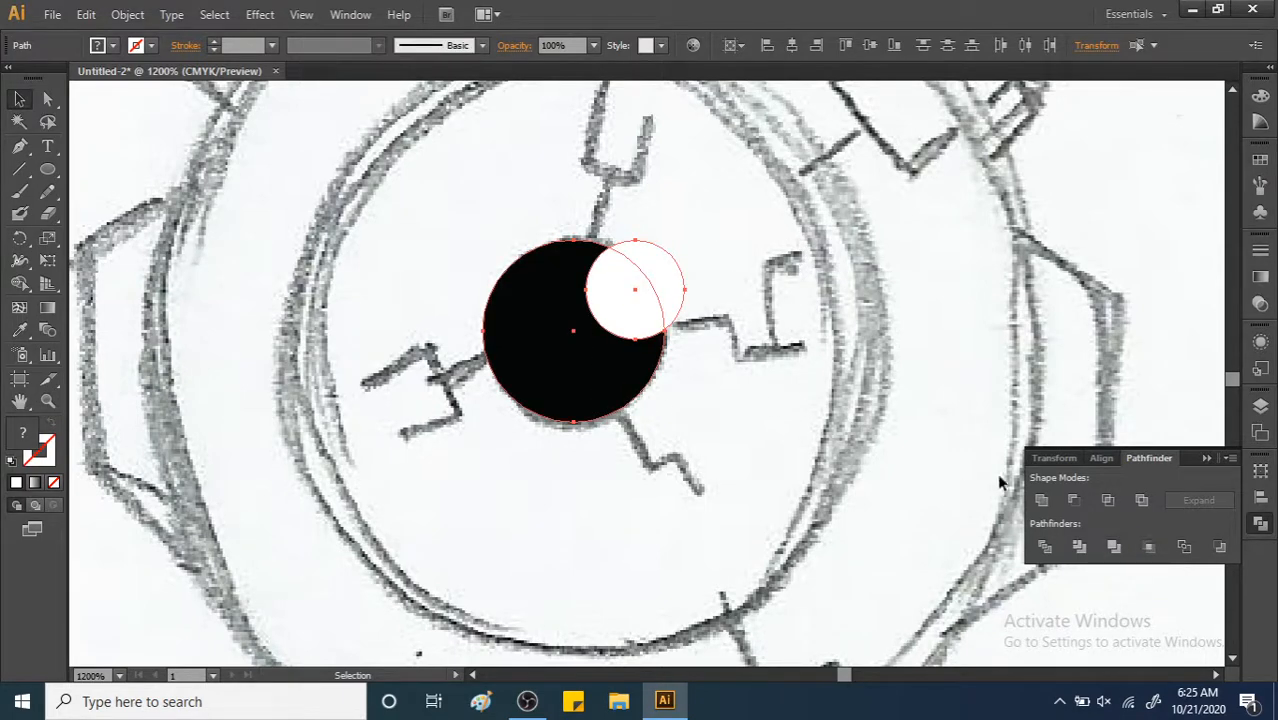
click(1149, 552)
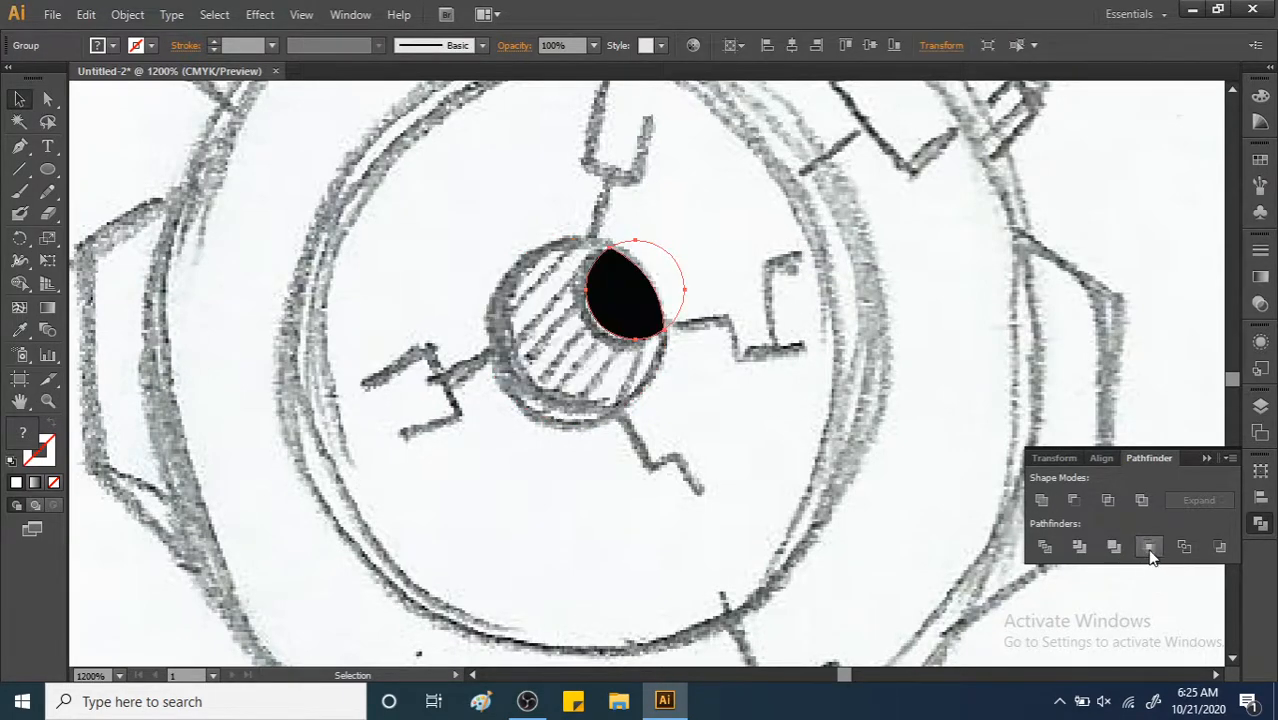
click(683, 280)
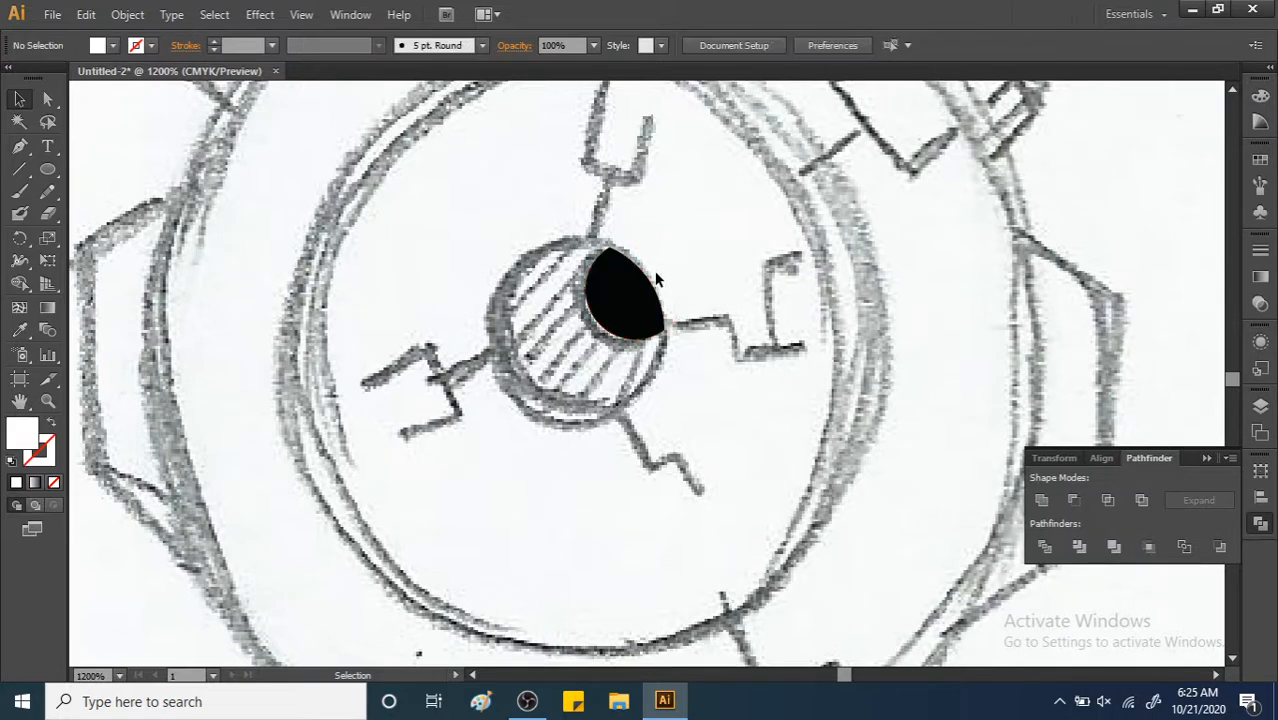
click(650, 283)
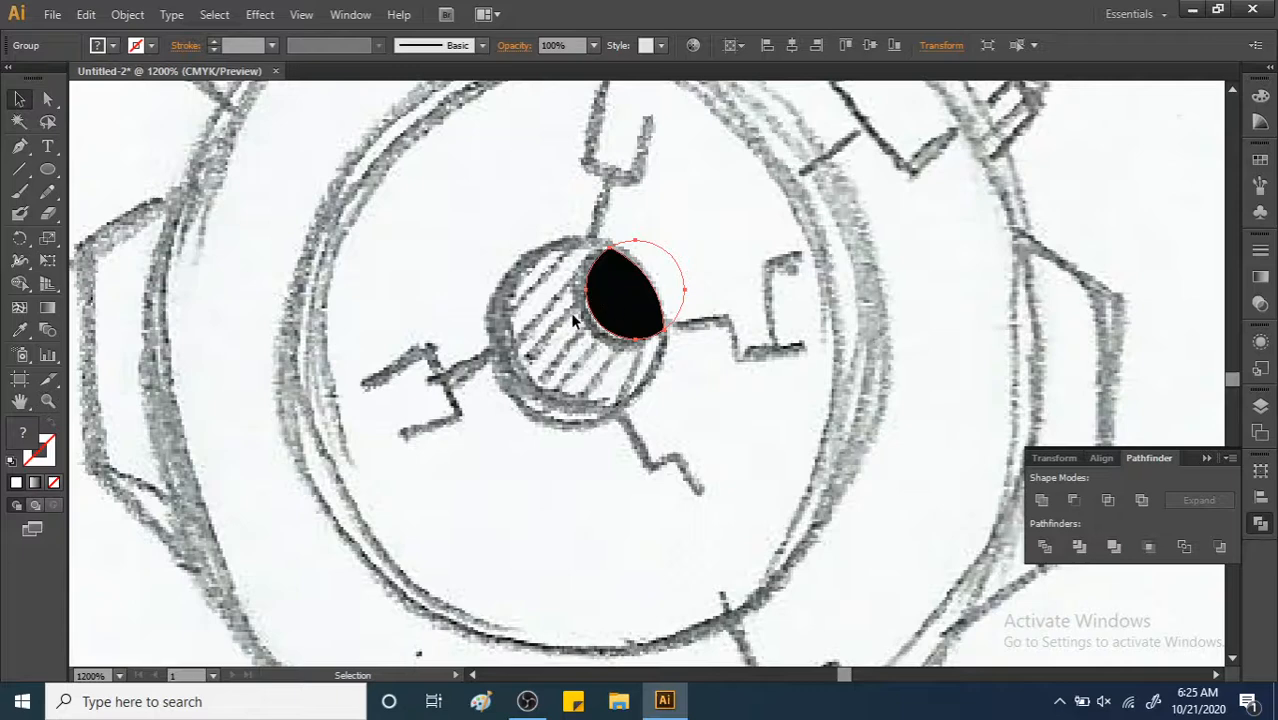
click(573, 316)
key(ctrl+z)
click(782, 401)
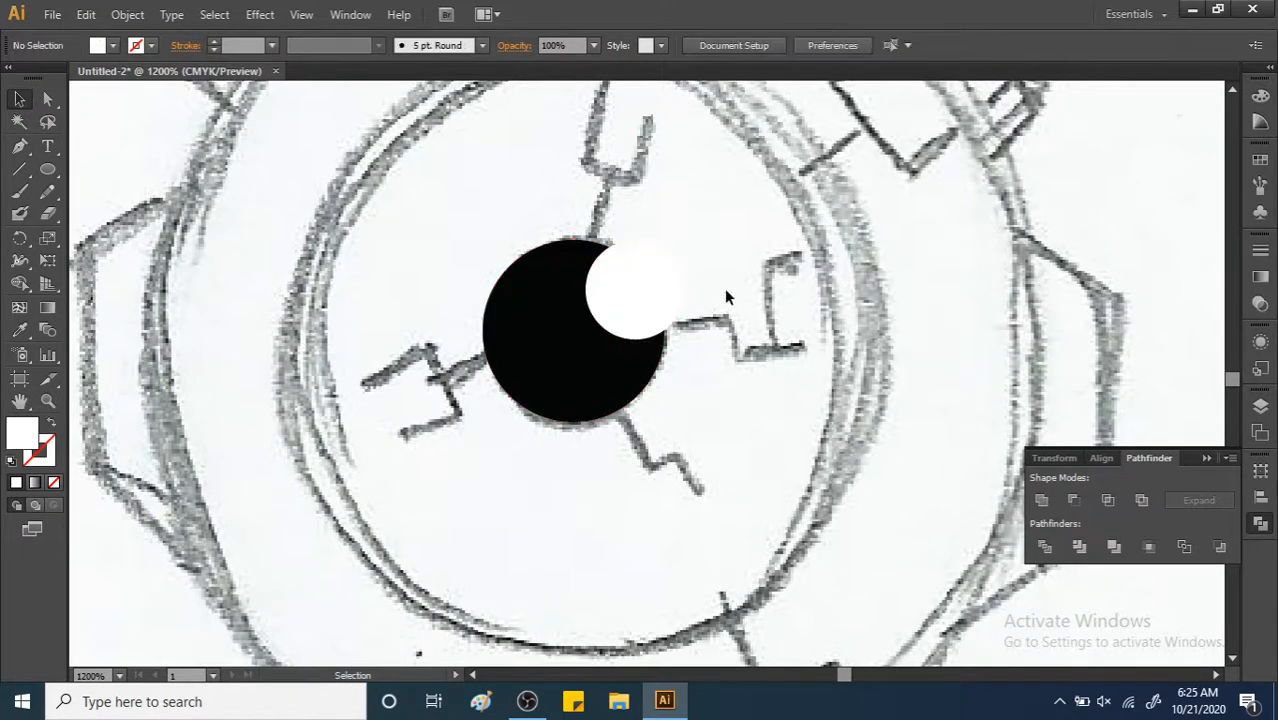
Select both hub circles, try the Pathfinder's Outline on them, and undo it.
drag(726, 296, 646, 414)
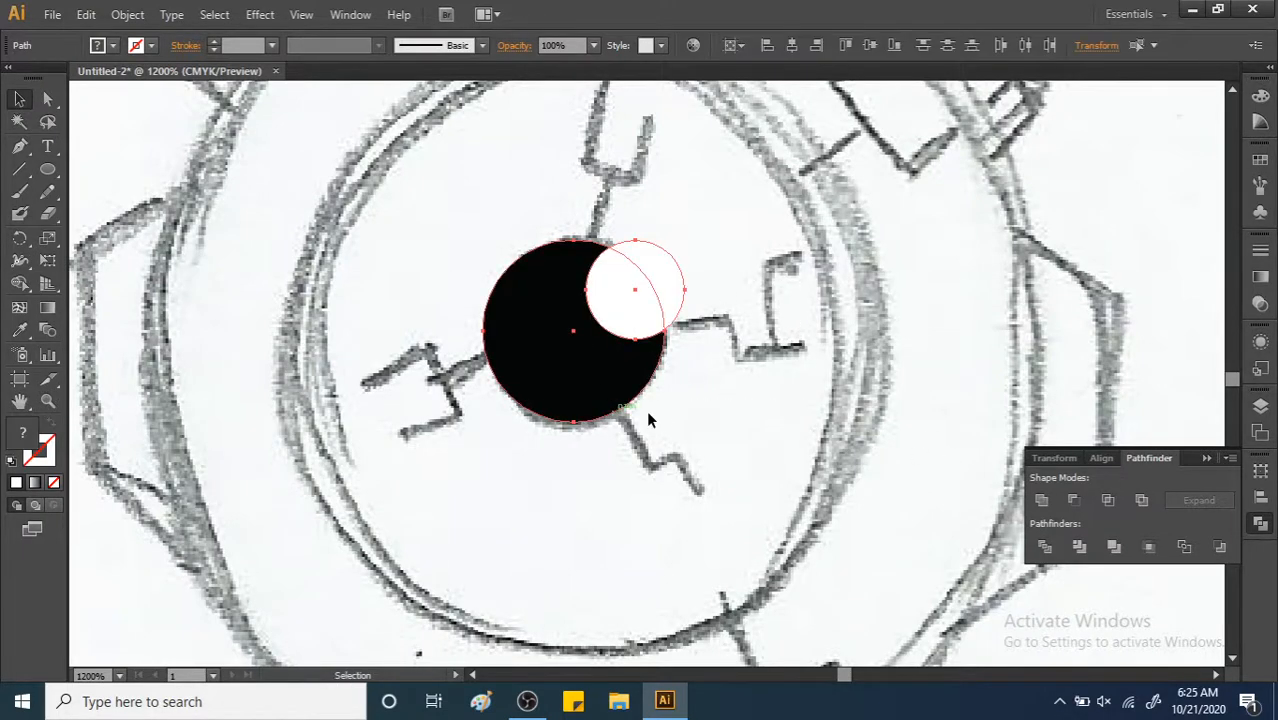
click(1184, 548)
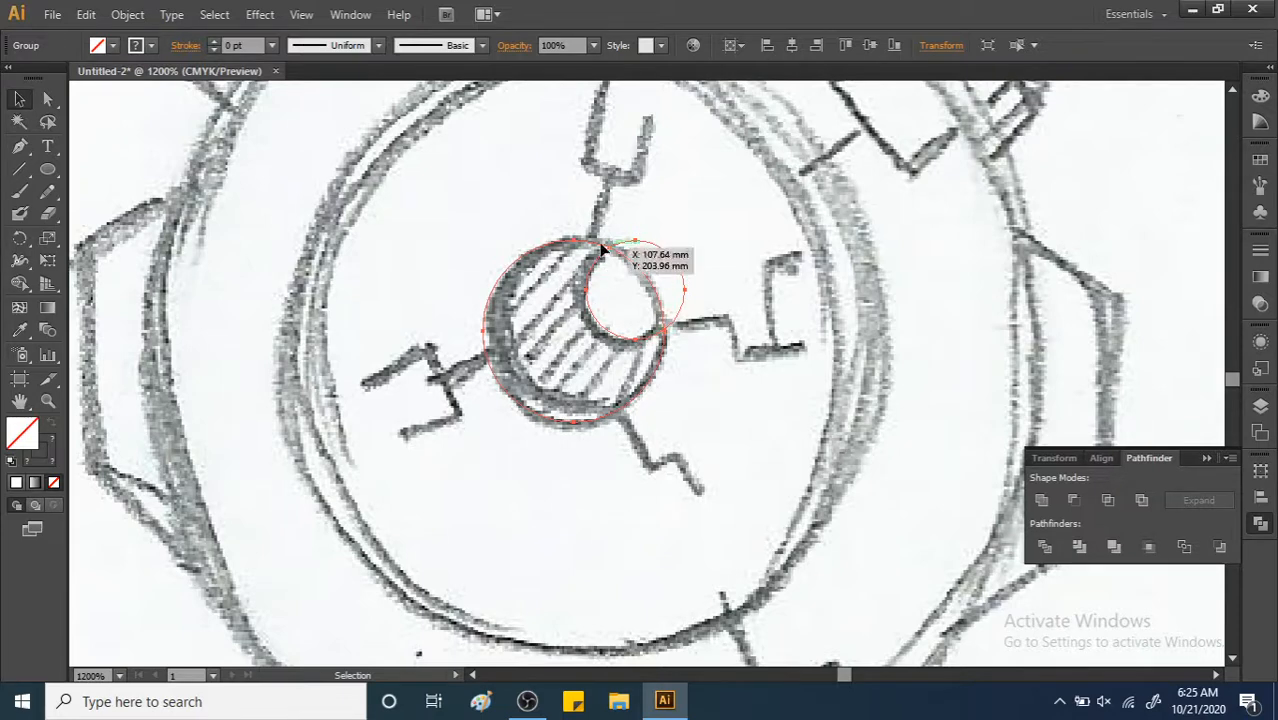
key(shift+x)
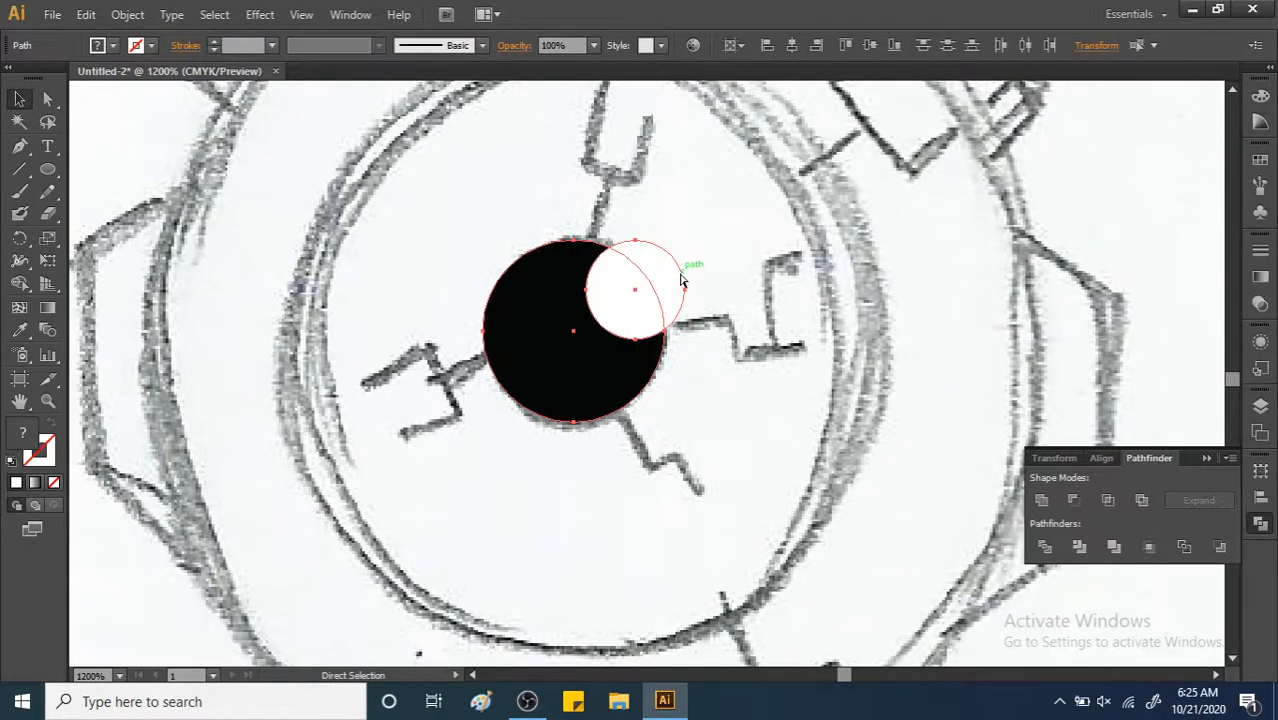
Reselect the black hub circle and white highlight circle and split them with the Pathfinder's Divide.
click(722, 261)
click(616, 371)
click(1044, 547)
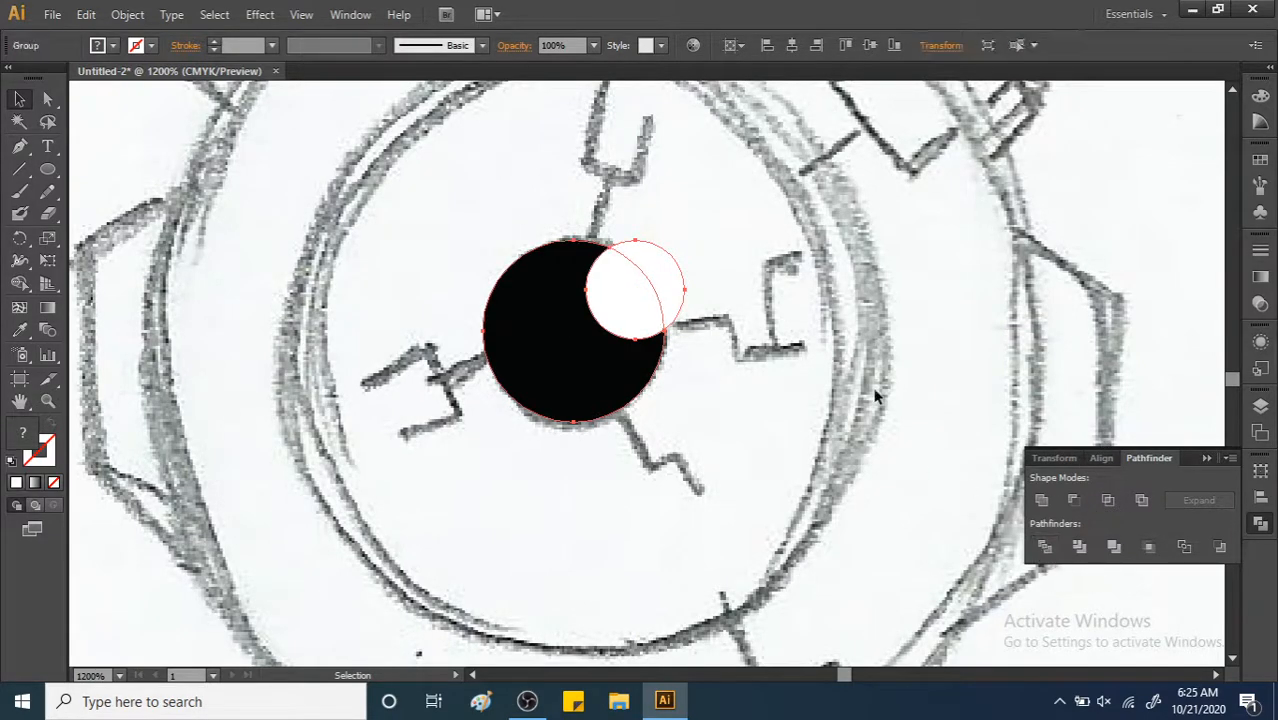
Delete the white highlight piece that overhangs the black hub circle and leave the group's isolation mode.
click(686, 283)
double_click(669, 278)
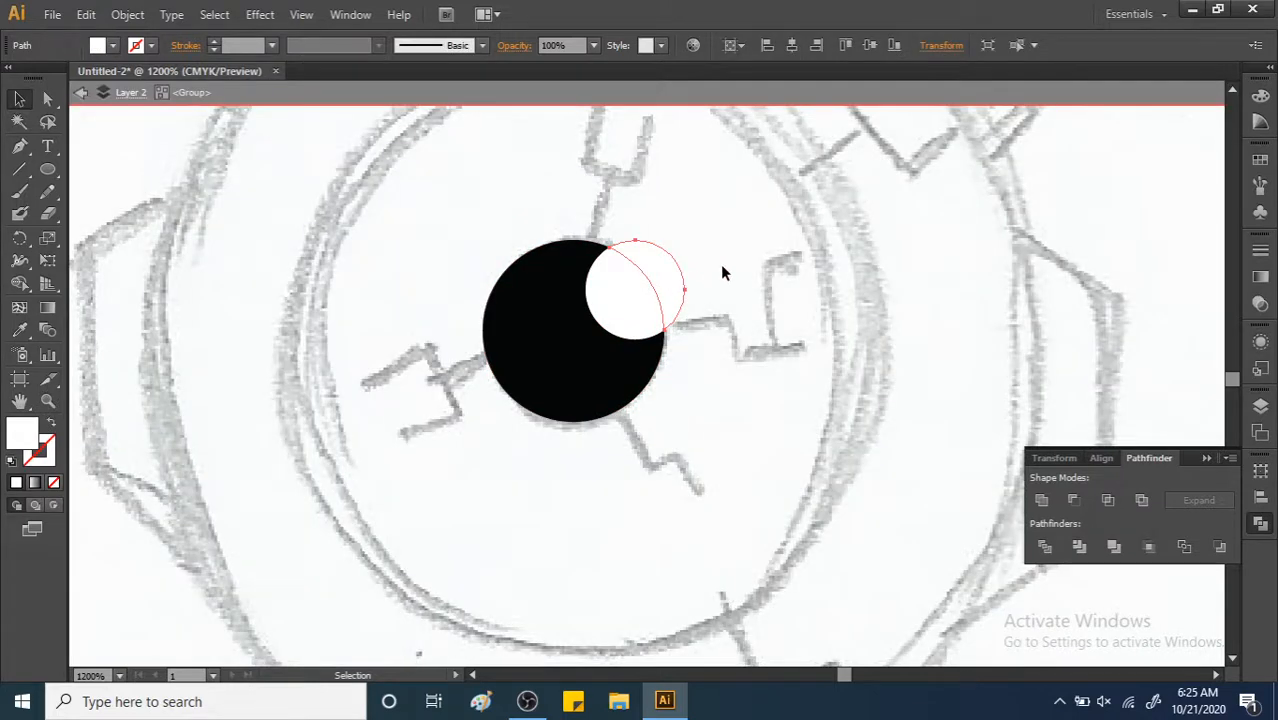
key(Delete)
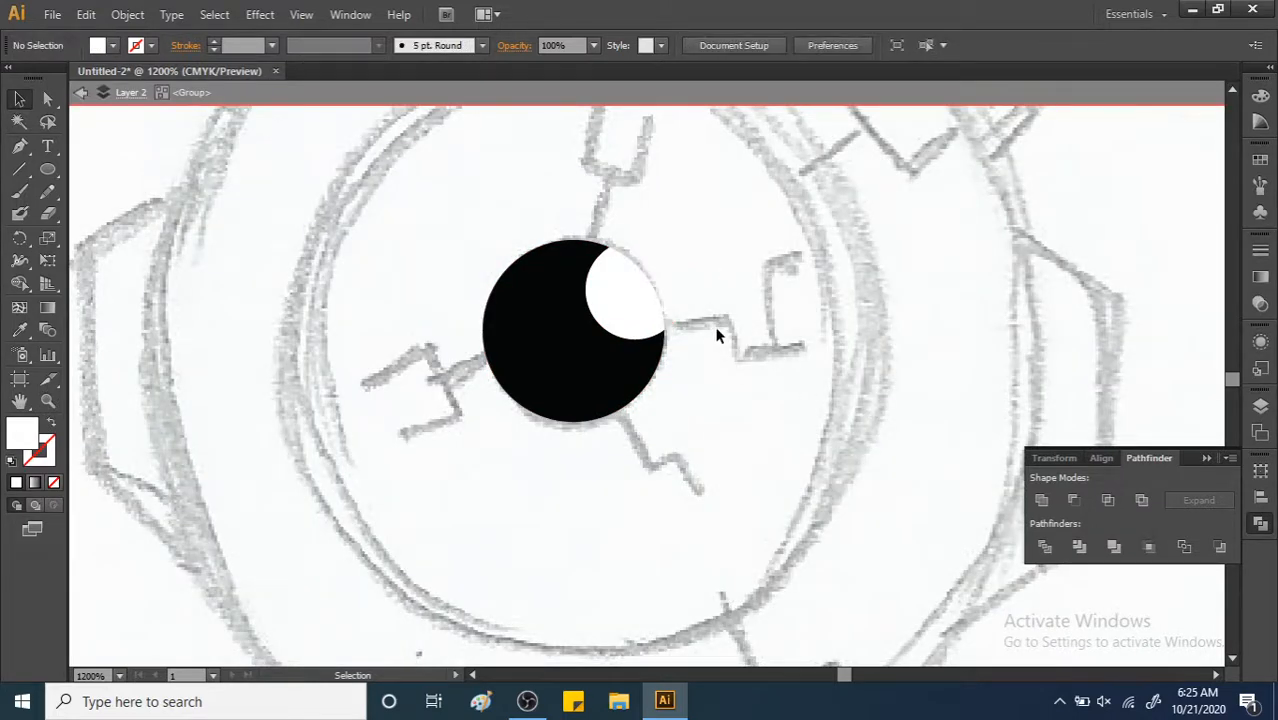
double_click(744, 363)
Draw a short straight Pen path from the hub's upper edge to the base of the sketched upper fork.
ctrl+alt+click(734, 349)
ctrl+alt+click(721, 352)
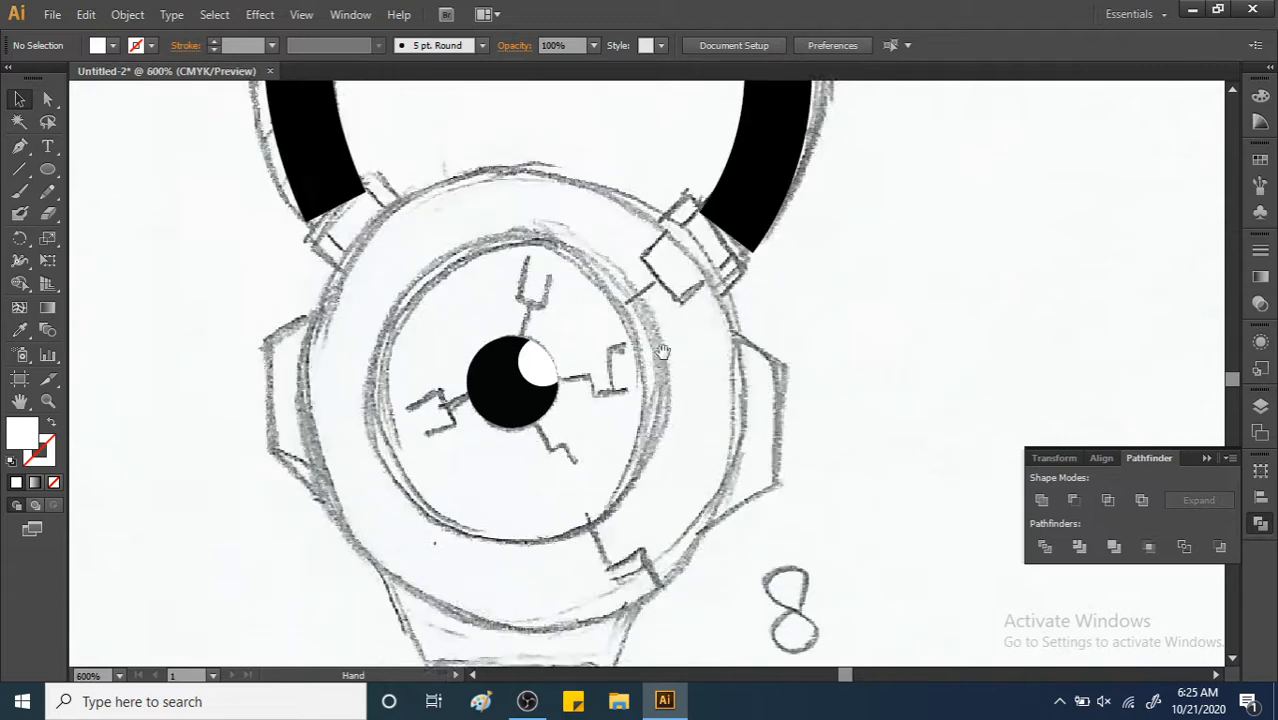
drag(643, 352, 759, 325)
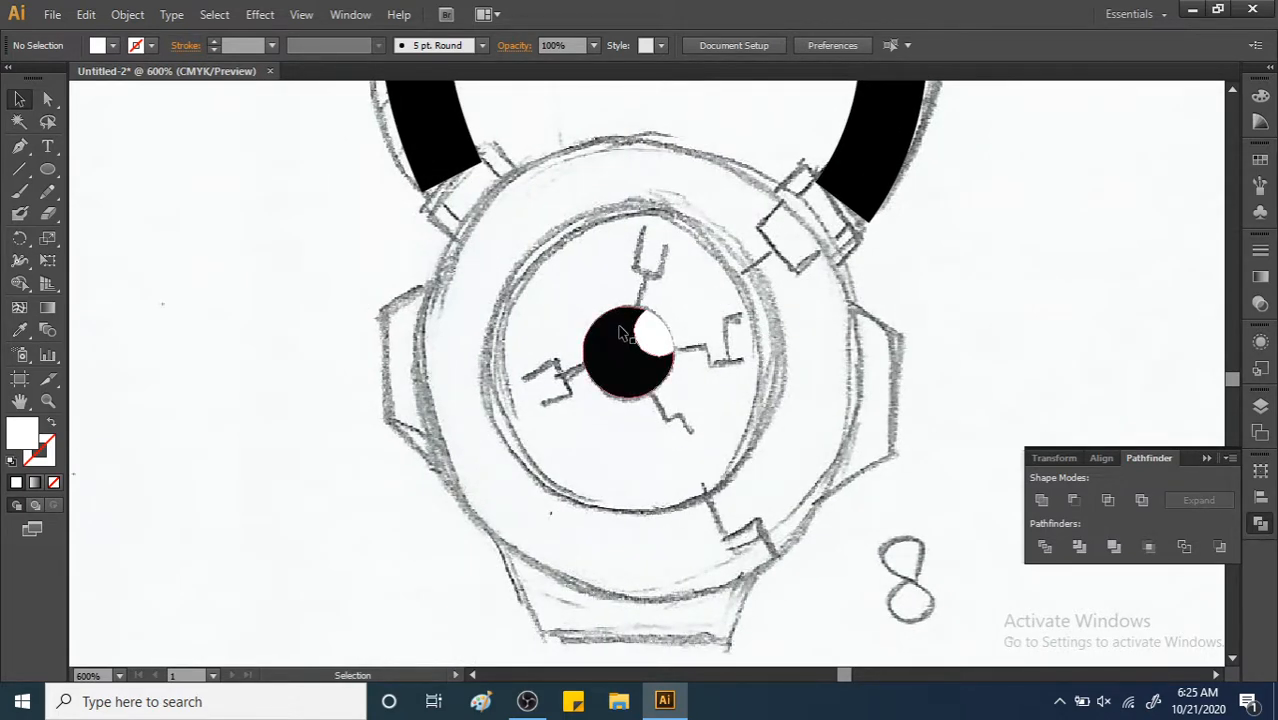
key(p)
ctrl+click(706, 339)
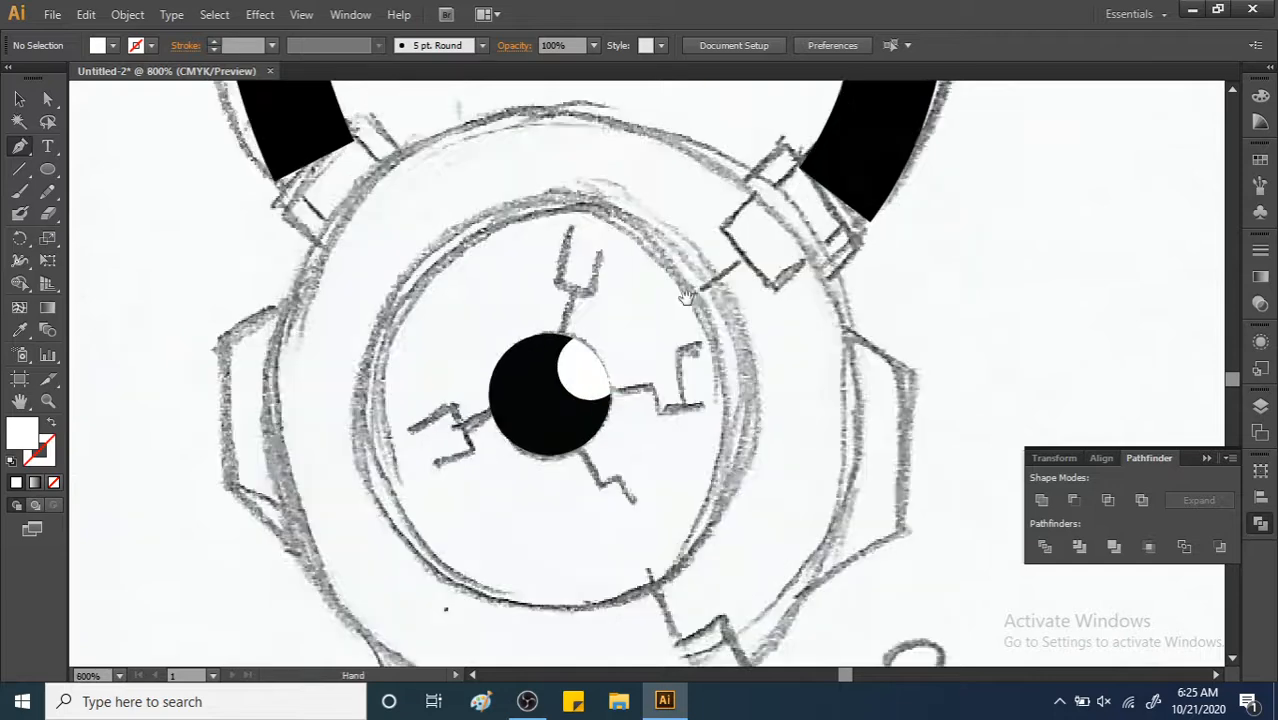
drag(687, 294, 764, 328)
ctrl+click(656, 346)
drag(652, 350, 674, 322)
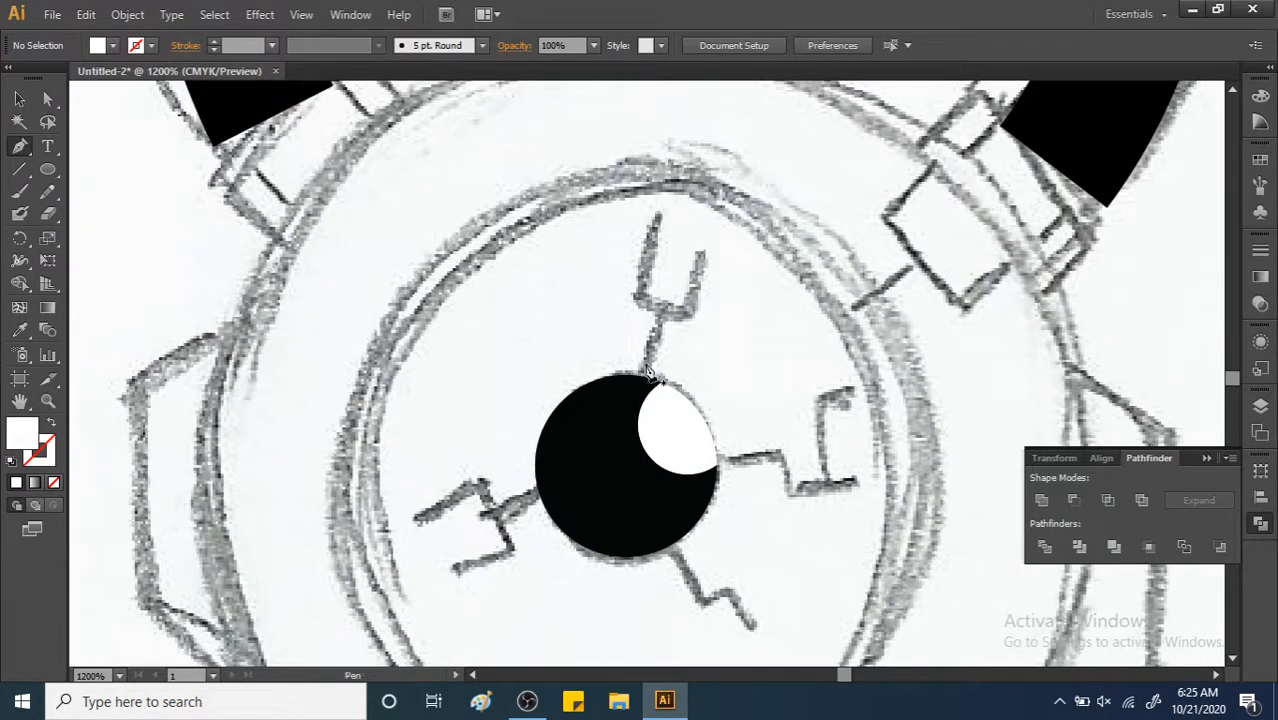
drag(650, 369, 686, 302)
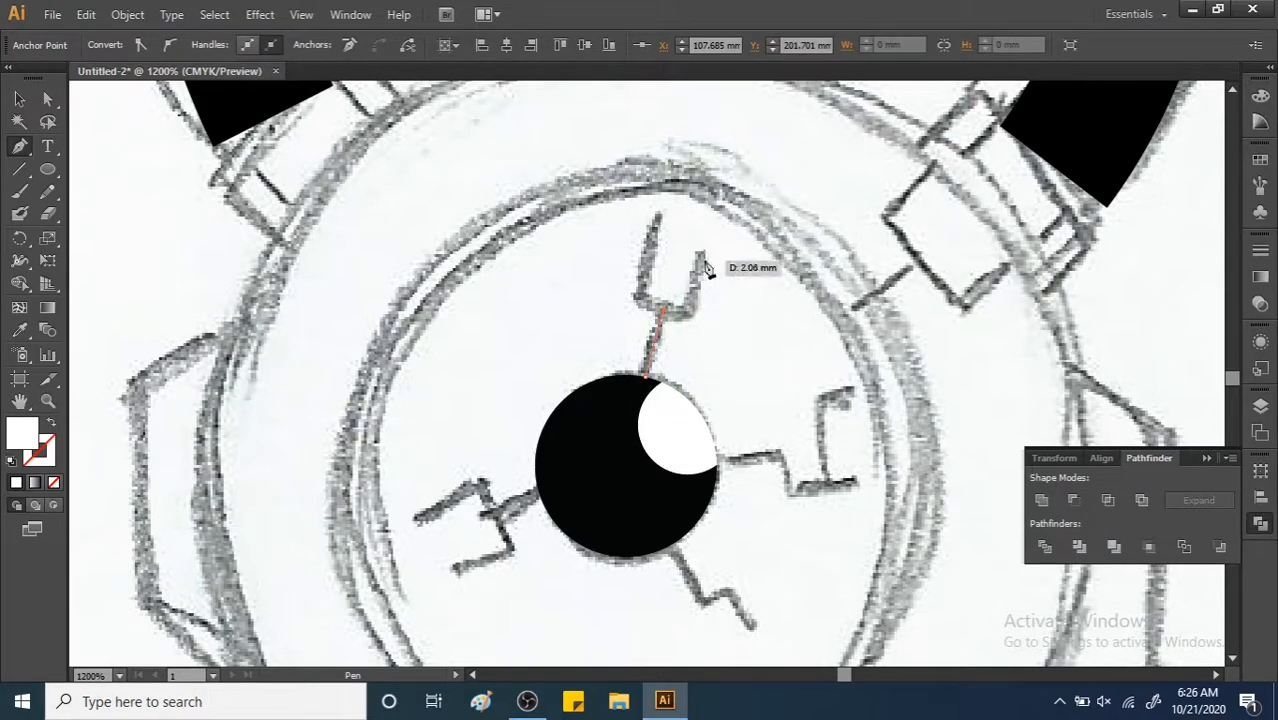
key(Escape)
click(660, 324)
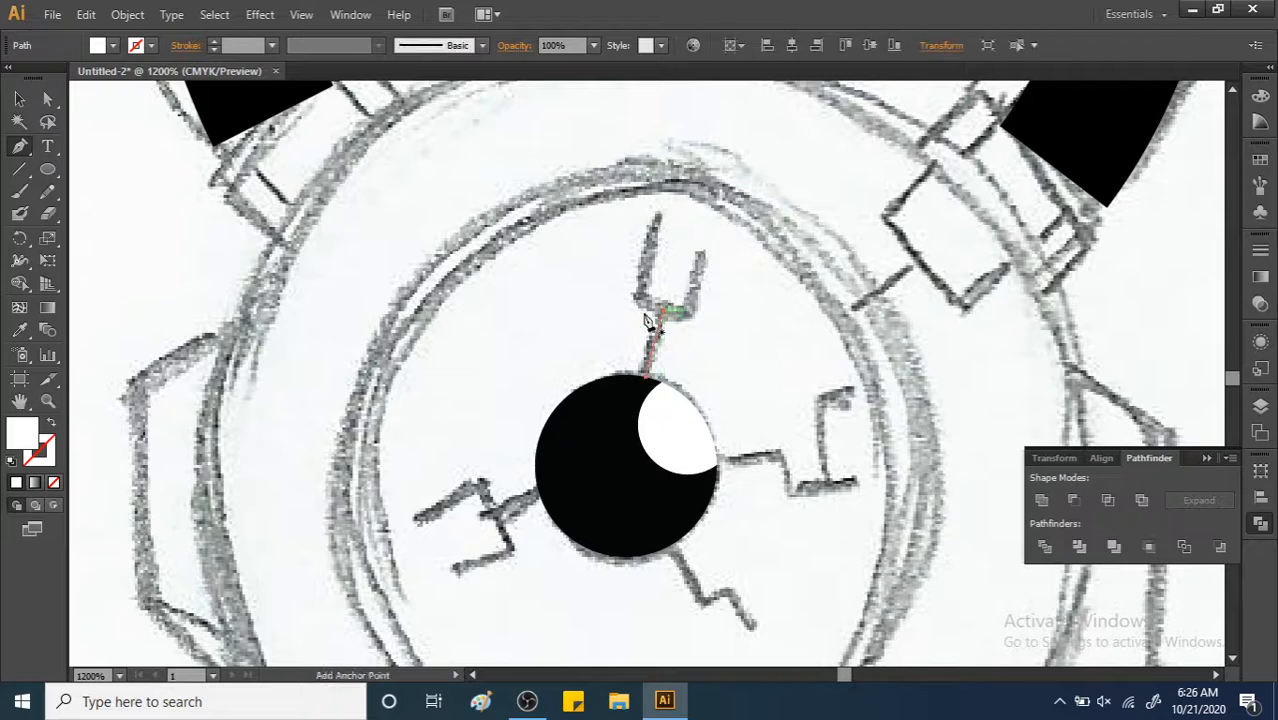
Swap the stem line's fill and stroke, set its stroke colour to black, and deselect it.
click(50, 428)
double_click(46, 456)
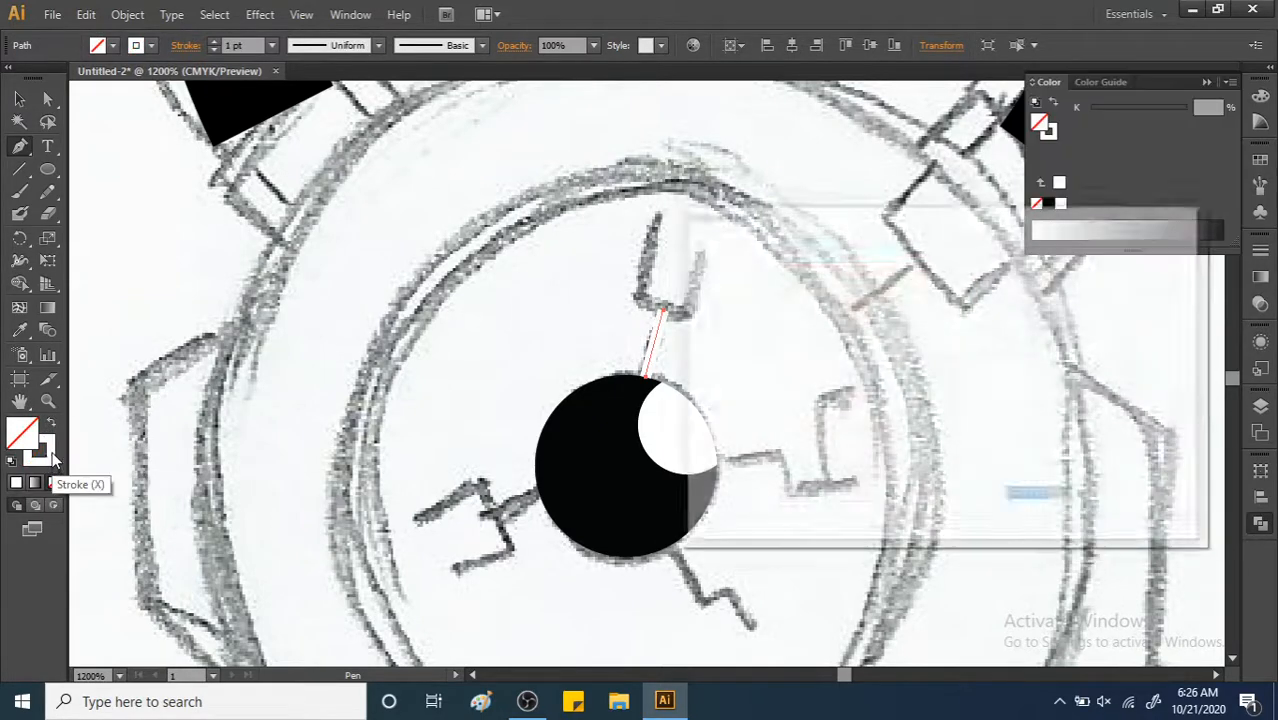
mouse_move(920, 330)
mouse_down()
mouse_move(773, 308)
mouse_move(662, 500)
mouse_up()
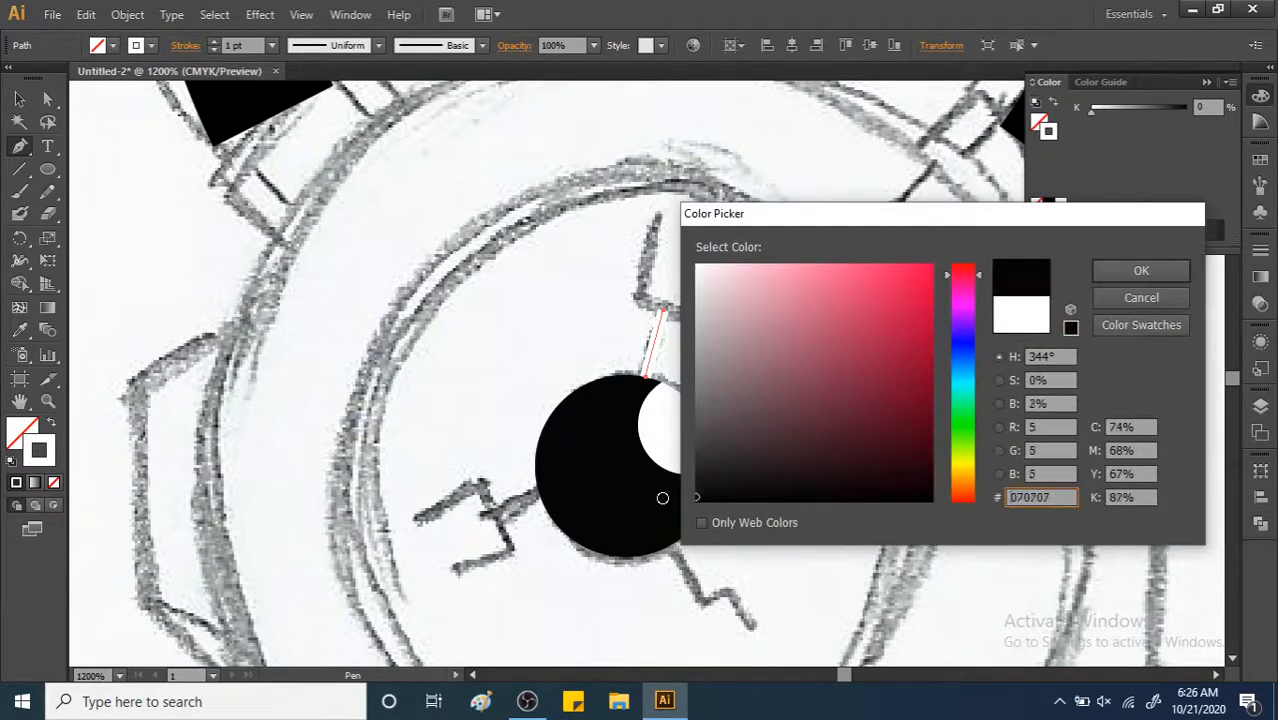
click(1141, 271)
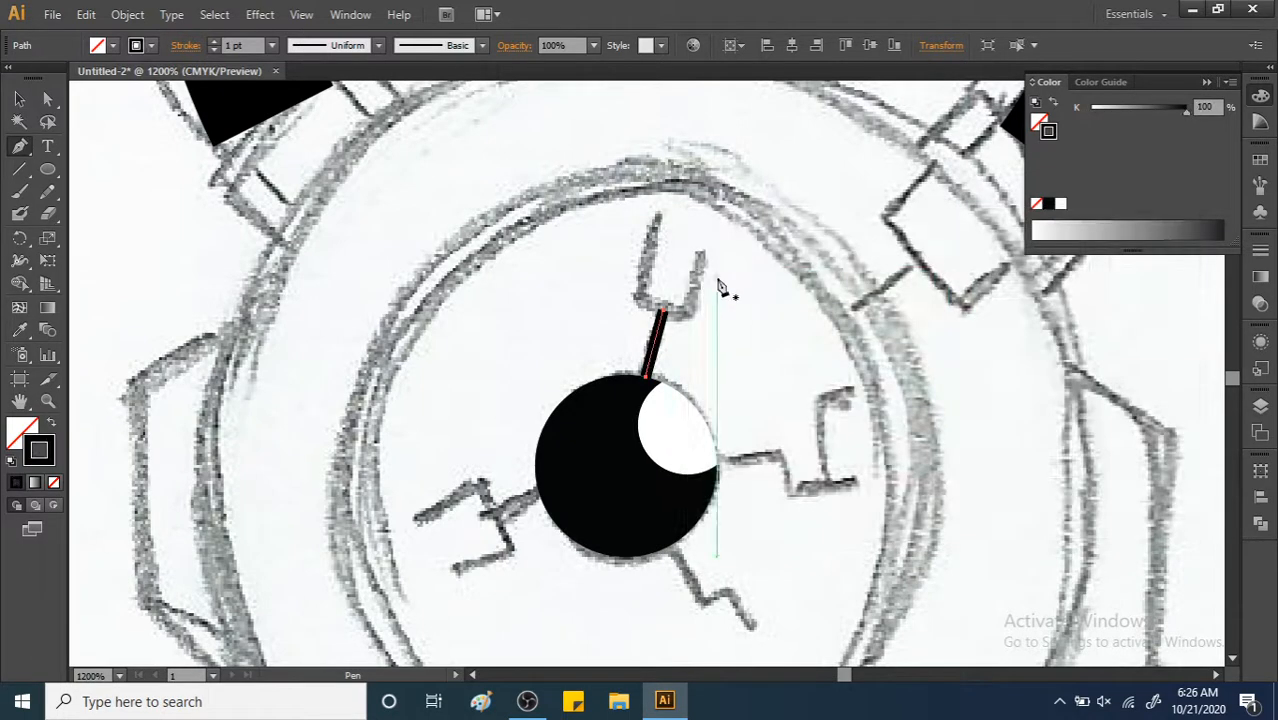
ctrl+click(699, 292)
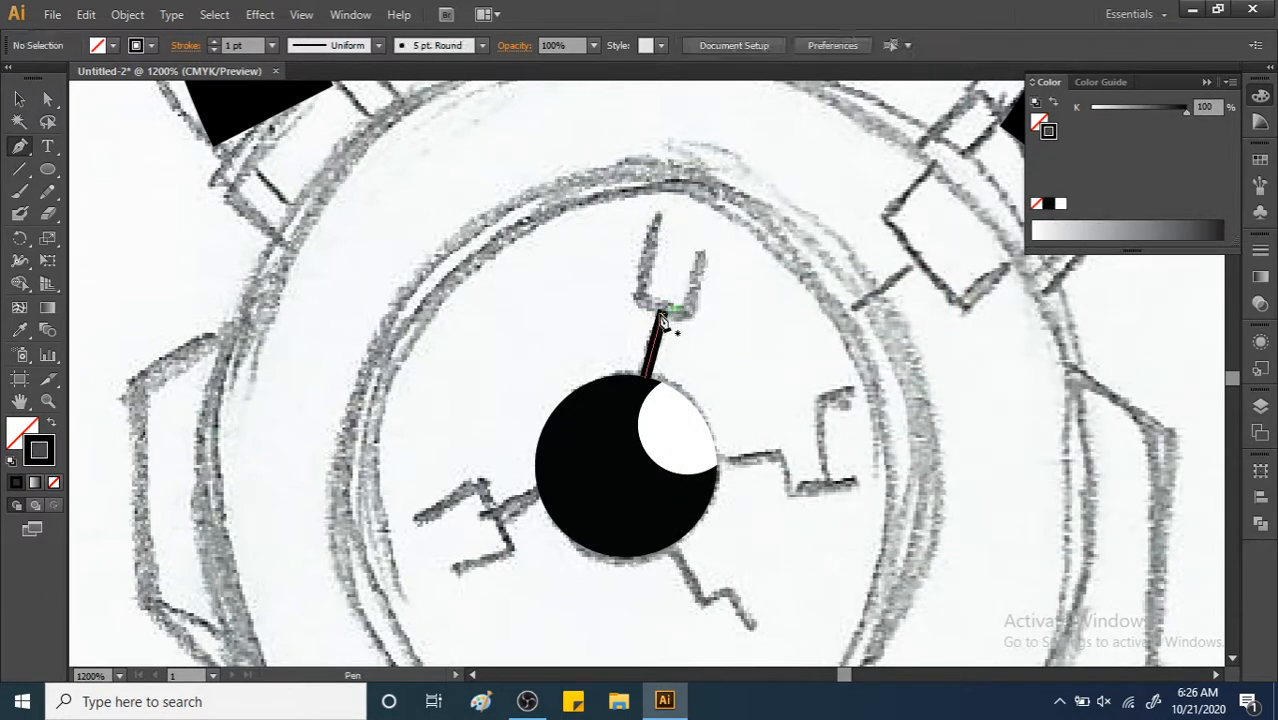
Trace the upper fork's crossbar and its two prongs with the Pen tool, then deselect the path.
drag(641, 299, 697, 292)
click(689, 316)
click(688, 317)
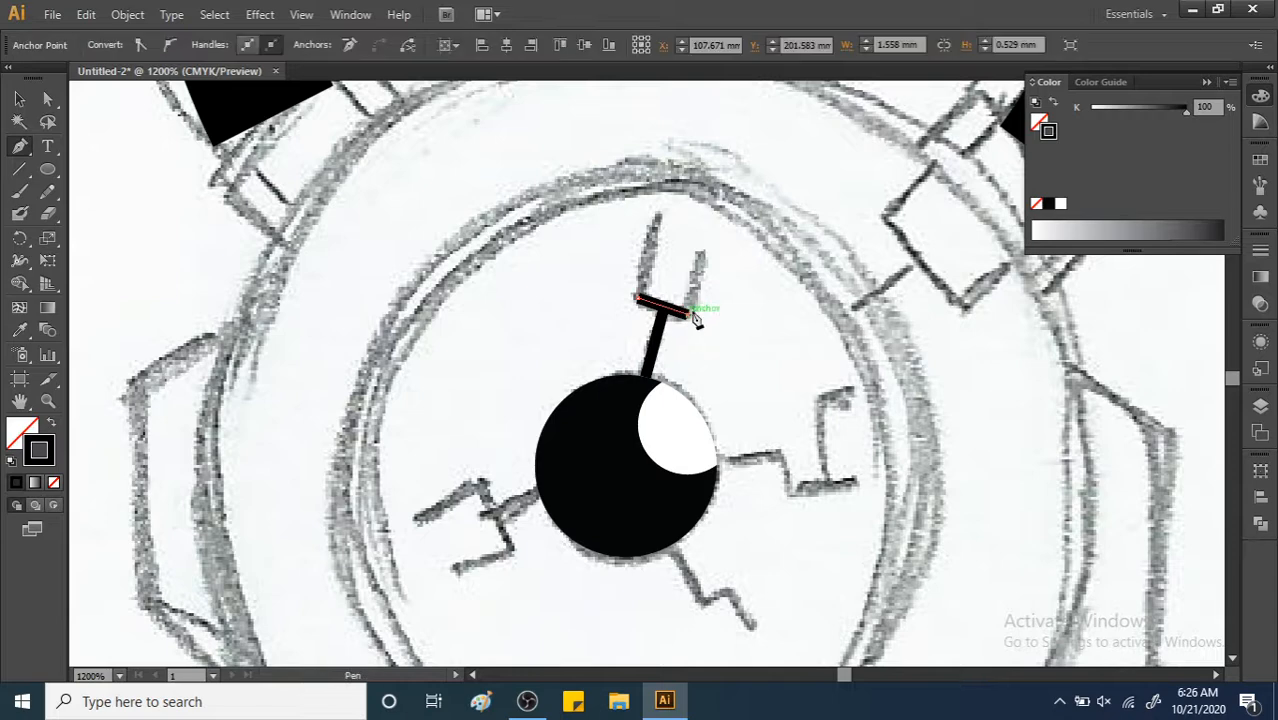
click(700, 256)
key(ctrl+shift+a)
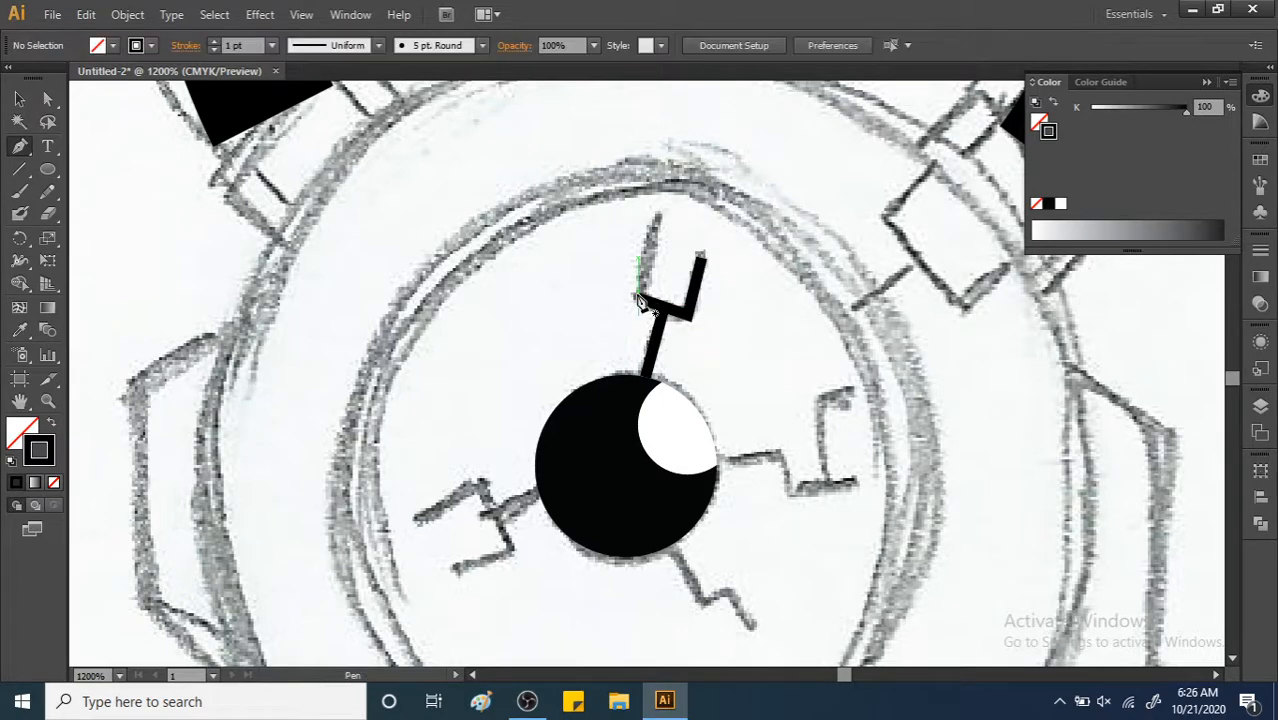
click(639, 298)
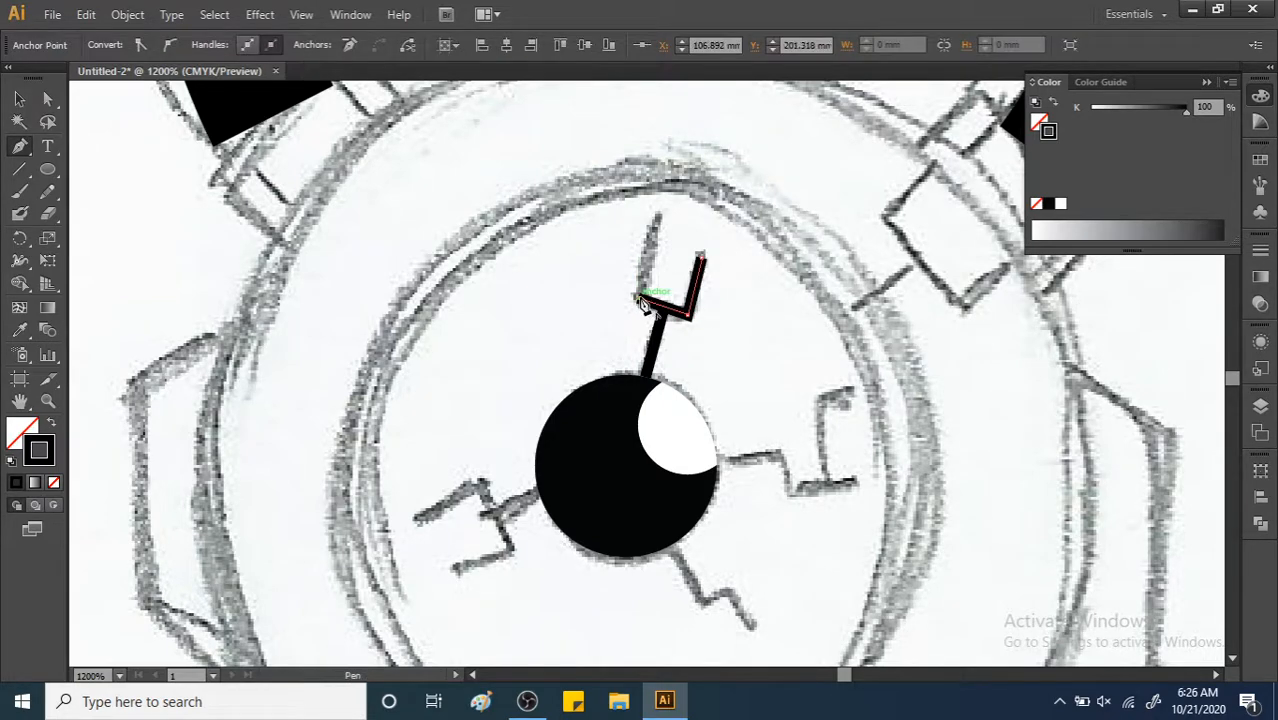
click(658, 216)
key(ctrl+z)
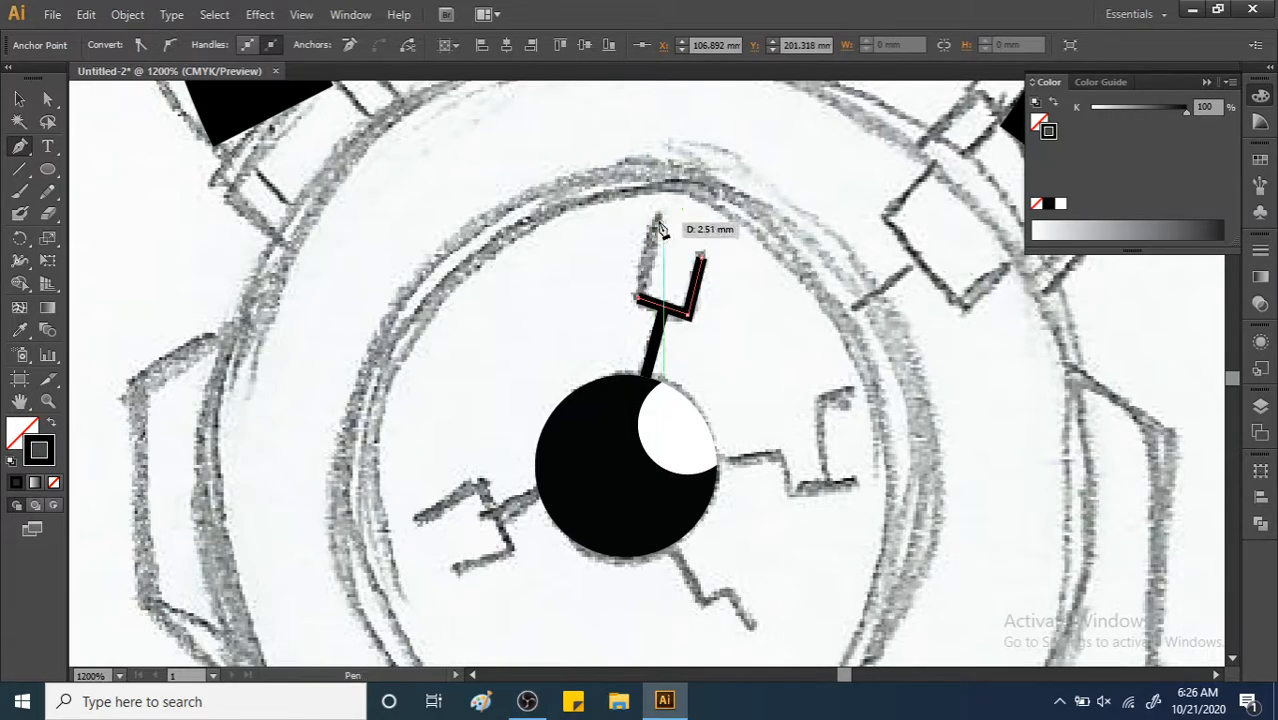
click(654, 218)
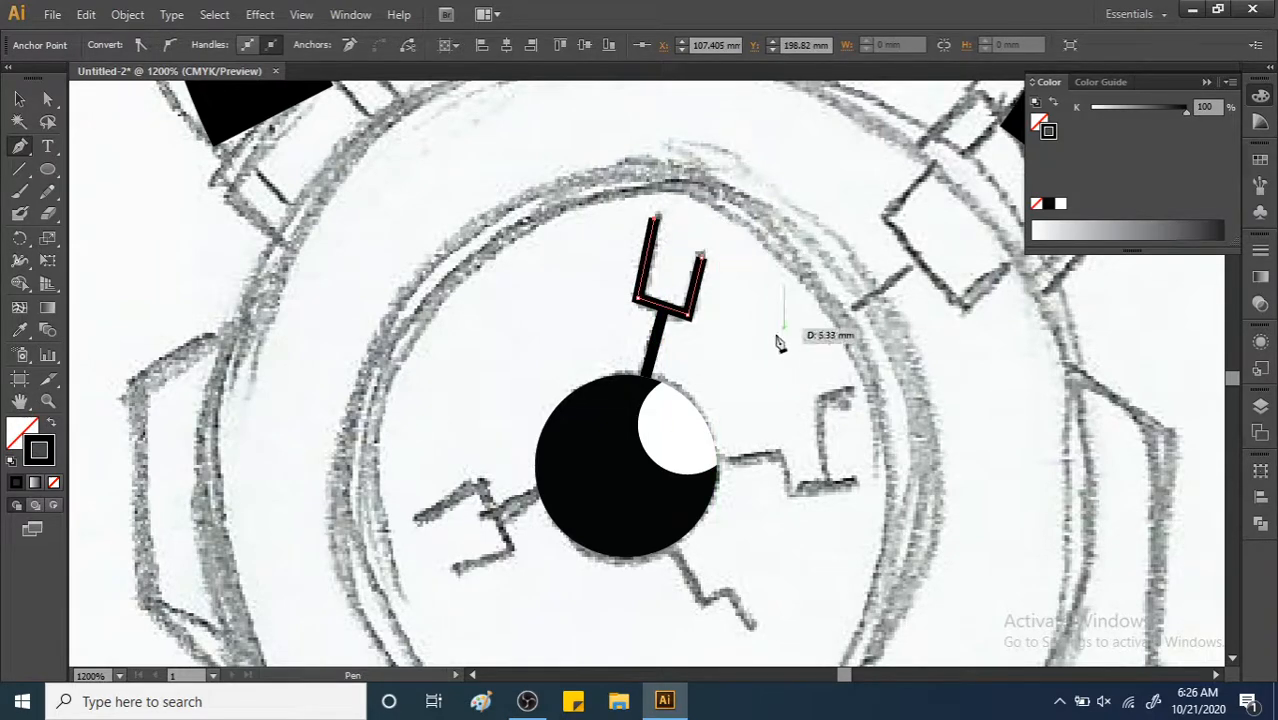
key(ctrl+shift+a)
Trace the zigzag arm running from the hub's right side to the end of its lower bar.
scroll(747, 408, down, 2)
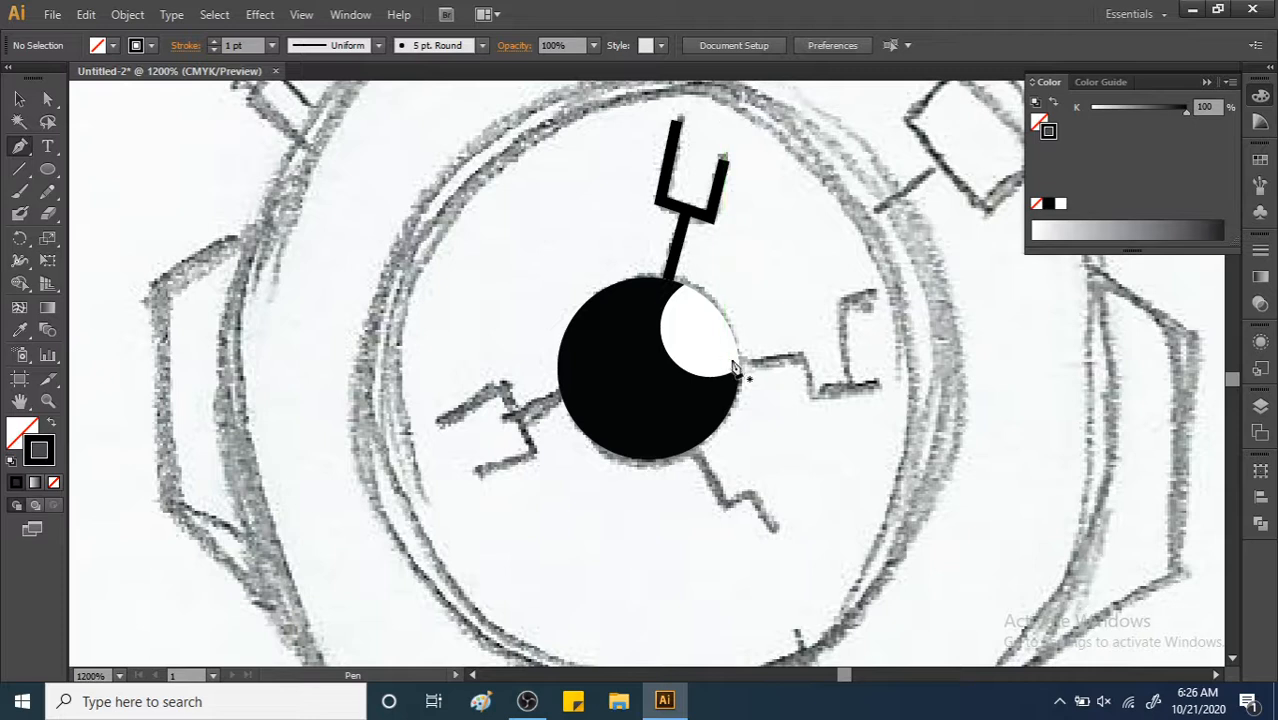
click(738, 362)
click(803, 357)
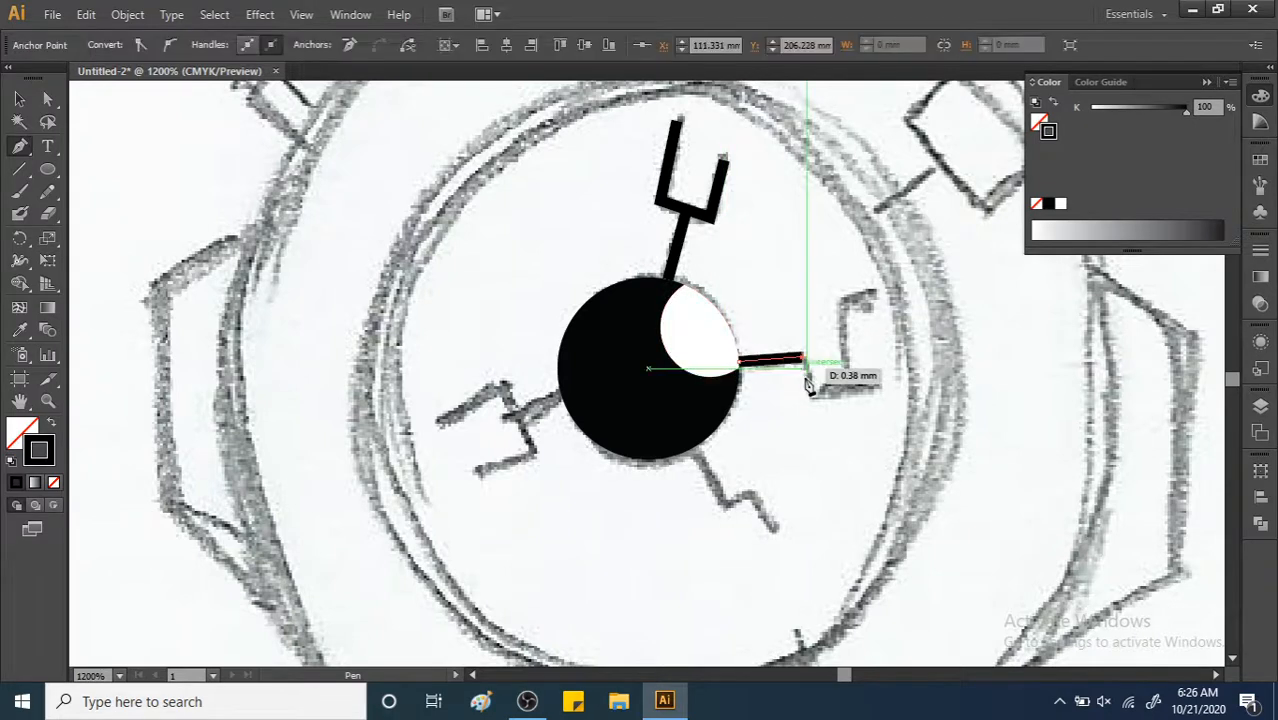
click(811, 391)
click(879, 390)
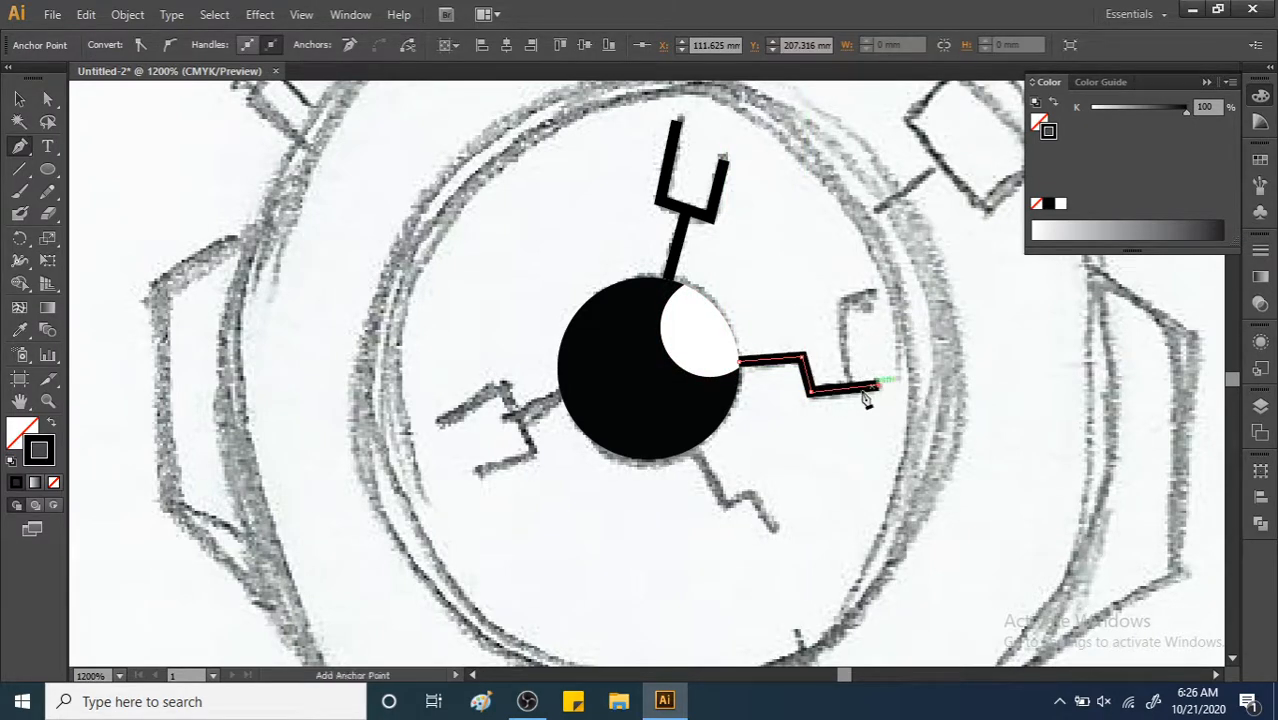
Trace the right arm's upright branch with its short top hook, undo the extra segment, and deselect the path.
click(843, 303)
click(873, 299)
click(906, 344)
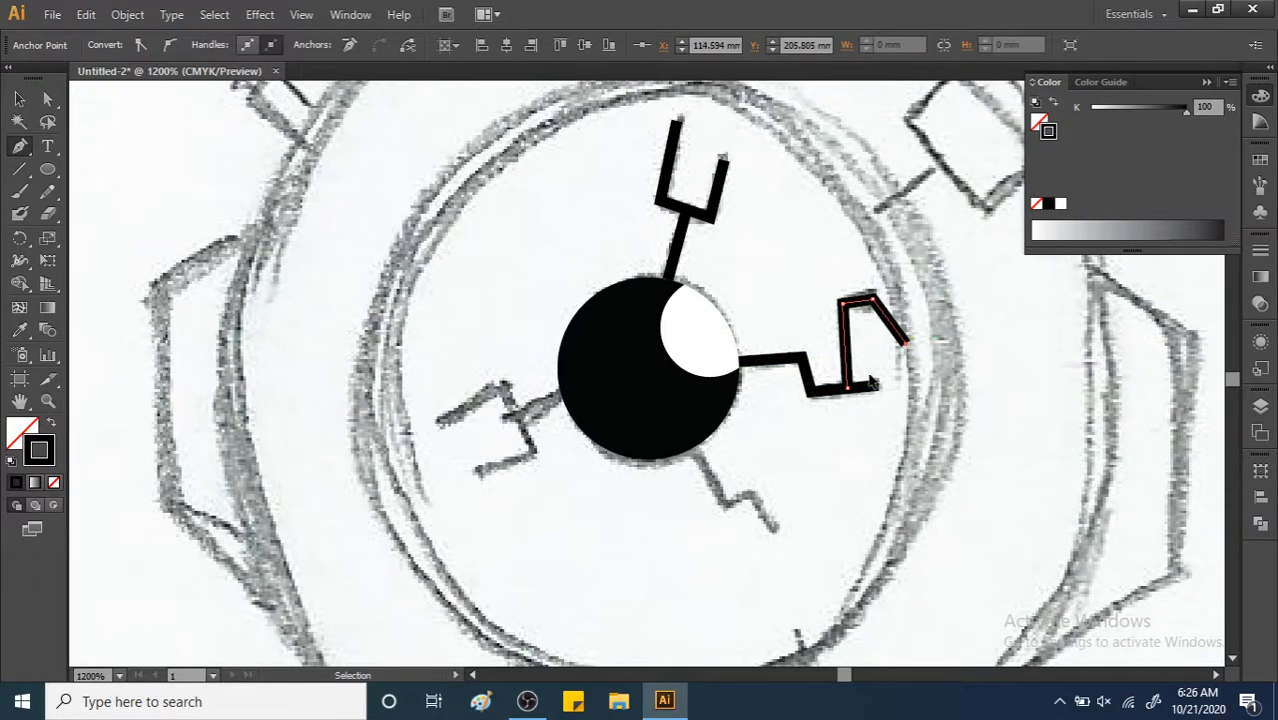
key(ctrl+z)
ctrl+click(916, 386)
Trace the left fork's stem from the hub and its slanted crossbar as two separate lines.
drag(630, 408, 757, 371)
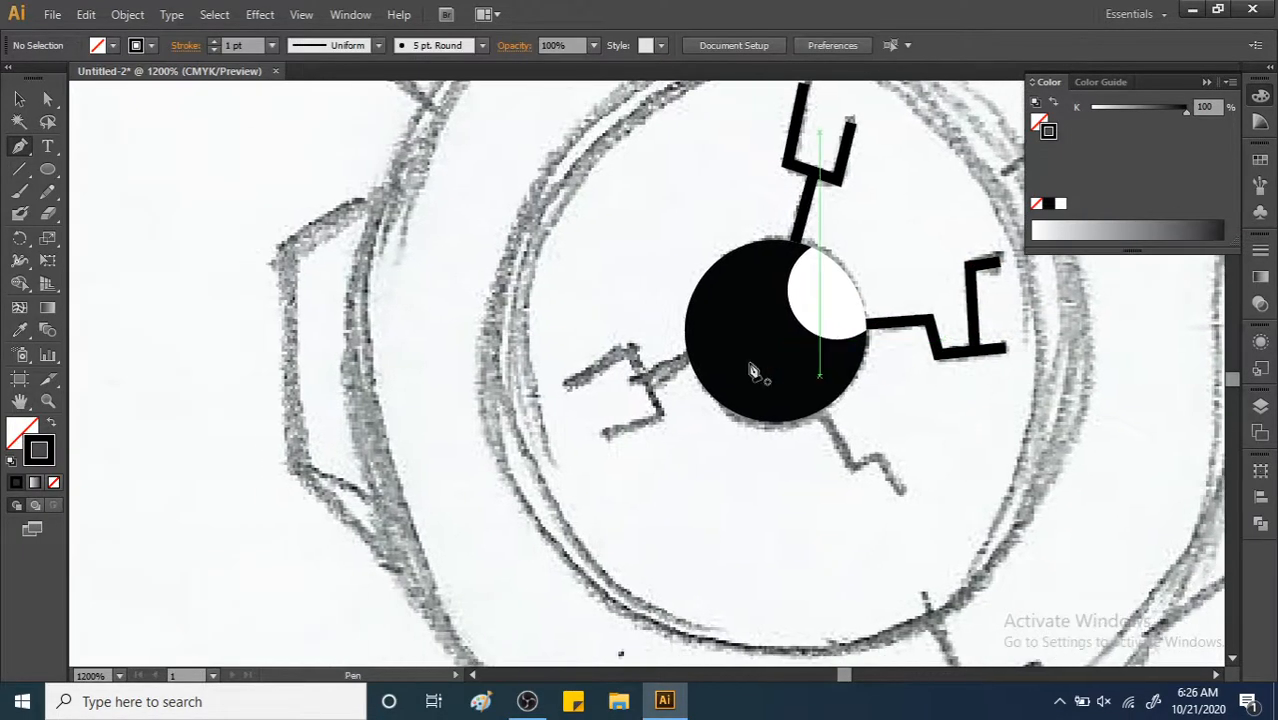
click(688, 355)
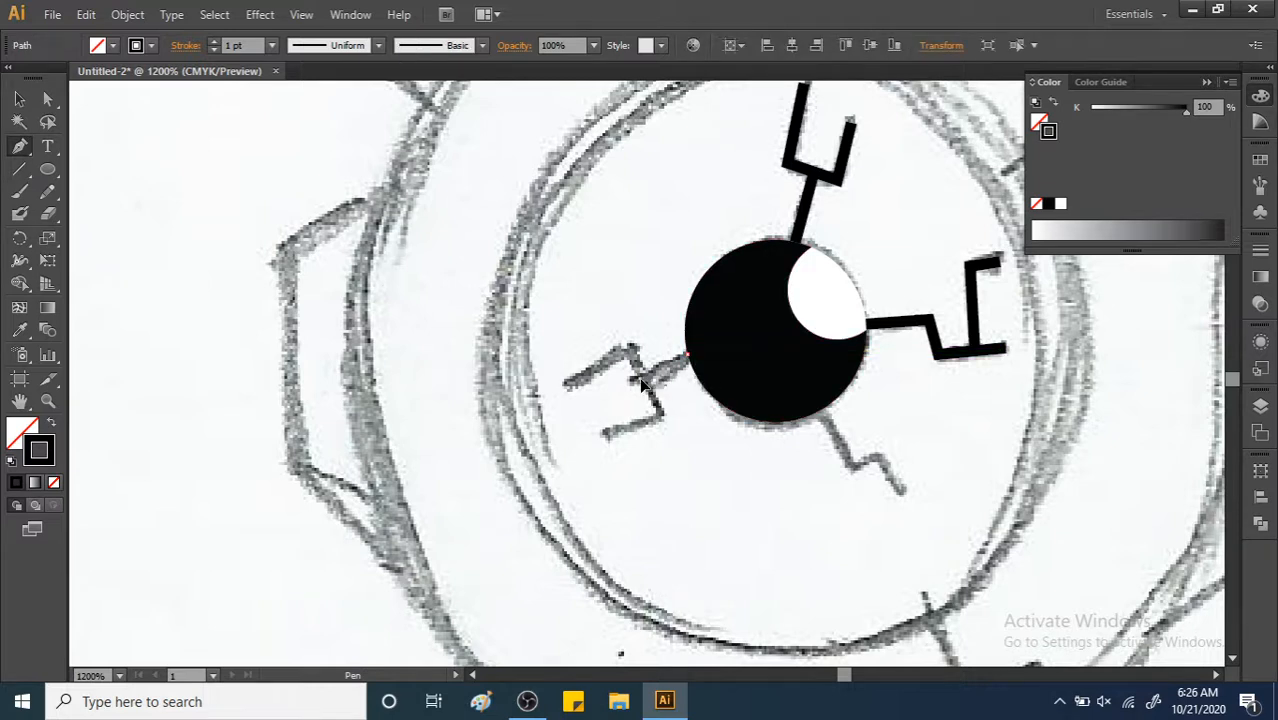
click(638, 380)
ctrl+click(674, 427)
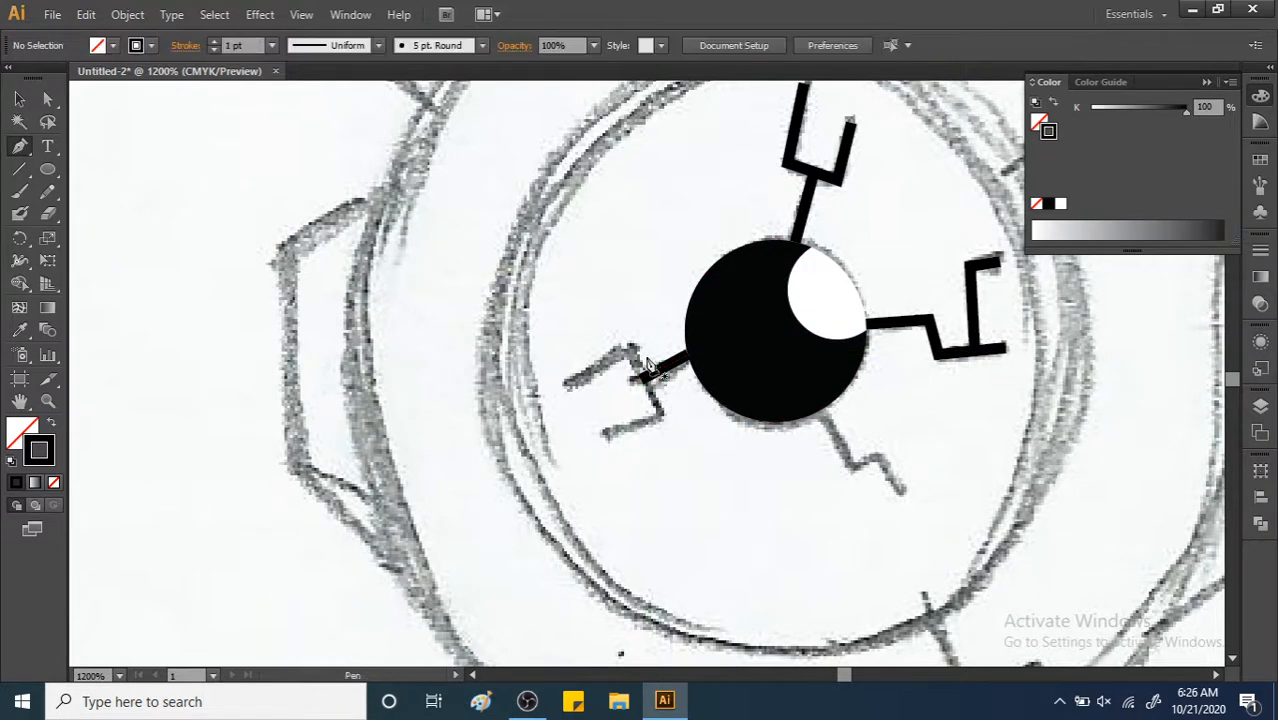
click(626, 350)
click(662, 413)
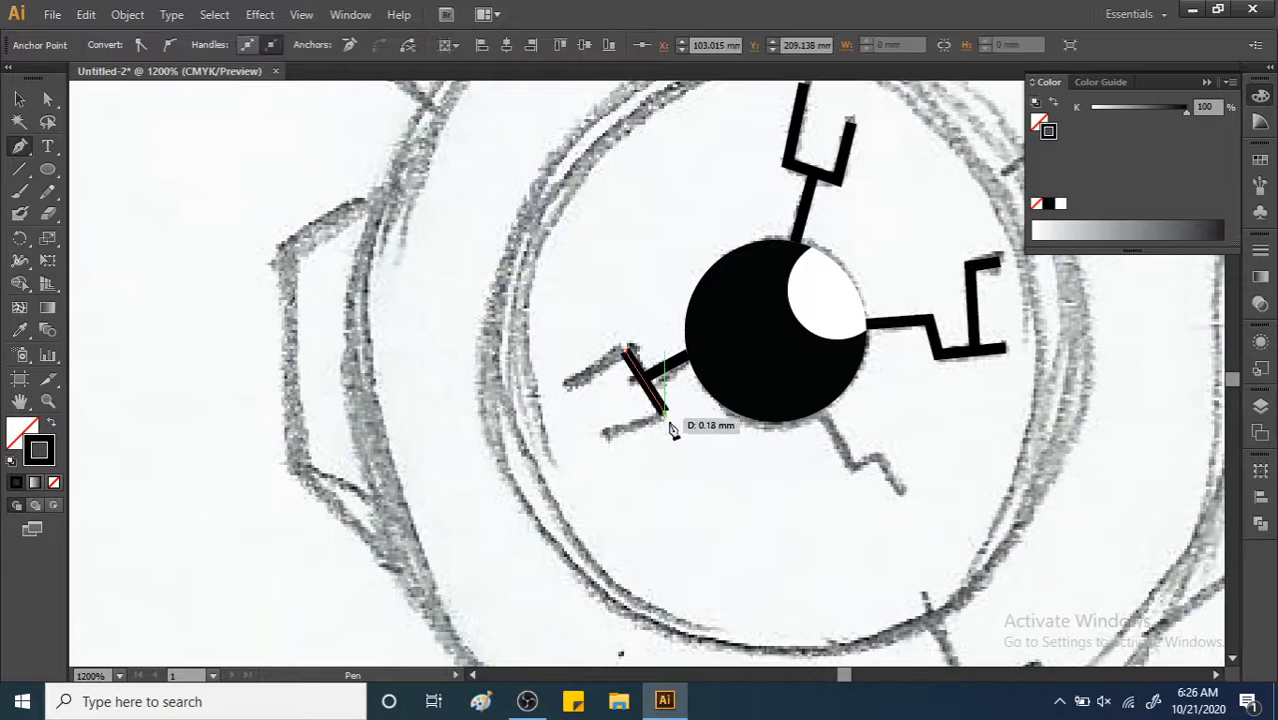
ctrl+click(678, 427)
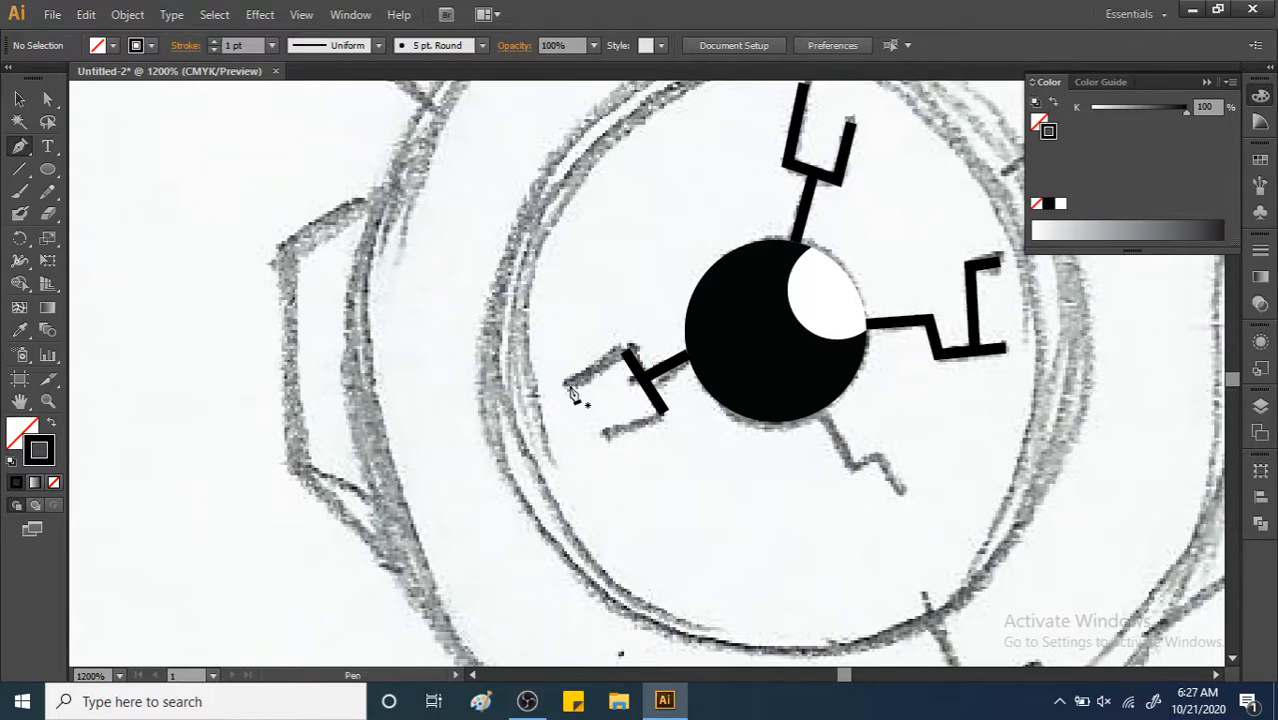
Extend both ends of the left fork's crossbar with the sketched prongs and deselect the path.
ctrl+click(627, 353)
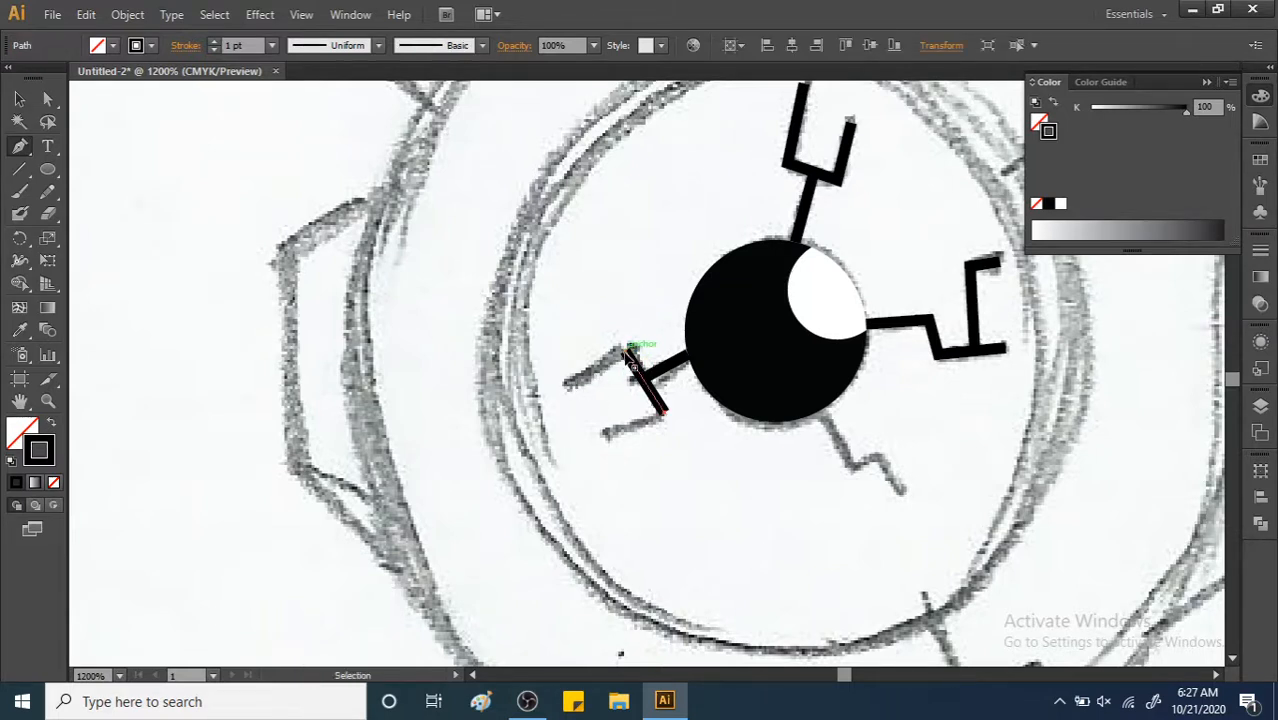
click(571, 382)
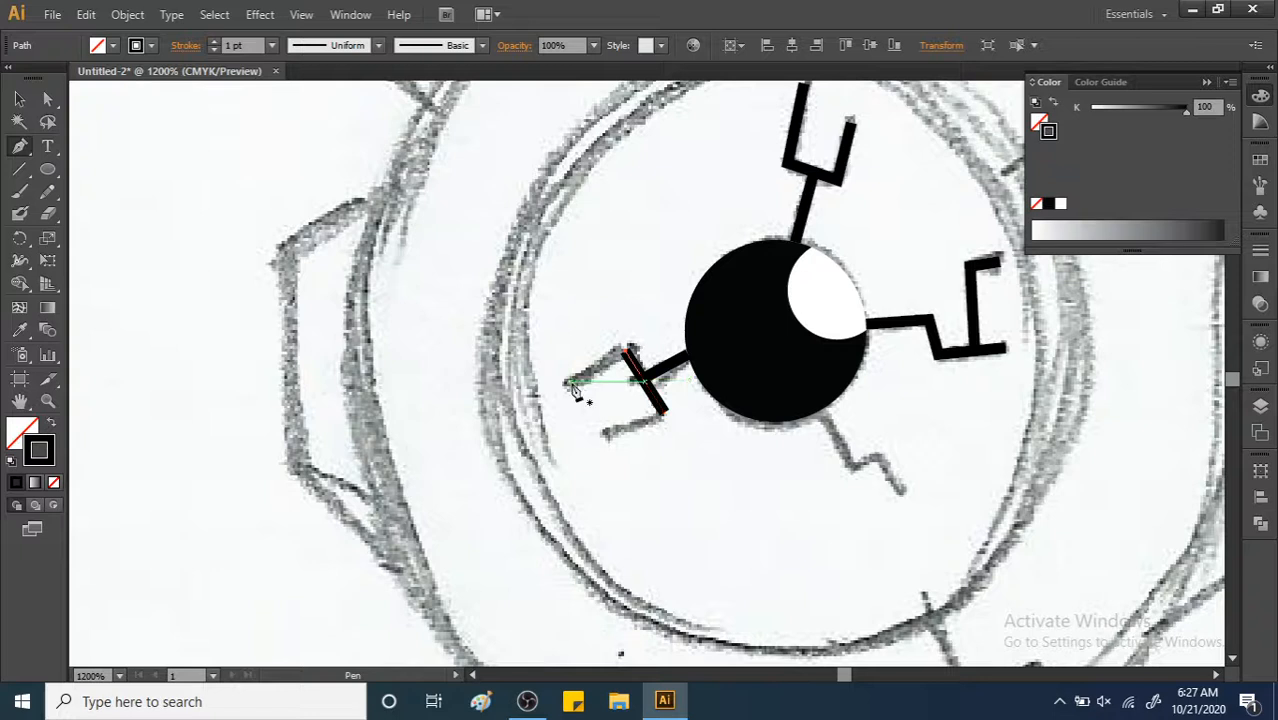
click(627, 354)
click(665, 415)
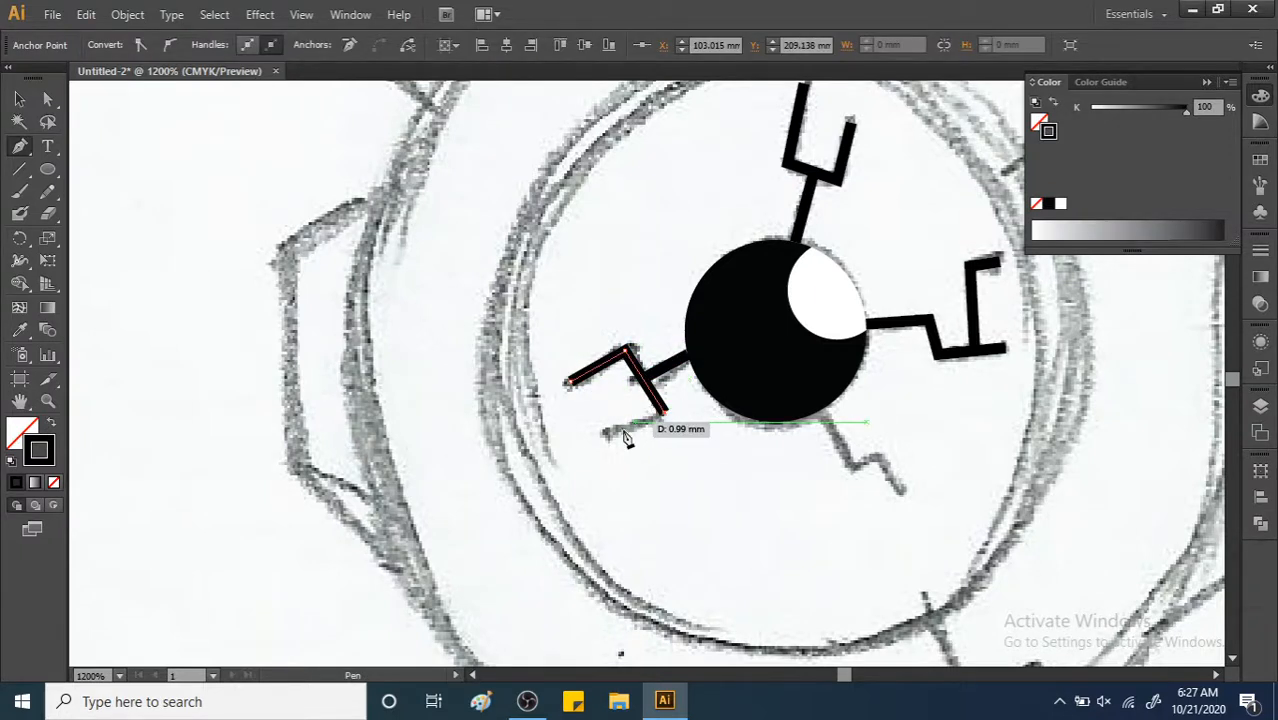
click(607, 434)
ctrl+click(670, 448)
Trace the zigzag arm below the hub as a four-point open path and deselect it.
drag(791, 438, 709, 326)
click(738, 298)
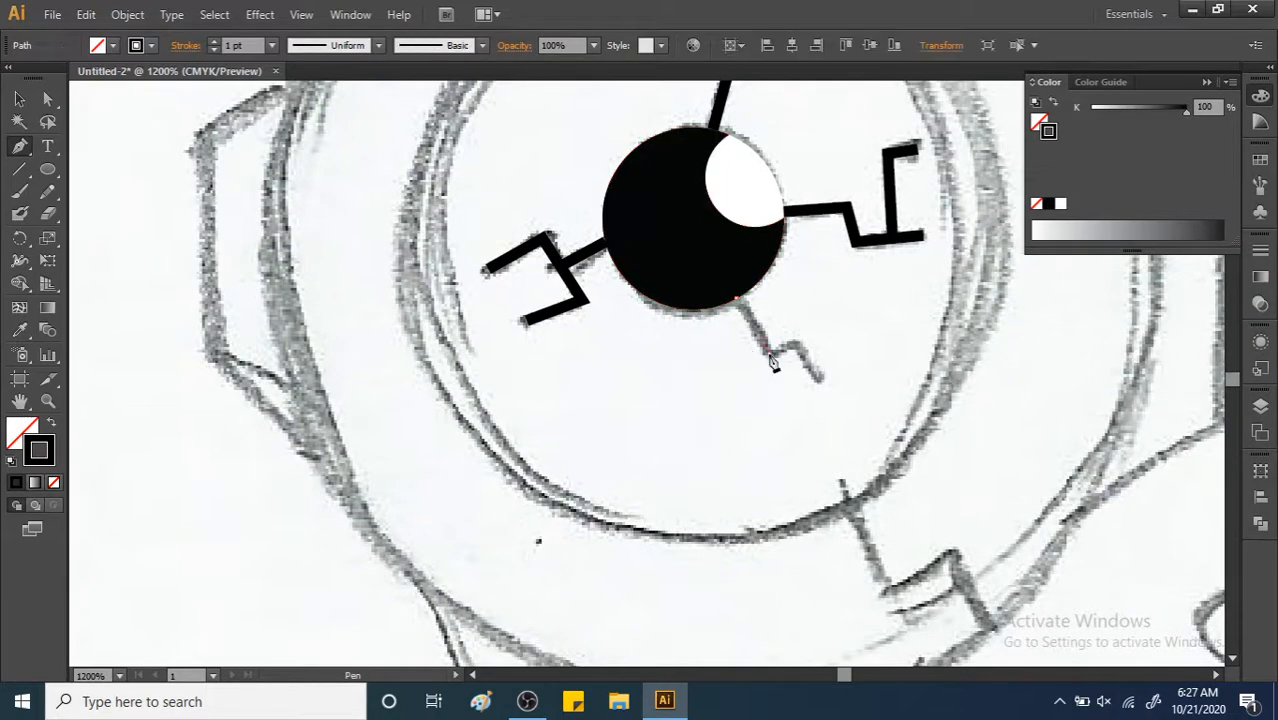
click(770, 355)
click(796, 346)
click(821, 383)
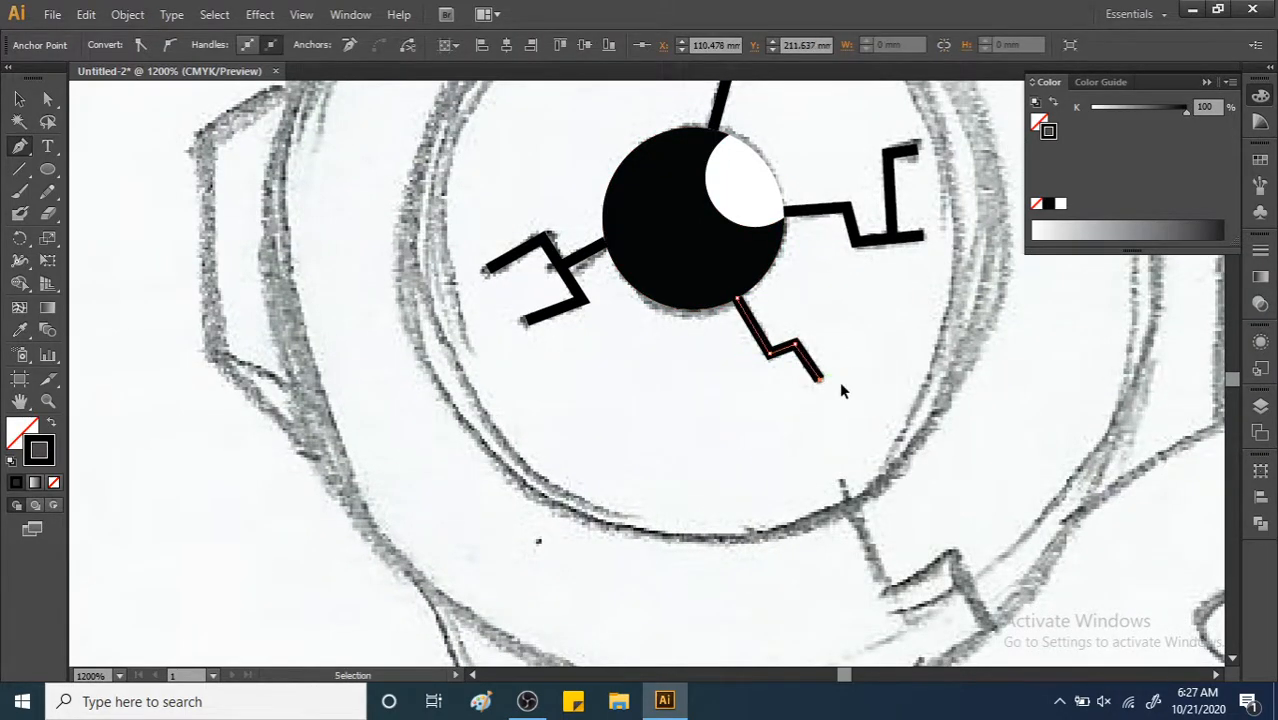
ctrl+click(839, 381)
Select all the line paths of the four circuit arms around the hub and convert their strokes to outlines.
key(ctrl+minus)
drag(715, 326, 839, 366)
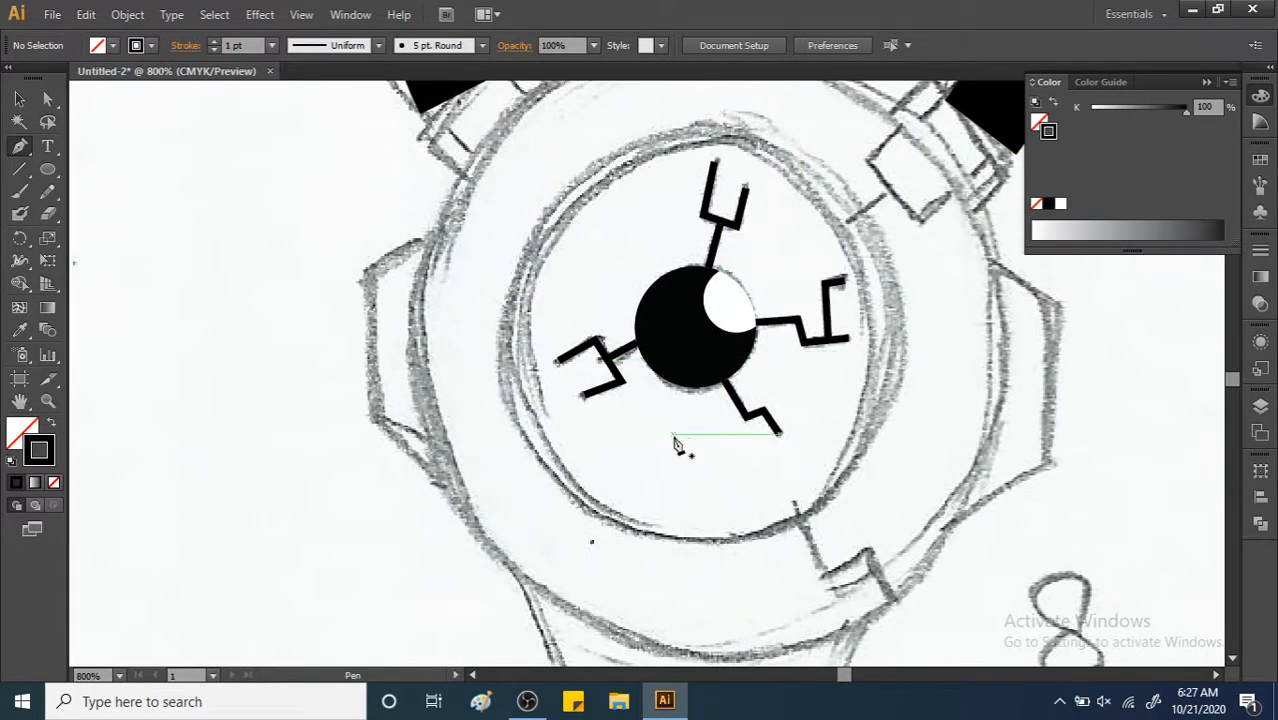
key(v)
ctrl+alt+click(792, 372)
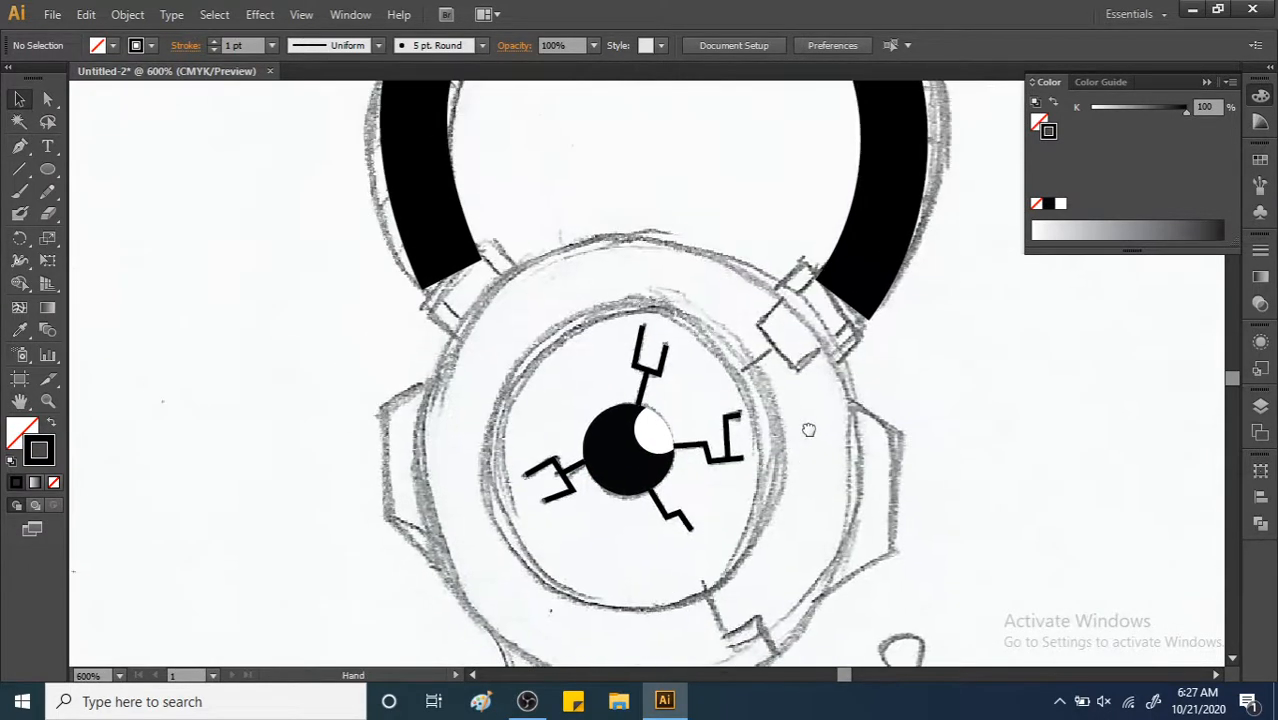
ctrl+click(754, 368)
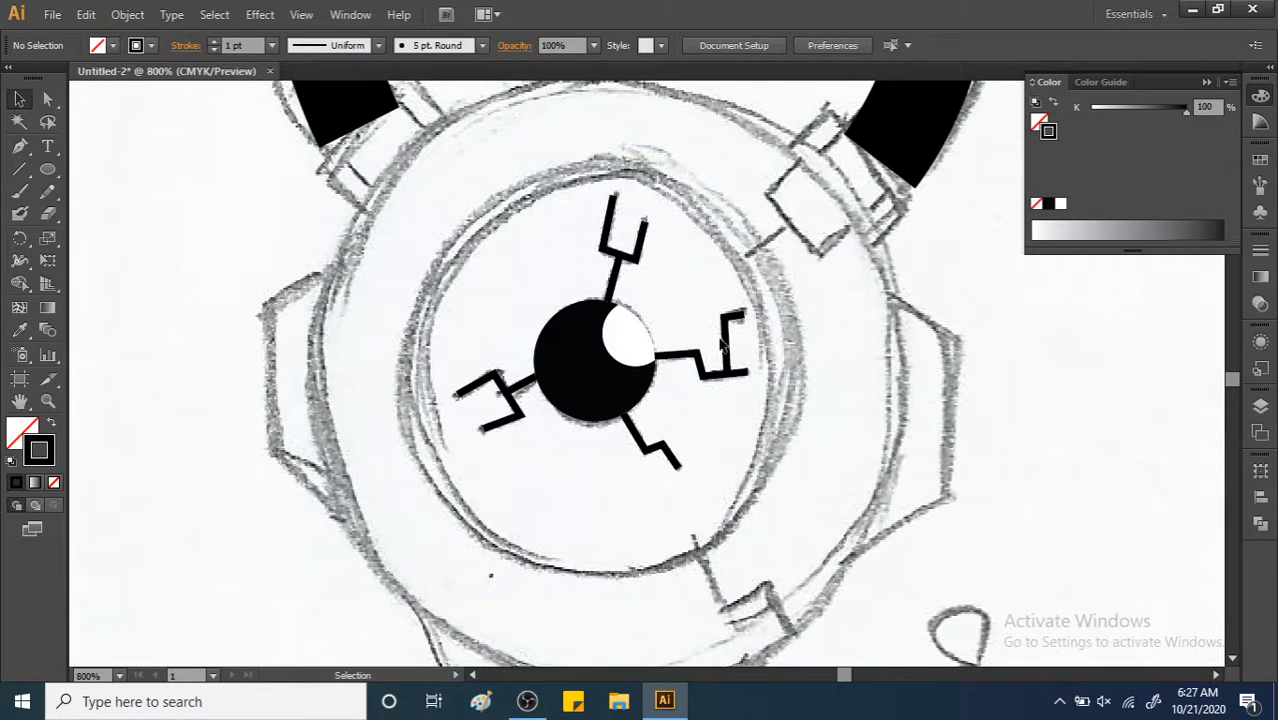
click(722, 343)
click(705, 335)
click(686, 352)
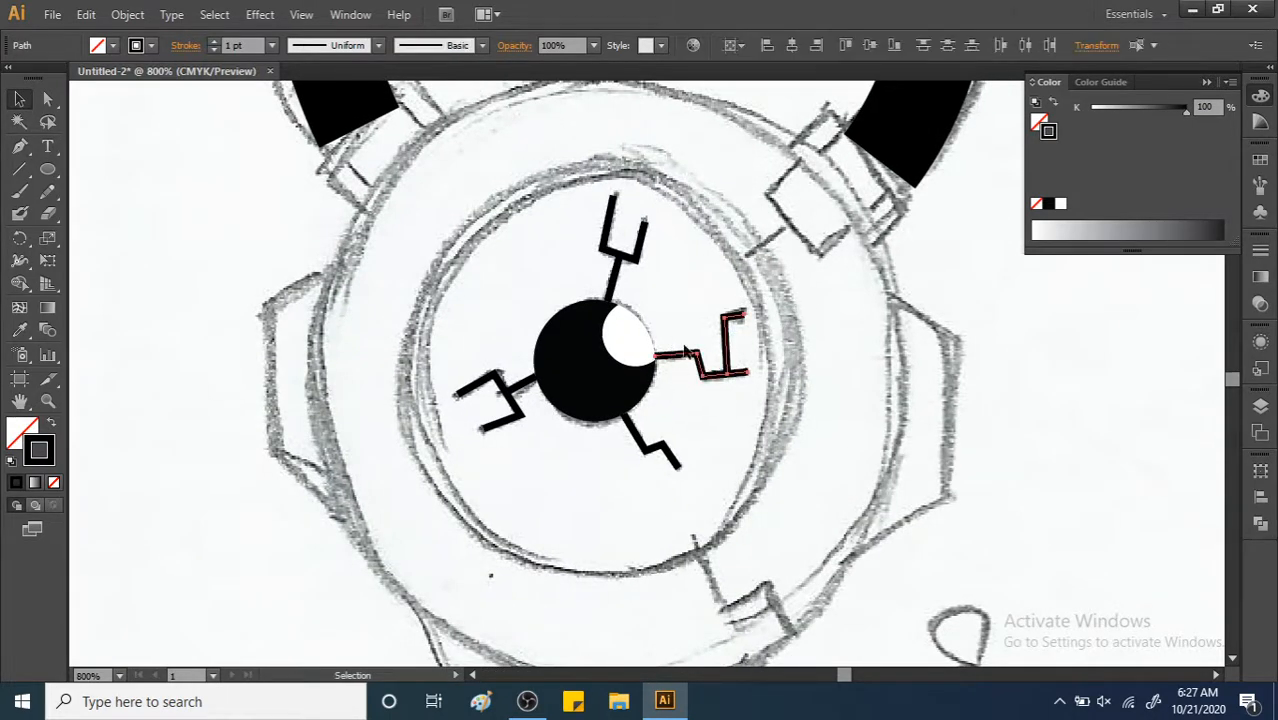
drag(698, 200, 541, 297)
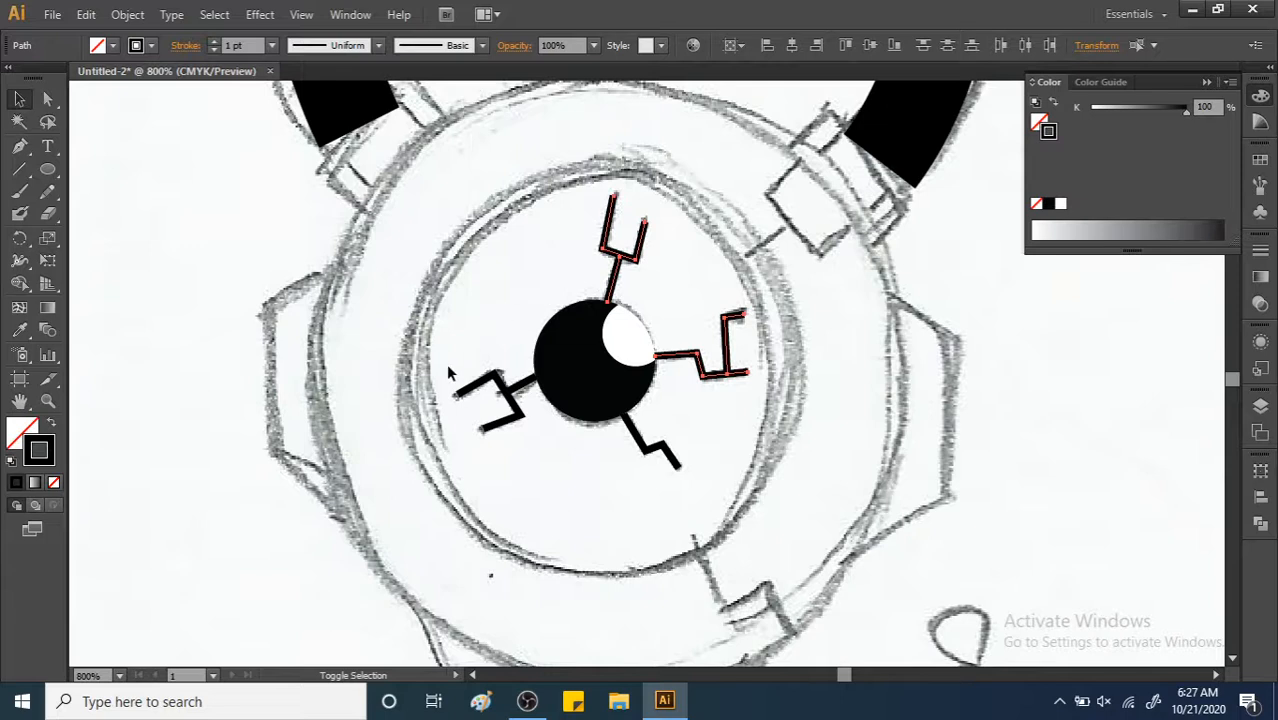
drag(505, 450, 507, 451)
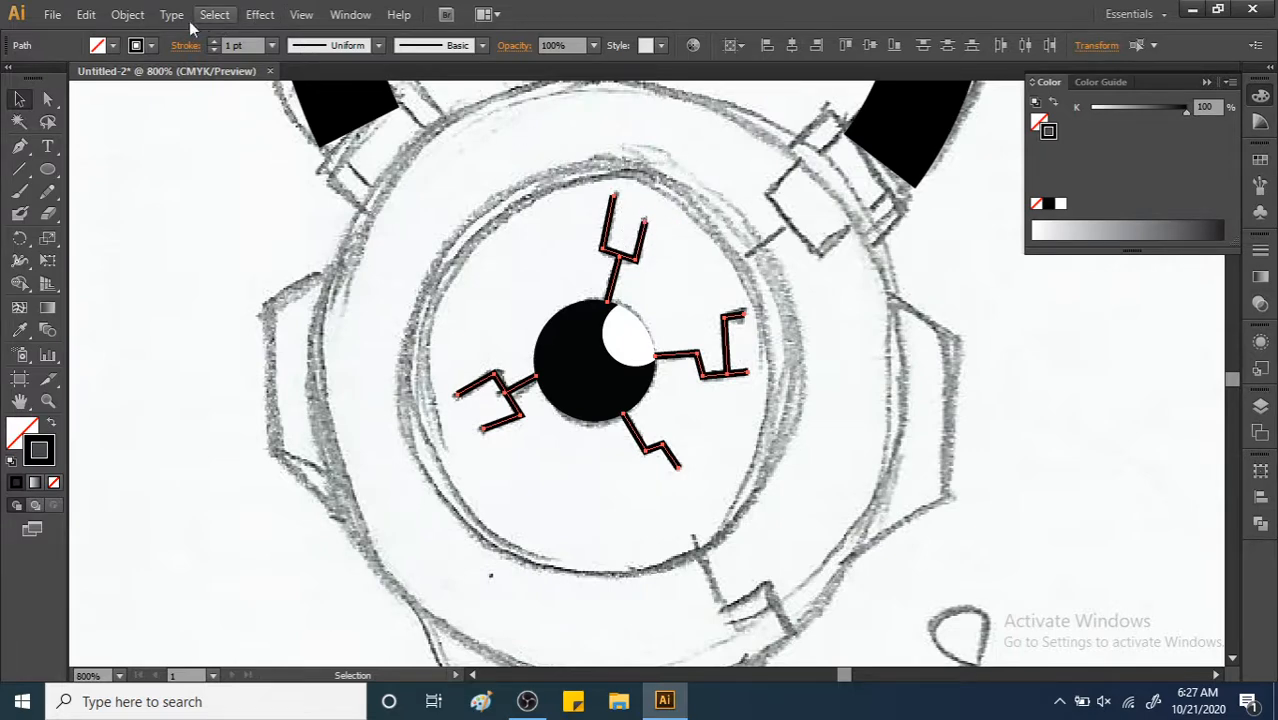
click(127, 14)
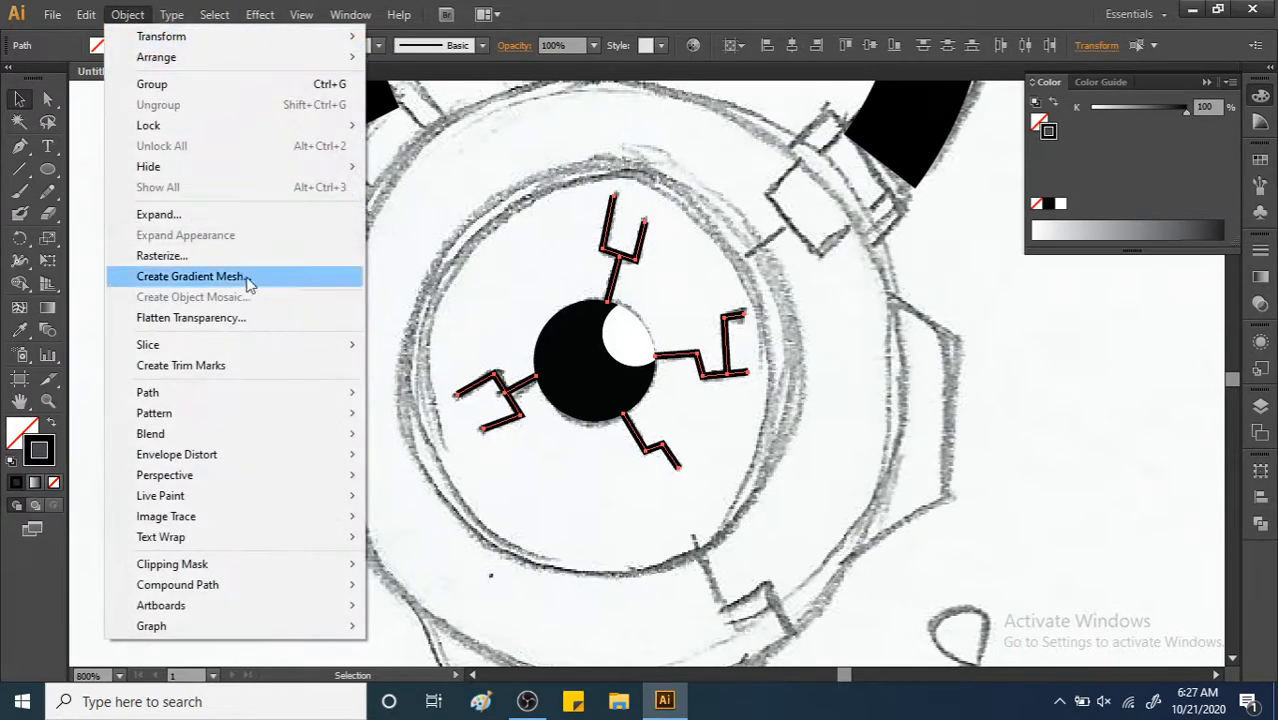
mouse_move(343, 398)
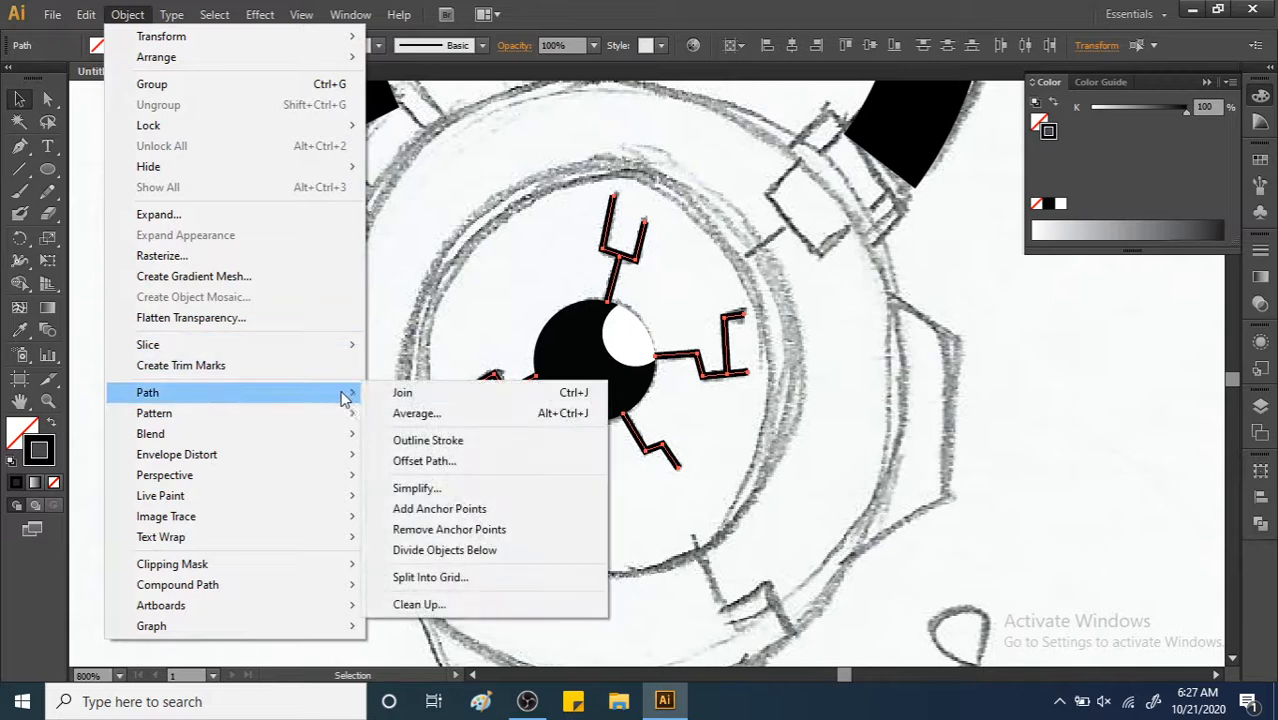
click(455, 441)
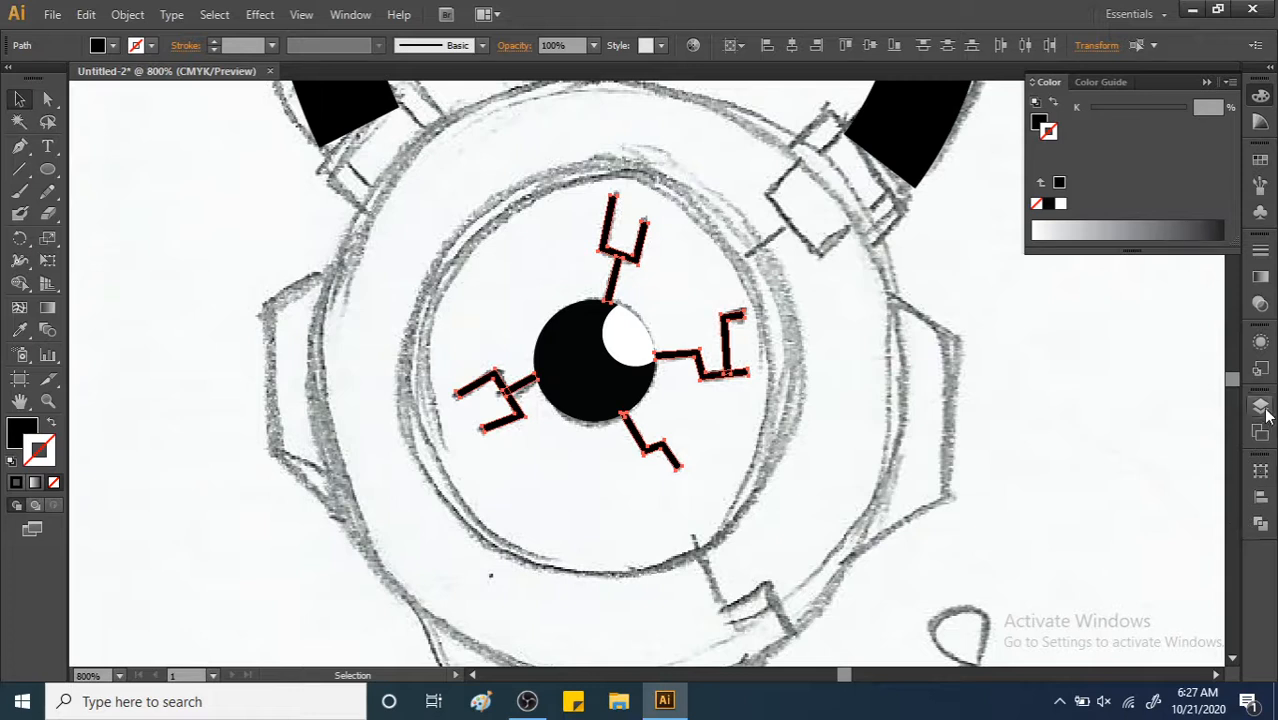
Unite the outlined arm shapes with the Pathfinder and deselect them.
click(1261, 525)
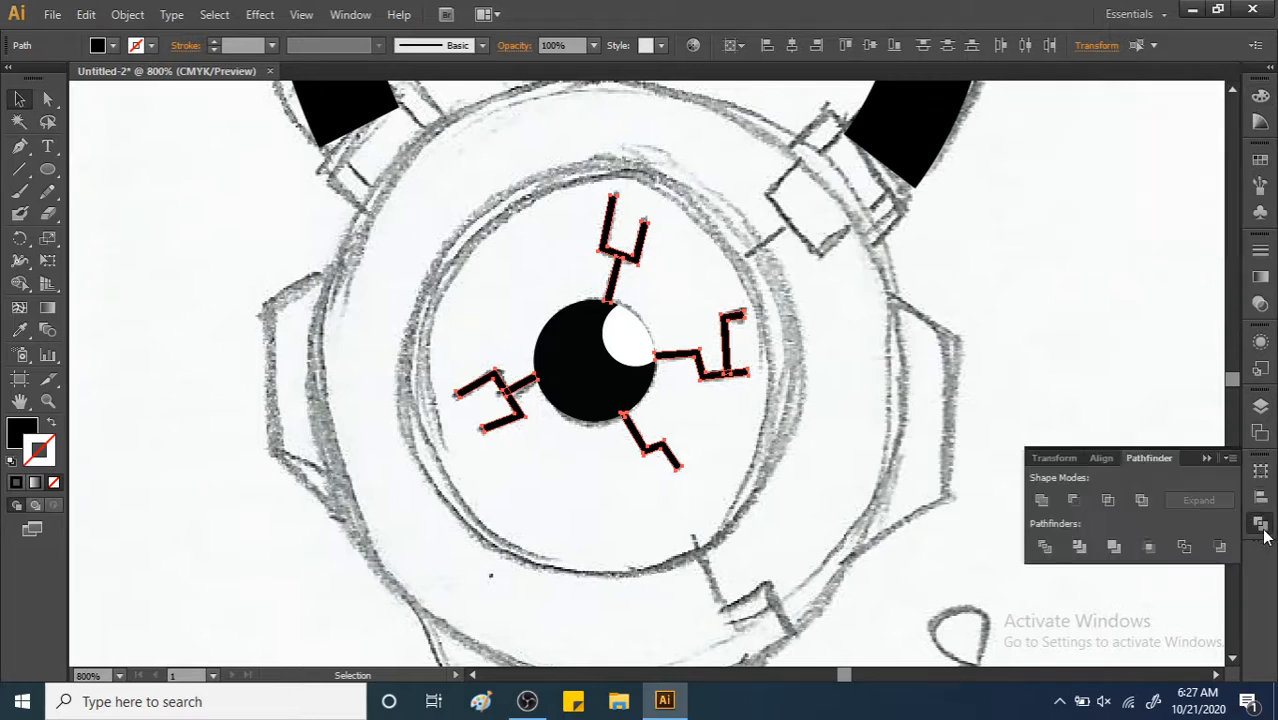
click(1042, 500)
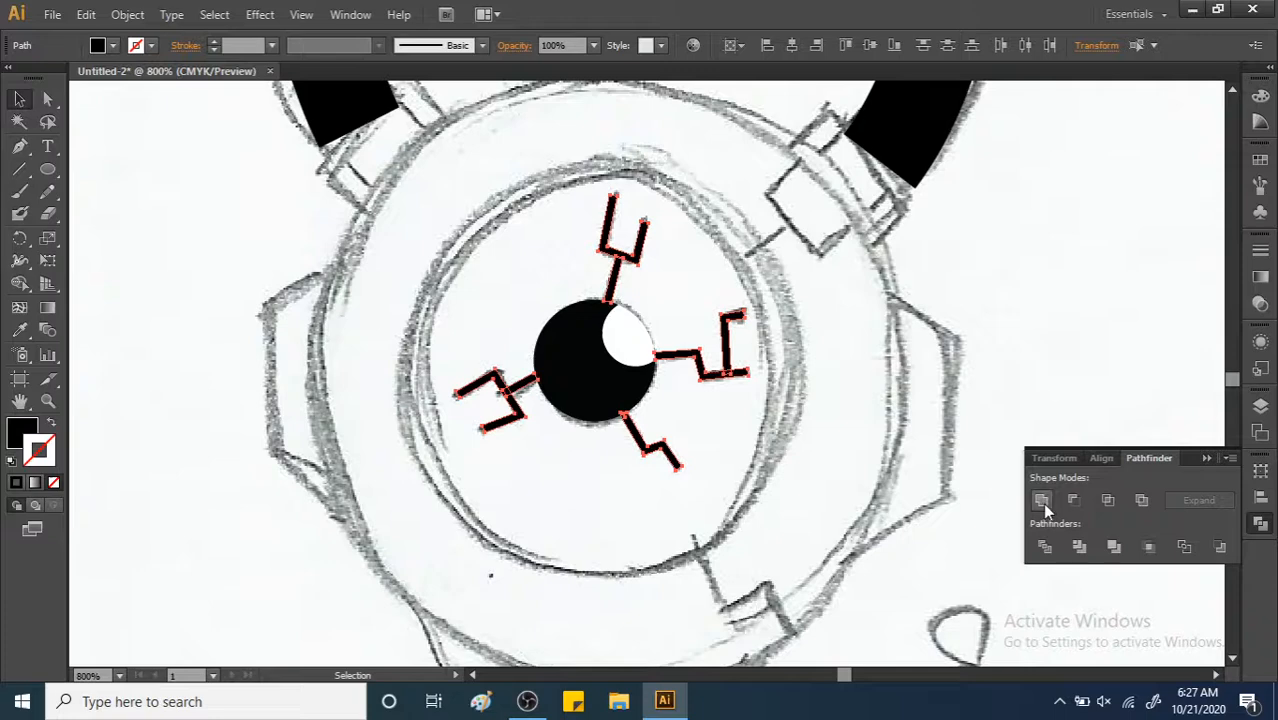
click(828, 343)
scroll(736, 250, down, 4)
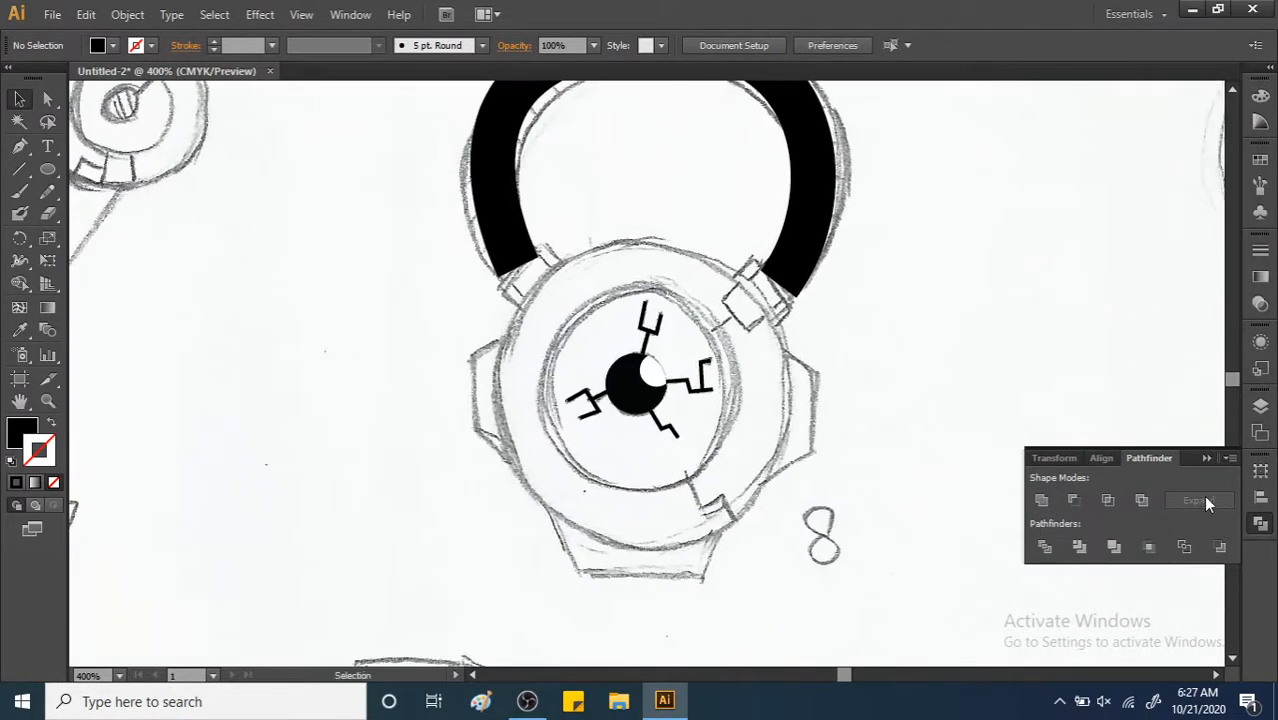
click(1258, 533)
Draw a circle over the sketched inner ring around the hub and fill it with orange.
drag(685, 281, 713, 253)
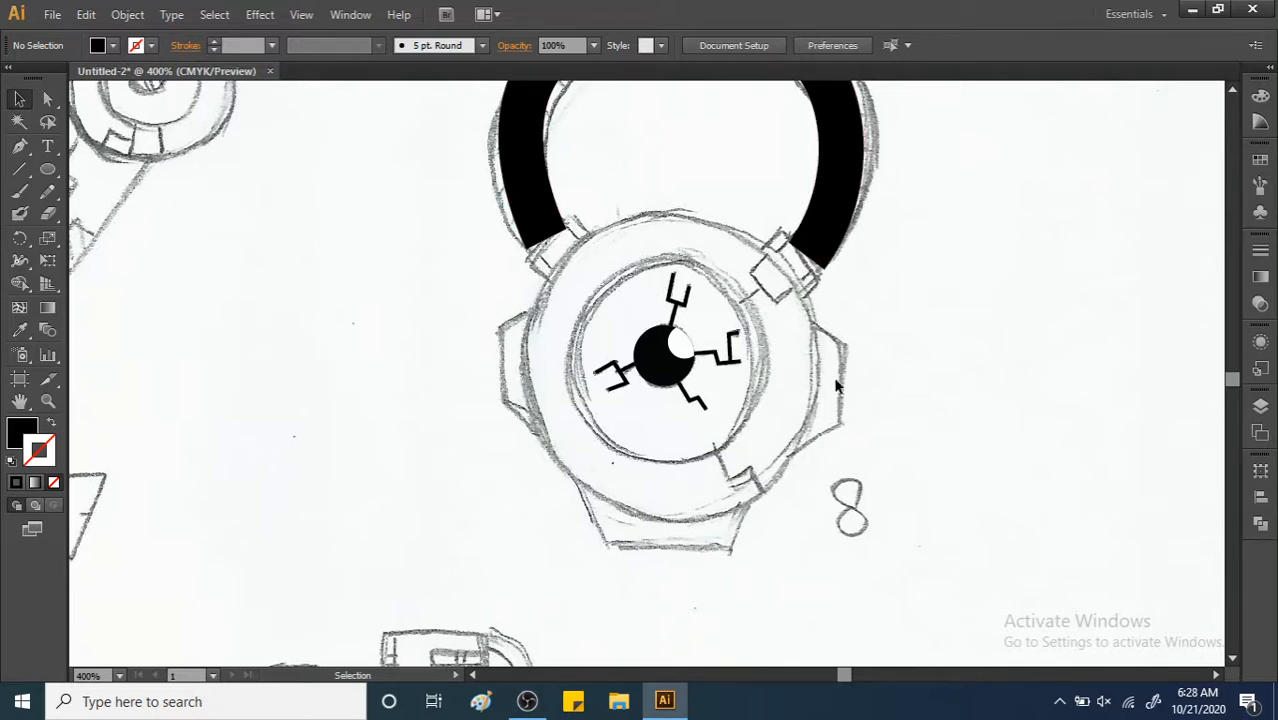
drag(661, 277, 612, 271)
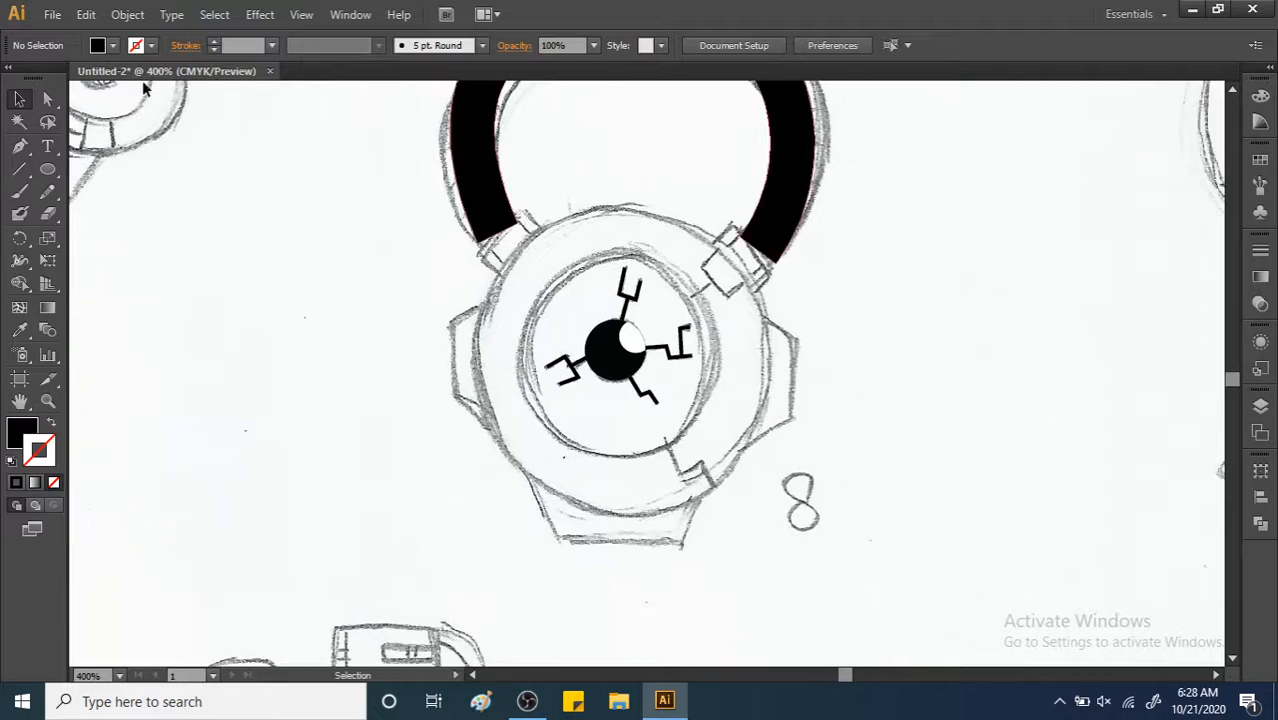
click(45, 175)
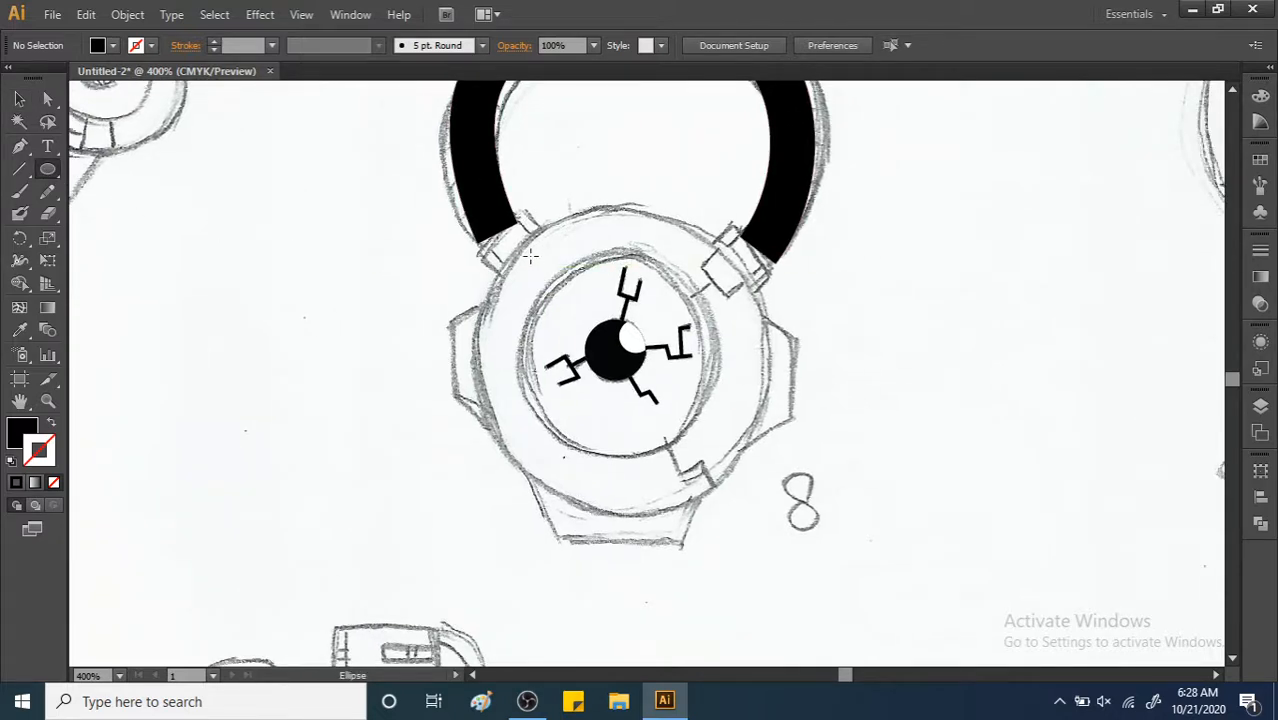
drag(524, 251, 688, 457)
key(v)
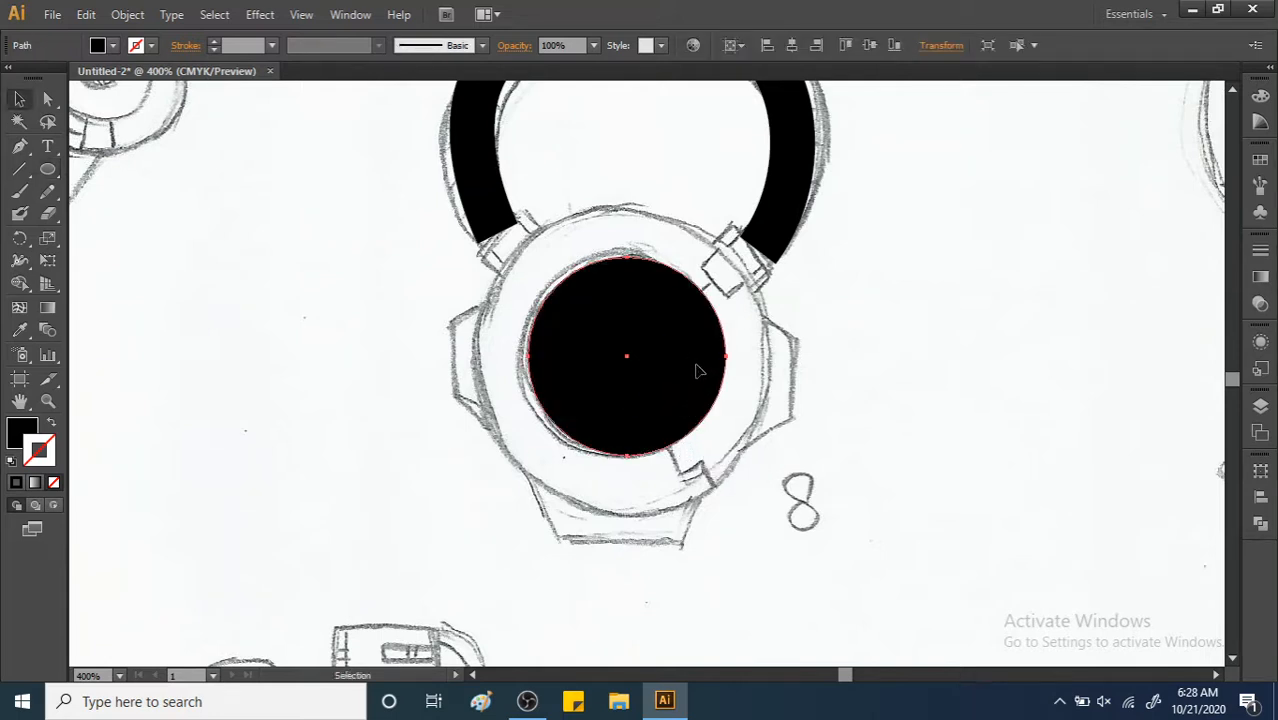
click(96, 46)
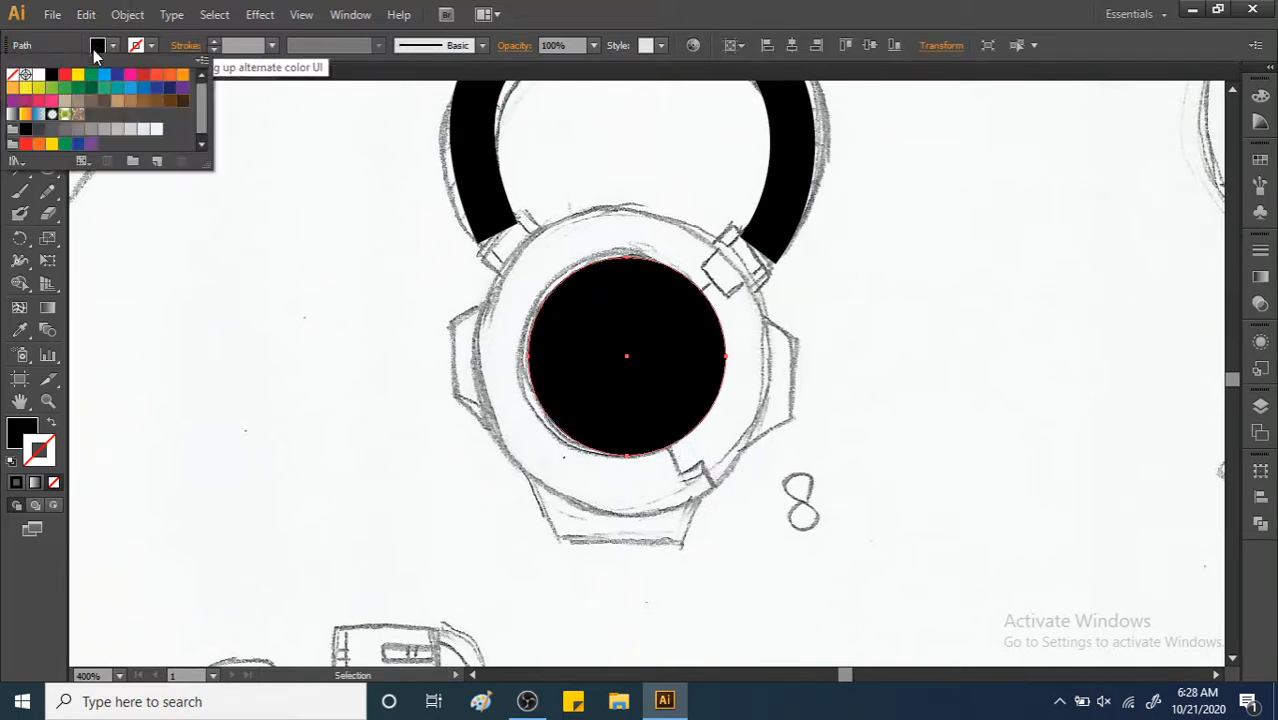
click(182, 75)
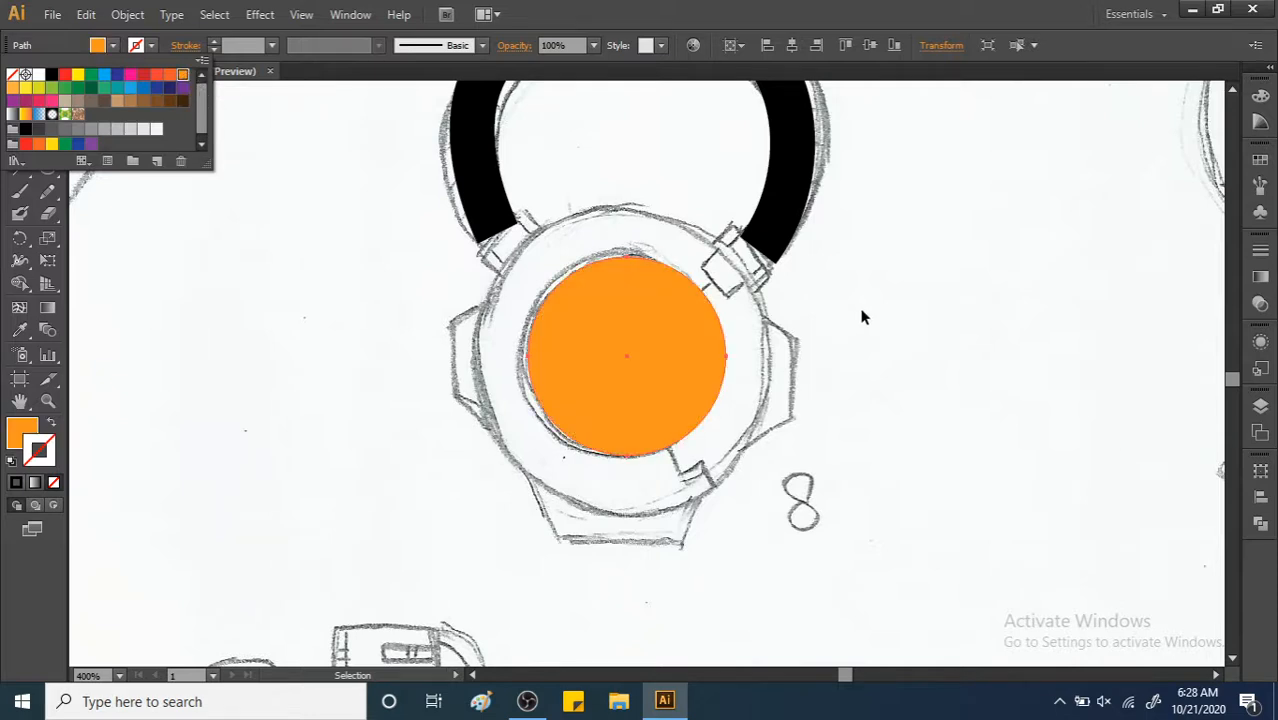
Send the orange circle to the back, nudge it slightly left onto the sketched inner ring, and deselect it.
click(650, 353)
right_click(652, 345)
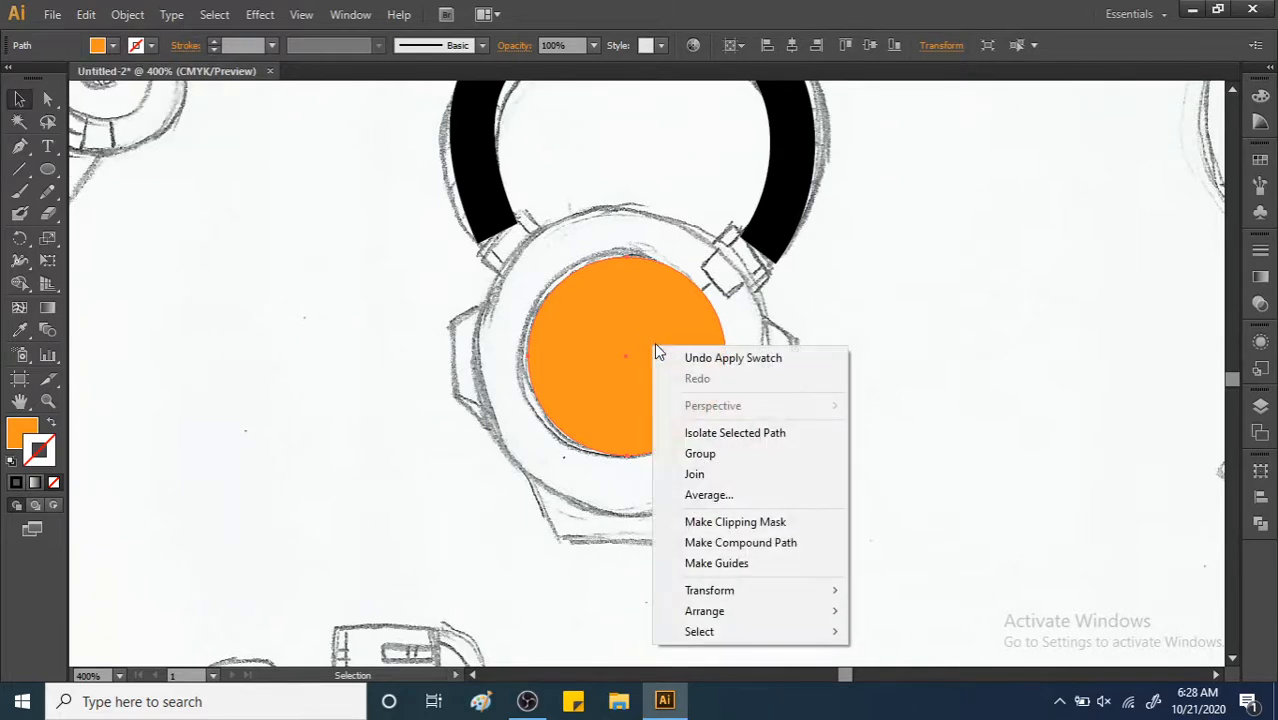
mouse_move(832, 611)
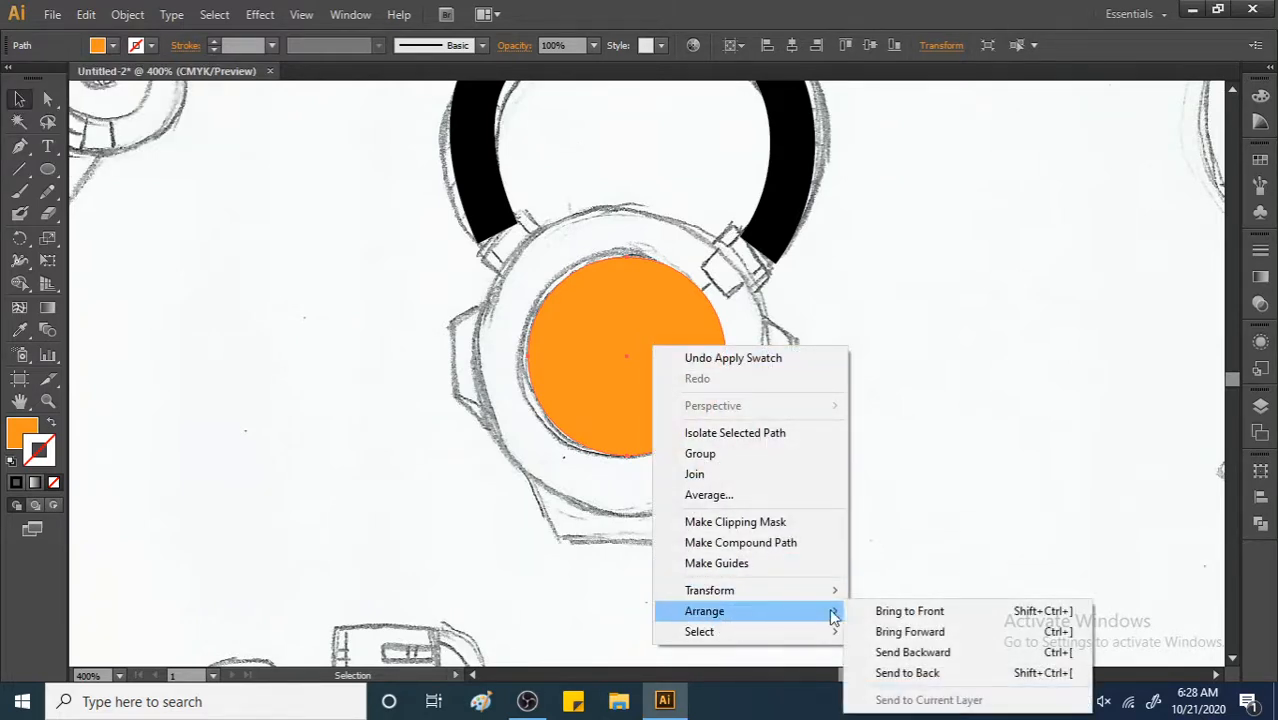
click(906, 673)
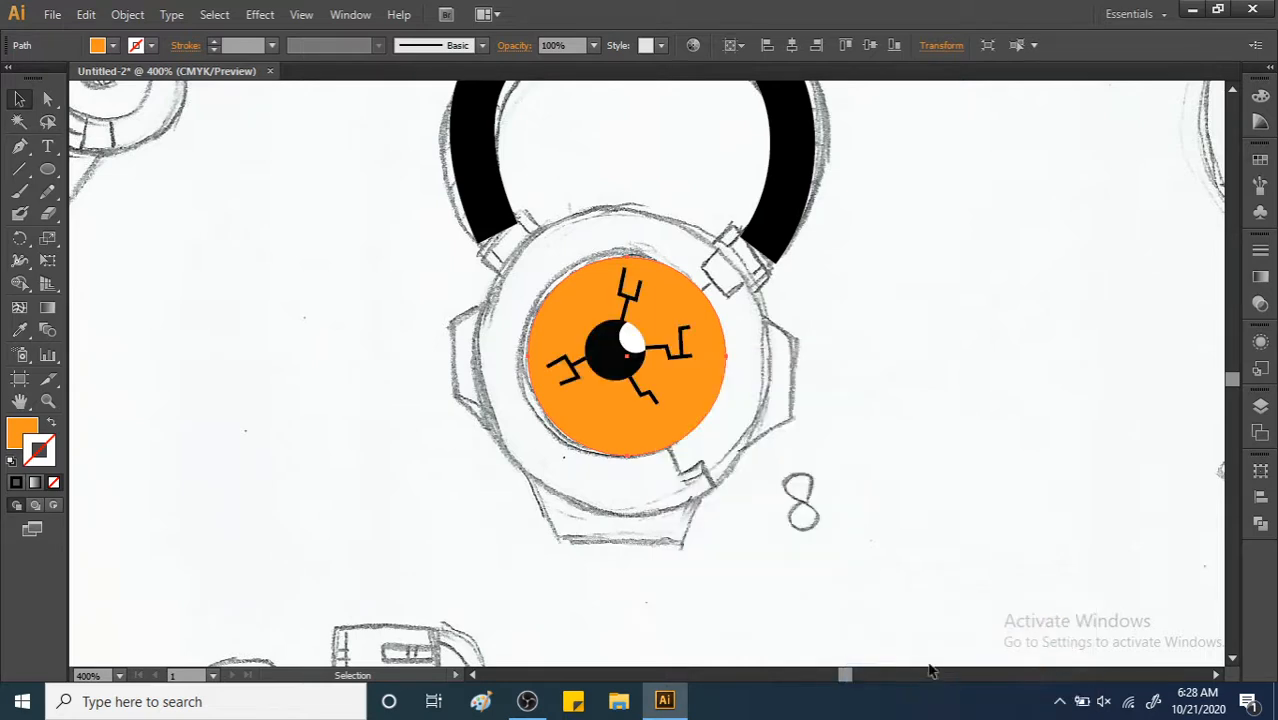
scroll(733, 303, left, 3)
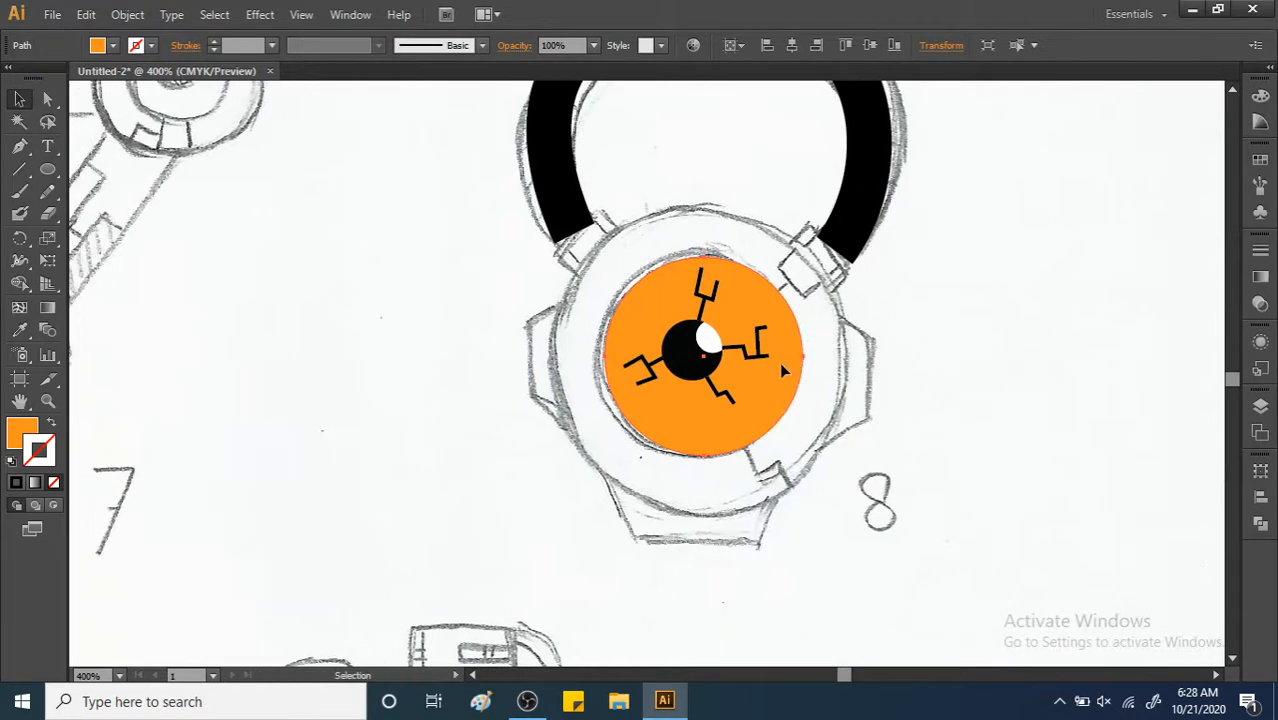
key(Left)
key(Left)
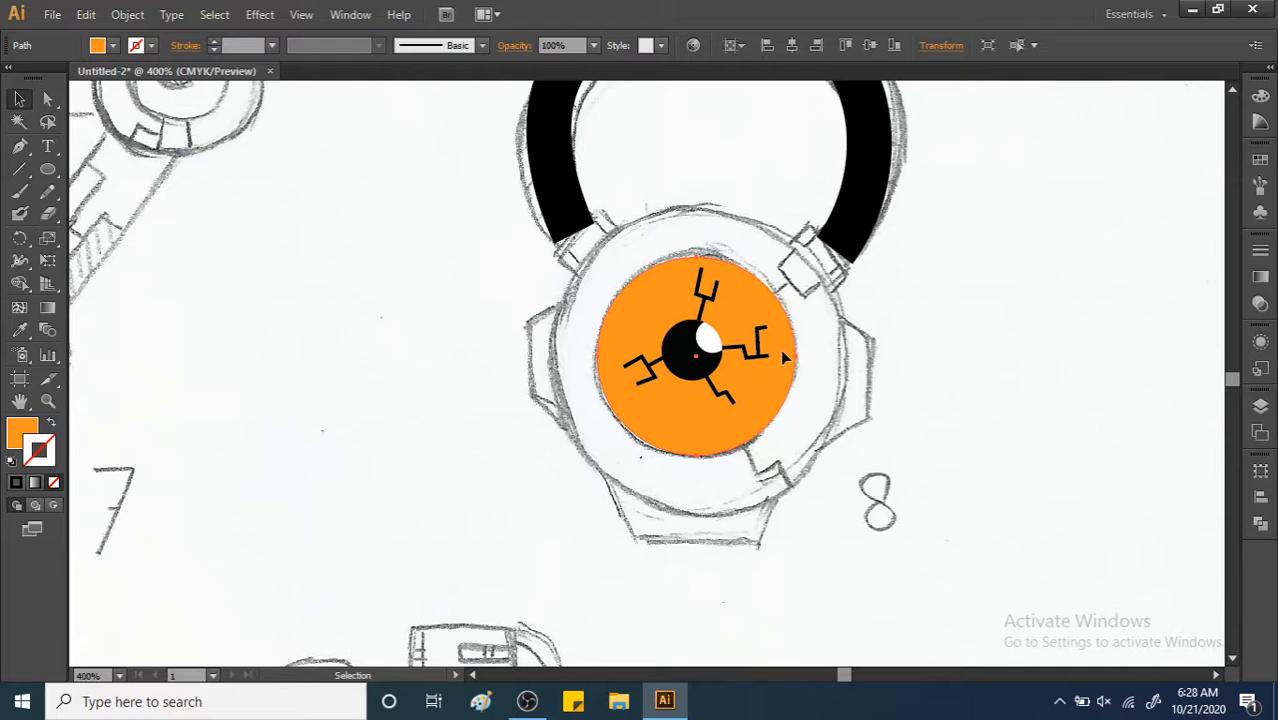
key(Right)
click(1087, 302)
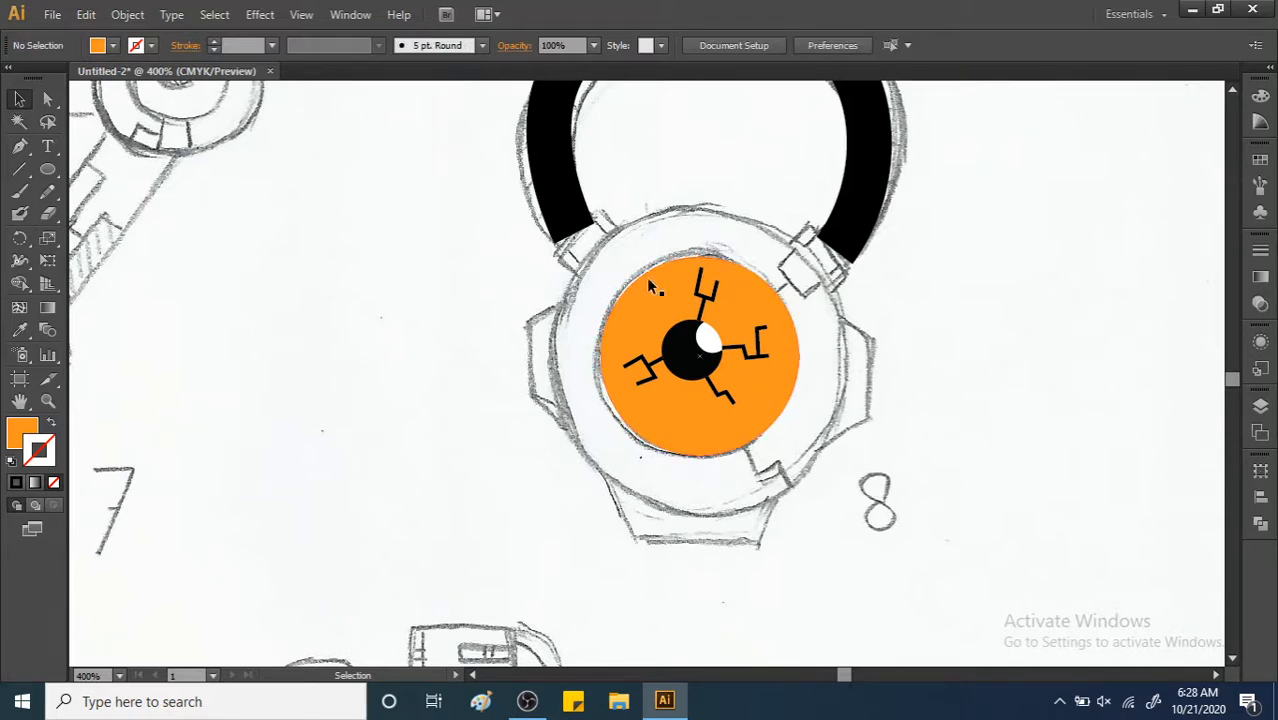
Give the orange circle a 1 pt black stroke and deselect it.
click(650, 312)
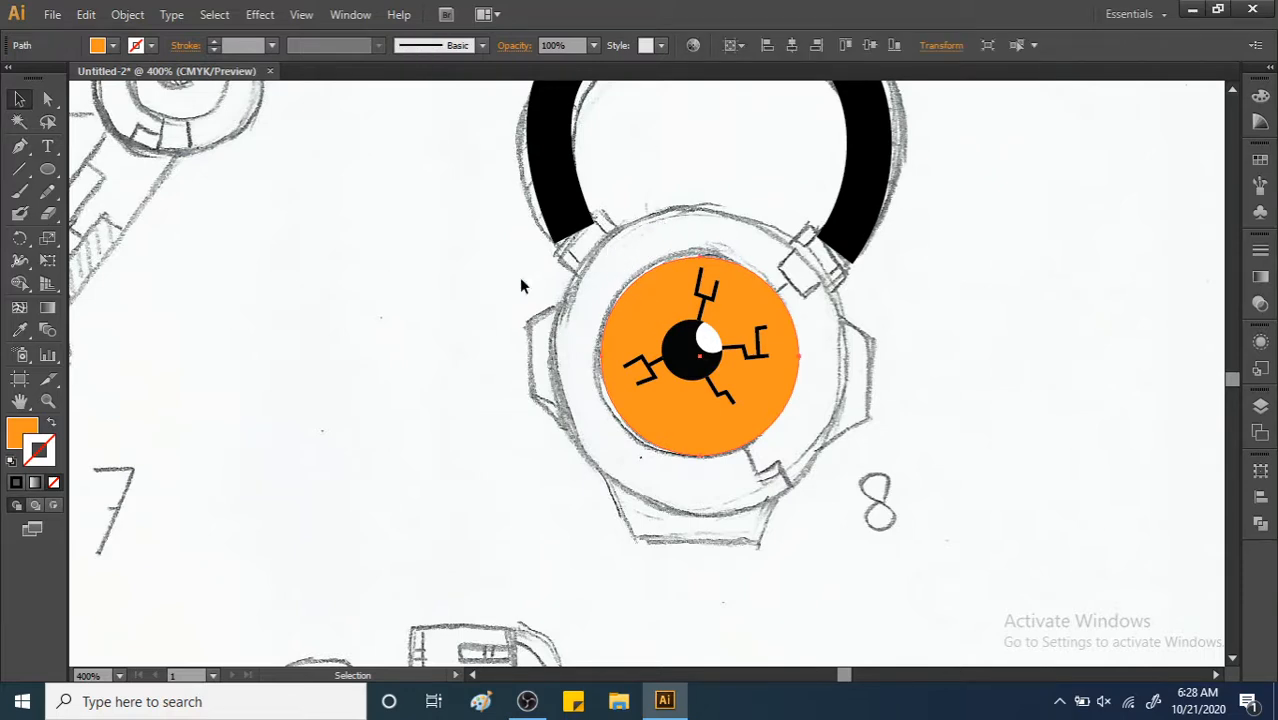
click(113, 45)
click(52, 75)
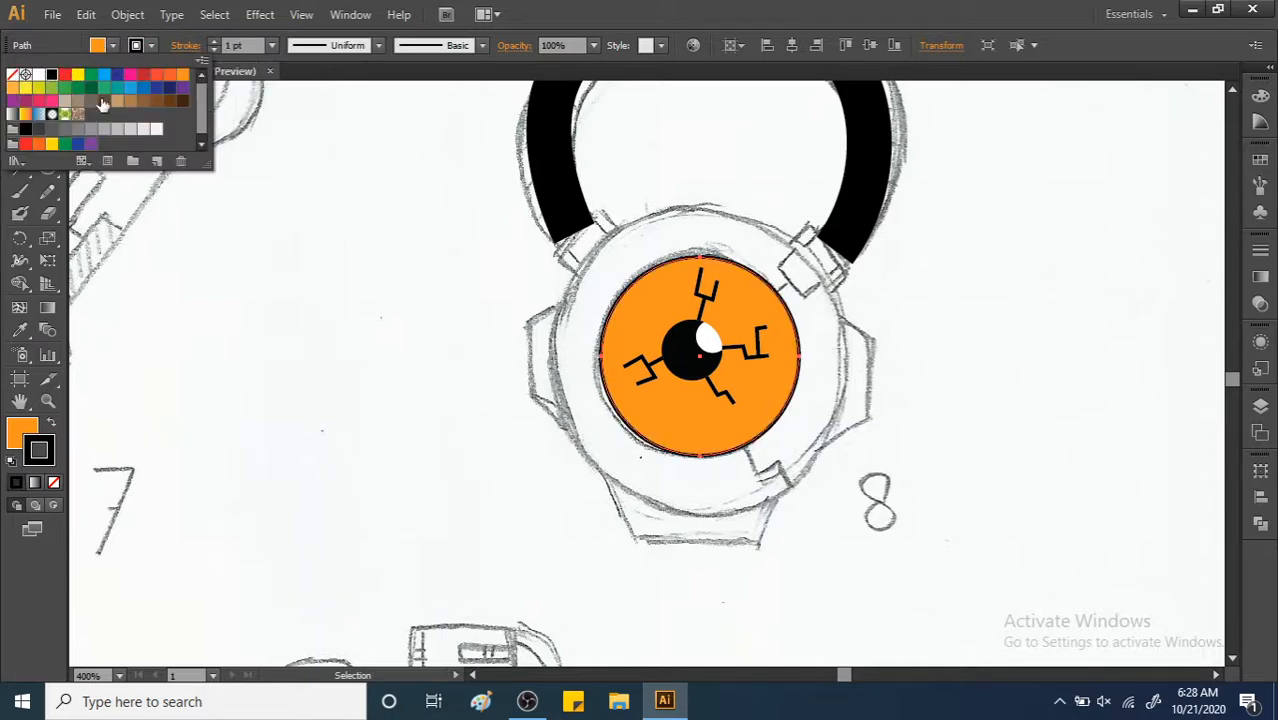
click(353, 234)
click(447, 240)
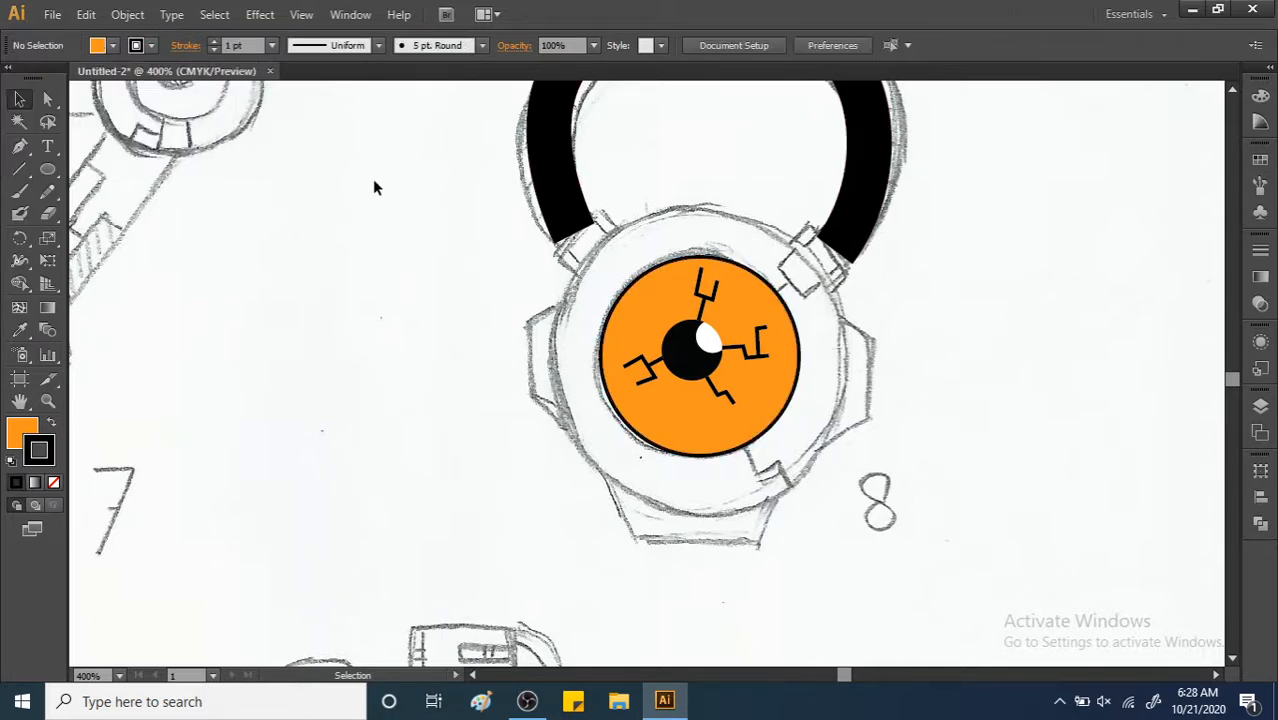
Draw a larger circle over the sketched outer ring of the 8's lower body and send it to the back.
click(48, 170)
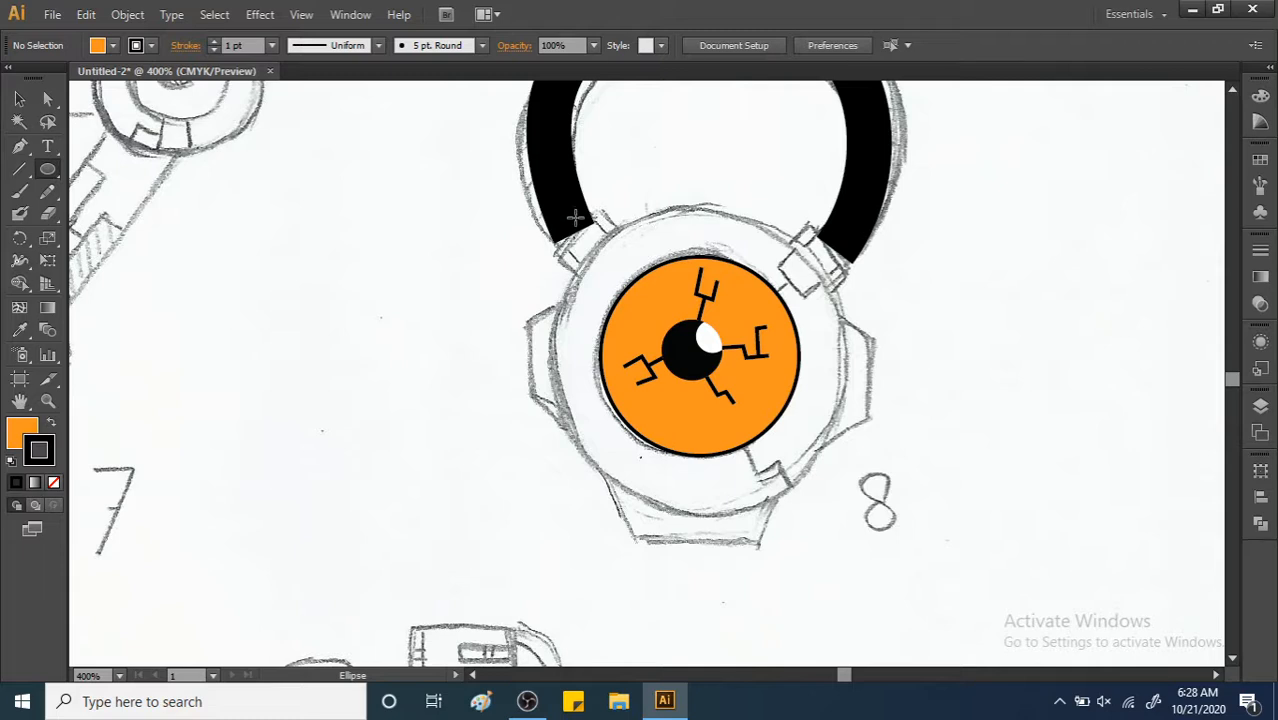
drag(555, 210, 777, 512)
key(v)
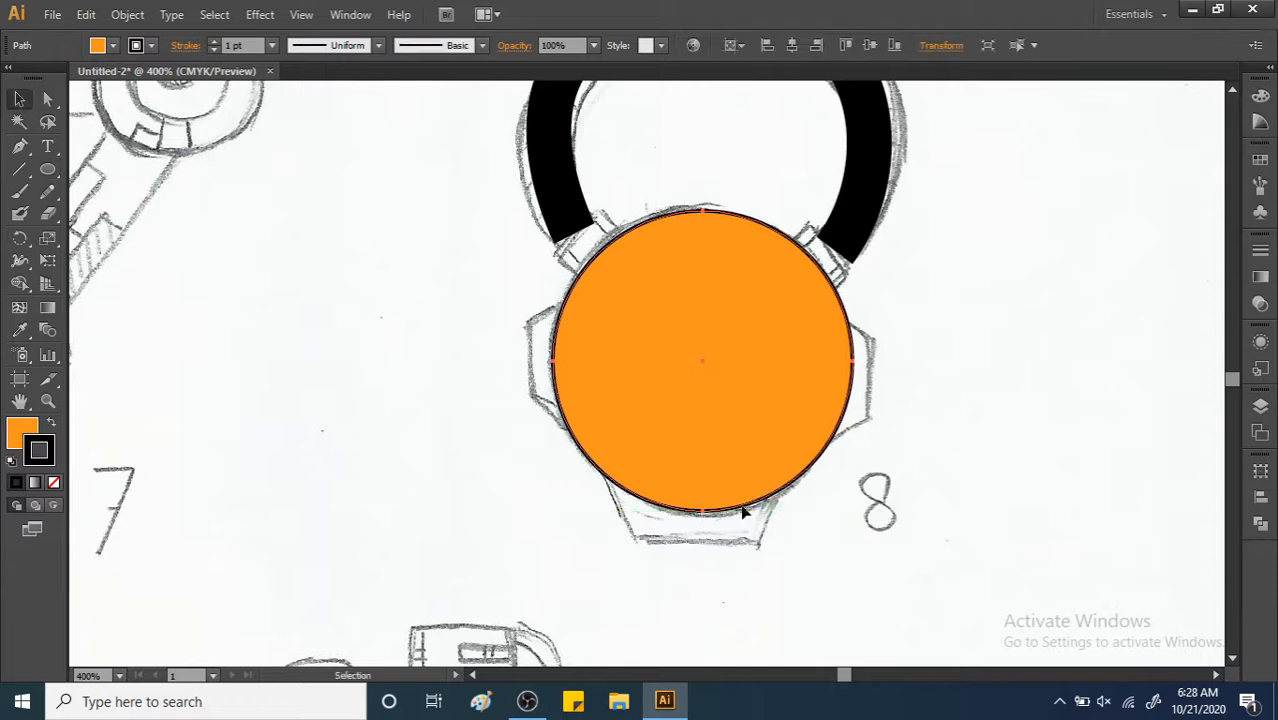
right_click(771, 401)
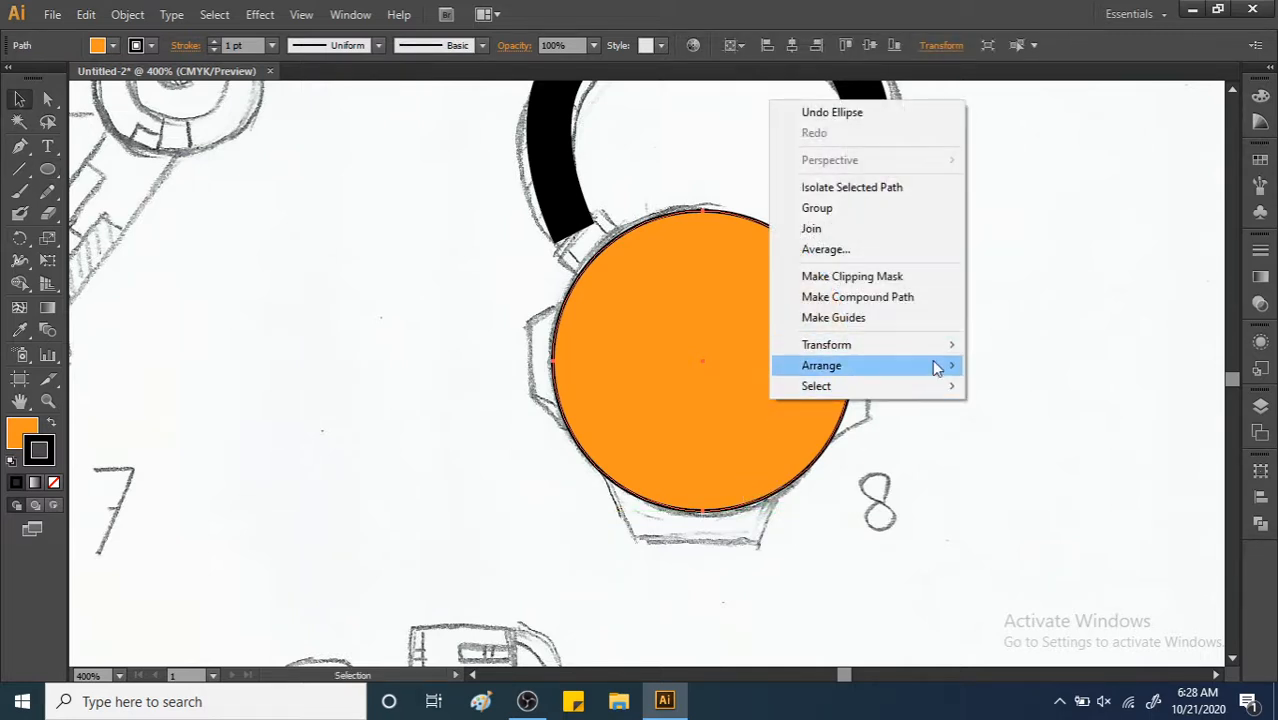
mouse_move(940, 372)
click(1022, 438)
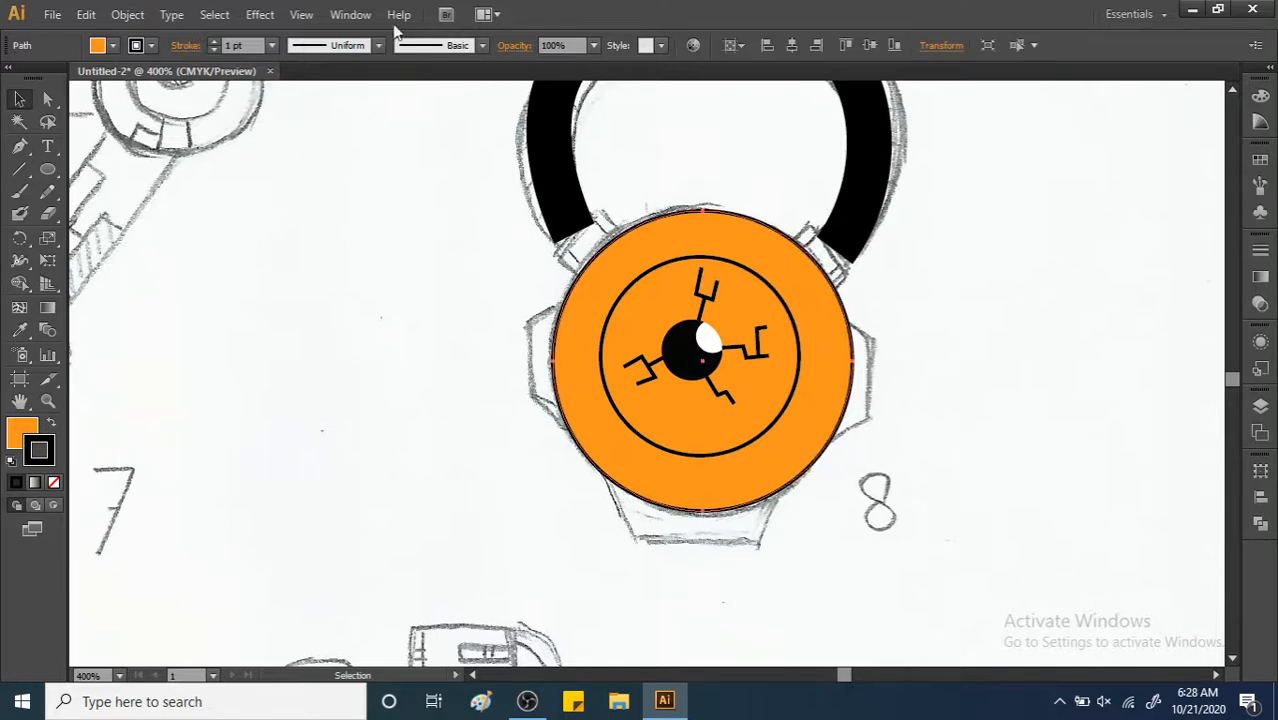
Fill the large outer circle with medium gray and deselect it.
click(96, 49)
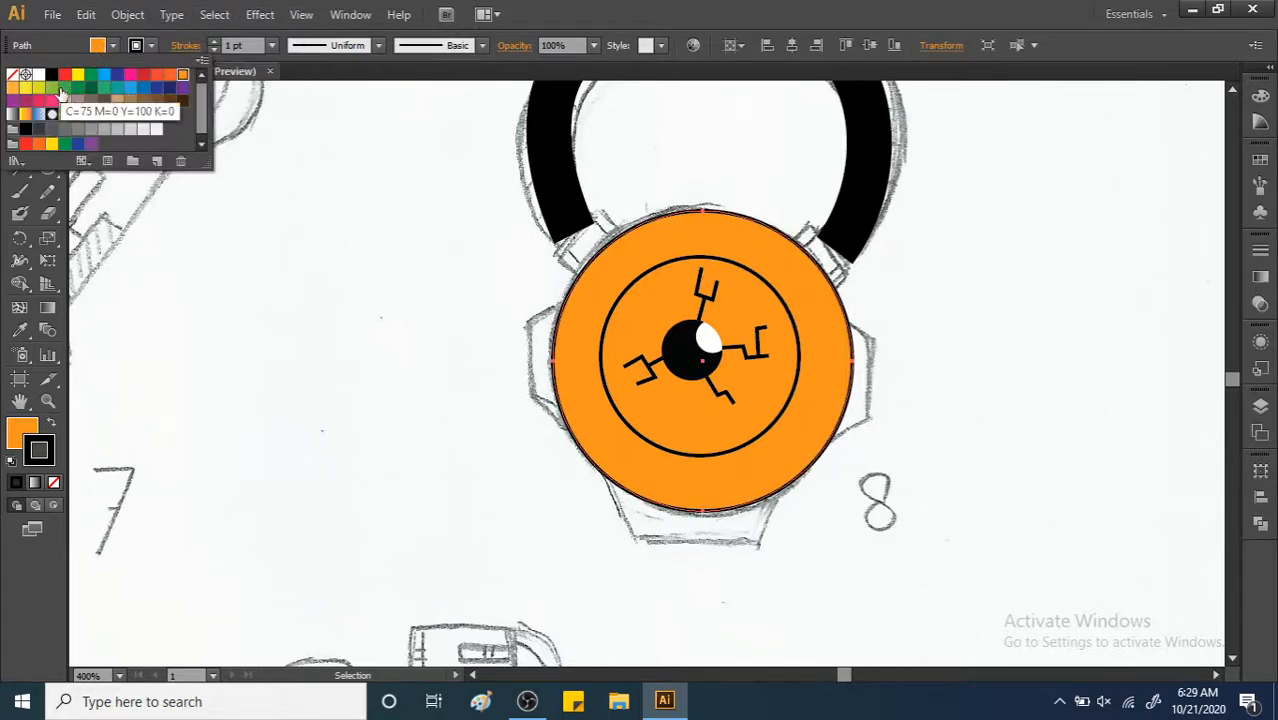
click(79, 131)
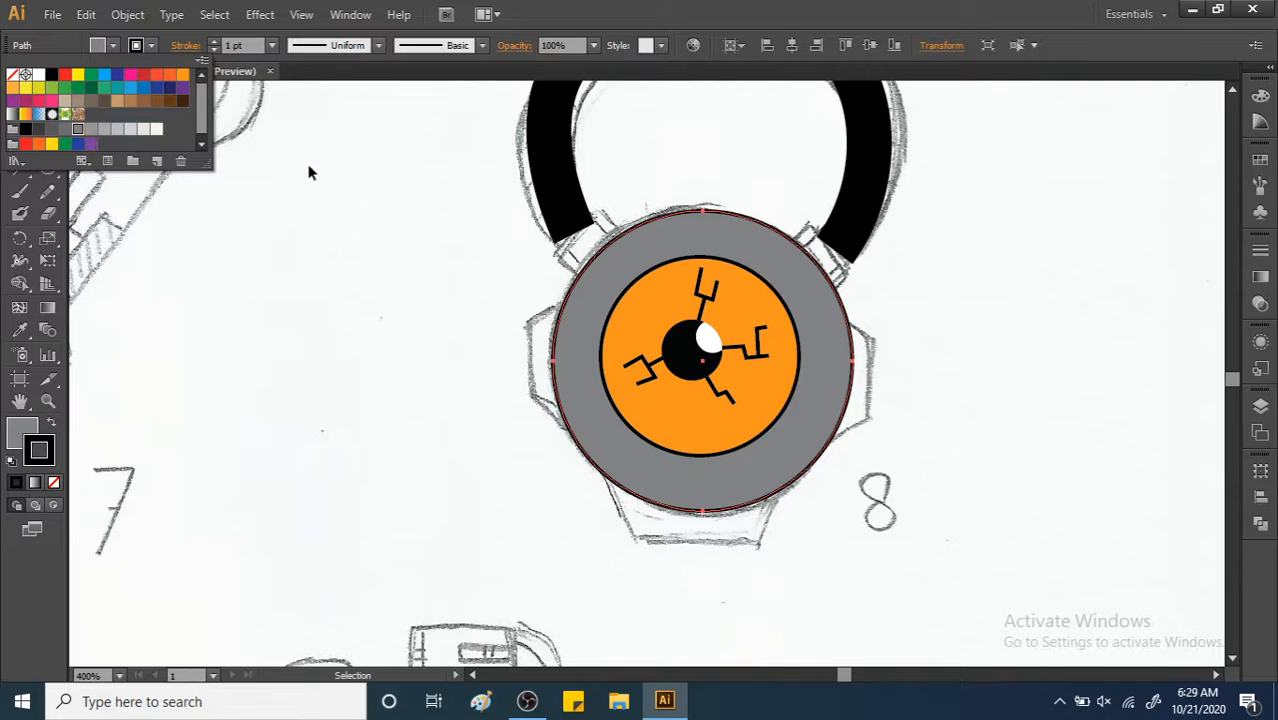
click(353, 183)
click(898, 433)
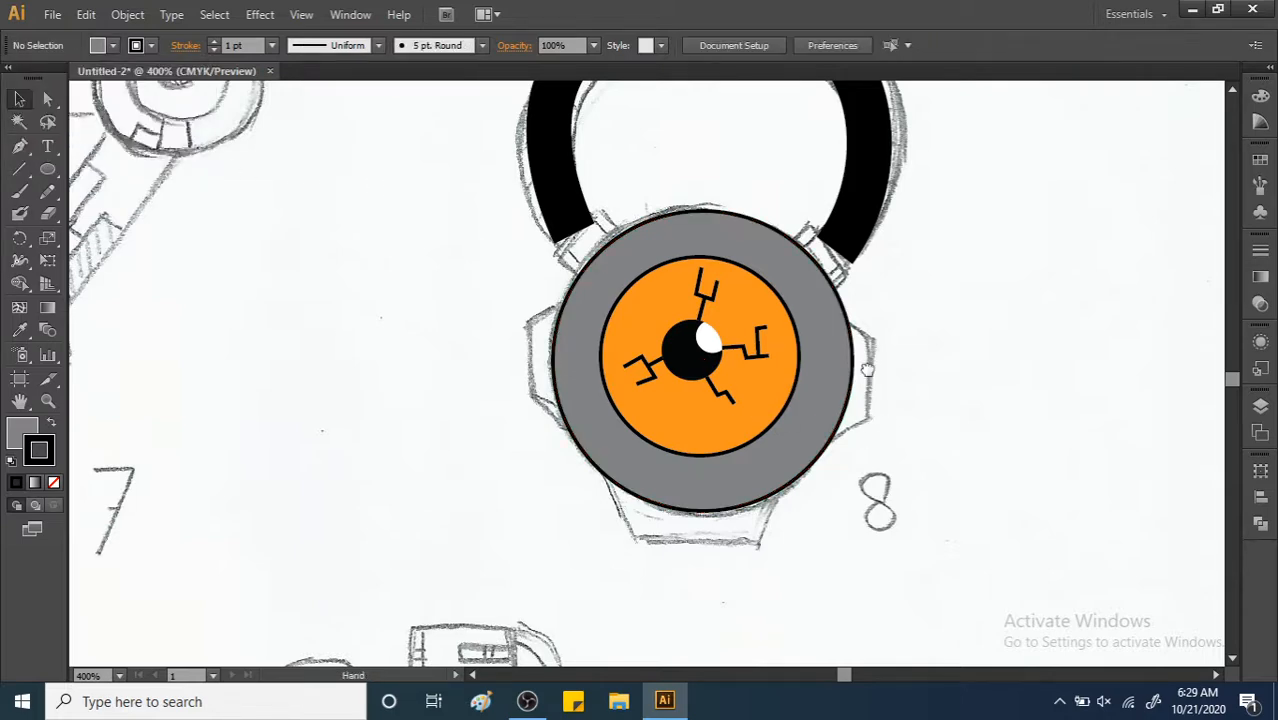
drag(866, 363, 829, 343)
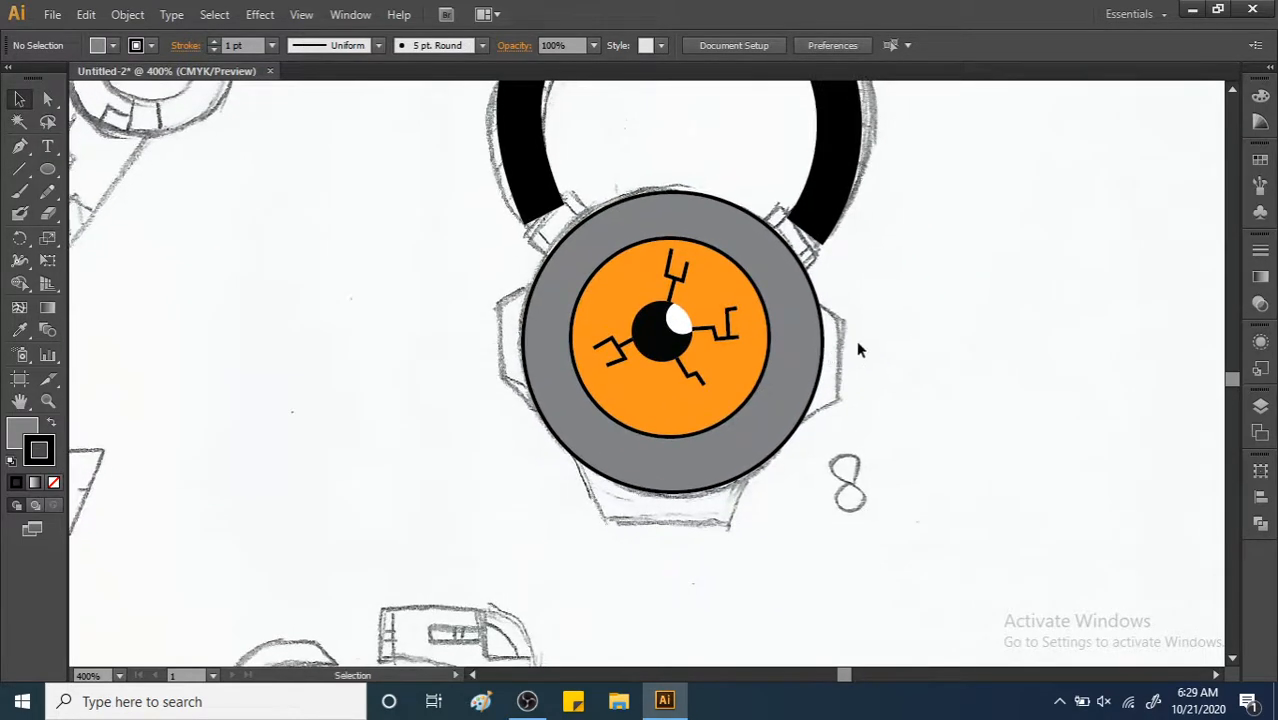
Draw a closed four-sided foot shape with the Pen tool over the sketched base beneath the large gray circle and deselect it.
drag(845, 398, 876, 350)
drag(866, 304, 826, 306)
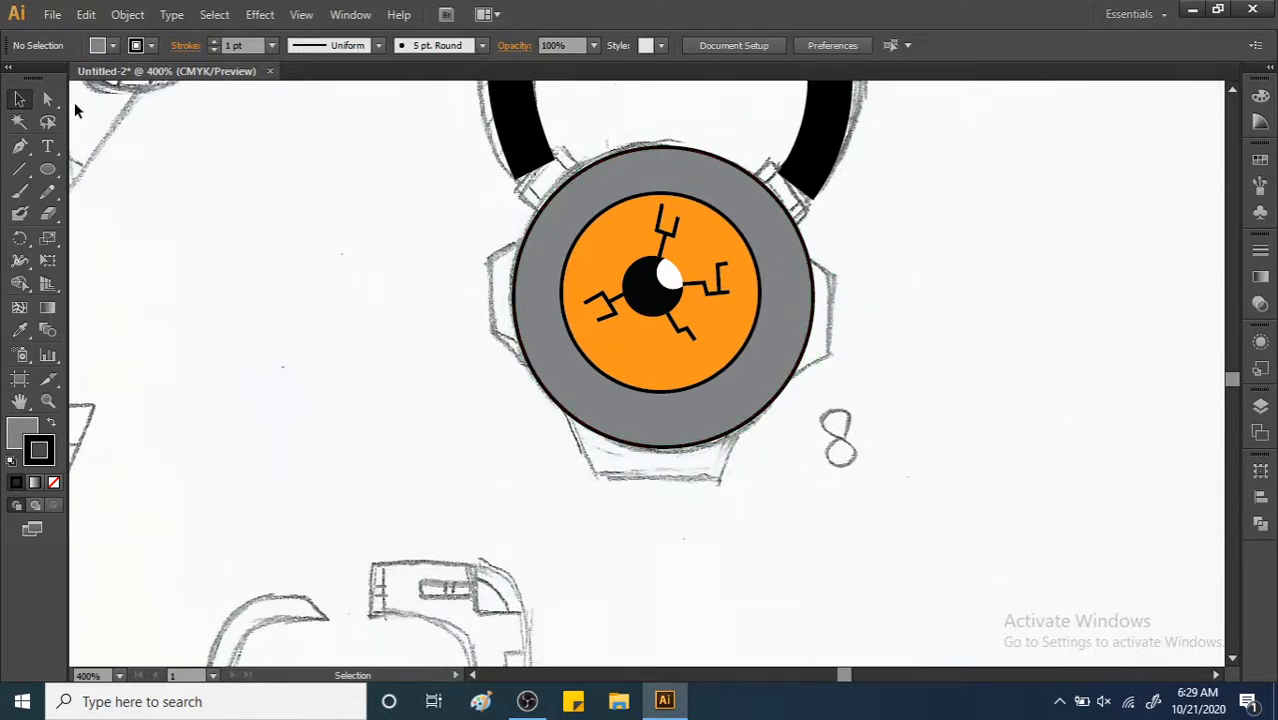
click(19, 146)
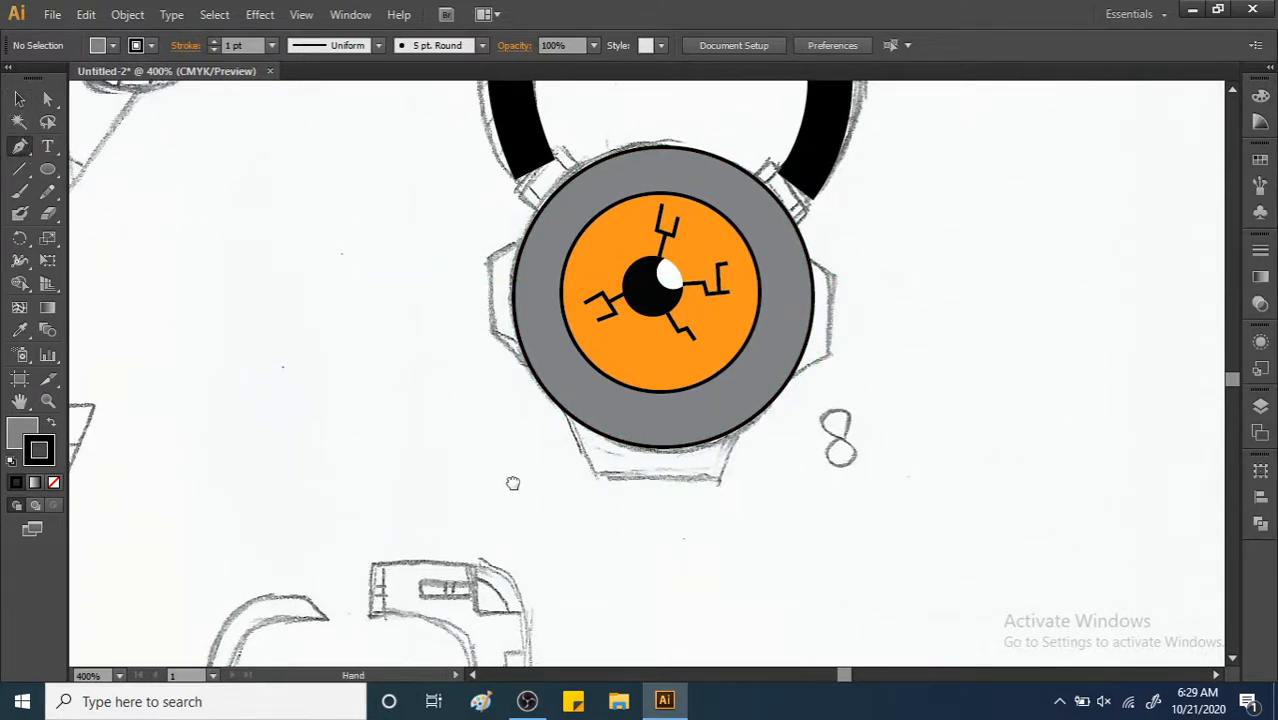
drag(513, 483, 530, 373)
click(579, 294)
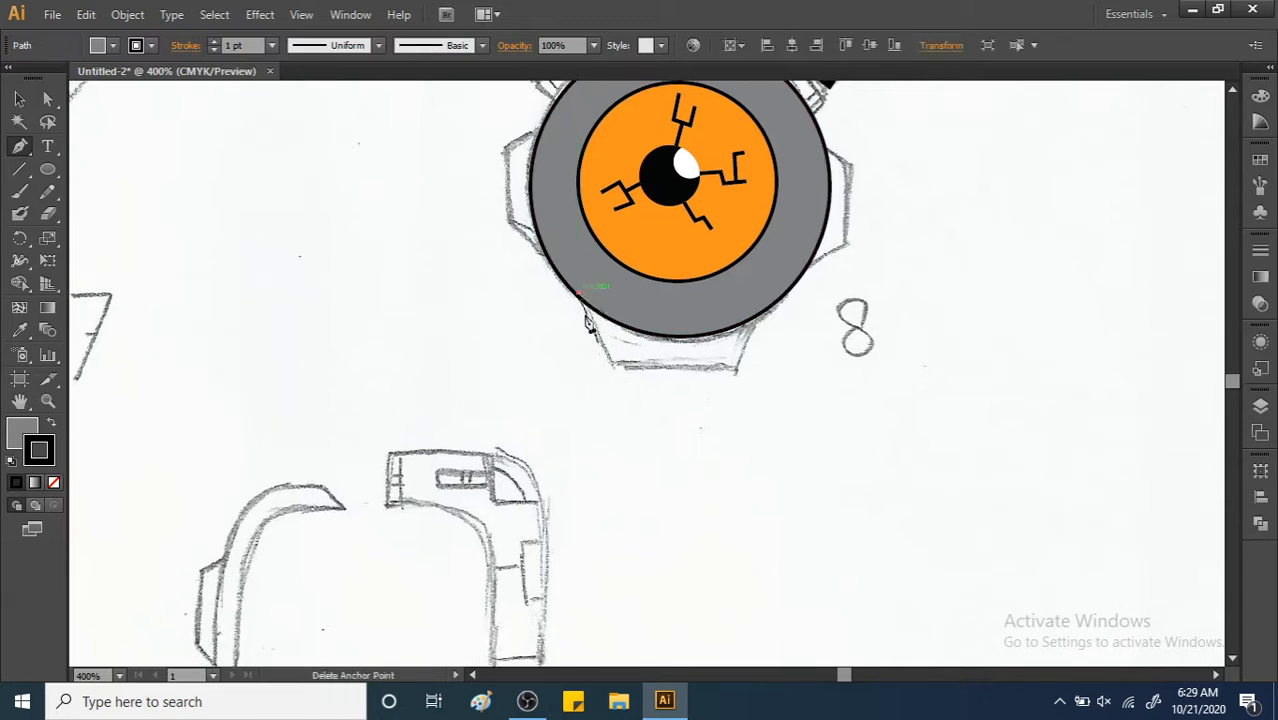
click(610, 365)
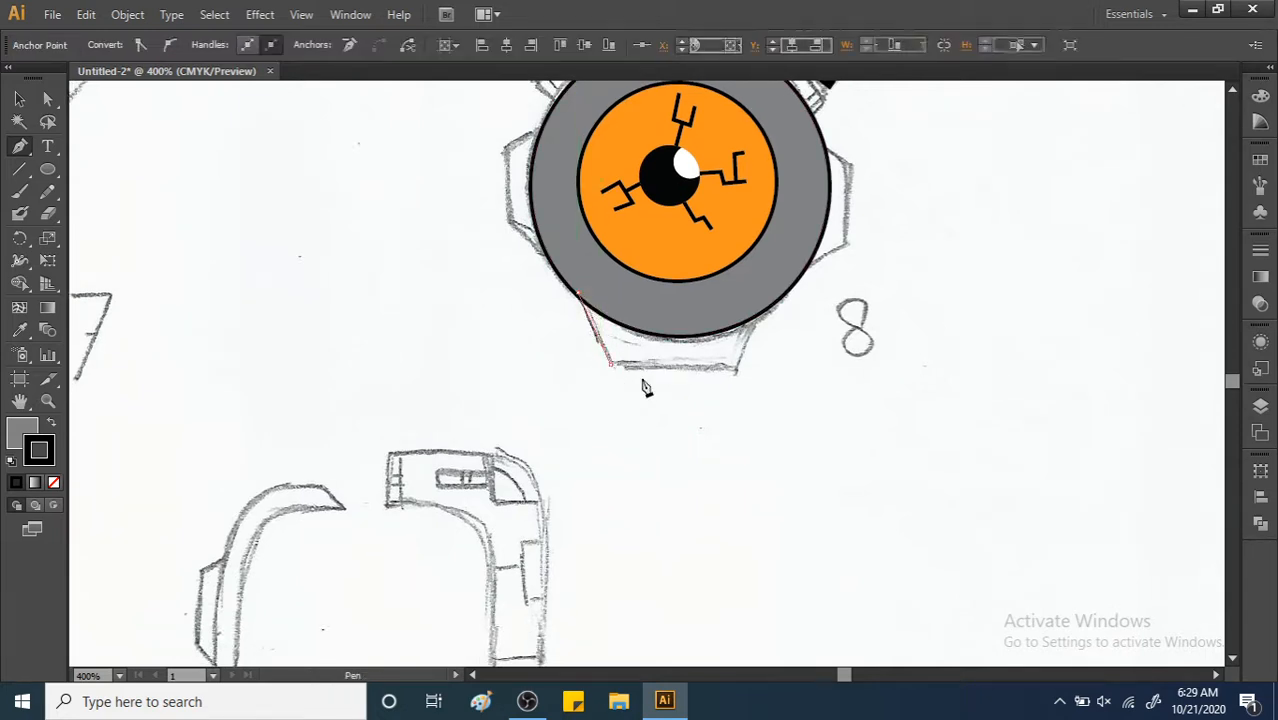
click(737, 367)
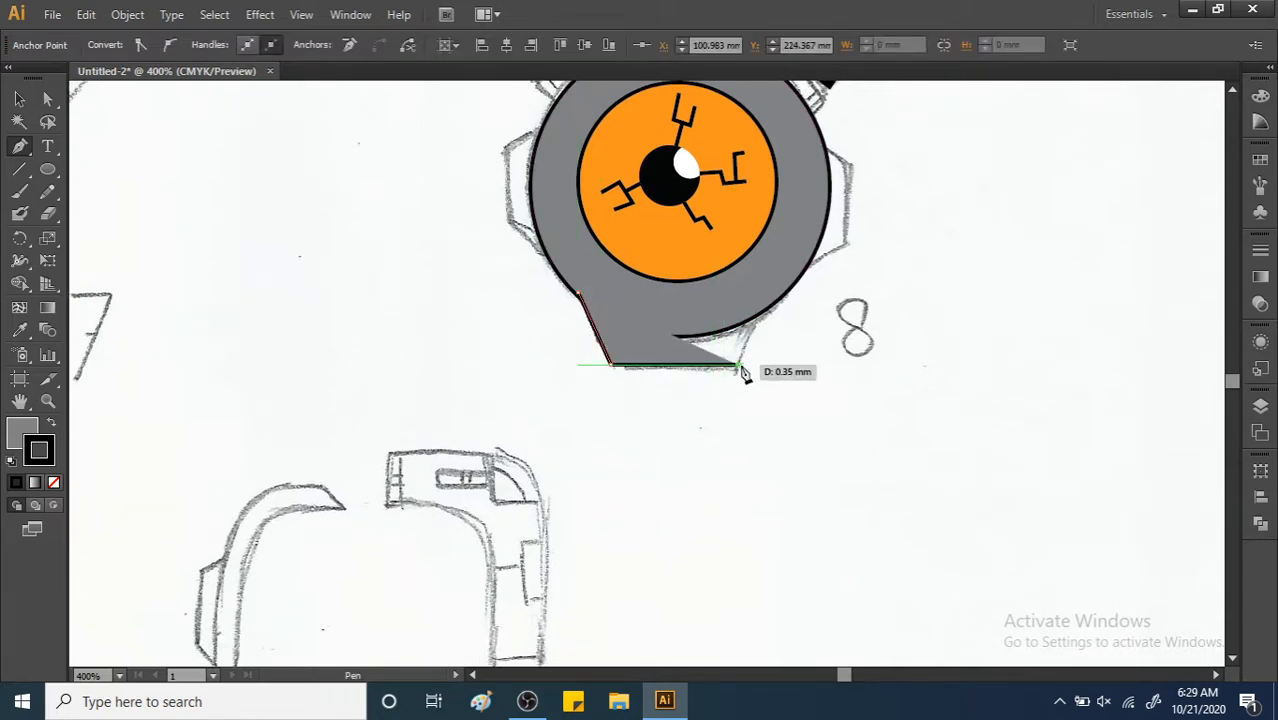
click(783, 316)
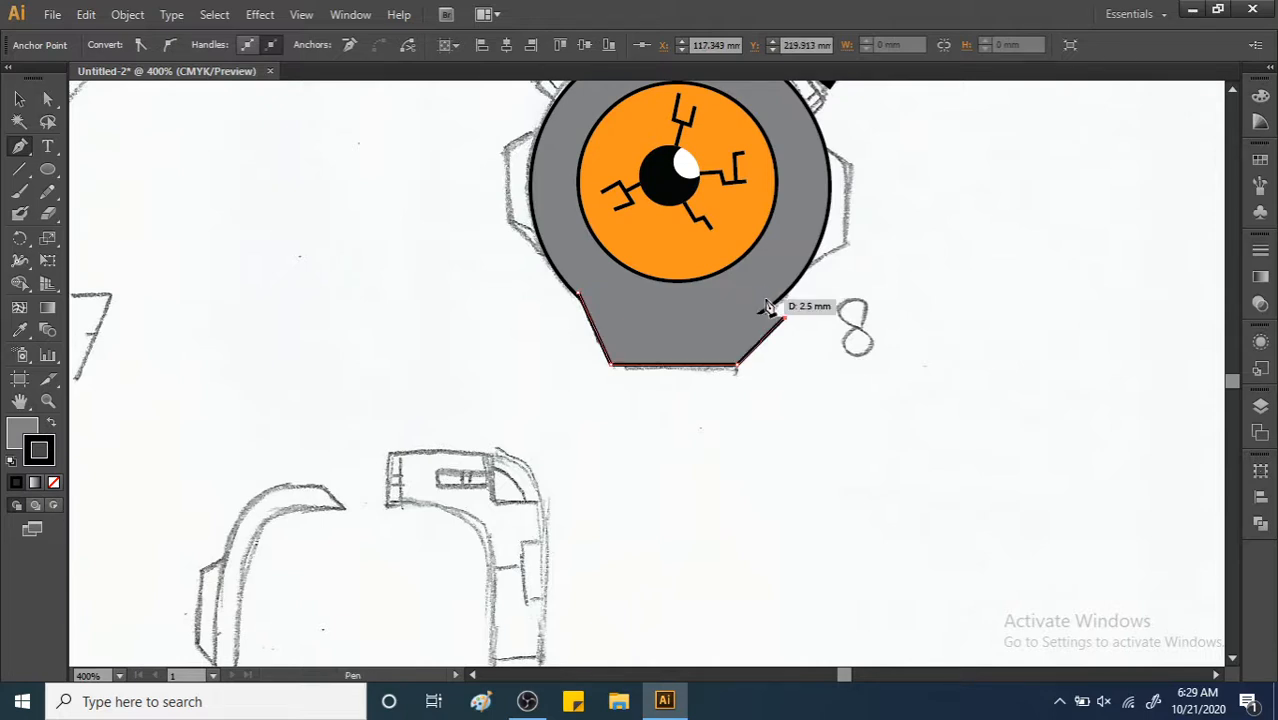
key(ctrl+z)
click(766, 298)
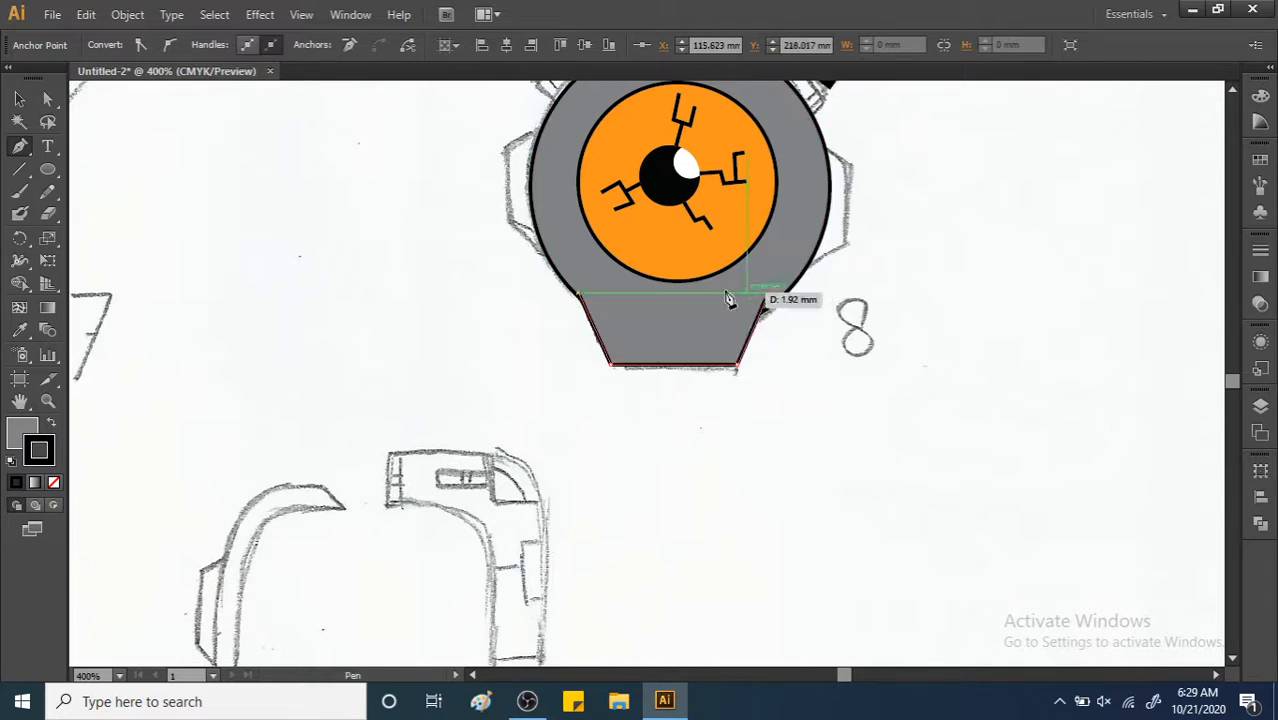
click(580, 293)
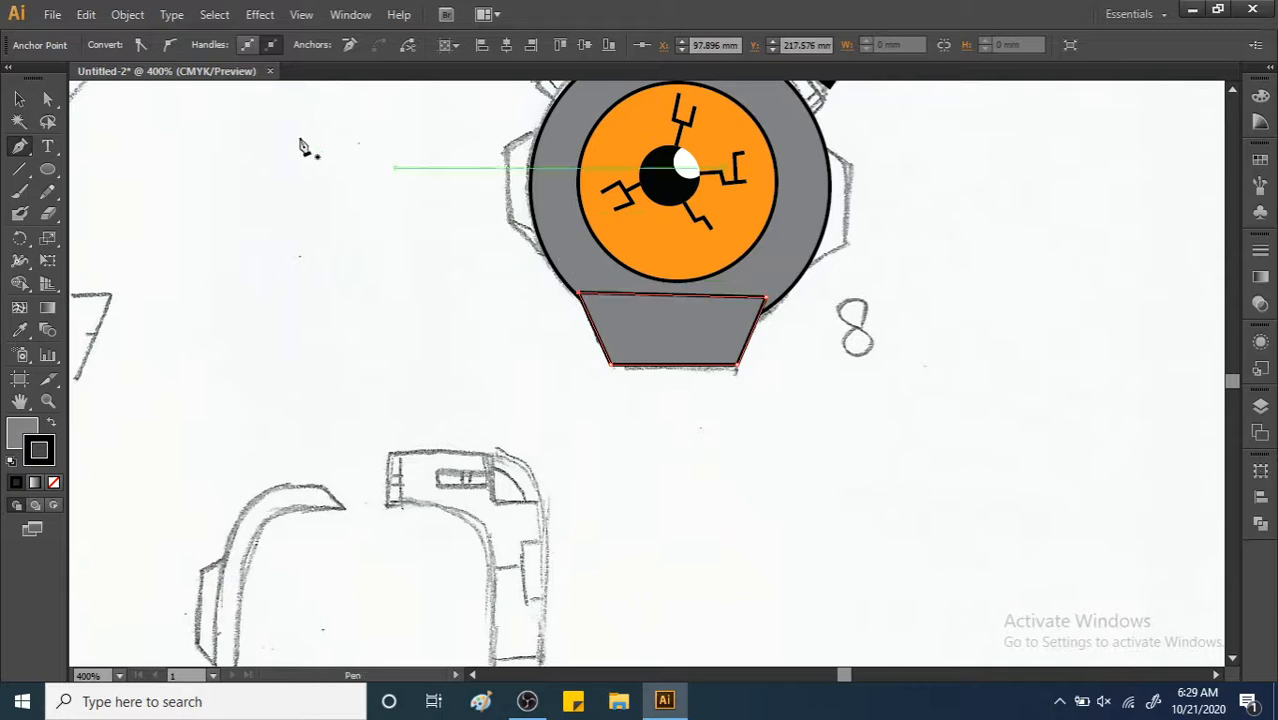
key(v)
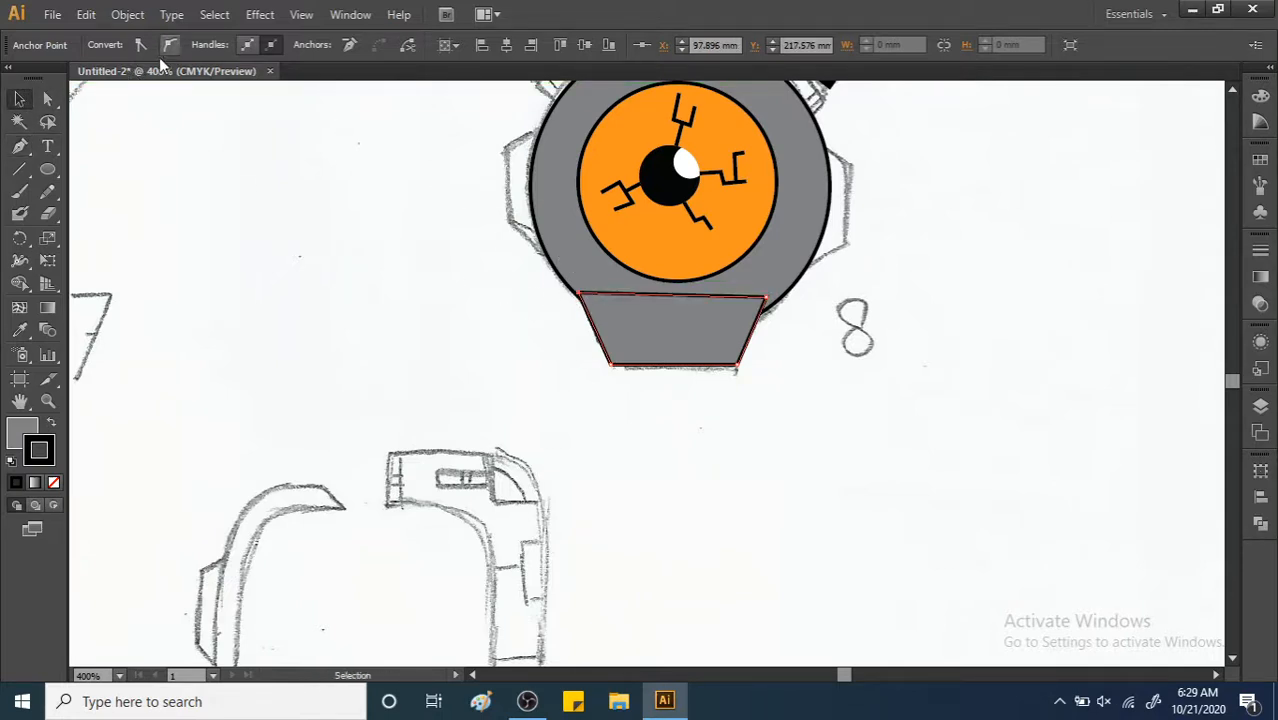
click(312, 191)
Fill the trapezoid foot under the large gray circle with white and deselect it.
click(618, 349)
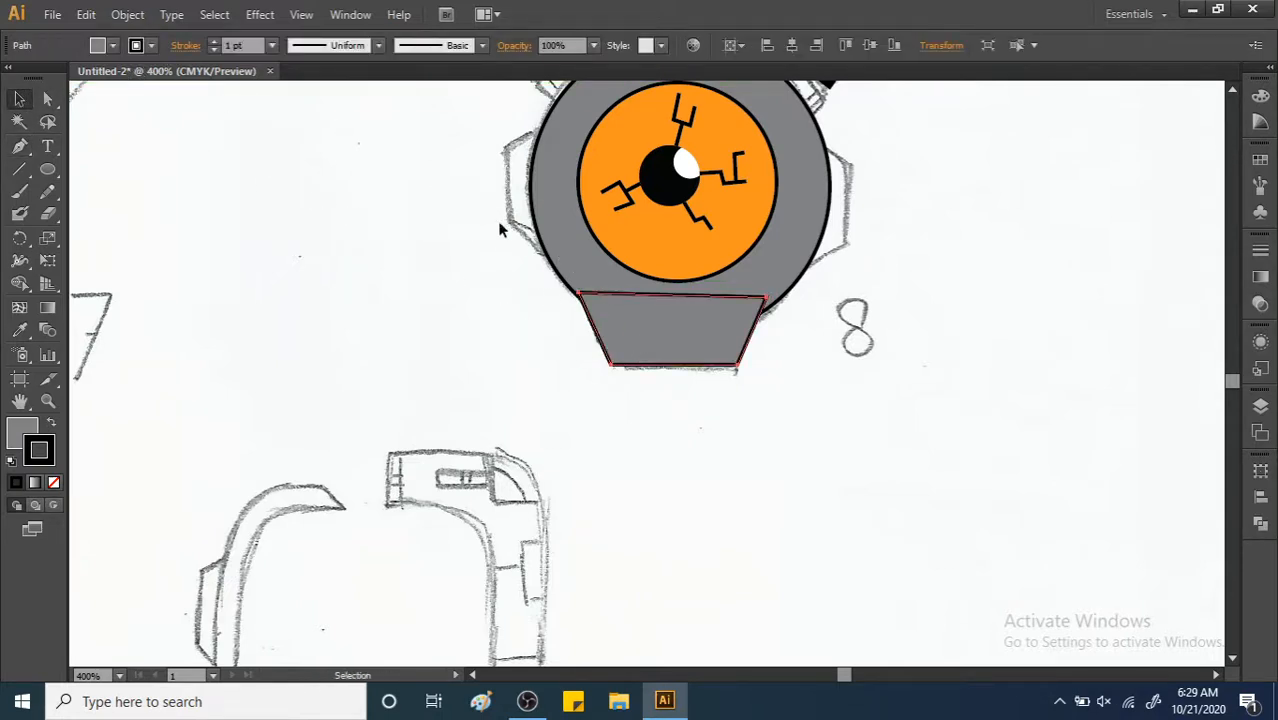
click(113, 46)
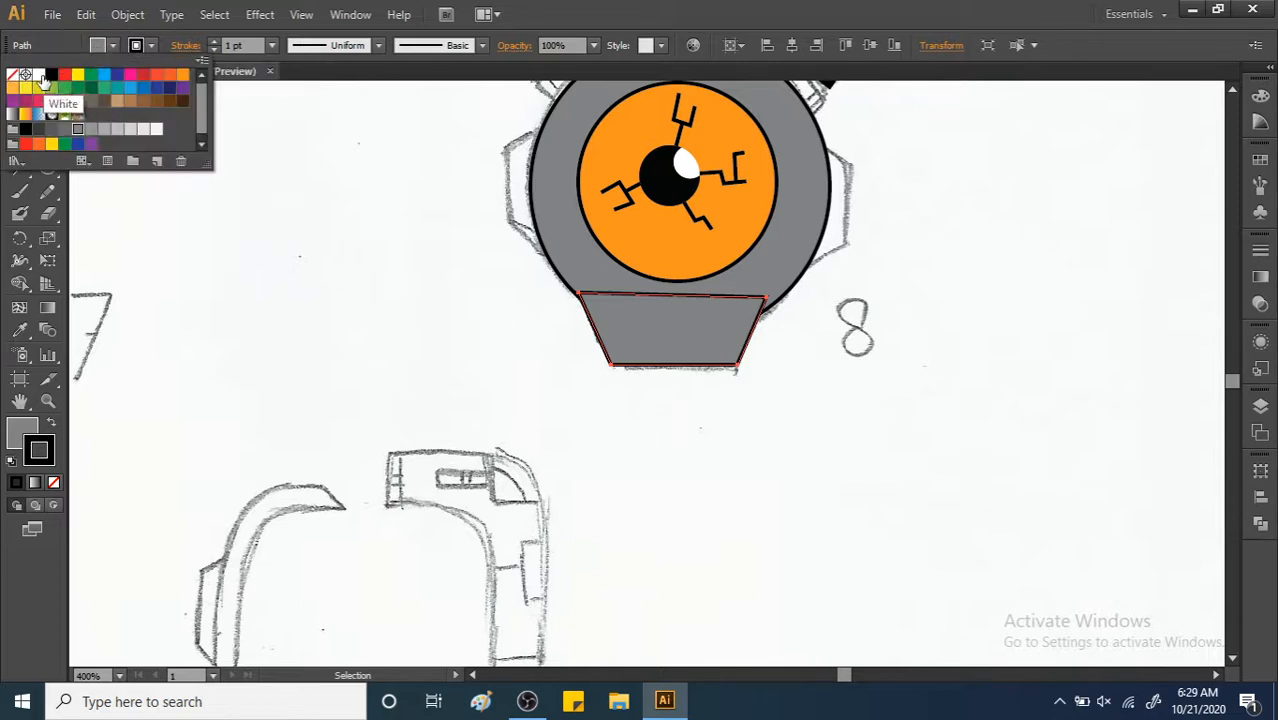
click(43, 80)
click(300, 210)
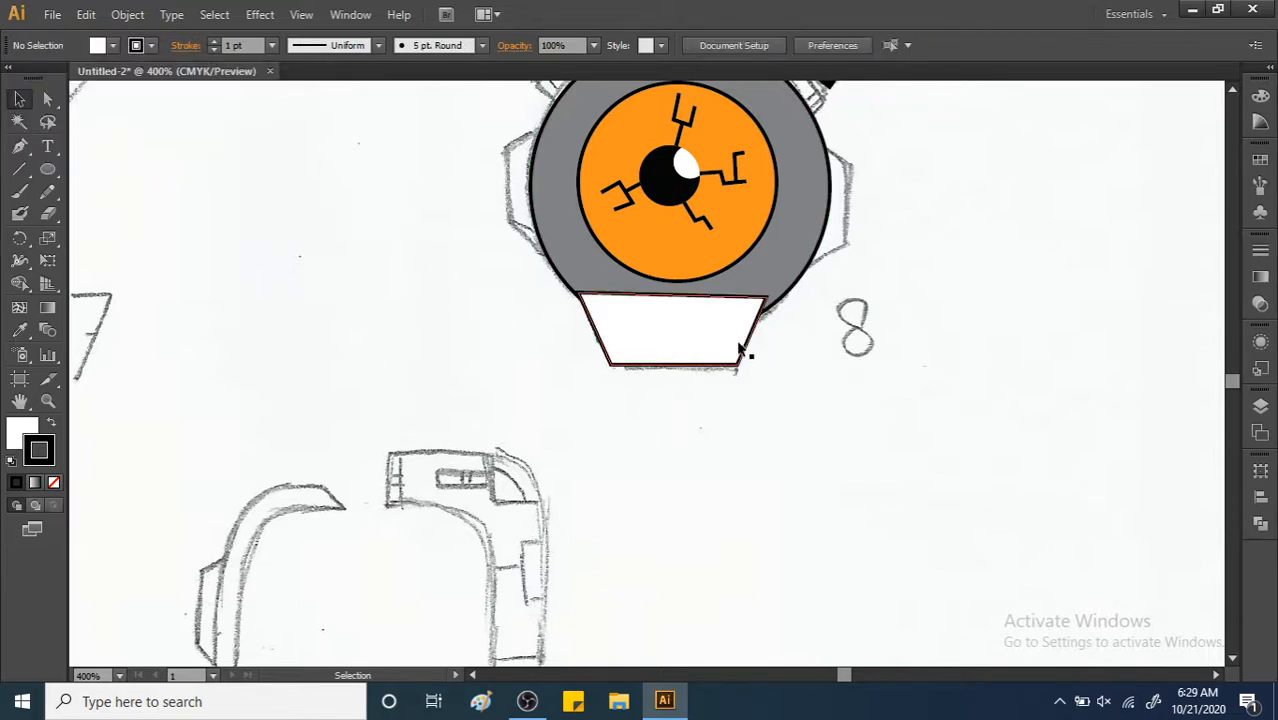
right_click(696, 334)
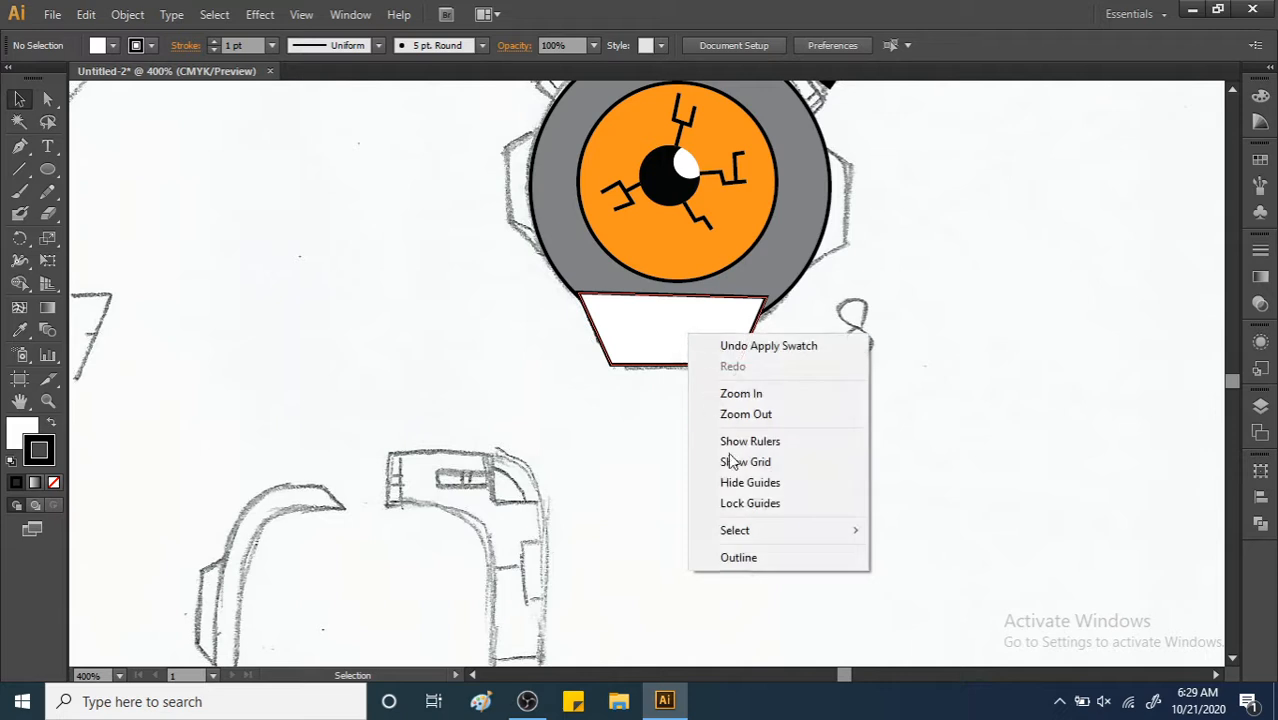
click(664, 406)
click(673, 348)
right_click(673, 348)
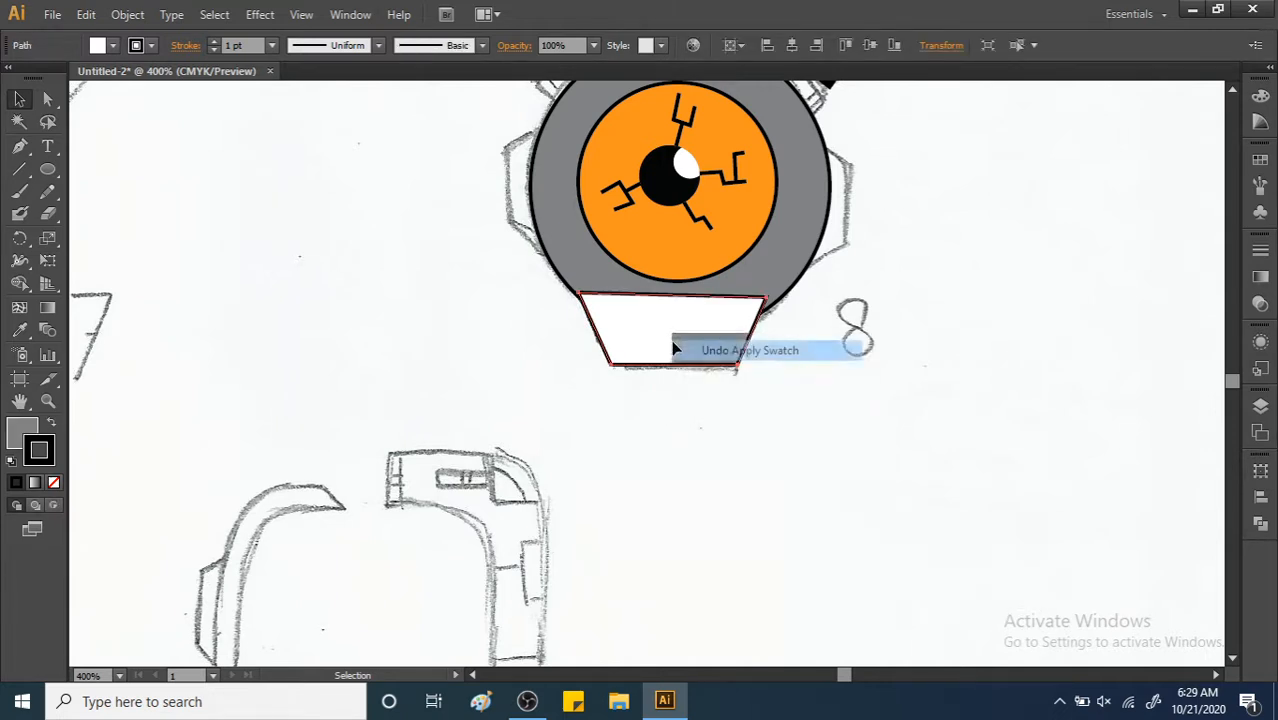
click(690, 348)
click(692, 343)
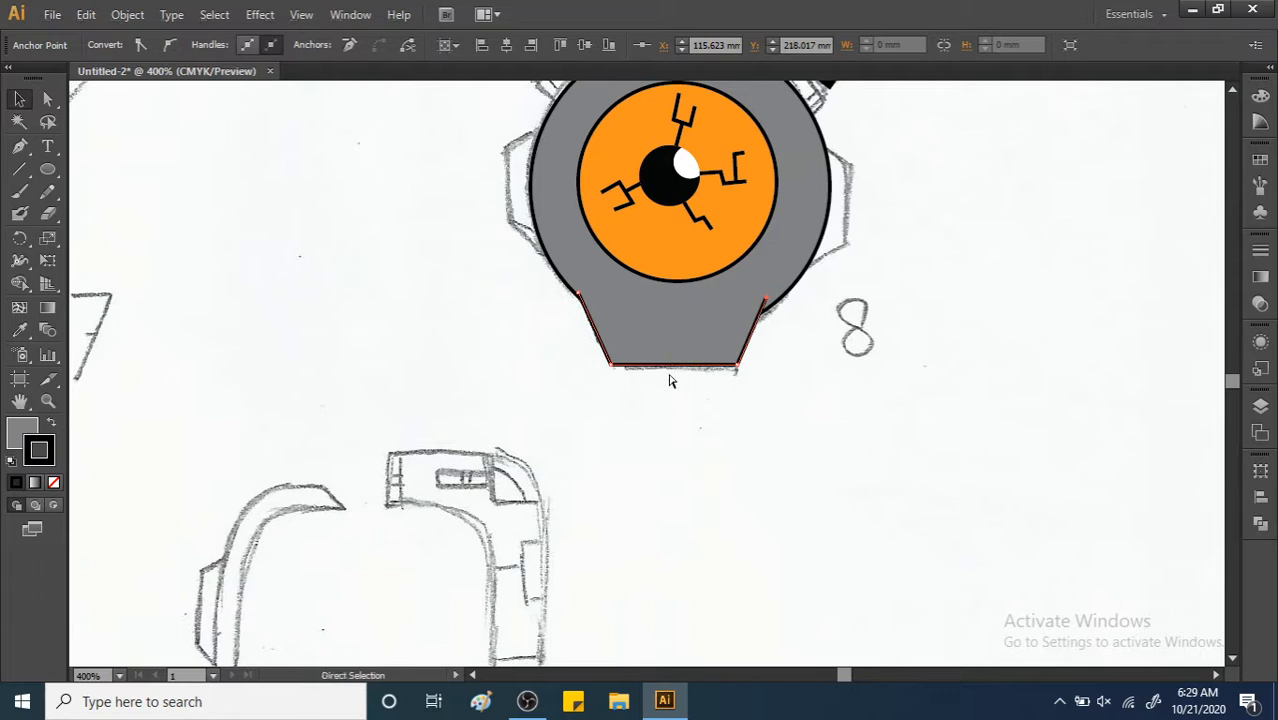
key(v)
key(d)
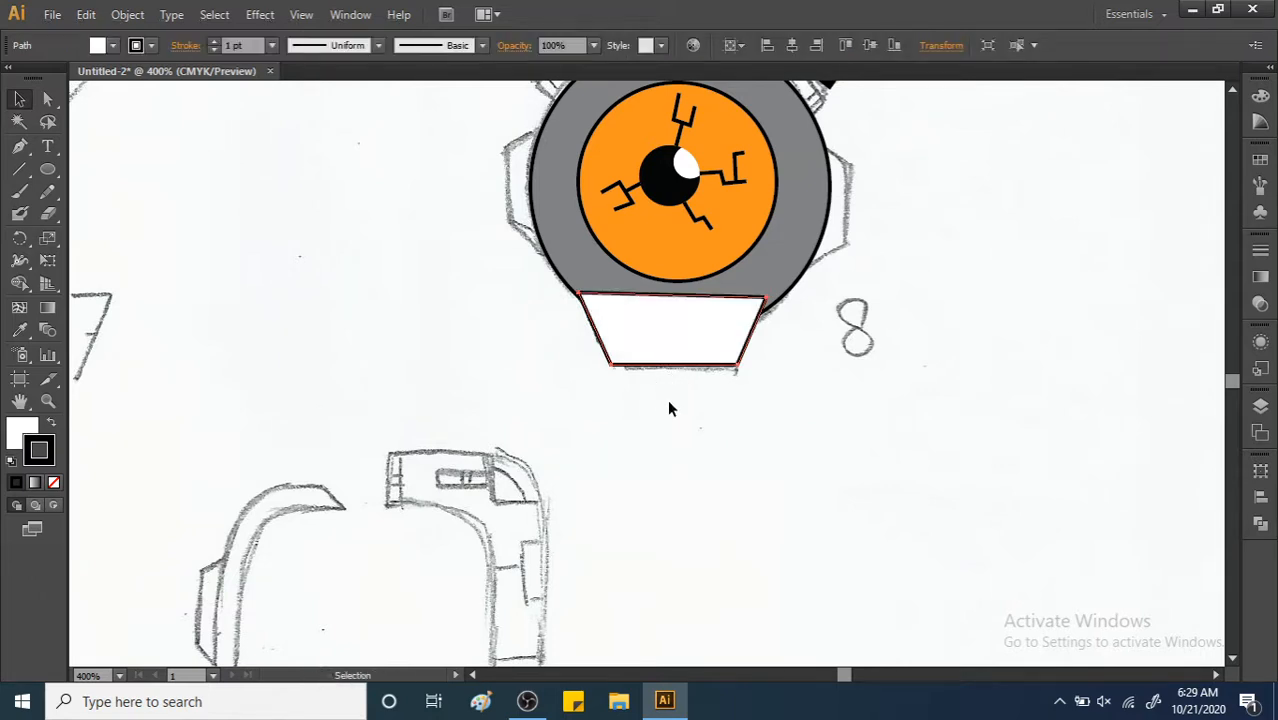
Send the white trapezoid foot to the back behind the gray circle and deselect it.
right_click(690, 337)
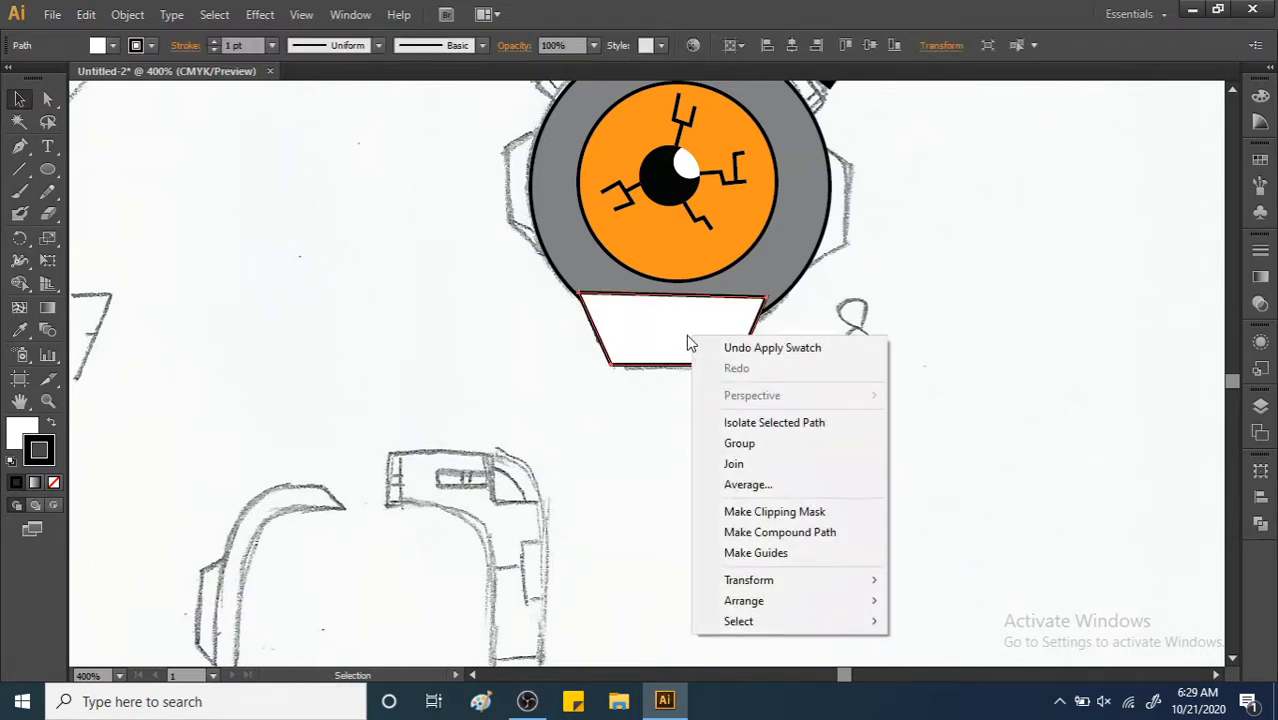
mouse_move(852, 604)
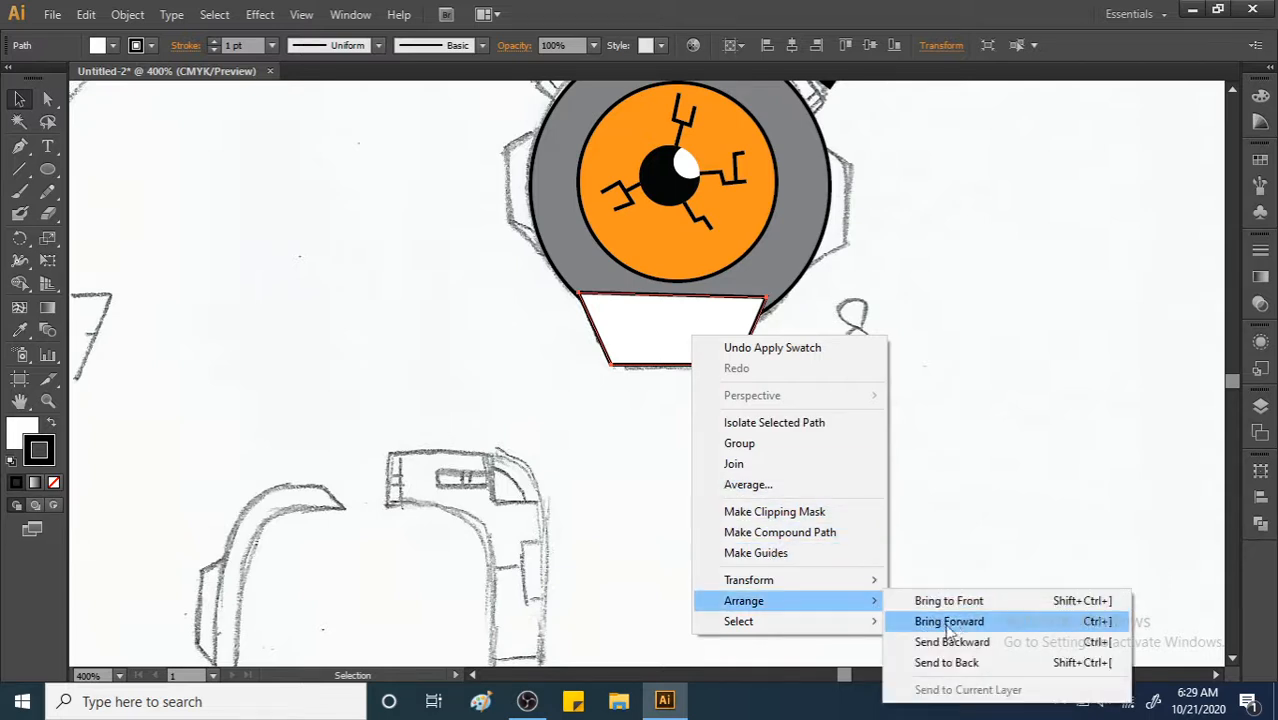
click(961, 664)
click(867, 349)
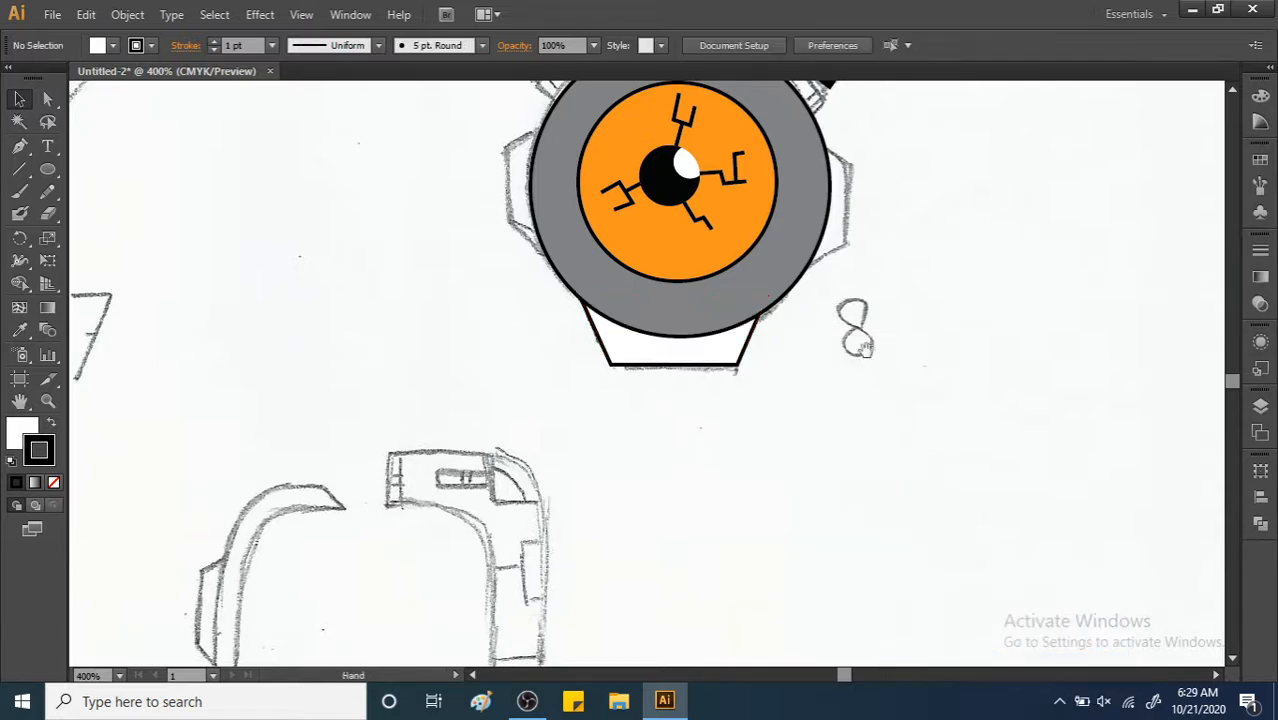
Duplicate the white trapezoid to the right of the gray circle, rotate the copy 90° counterclockwise, and move it closer to the circle.
drag(840, 337, 831, 420)
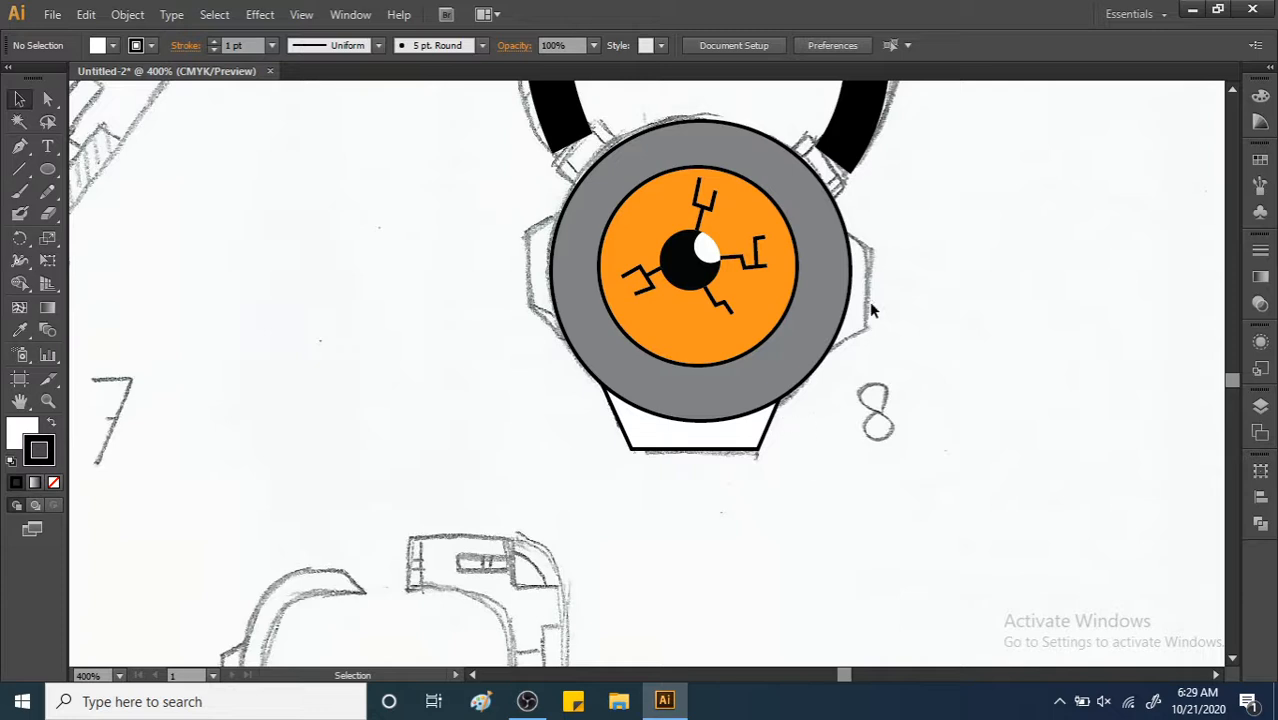
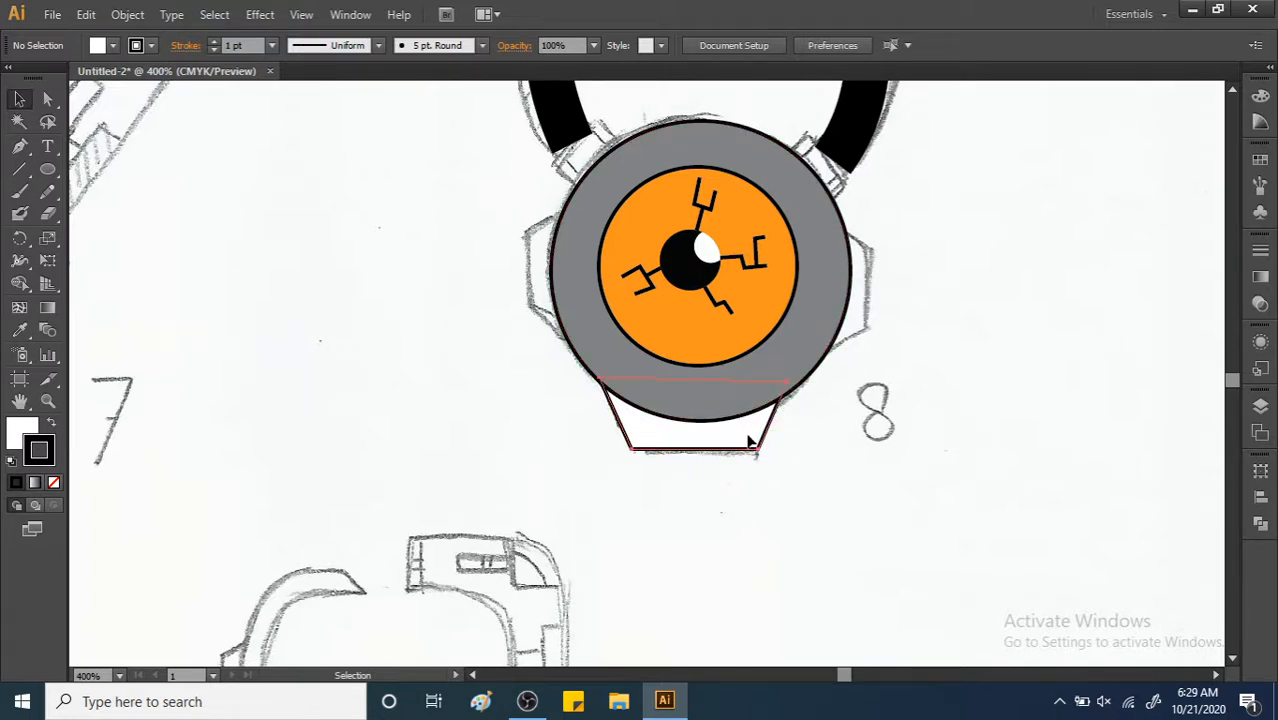
click(750, 441)
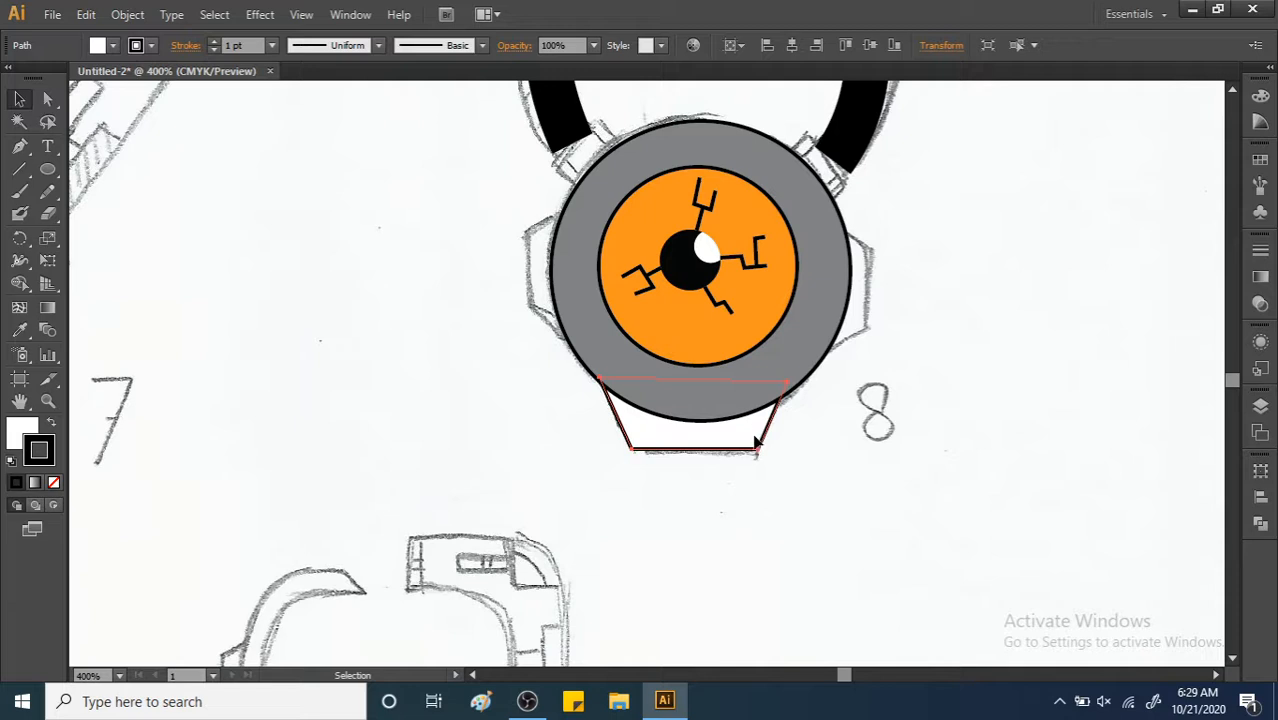
drag(717, 441, 1038, 318)
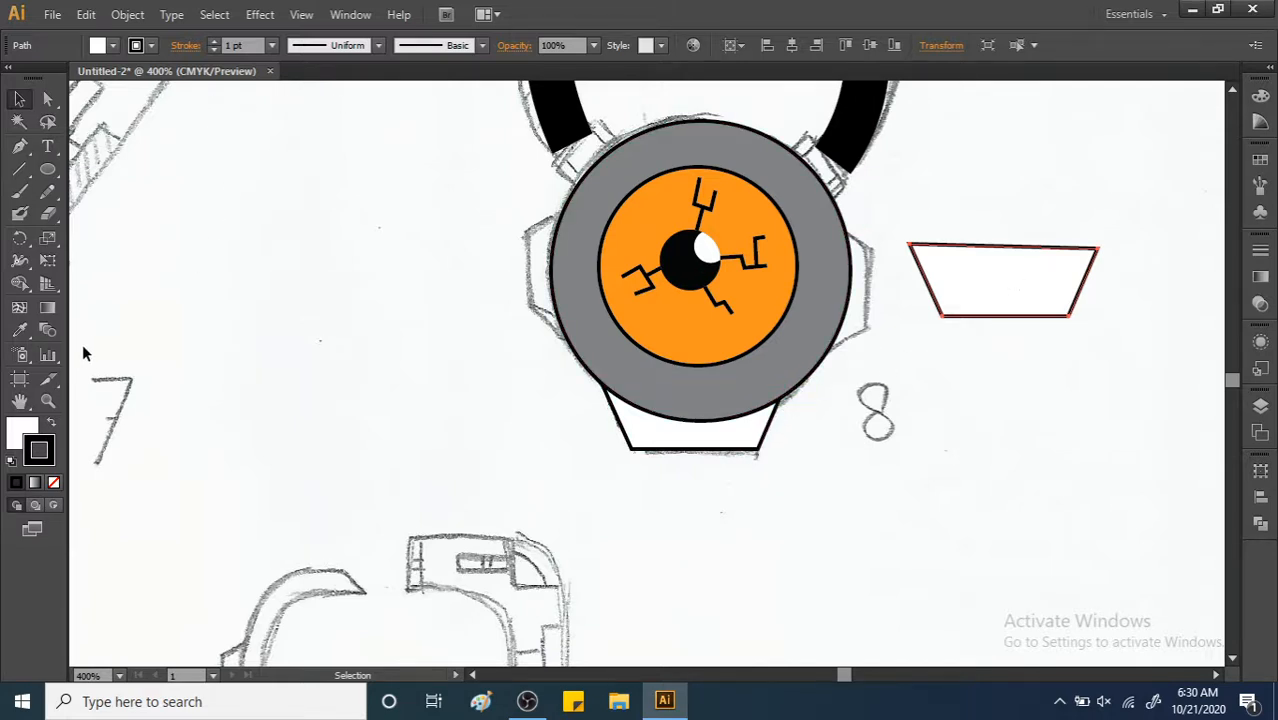
click(21, 239)
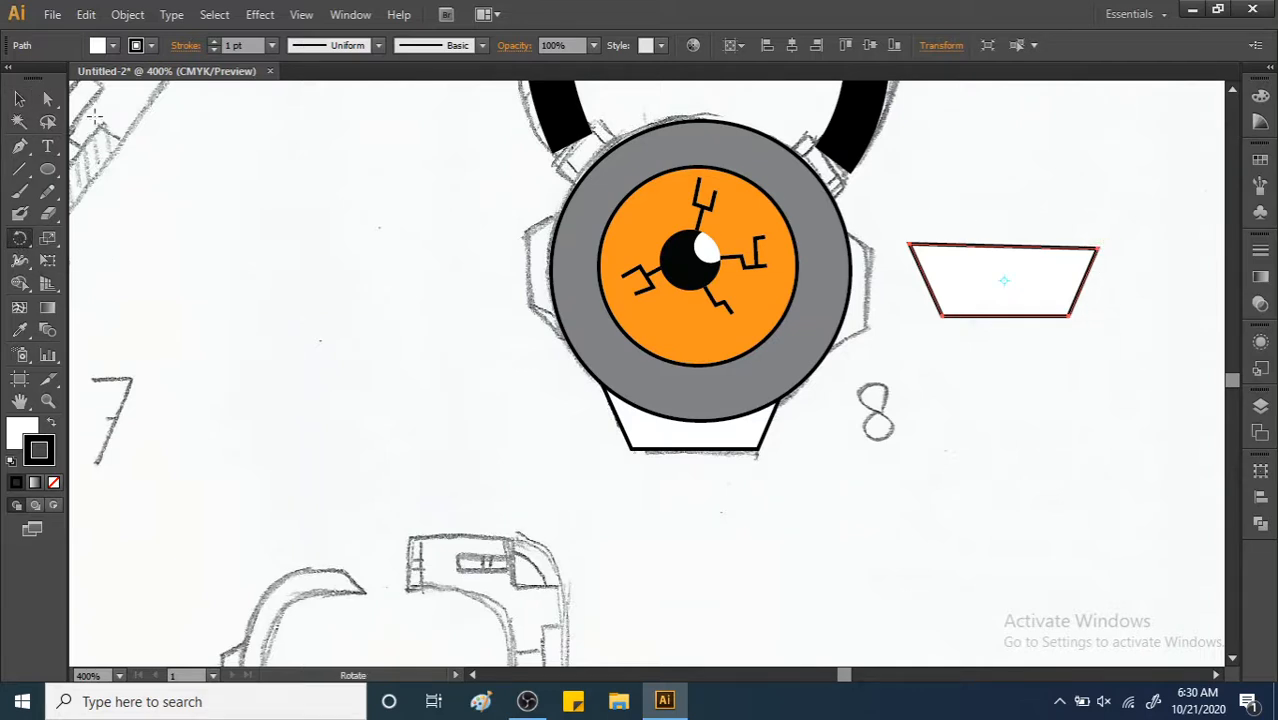
click(19, 99)
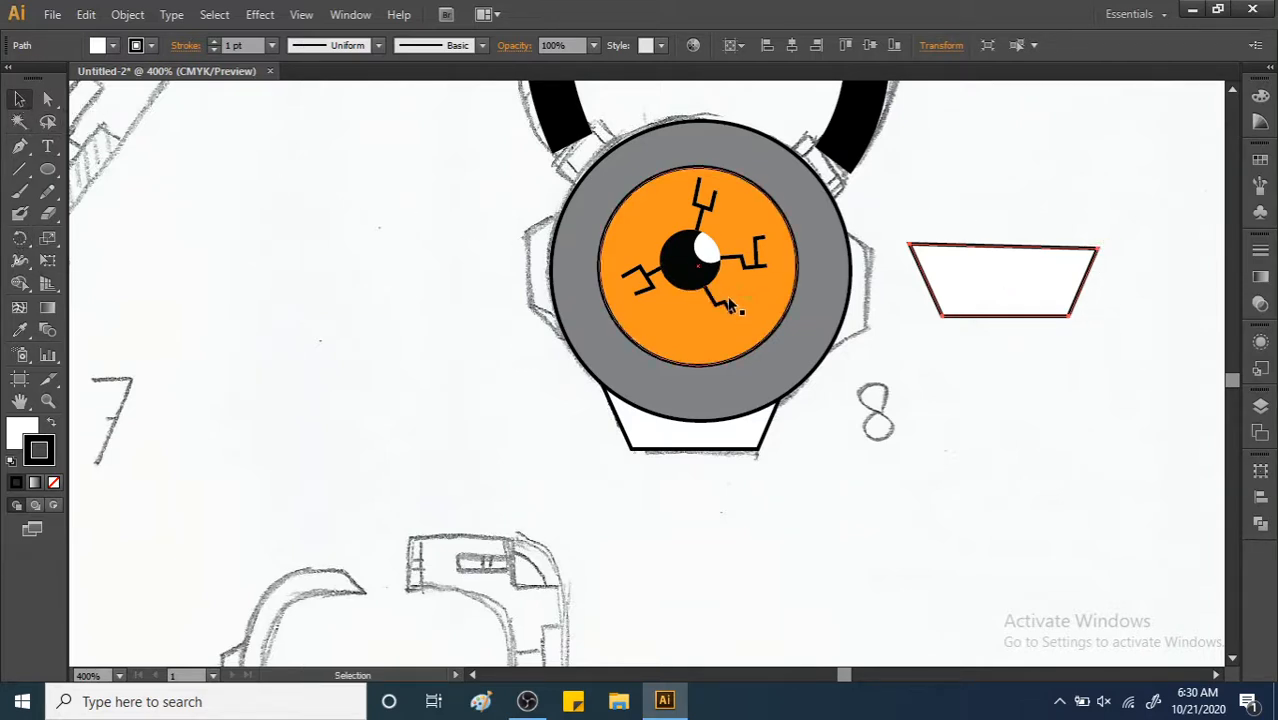
key(e)
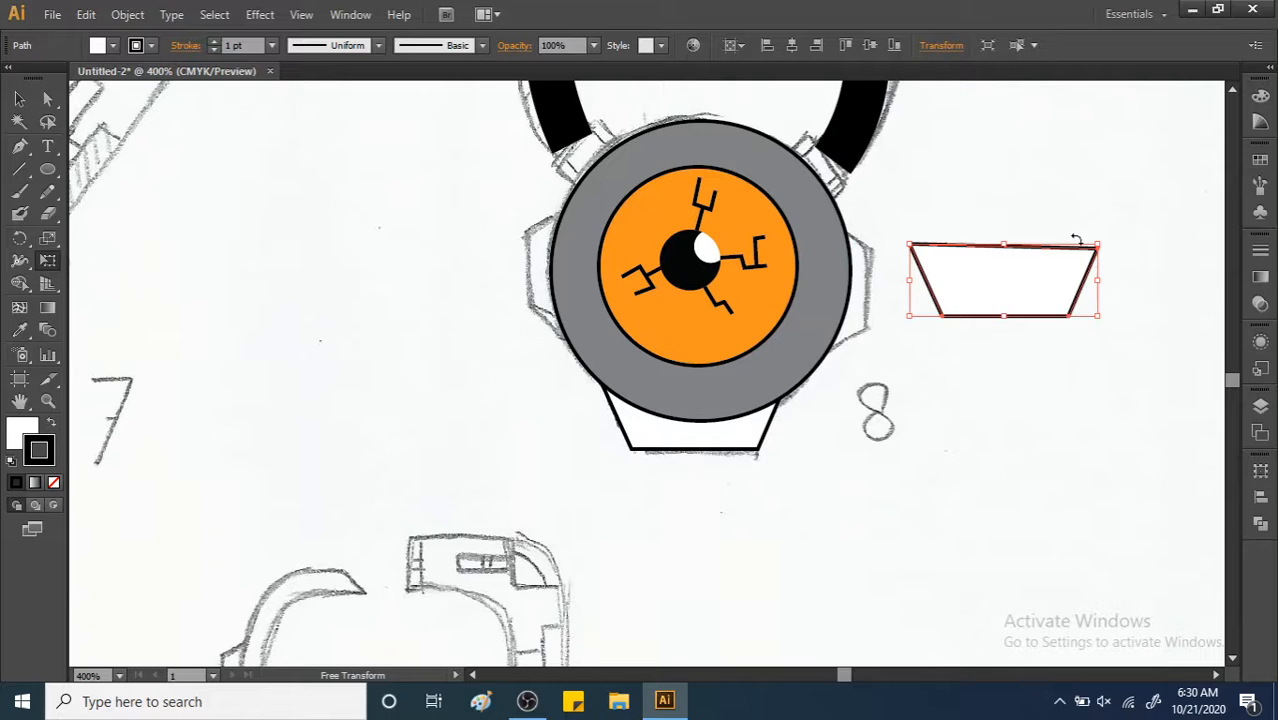
drag(1073, 217, 973, 200)
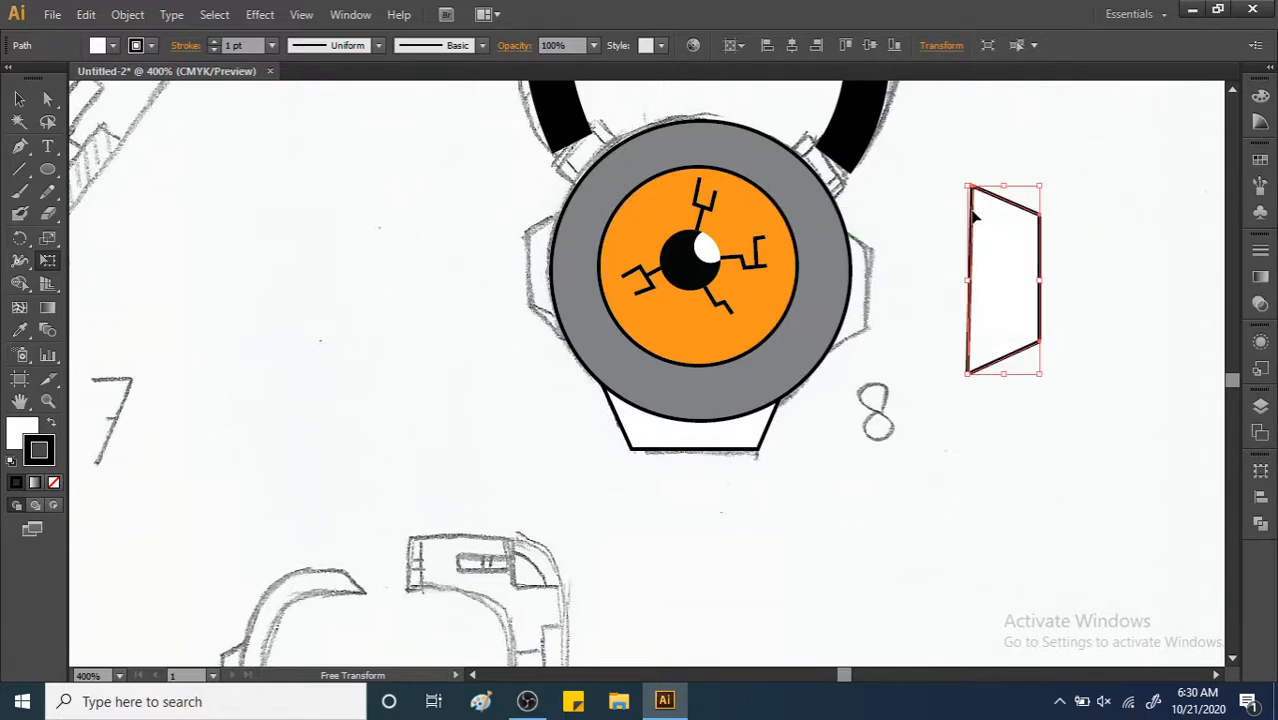
key(v)
drag(1016, 285, 953, 315)
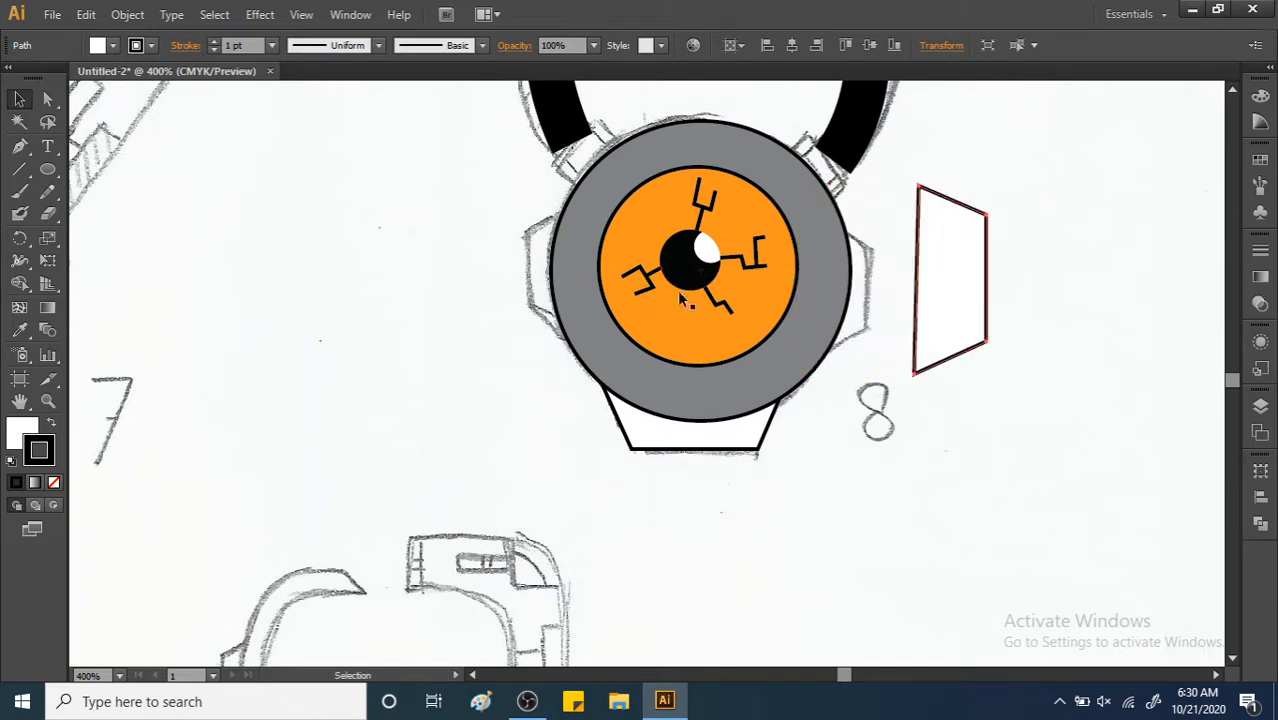
Shrink the rotated trapezoid, fit it behind the circle over the sketched right lug, and place a copy left of the circle.
key(e)
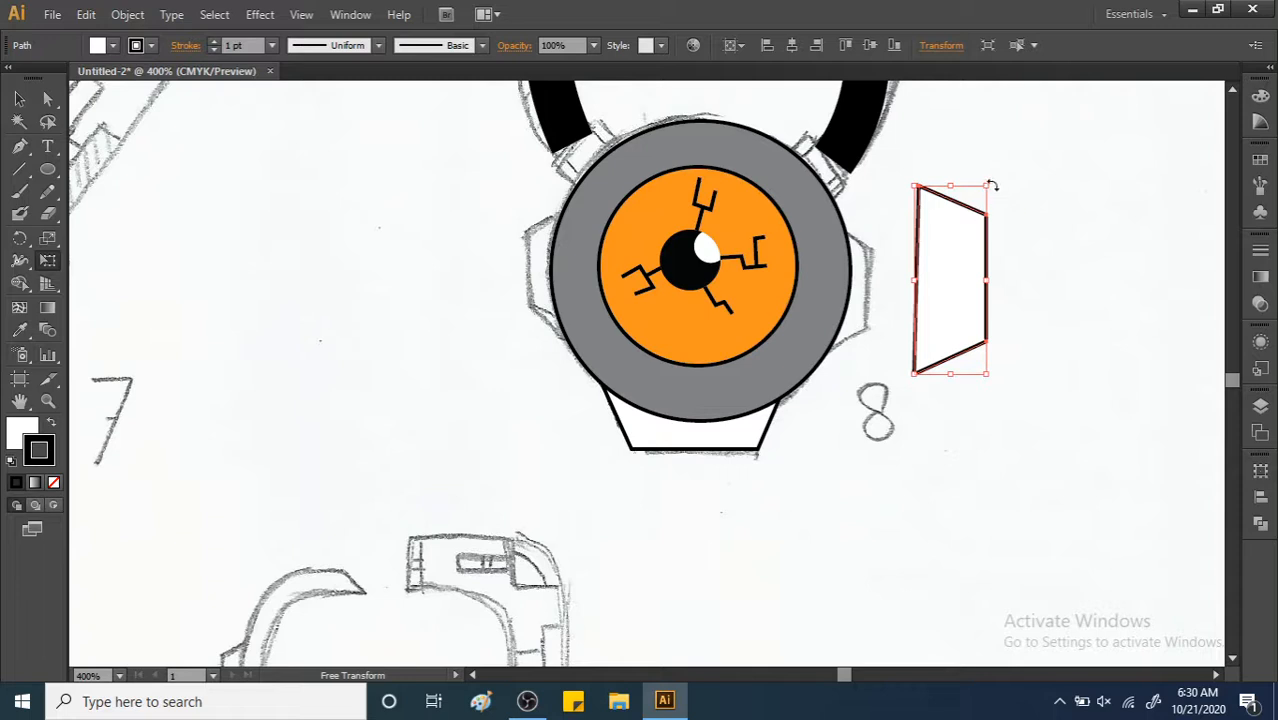
mouse_move(985, 187)
mouse_down()
mouse_move(987, 205)
mouse_move(954, 238)
mouse_move(960, 256)
mouse_move(840, 283)
mouse_move(870, 310)
mouse_move(490, 298)
mouse_up()
key(v)
key(e)
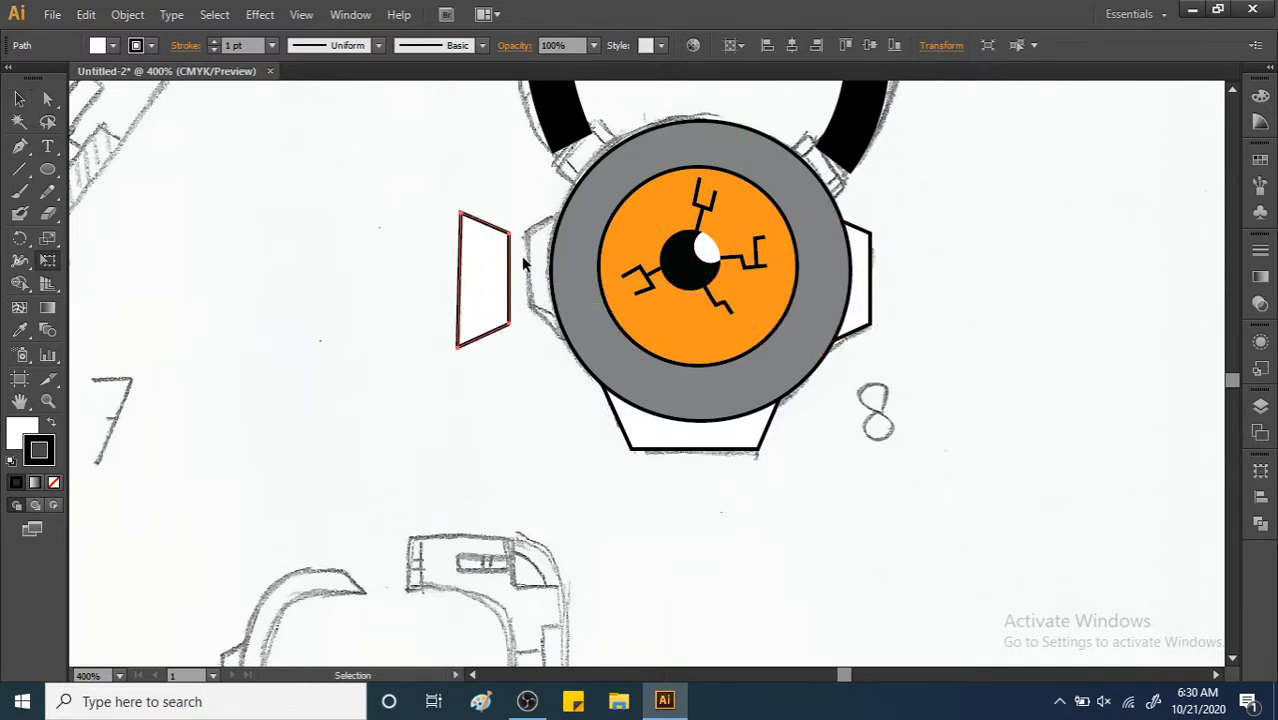
drag(520, 208, 502, 343)
key(v)
key(ctrl+z)
Reflect the left trapezoid copy across the vertical axis and move it behind the gray circle onto the sketched left lug.
right_click(482, 290)
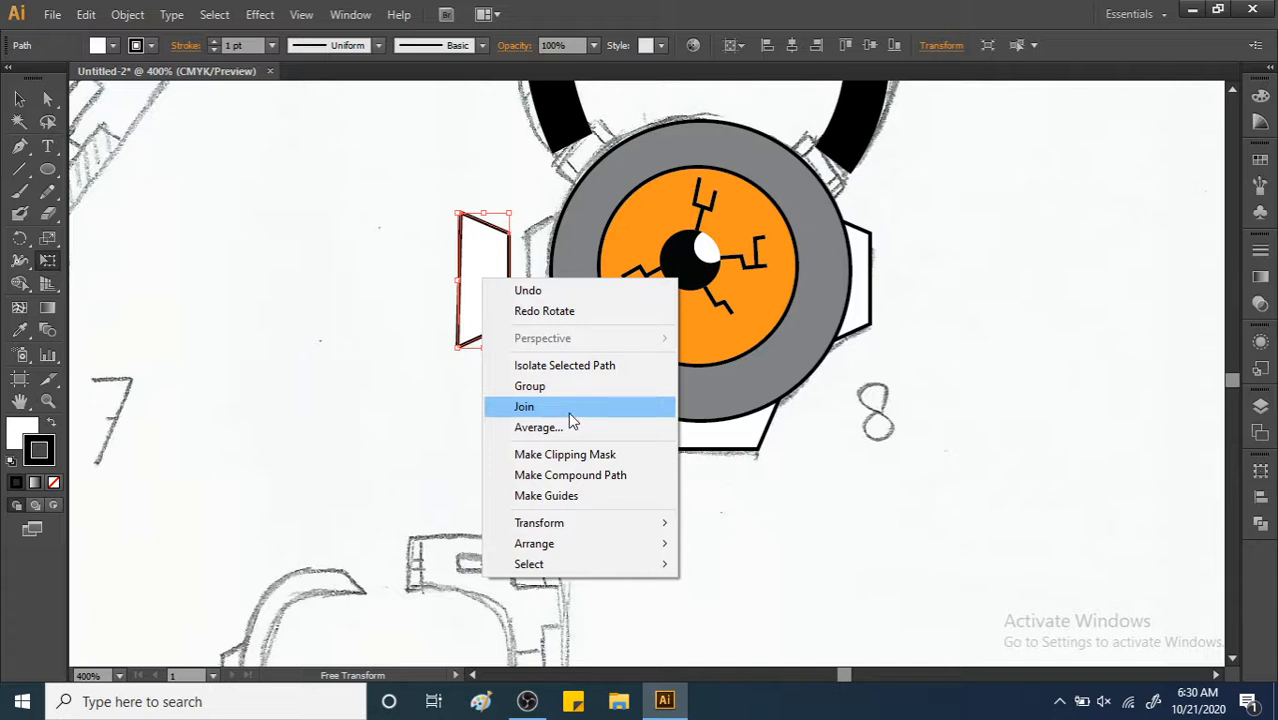
mouse_move(645, 522)
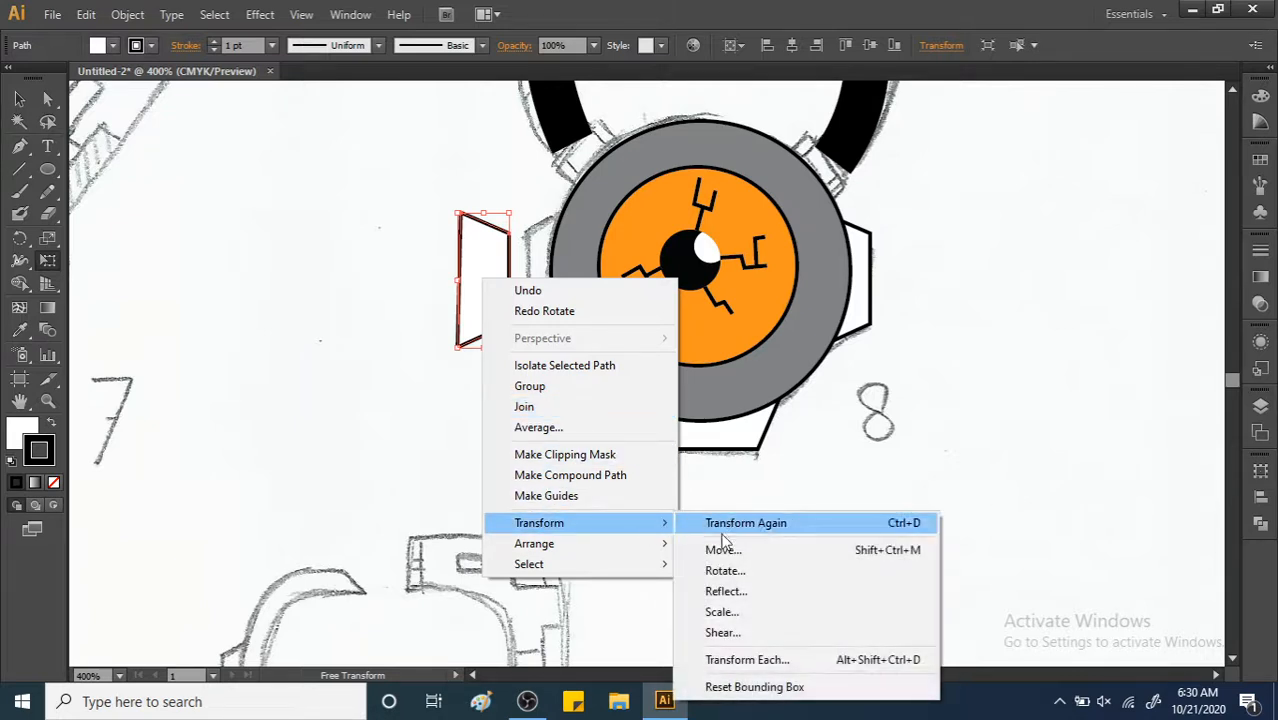
click(757, 596)
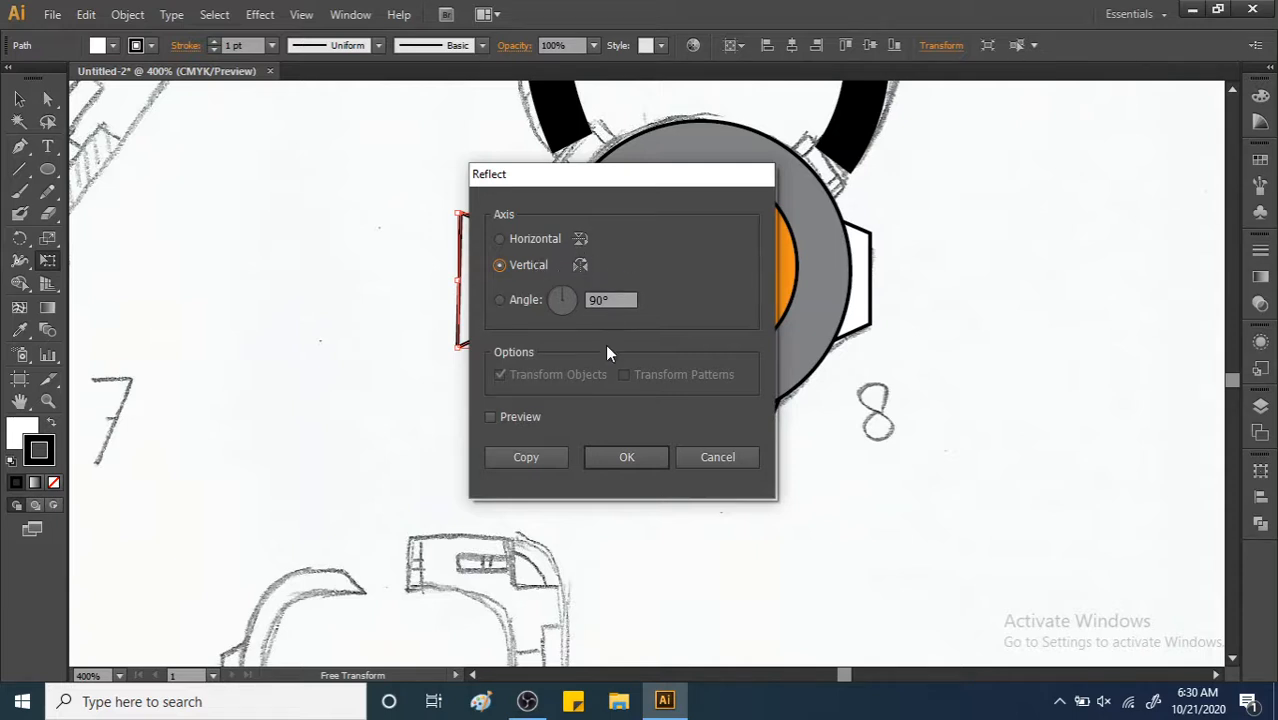
click(614, 460)
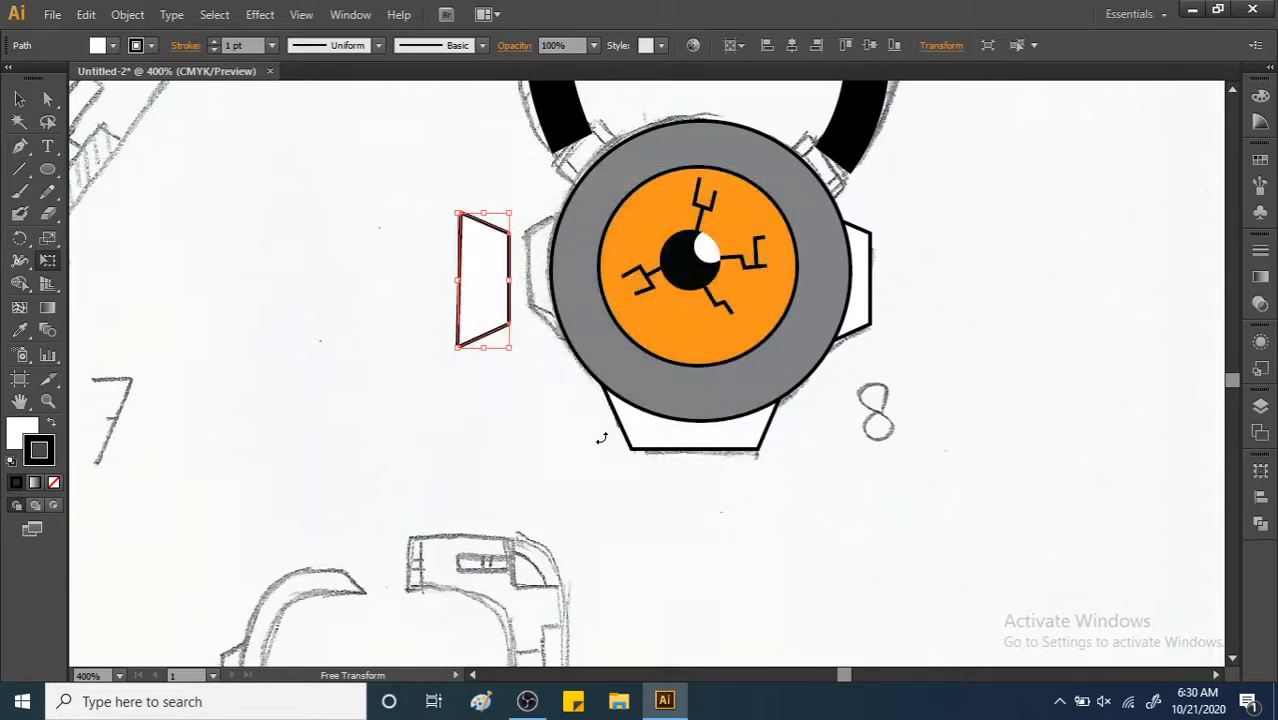
drag(499, 294, 557, 293)
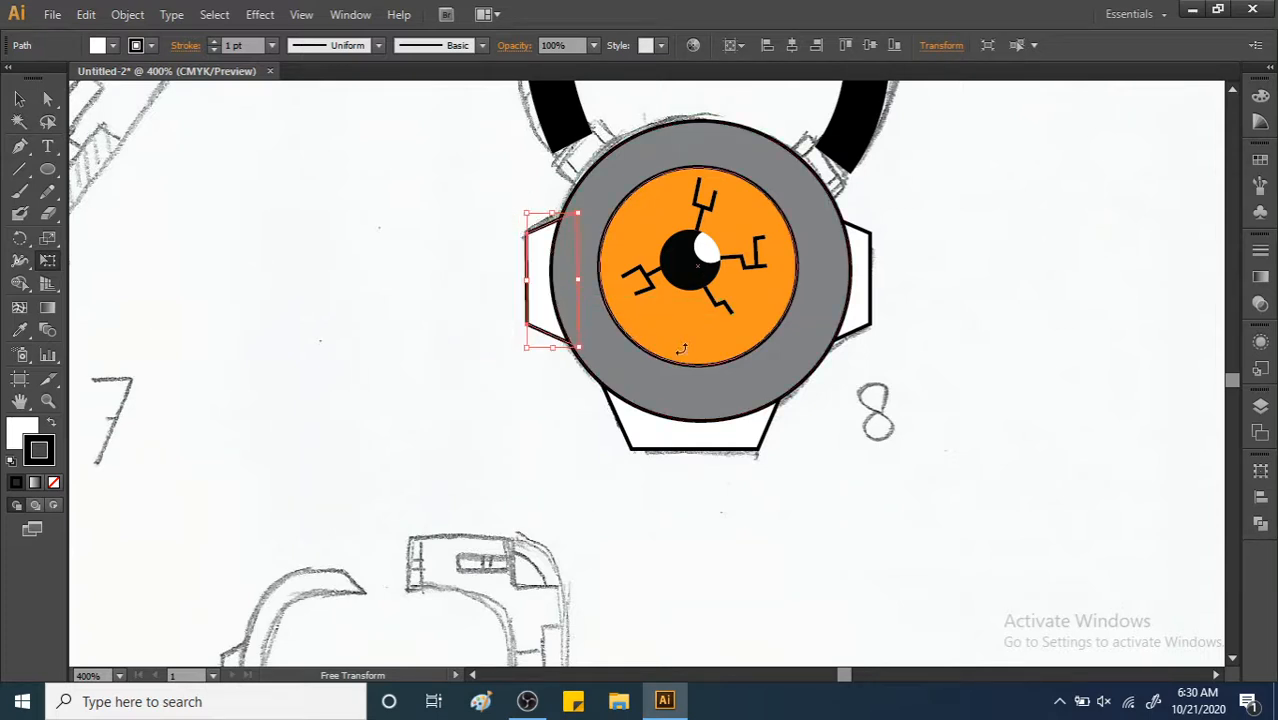
Nudge the left white lug sideways until it lines up with the sketched lug beside the gray circle, and deselect it.
key(Right)
key(Right)
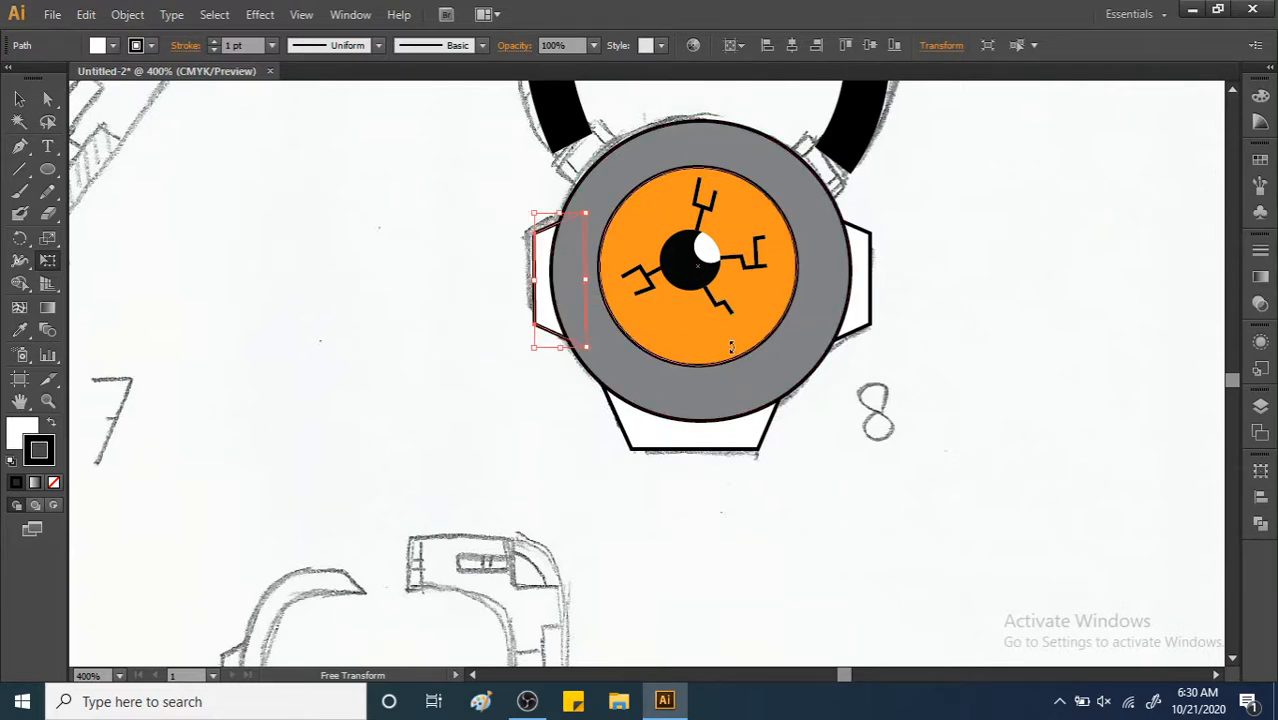
key(Left)
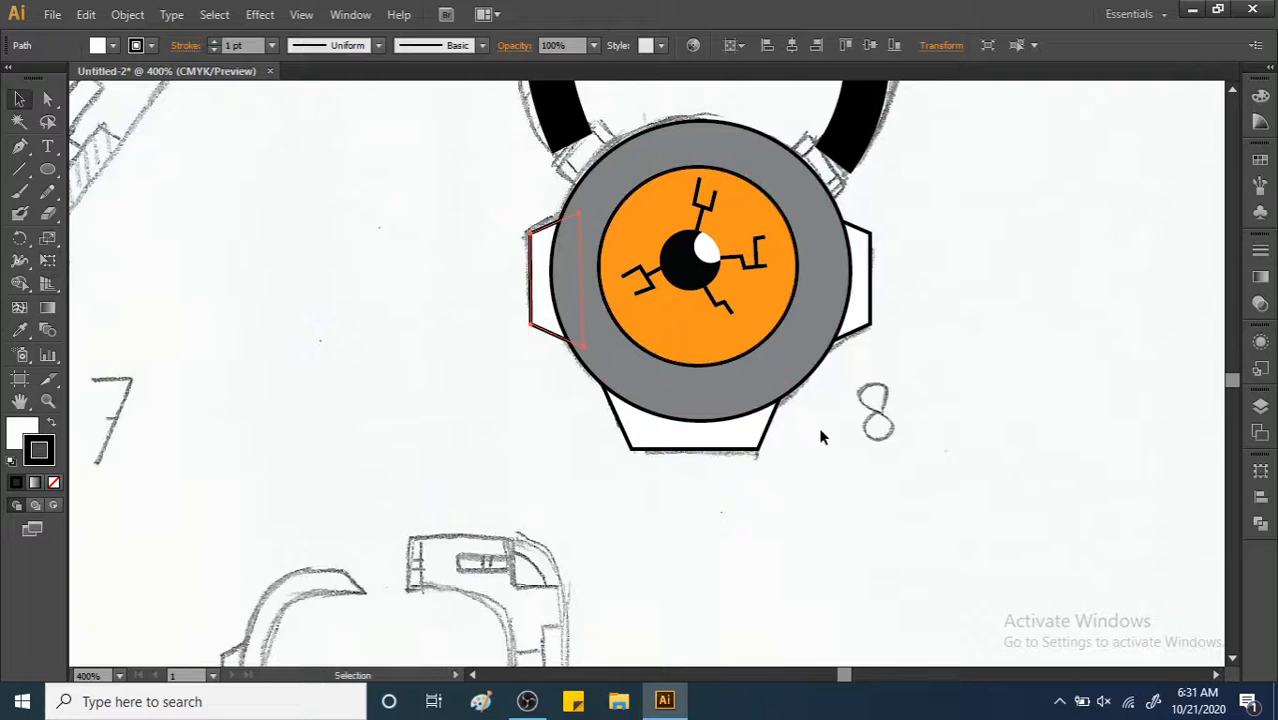
click(824, 436)
Fill the black arched handle with medium gray, give it a black stroke, and deselect it.
key(ctrl+minus)
drag(839, 320, 933, 422)
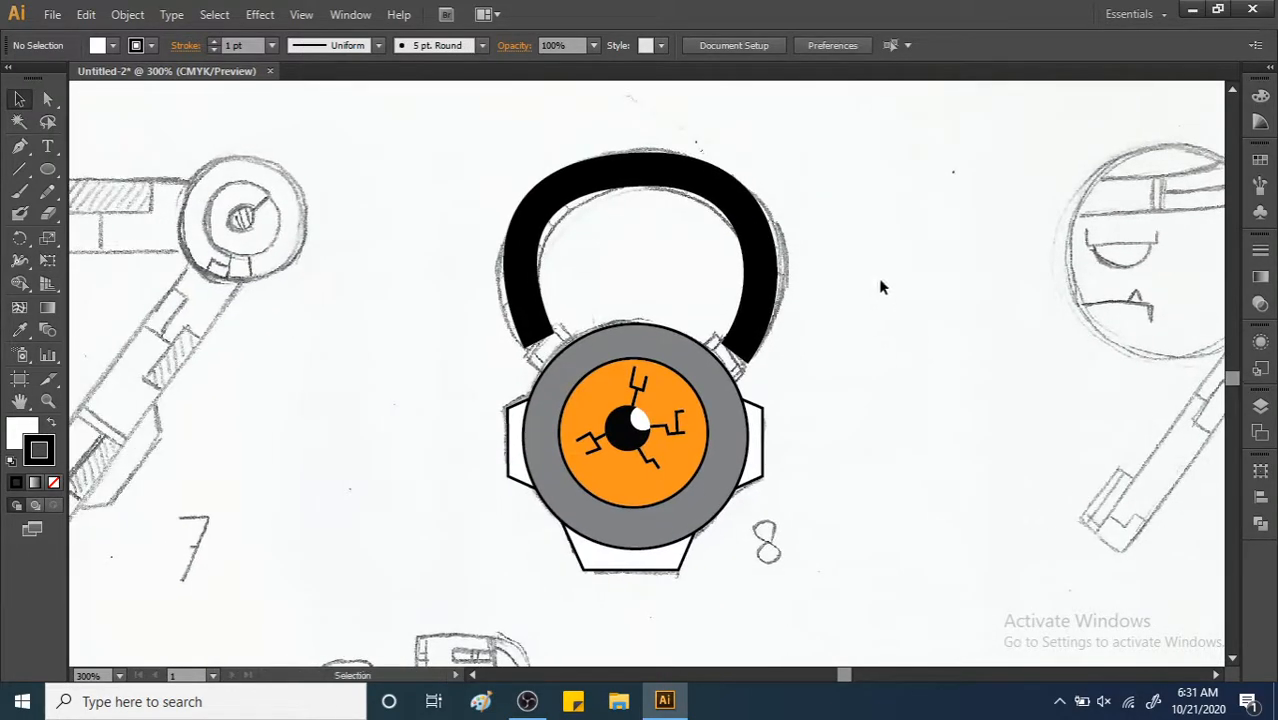
click(747, 200)
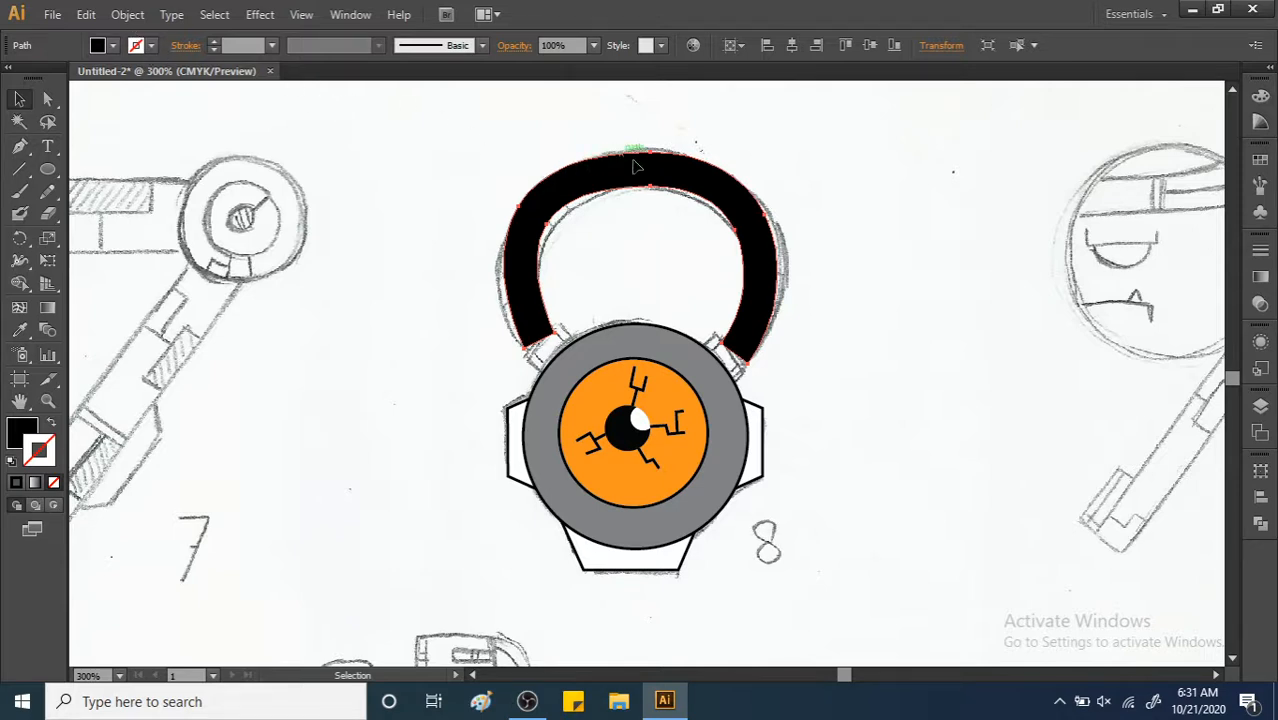
click(97, 45)
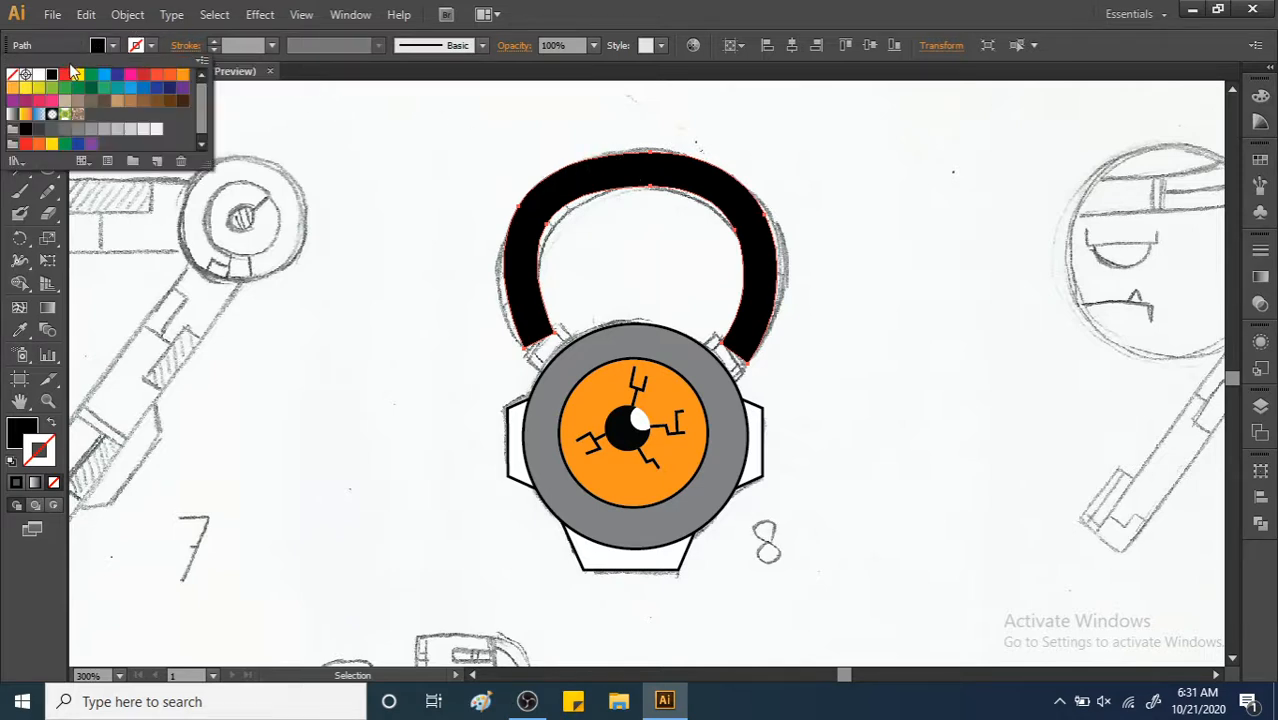
click(91, 130)
click(80, 130)
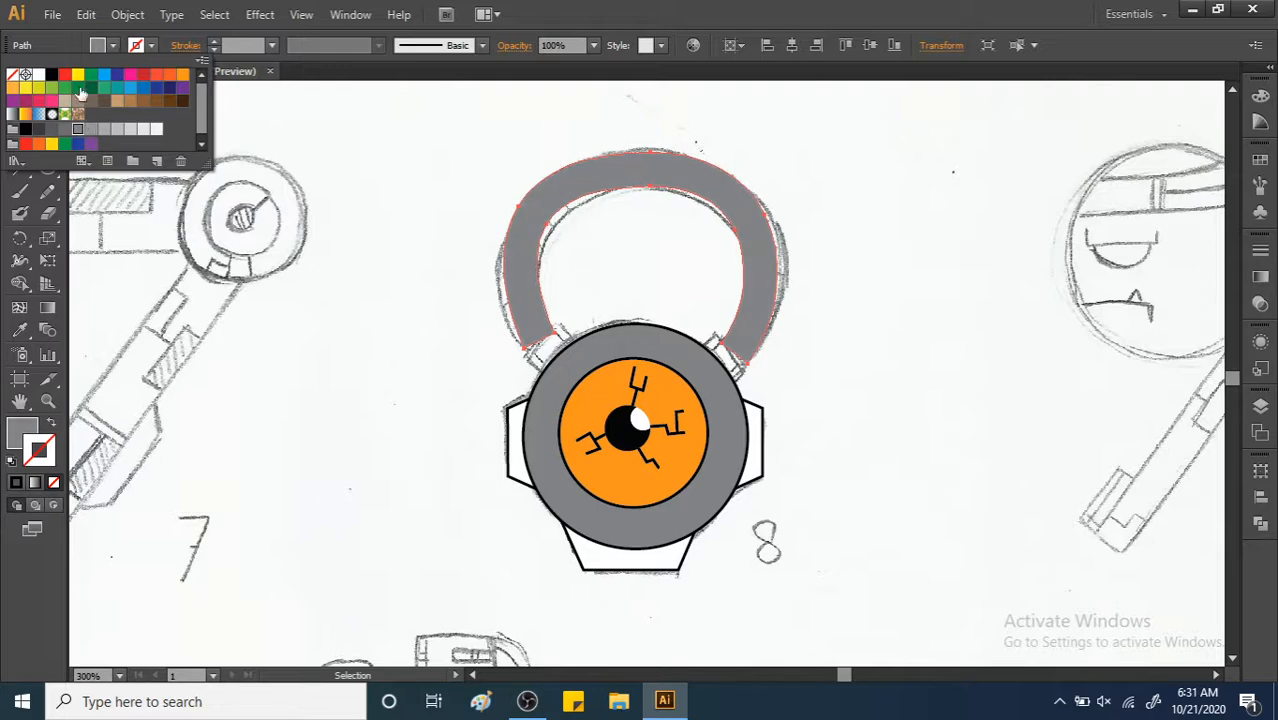
click(132, 47)
click(132, 47)
click(51, 75)
click(476, 140)
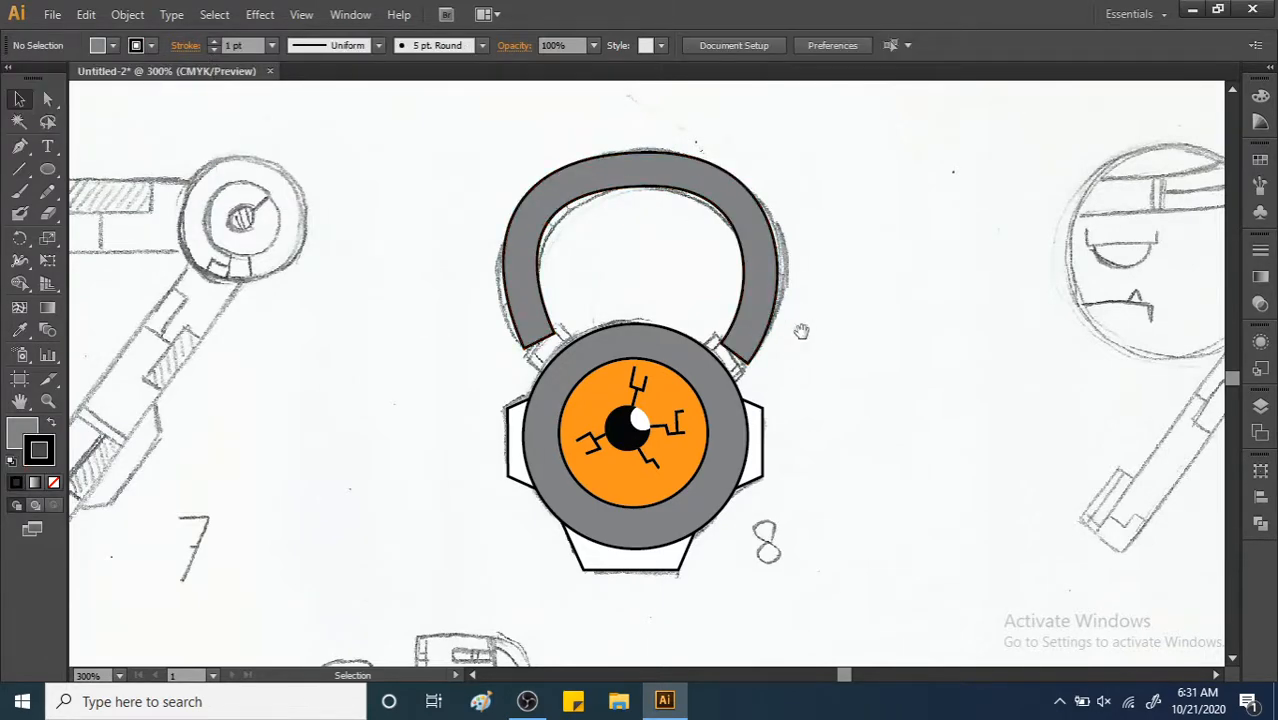
Duplicate the right white lug into the empty area beside the handle and shrink the copy to about two-thirds of its size.
drag(788, 339, 908, 275)
scroll(862, 302, up, 1)
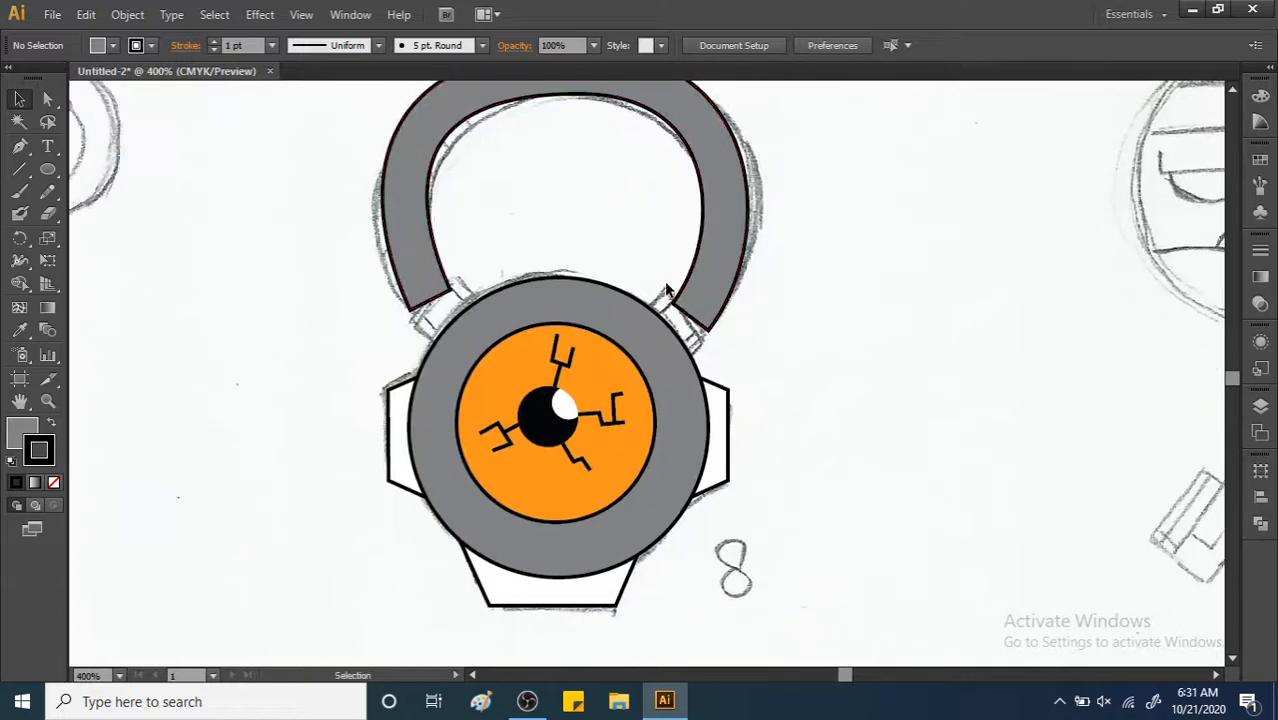
drag(769, 364, 807, 302)
click(763, 367)
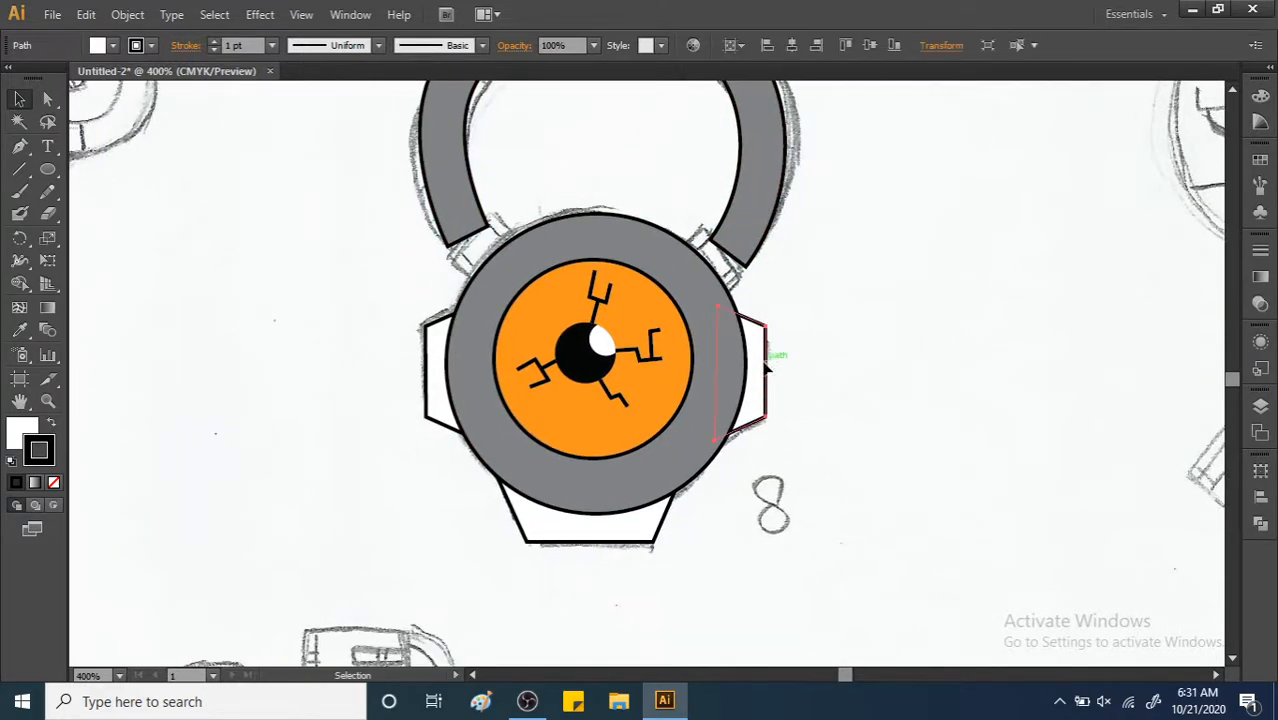
drag(763, 367, 924, 297)
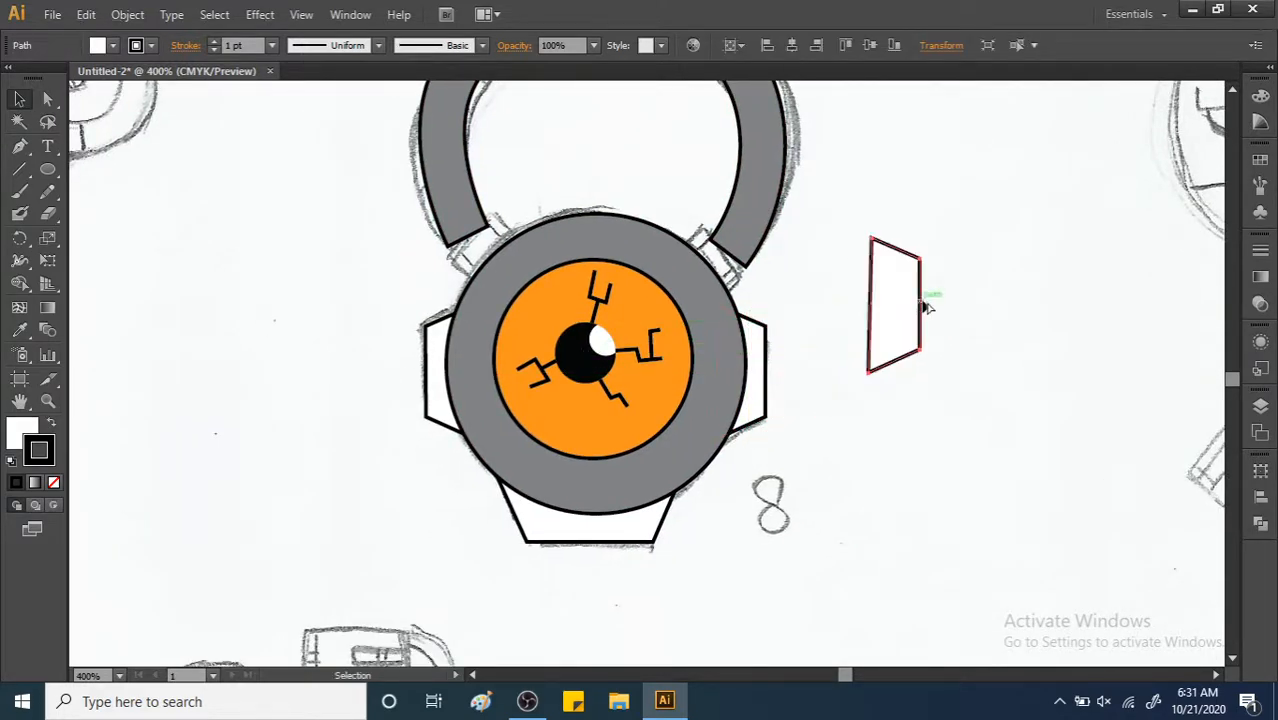
key(e)
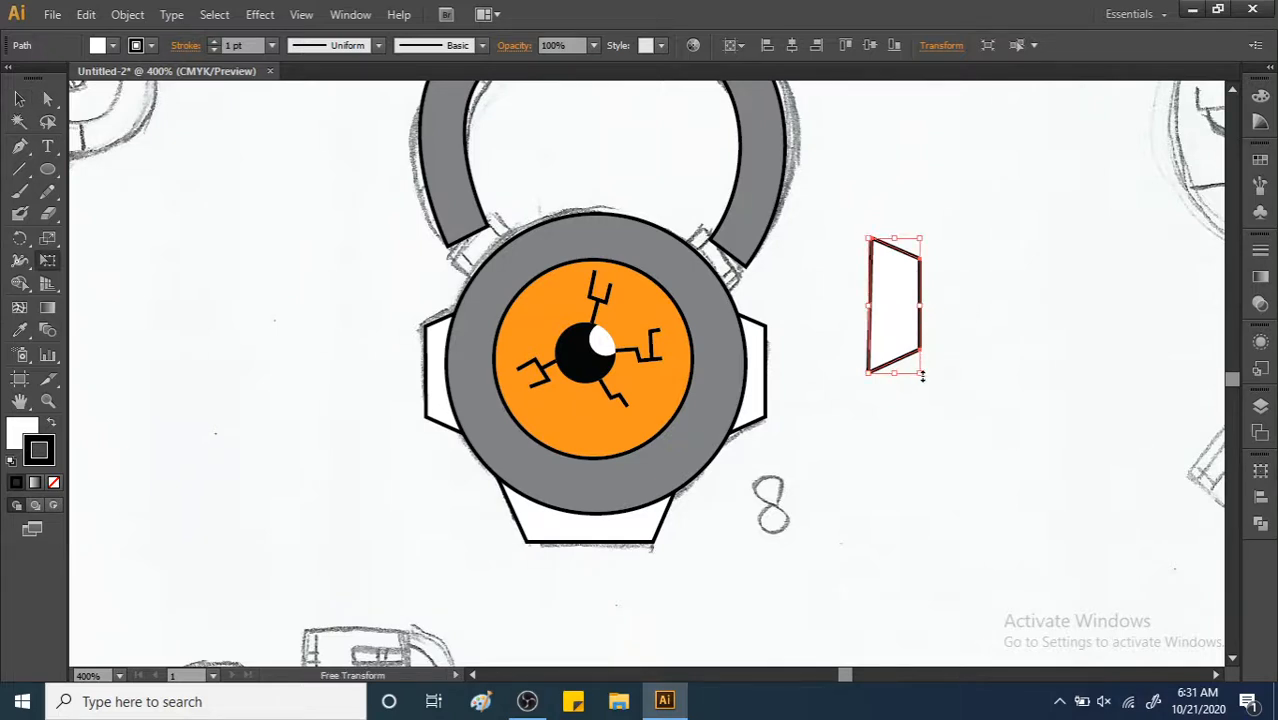
drag(922, 376, 908, 334)
key(v)
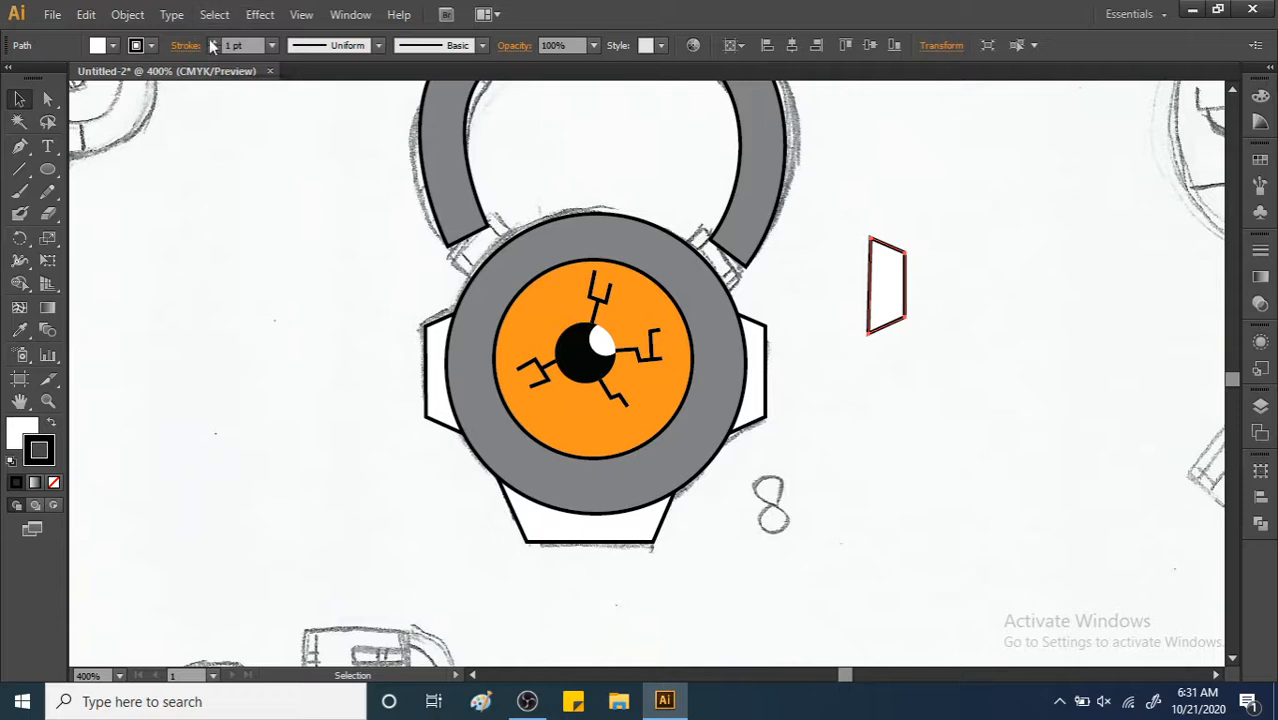
Fill the small trapezoid copy with dark gray, keeping its black stroke.
click(99, 45)
click(65, 130)
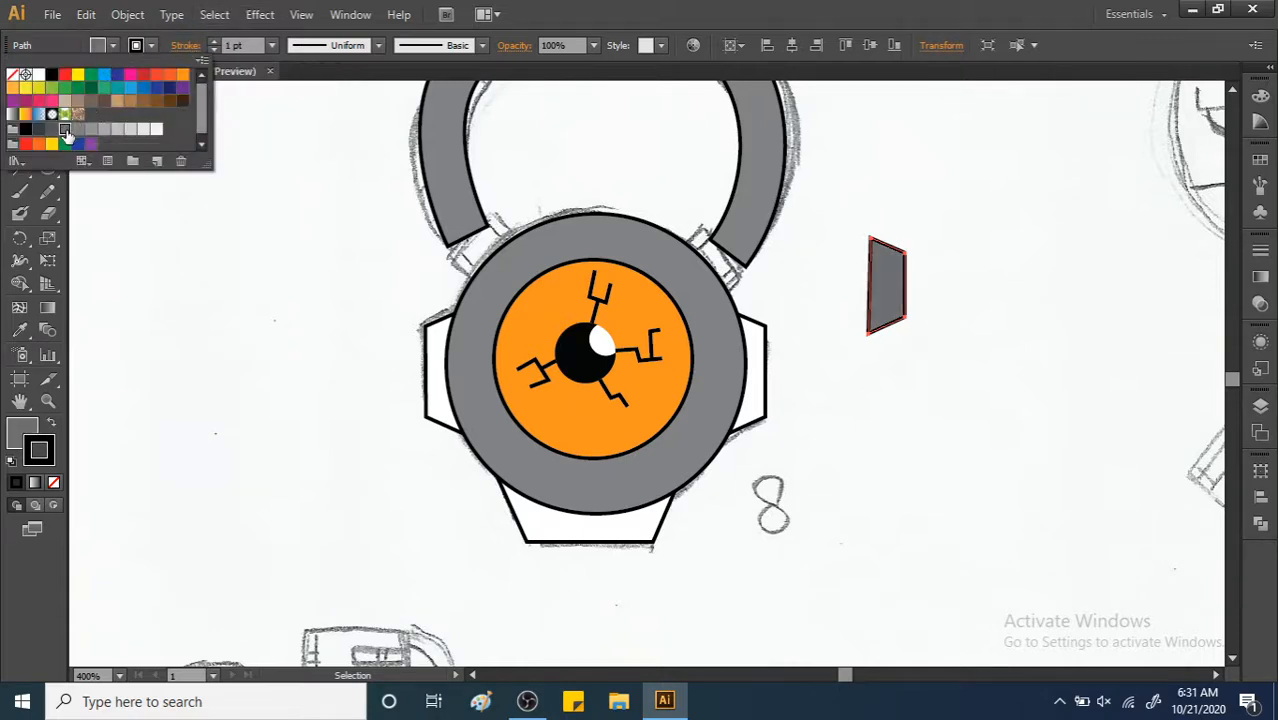
click(40, 131)
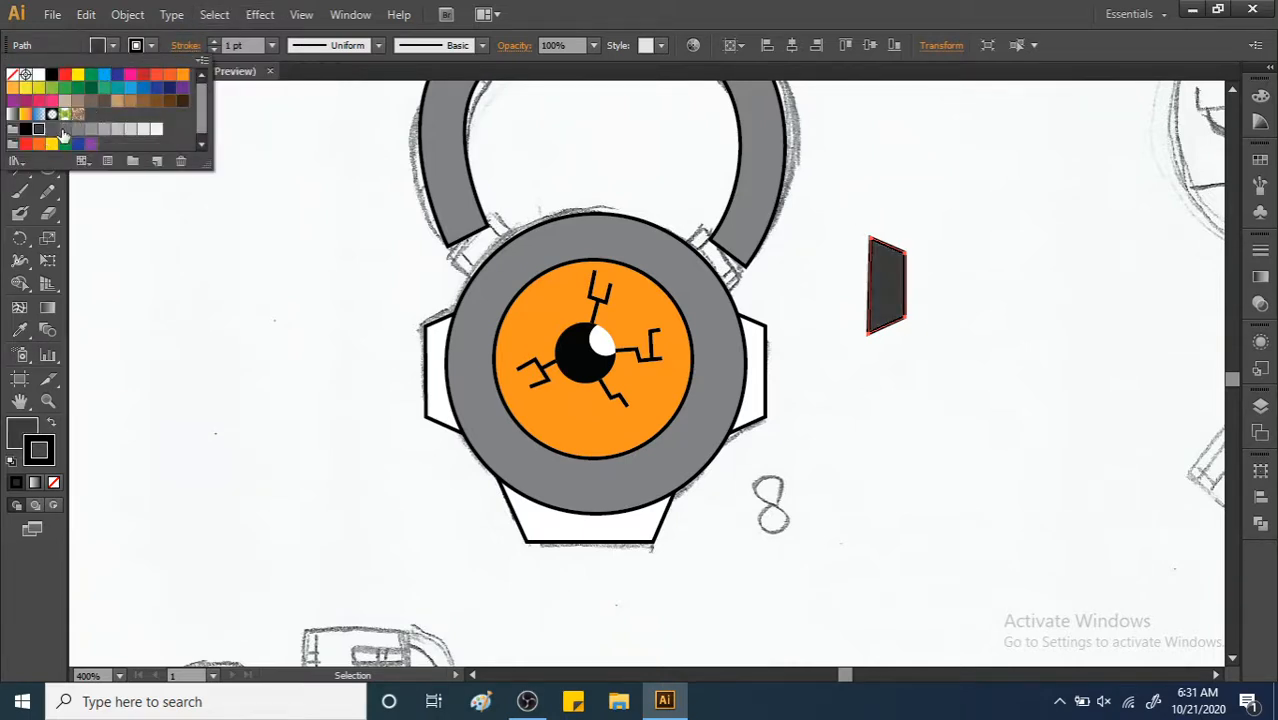
Rotate the dark trapezoid counterclockwise and fit it behind the gray circle at the handle's right end, over the sketched connector.
key(e)
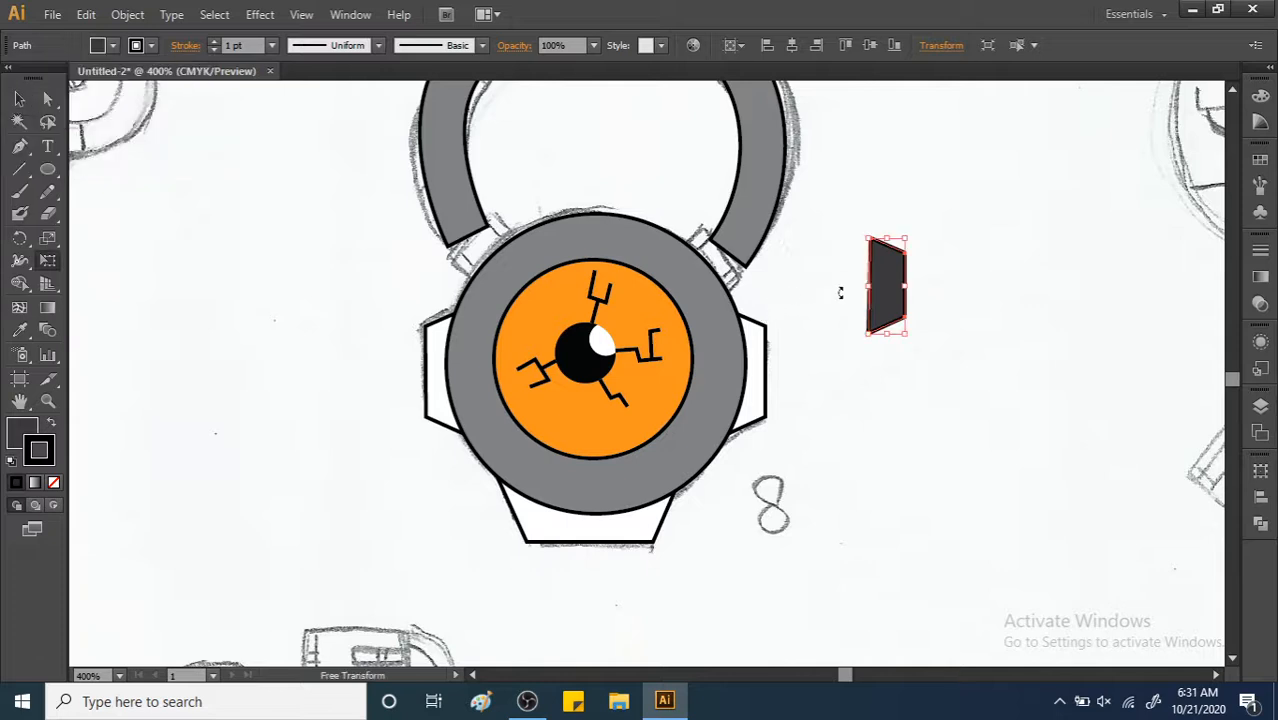
drag(918, 355, 818, 266)
key(v)
ctrl+click(757, 280)
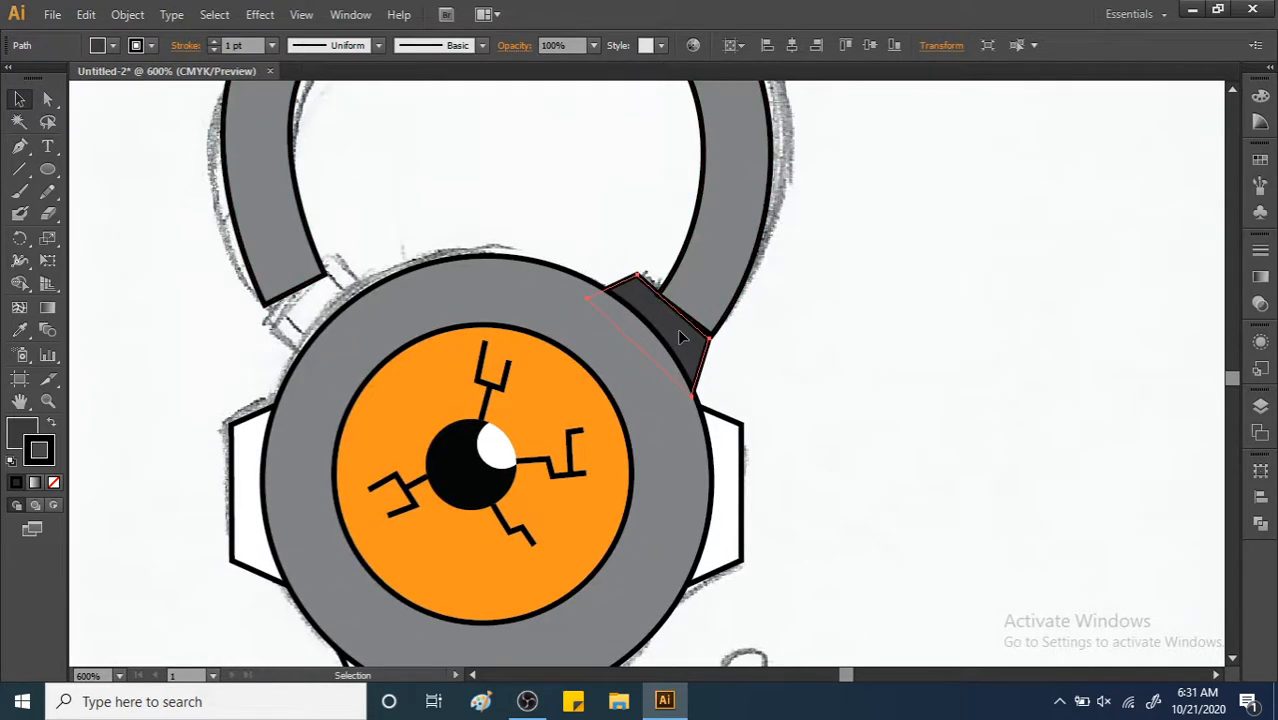
Shift the dark connector slightly down and right and scale it slightly so it spans the handle's right end.
drag(680, 338, 693, 370)
key(e)
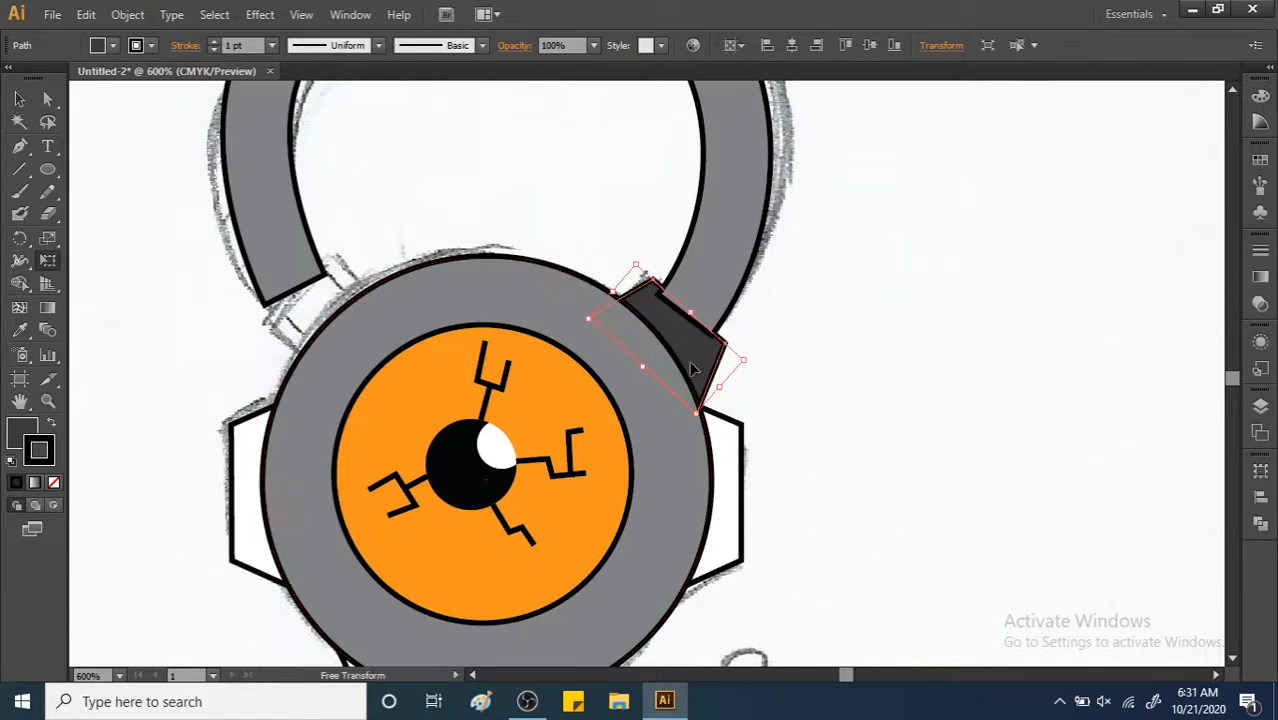
key(v)
click(763, 350)
click(726, 340)
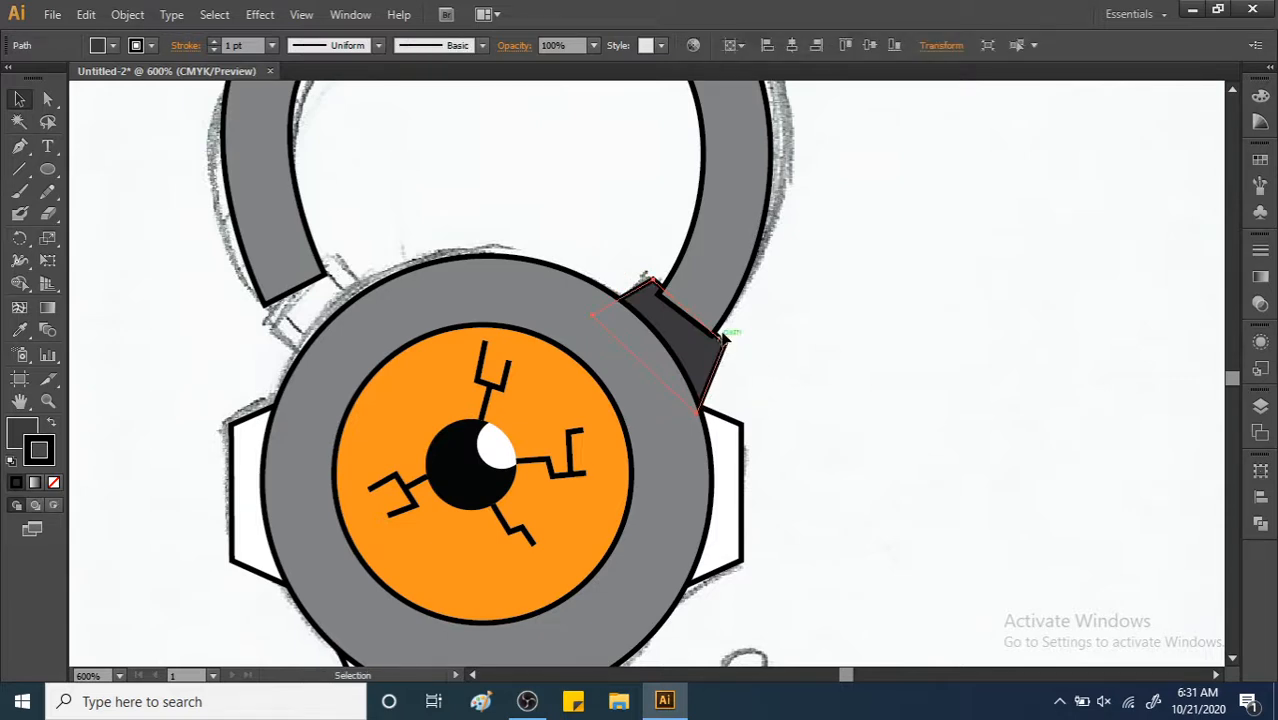
Send the gray arched handle to the back behind the dark connector and deselect it.
click(722, 270)
key(a)
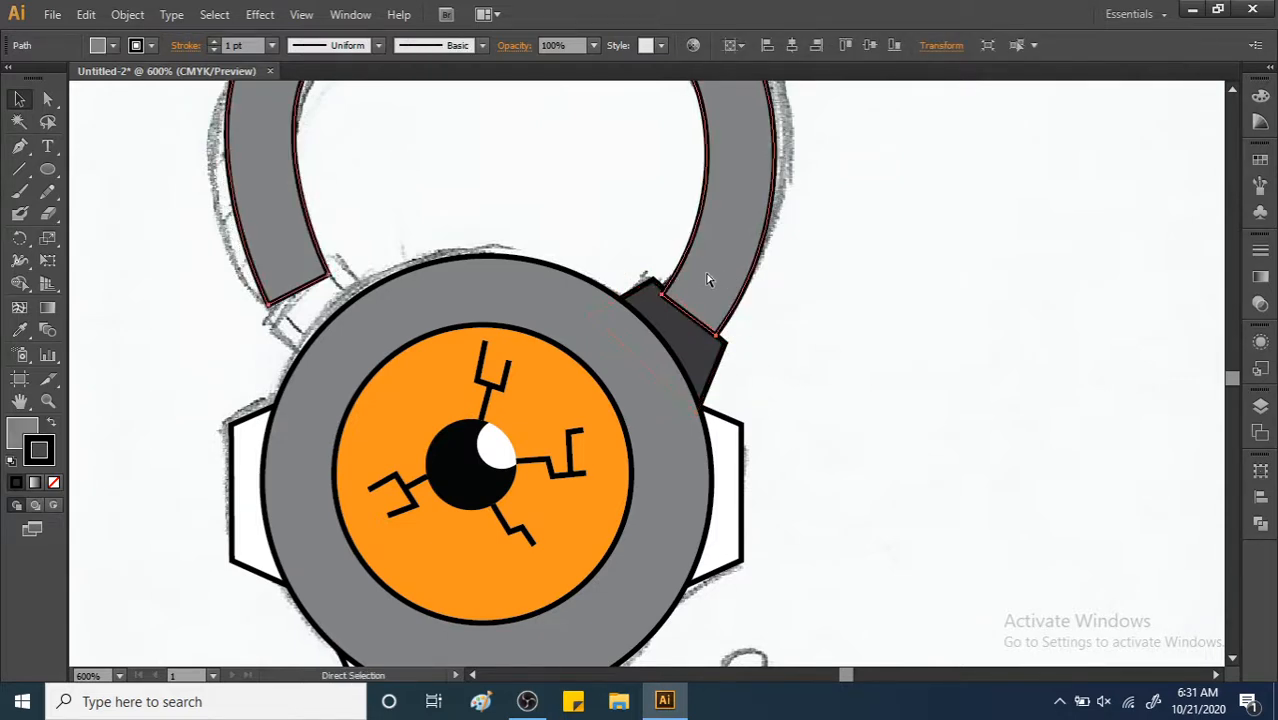
key(ctrl+z)
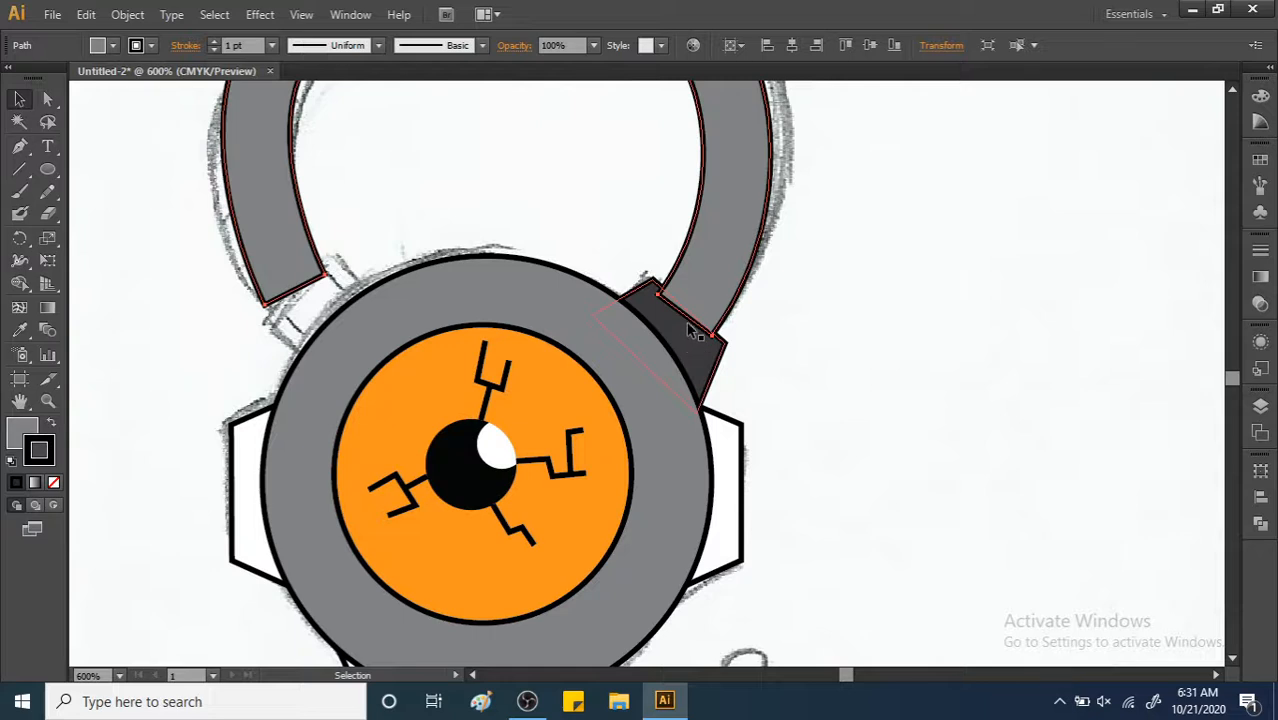
right_click(707, 289)
mouse_move(850, 537)
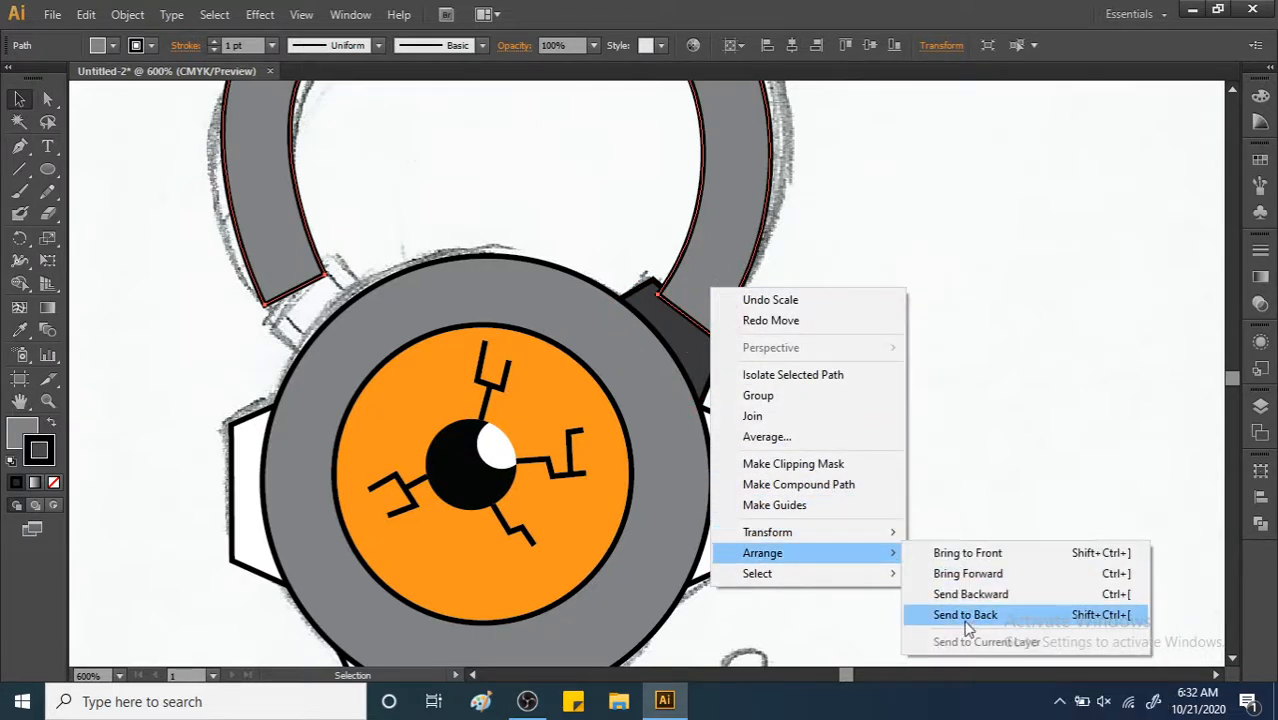
click(965, 594)
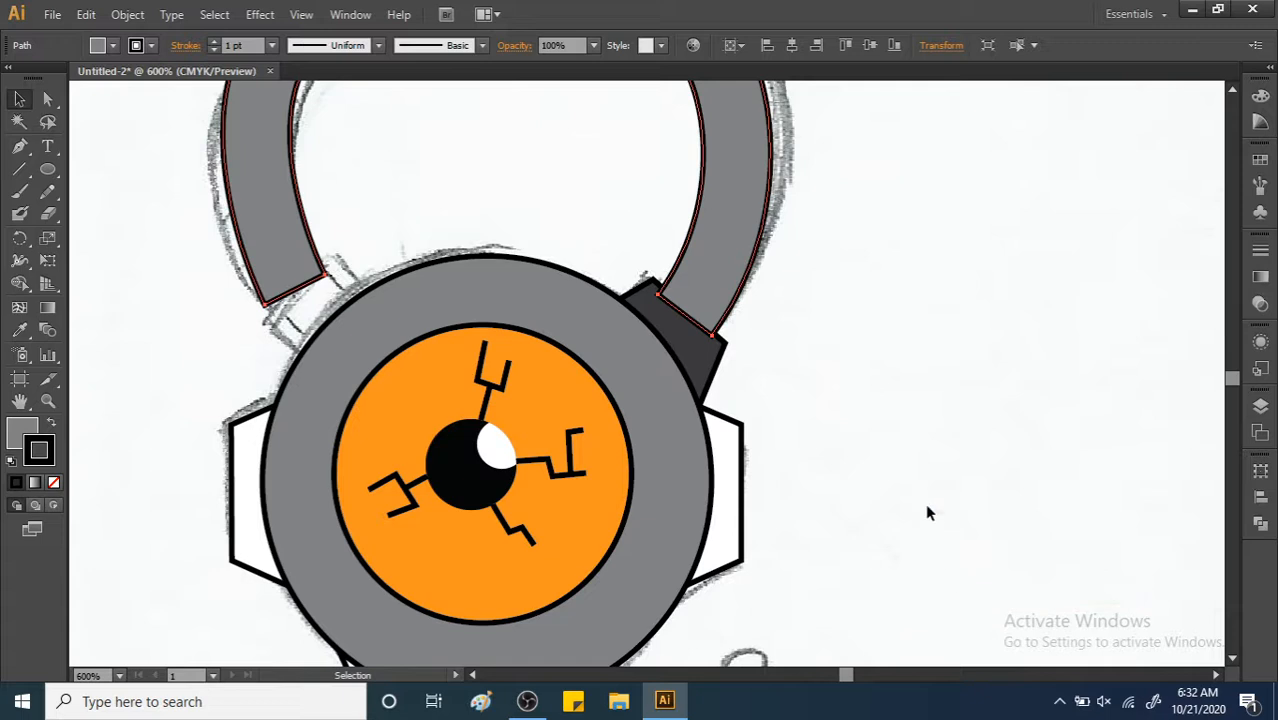
right_click(713, 272)
mouse_move(847, 536)
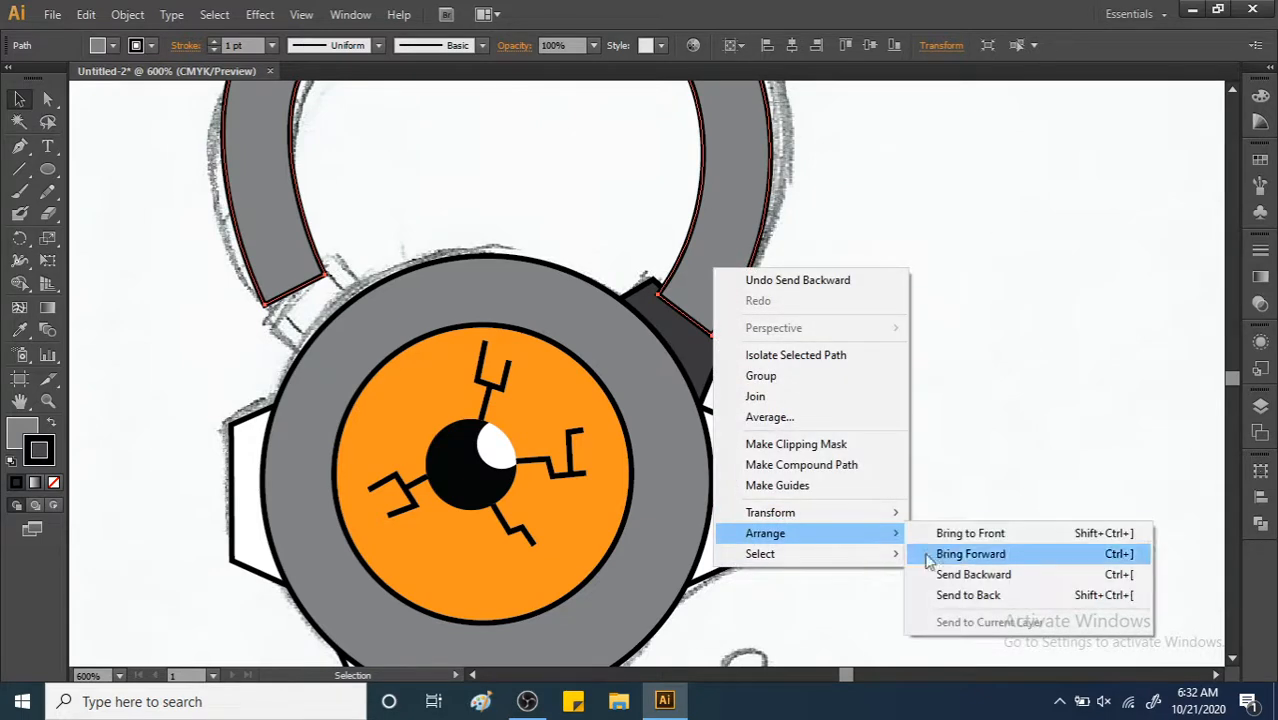
click(959, 594)
click(902, 429)
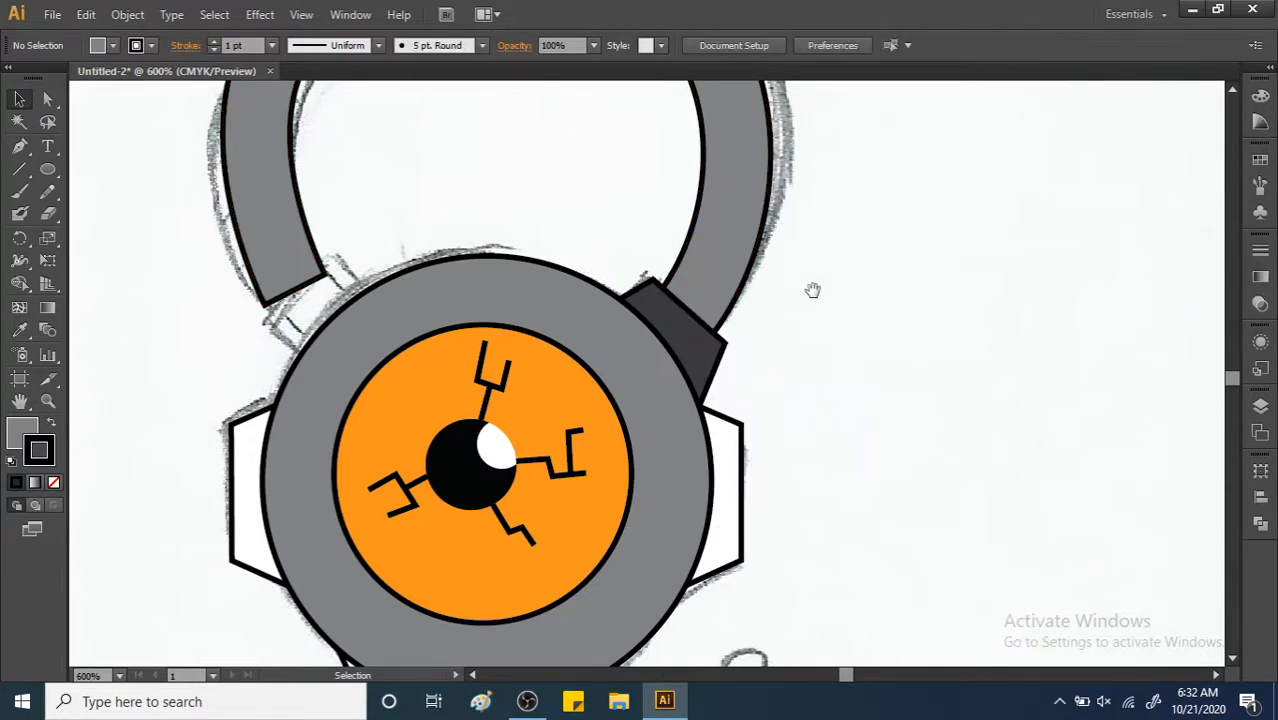
Duplicate the dark connector into the opening of the handle and reflect the copy across the vertical axis.
drag(802, 285, 966, 293)
click(855, 350)
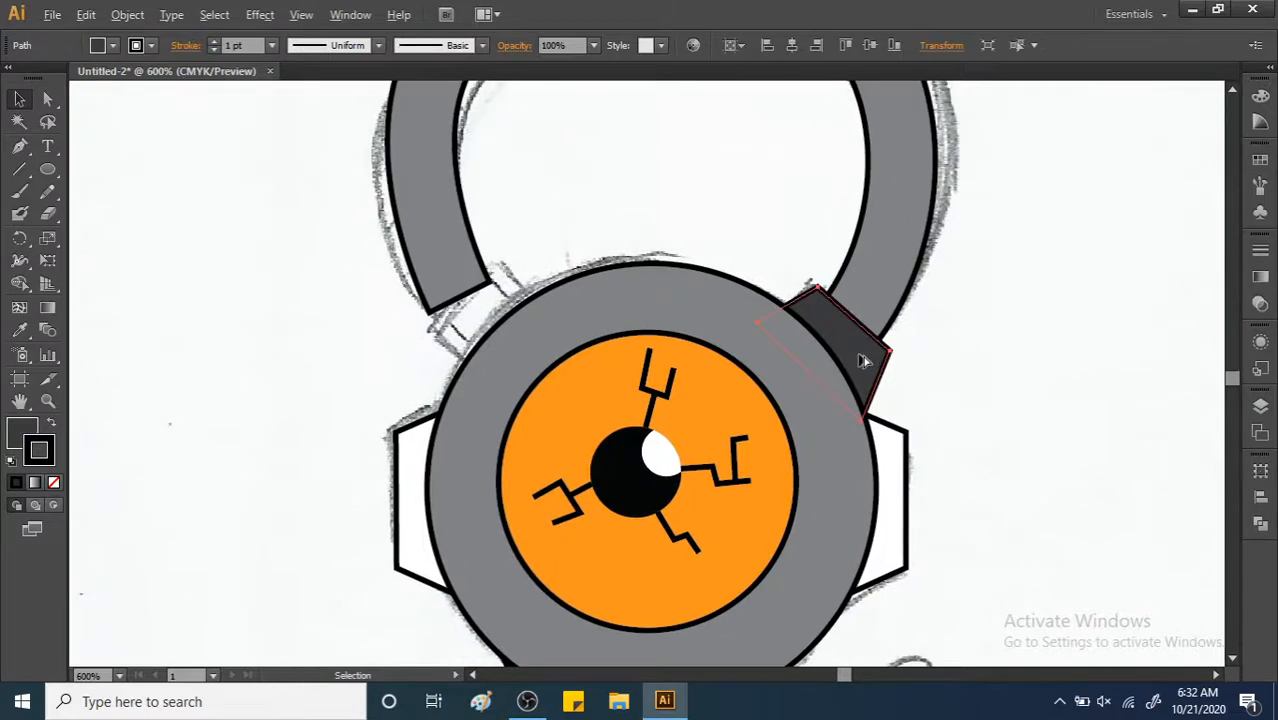
alt+drag(856, 345, 676, 180)
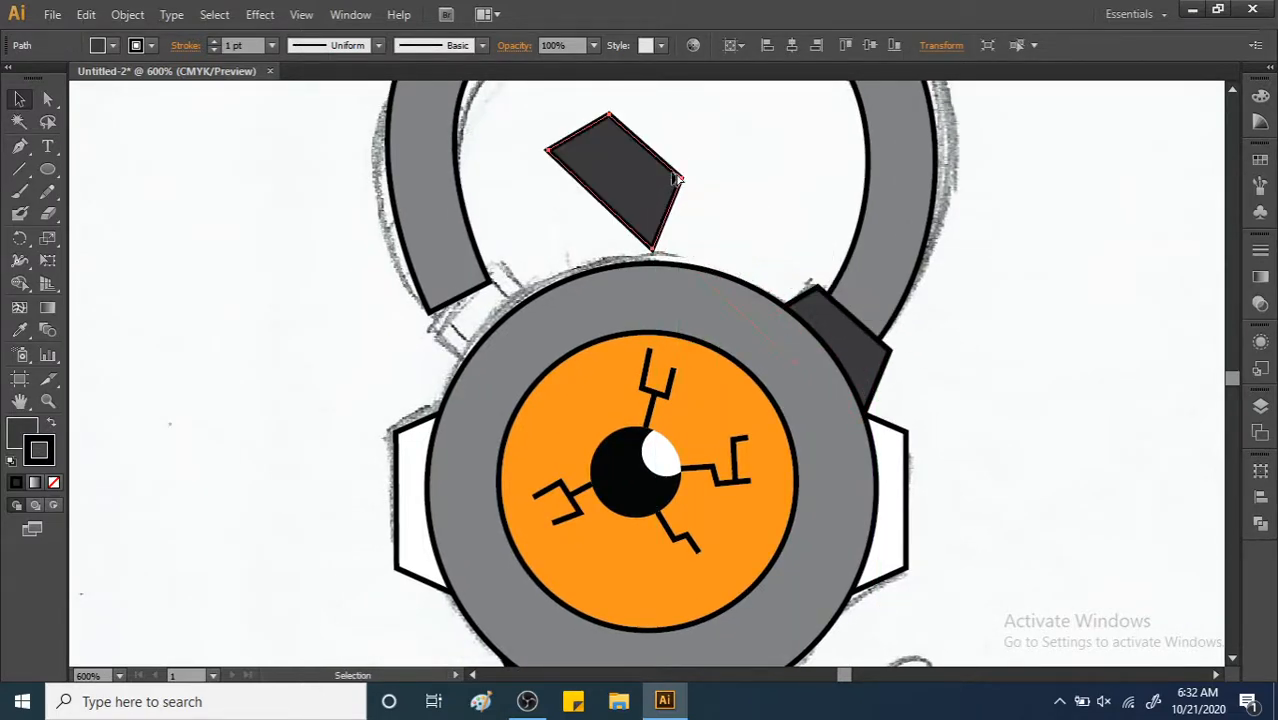
right_click(613, 170)
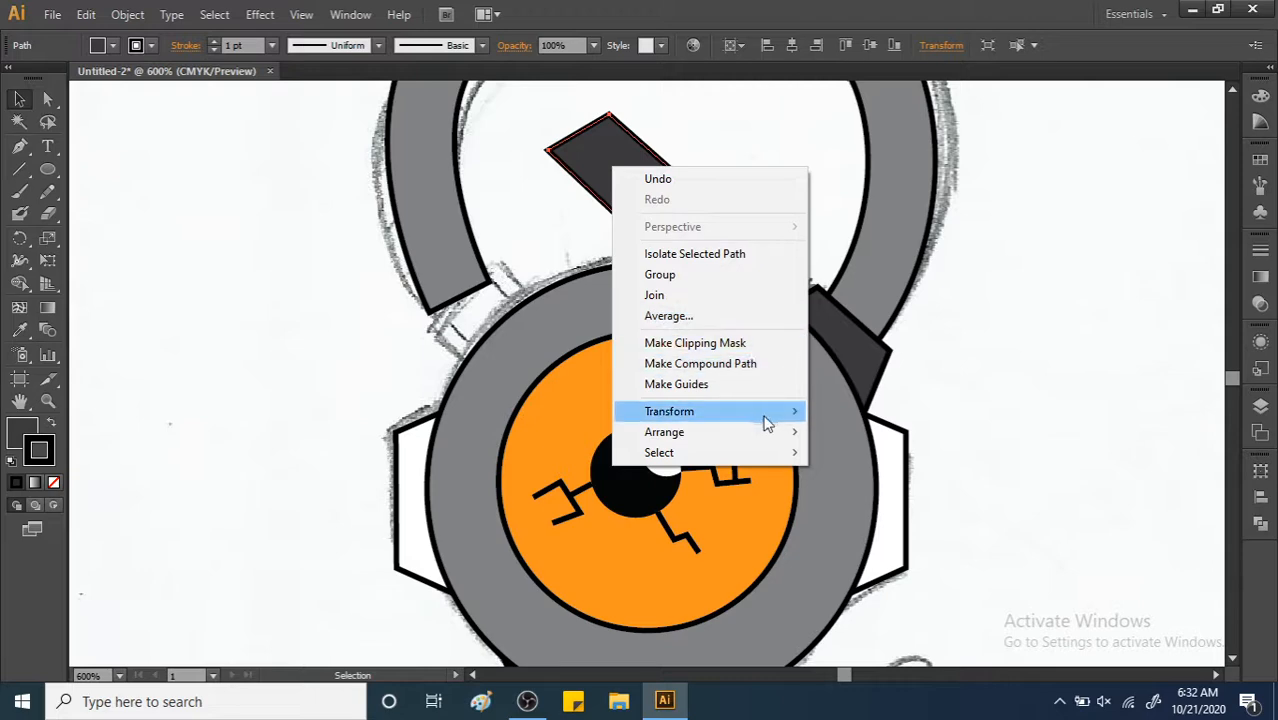
mouse_move(790, 413)
click(893, 480)
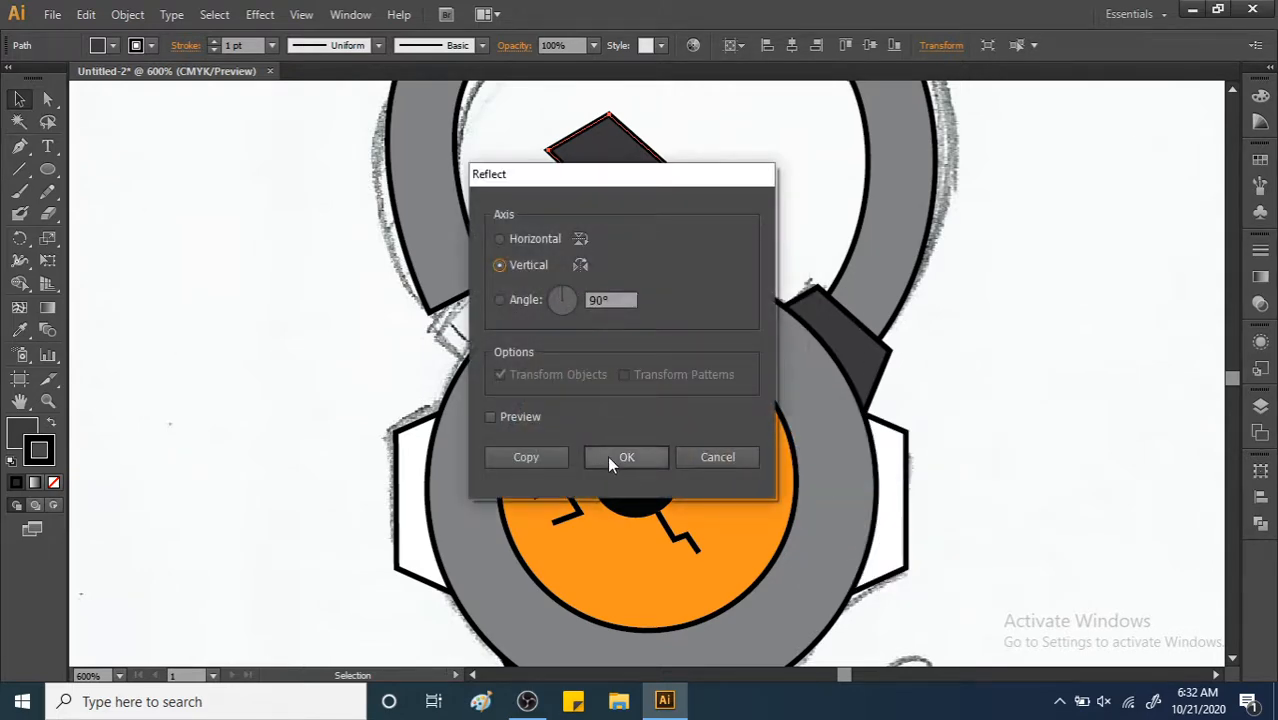
click(612, 457)
Move the mirrored dark connector onto the sketched joint at the handle's left end and nudge it into line.
drag(670, 185, 510, 315)
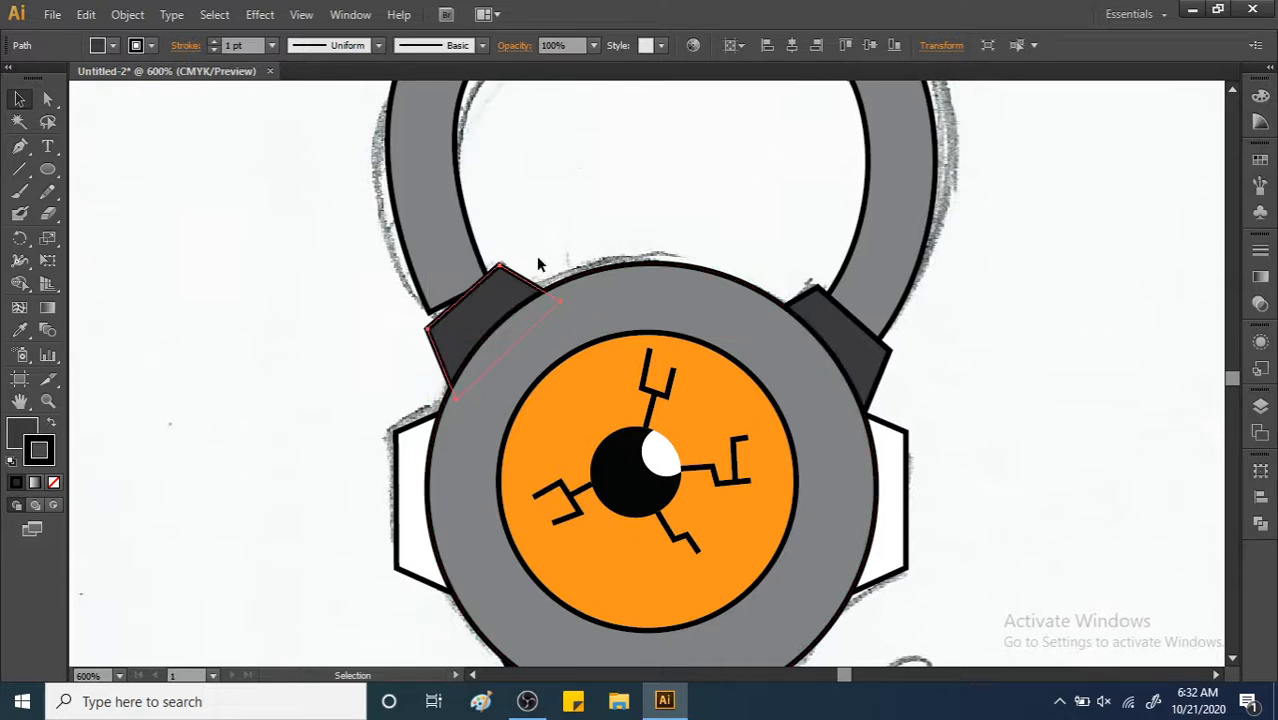
key(Down)
key(Right)
key(Right)
key(Left)
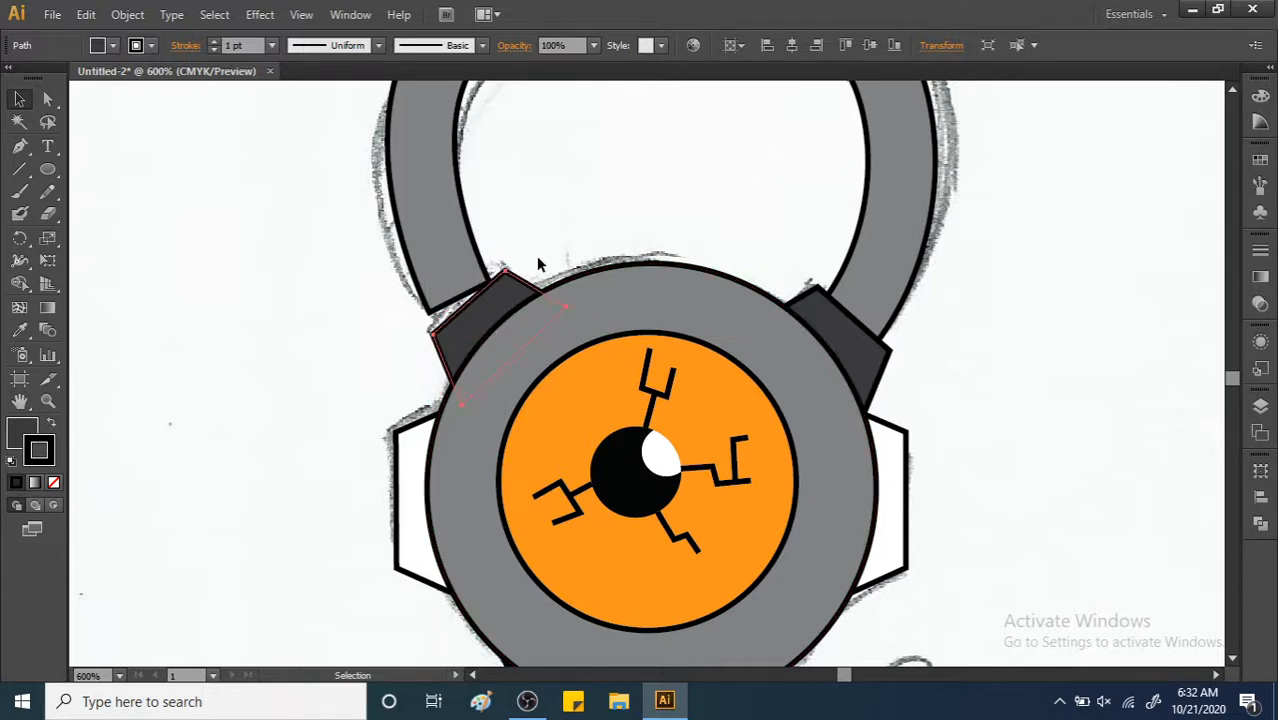
Move the gray handle down and right toward the dark connectors and scale it down slightly to fit between them.
drag(800, 196, 884, 277)
click(862, 288)
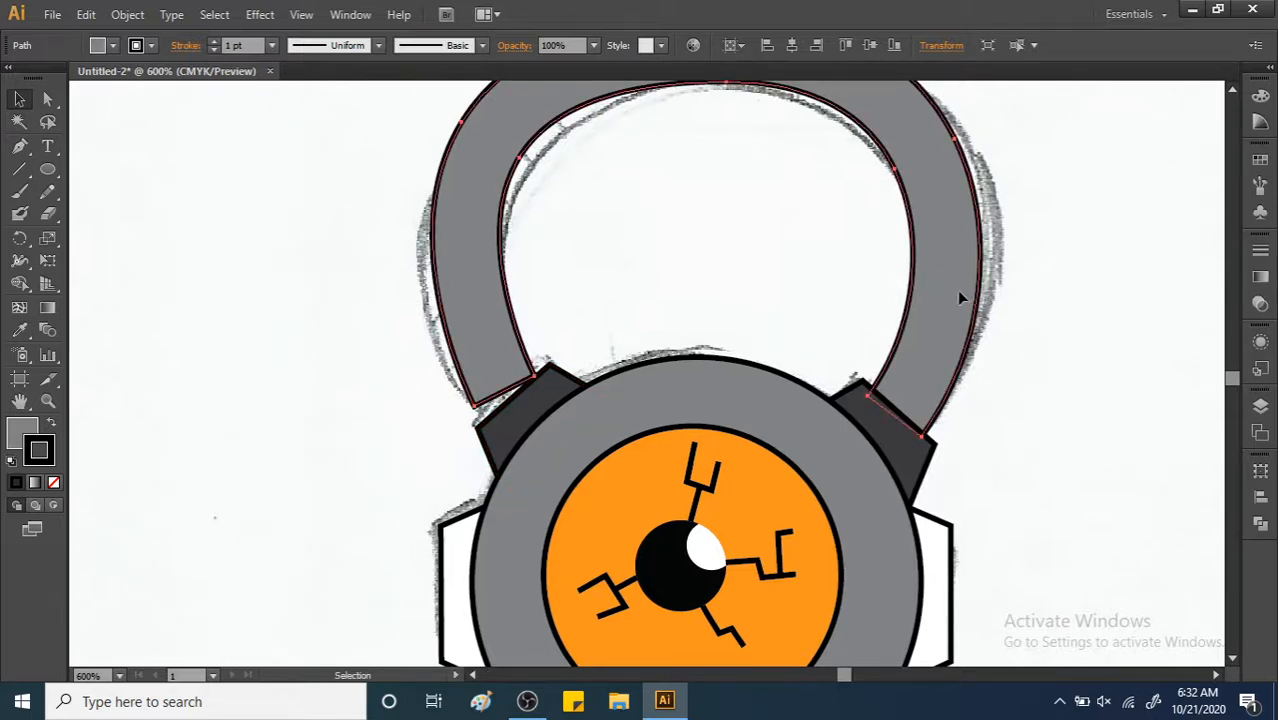
drag(953, 301, 980, 322)
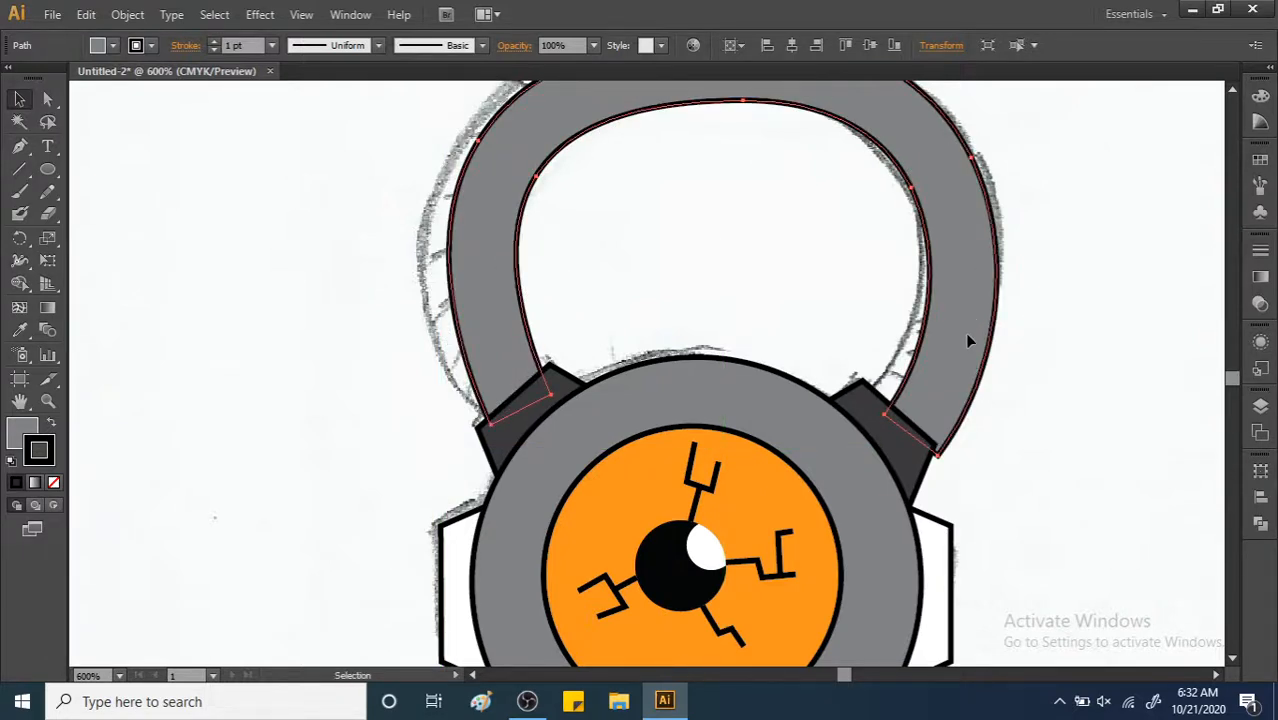
key(e)
drag(997, 453, 979, 441)
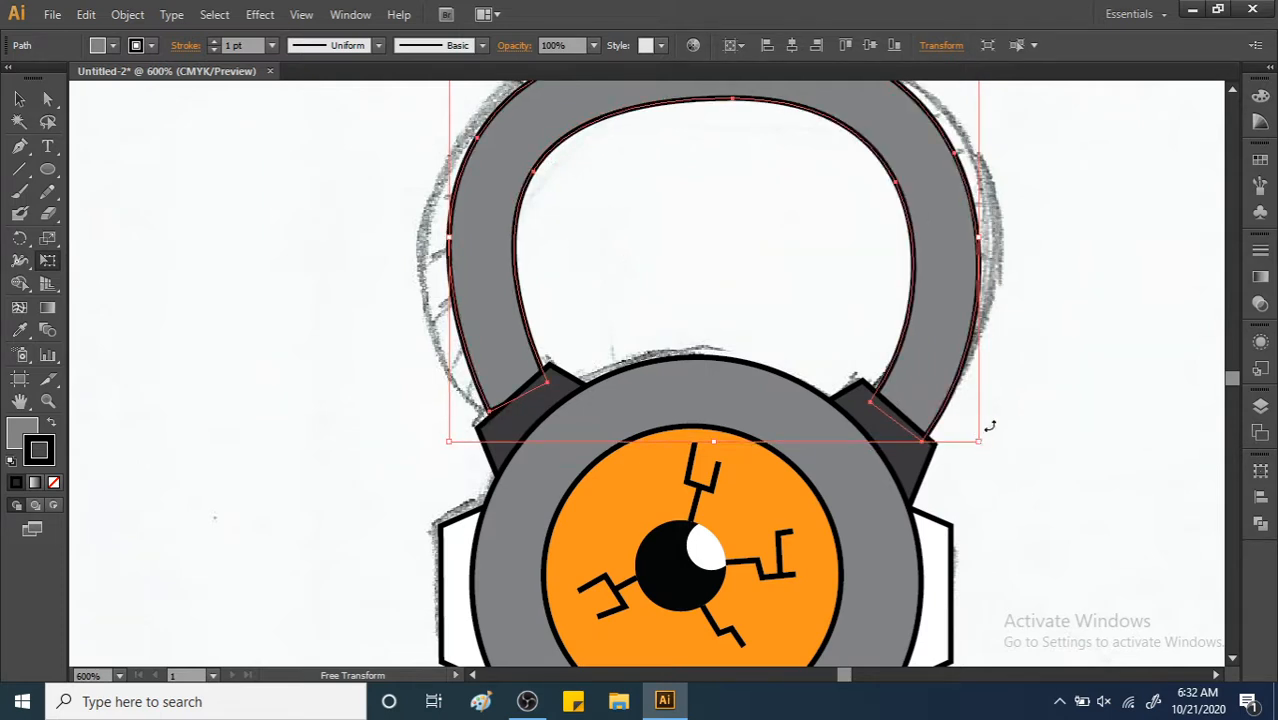
Nudge the gray handle down, fine-tune its fit so both ends tuck behind the dark connectors, and deselect it.
key(Down)
key(Down)
key(Down)
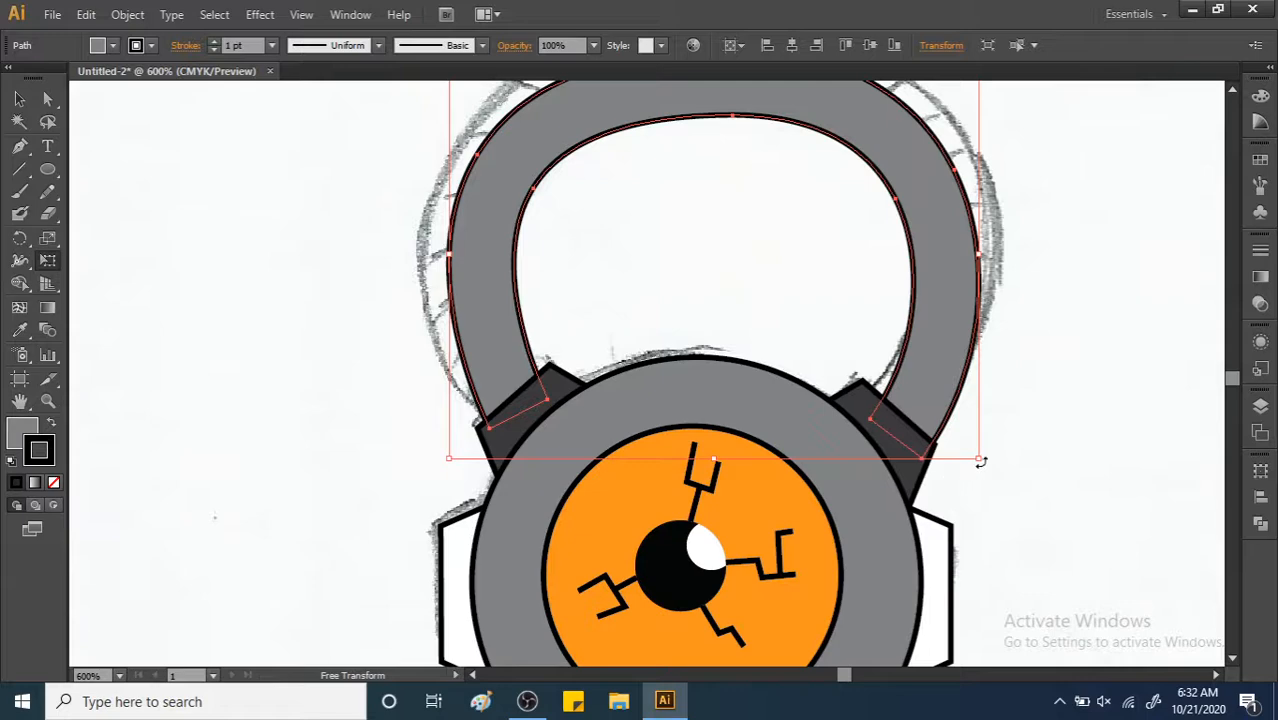
mouse_move(981, 462)
mouse_down()
mouse_move(955, 442)
mouse_move(733, 398)
mouse_move(979, 364)
mouse_move(1005, 372)
mouse_up()
key(v)
click(990, 420)
key(ctrl+minus)
key(ctrl+minus)
drag(833, 380, 950, 377)
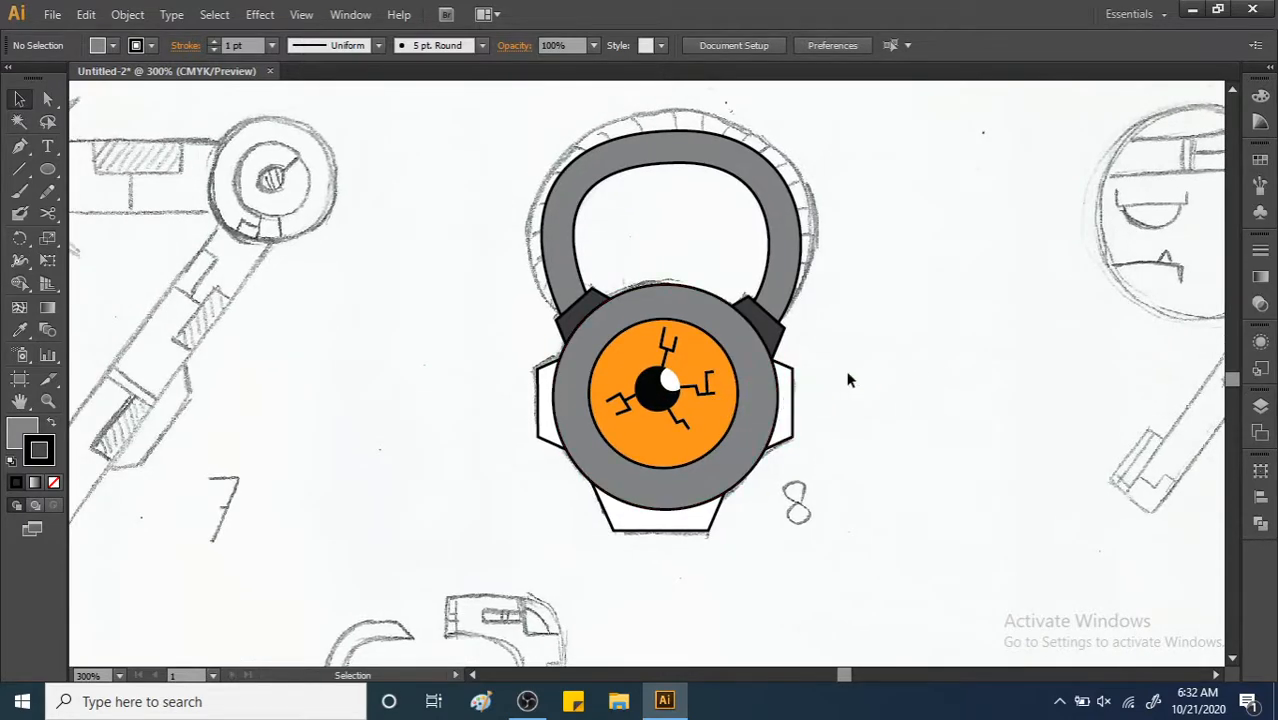
Select the 8's gray outer ring and apply a radial gradient to its stroke.
drag(879, 319, 842, 366)
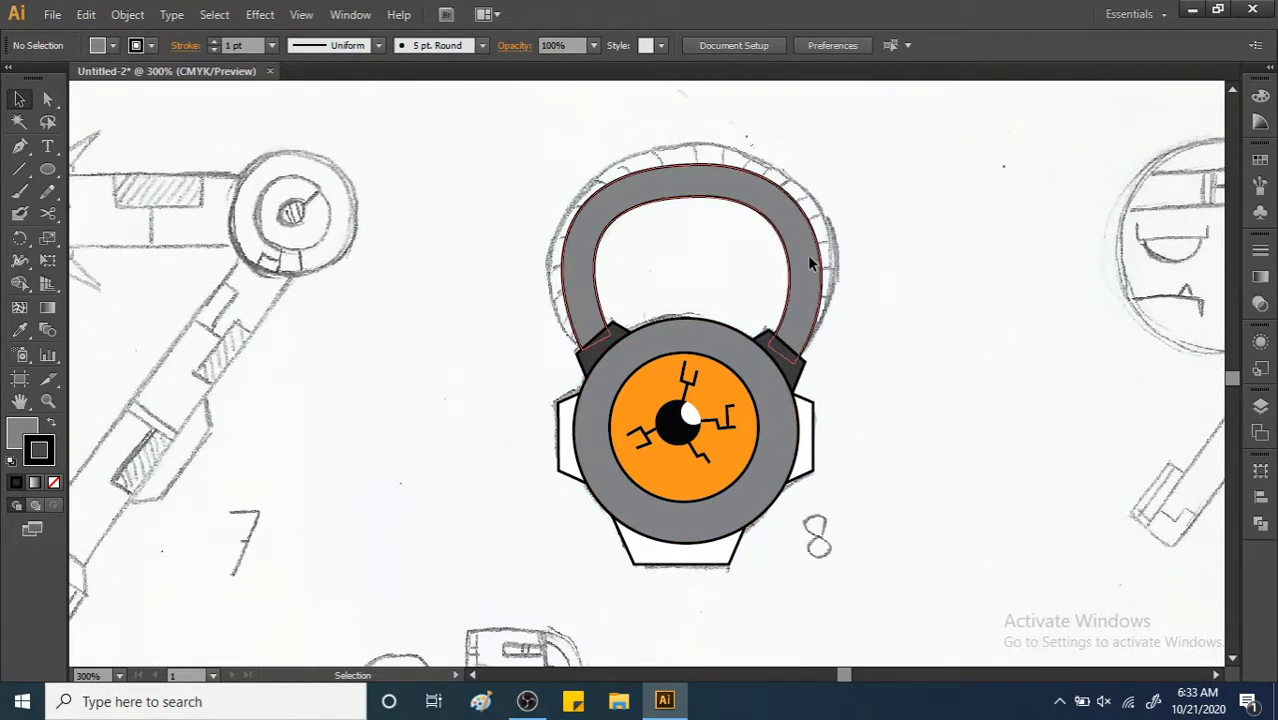
click(810, 263)
click(792, 400)
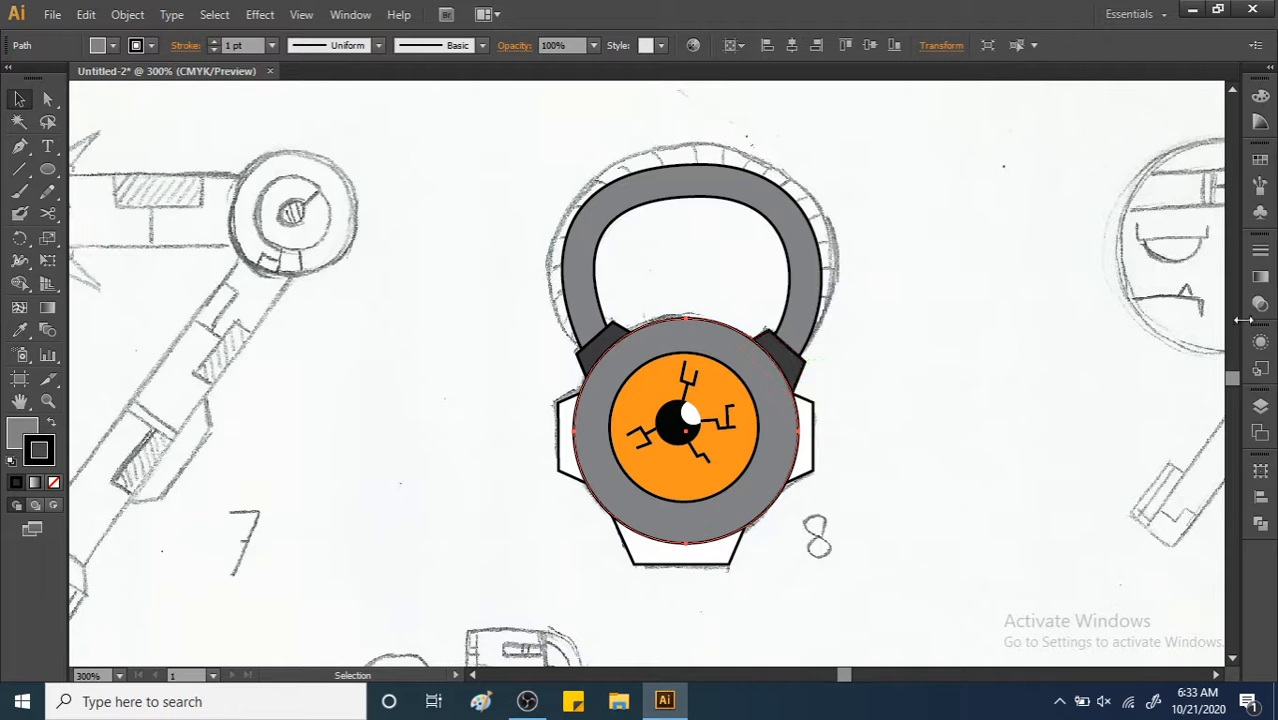
click(1258, 278)
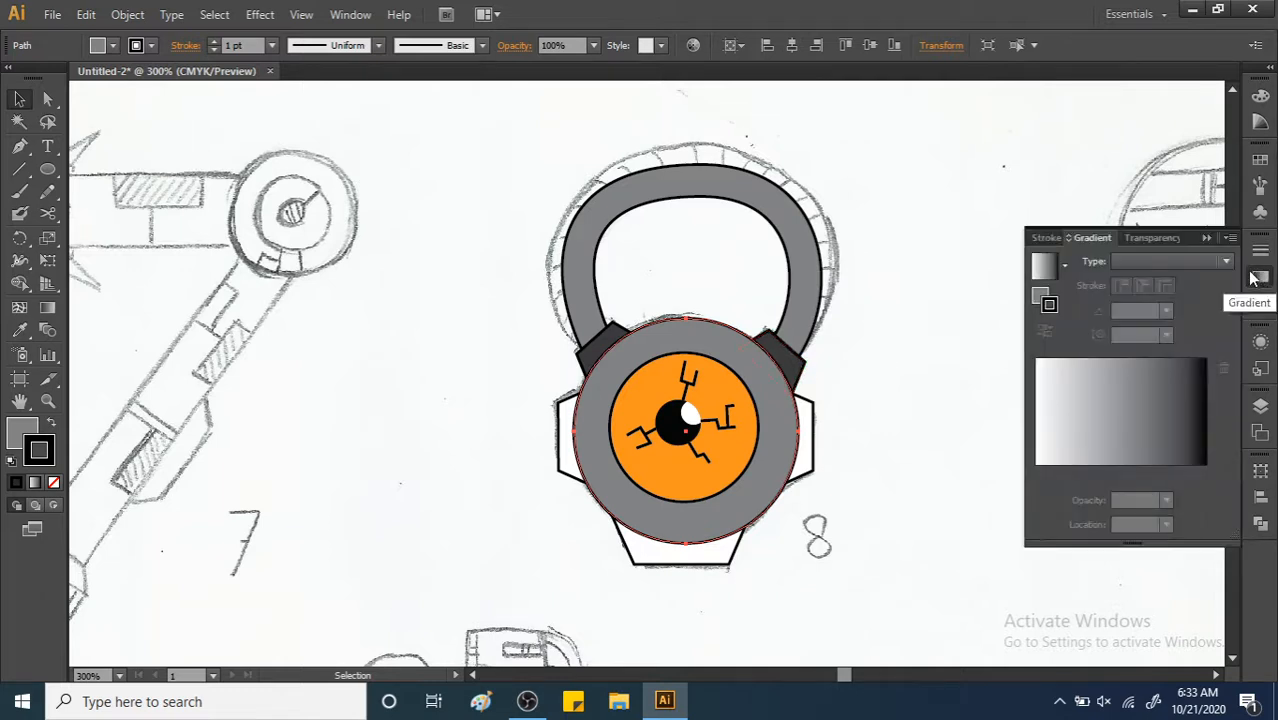
click(1154, 260)
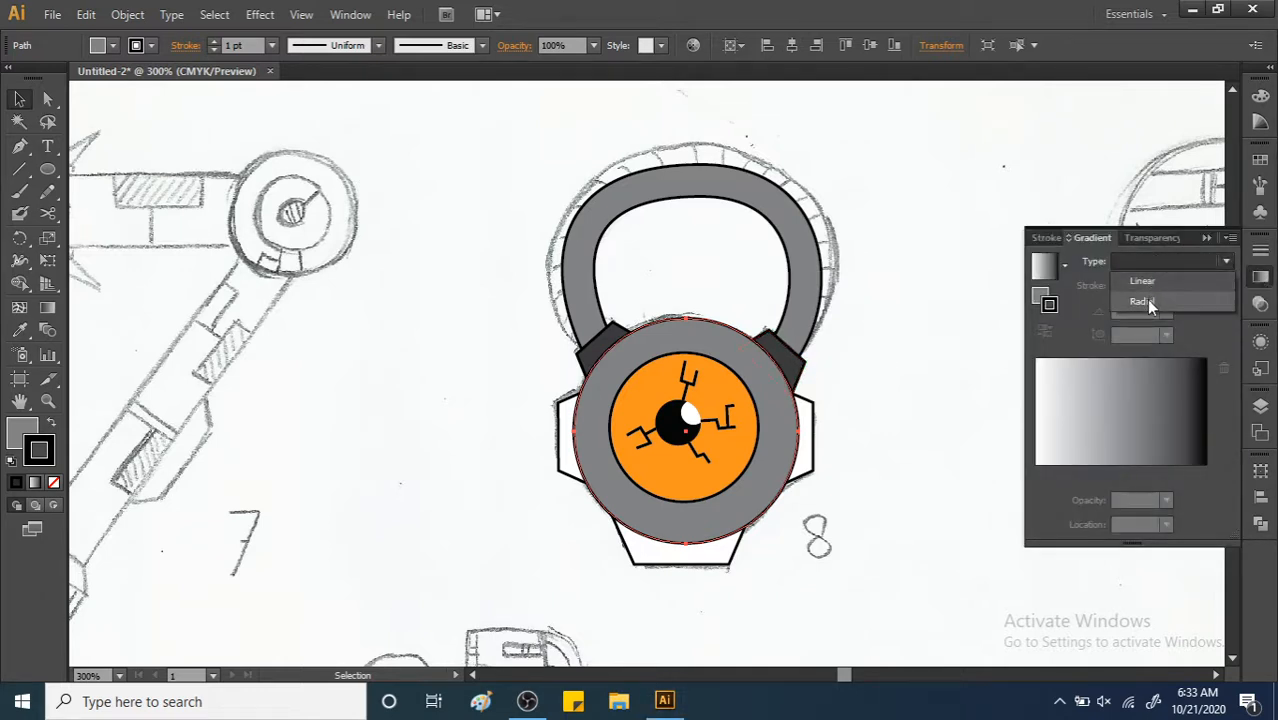
click(1149, 303)
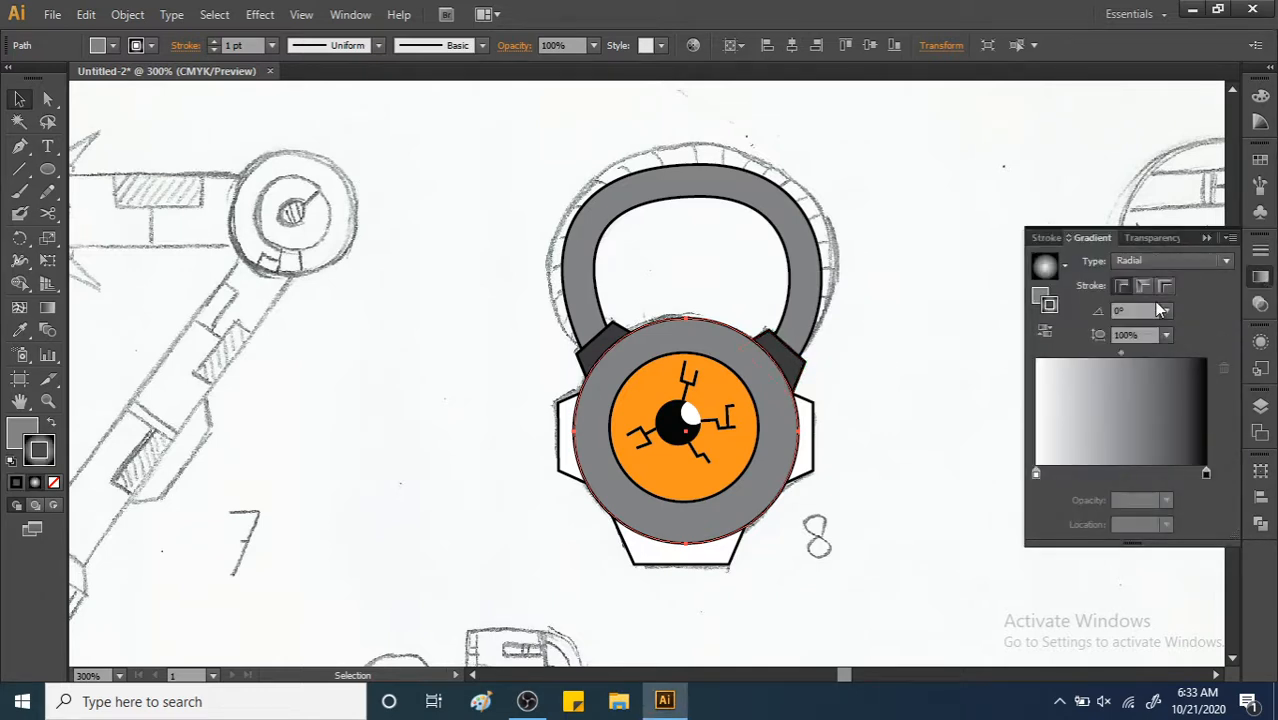
Apply a radial gradient to the fill of the 8's gray outer ring.
click(1045, 299)
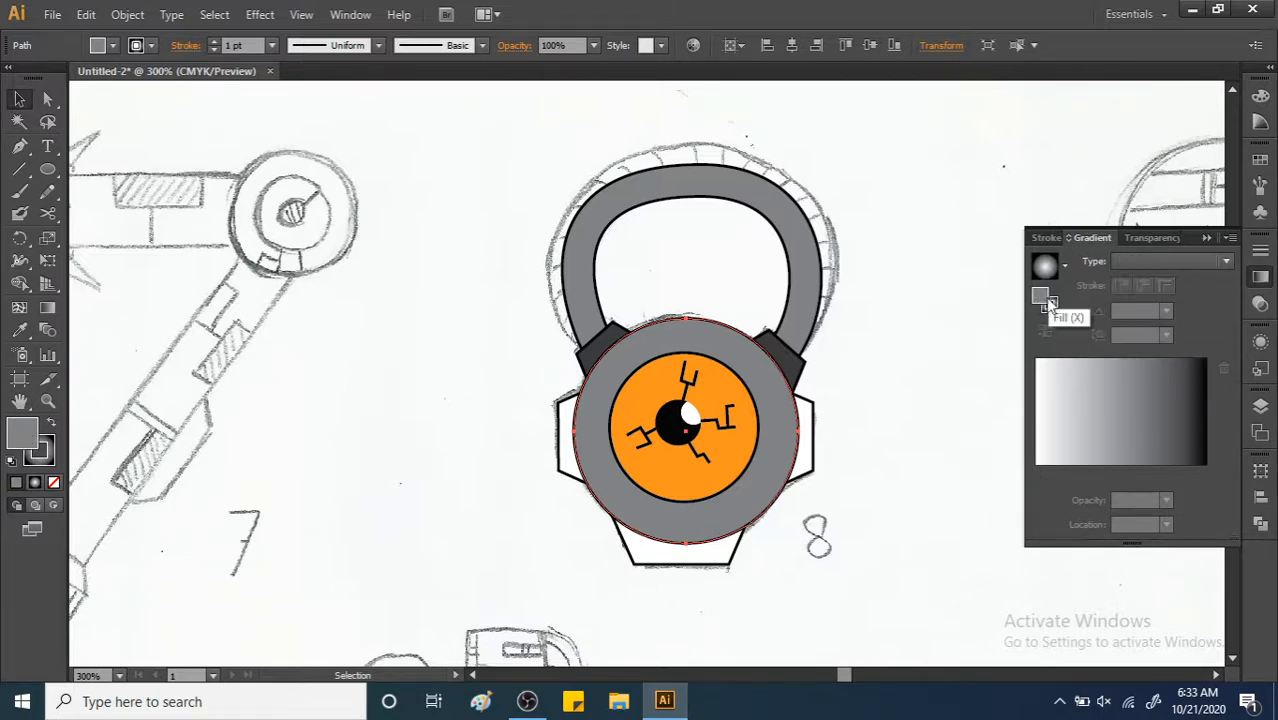
click(1052, 304)
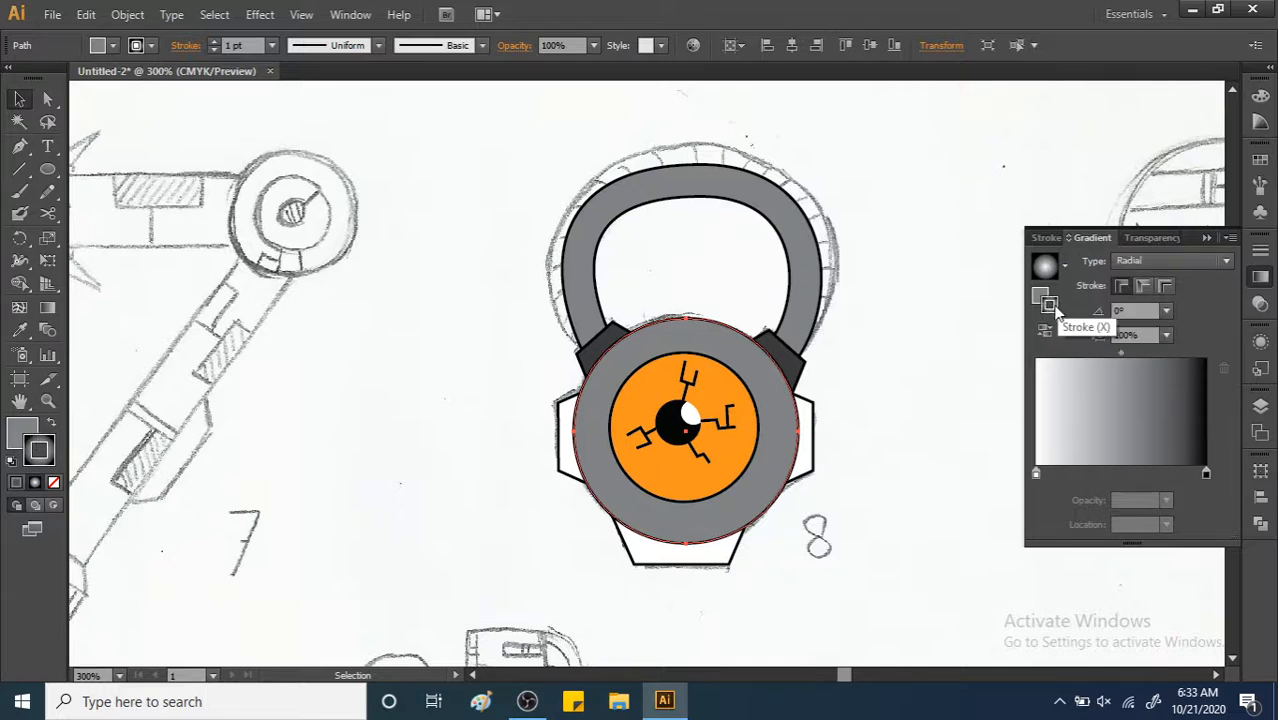
click(1065, 266)
click(1066, 272)
click(1122, 262)
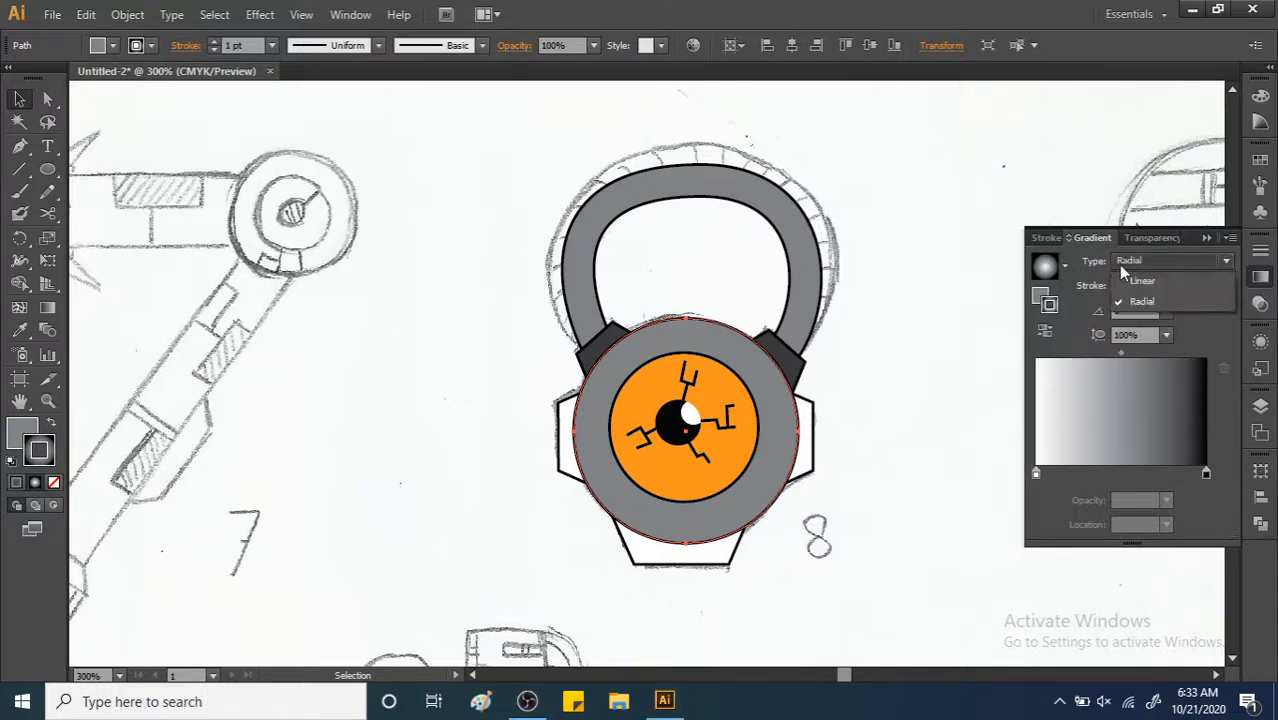
click(1117, 266)
click(1041, 298)
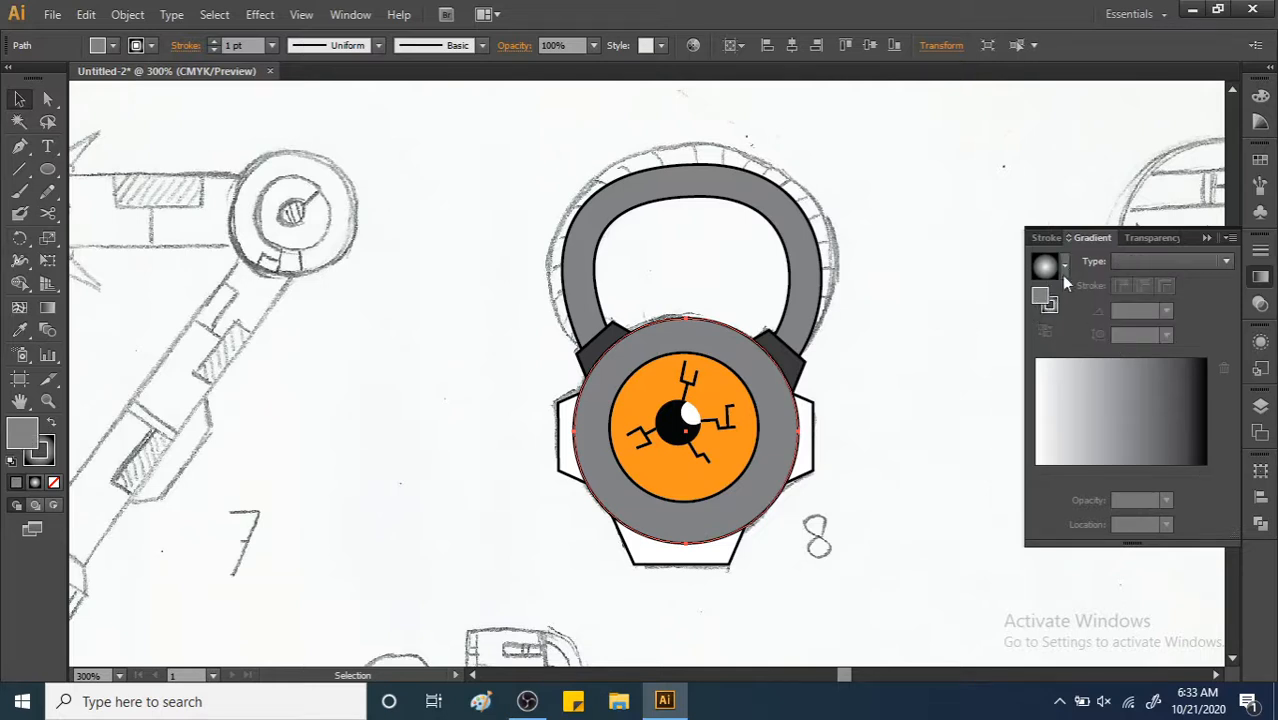
click(1120, 264)
click(1130, 301)
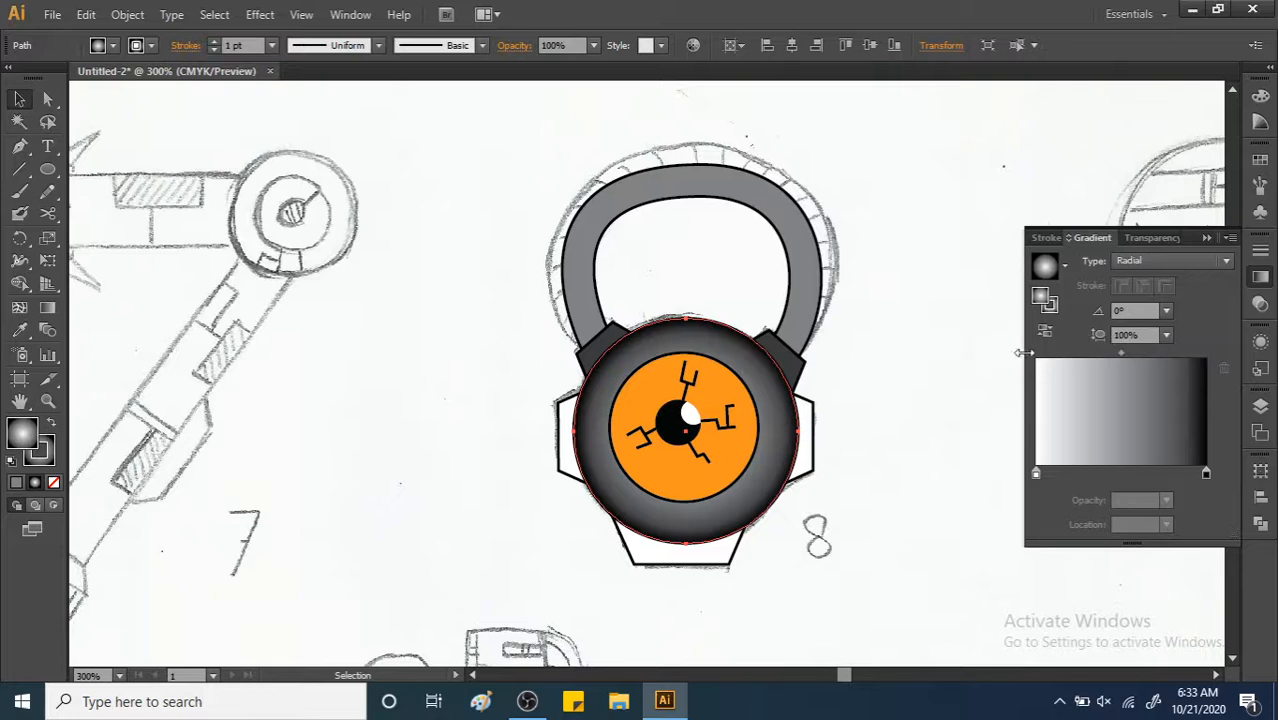
Set the dark end stop of the ring's radial gradient to C=0 M=0 Y=0 K=80 and deselect the ring.
click(1036, 474)
drag(1036, 474, 1003, 455)
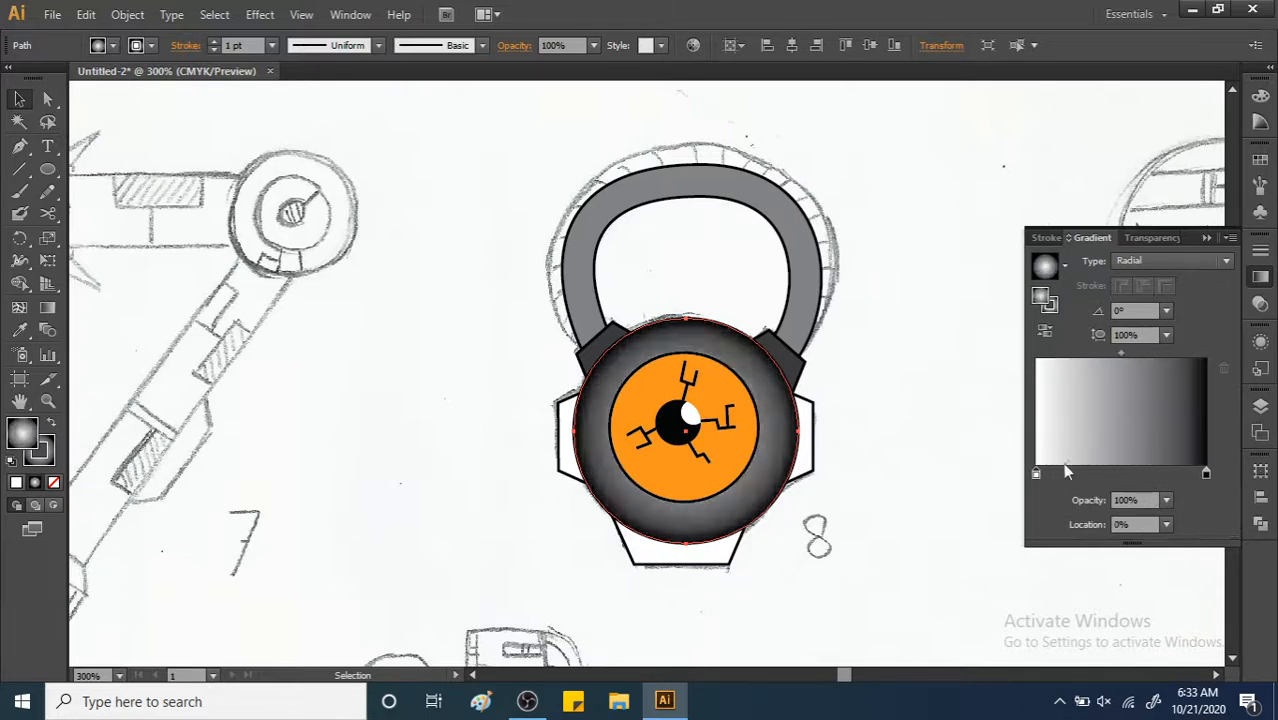
double_click(1205, 473)
click(1030, 237)
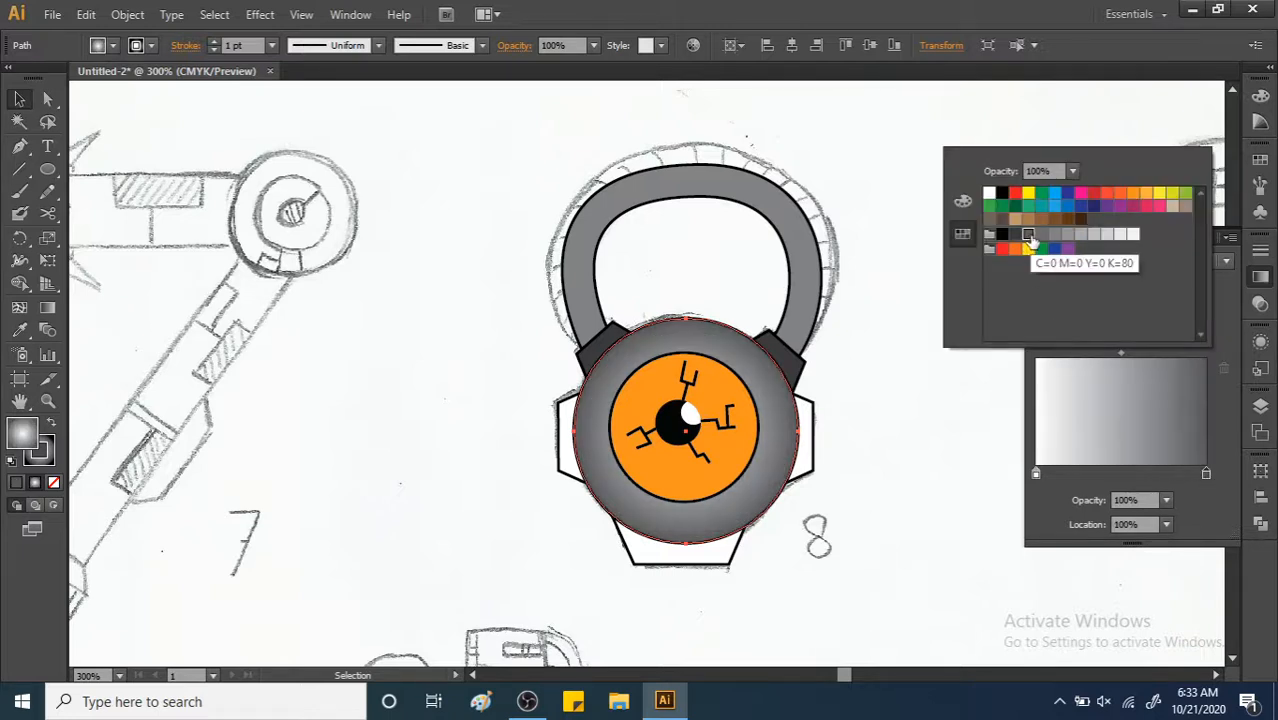
click(882, 447)
click(911, 410)
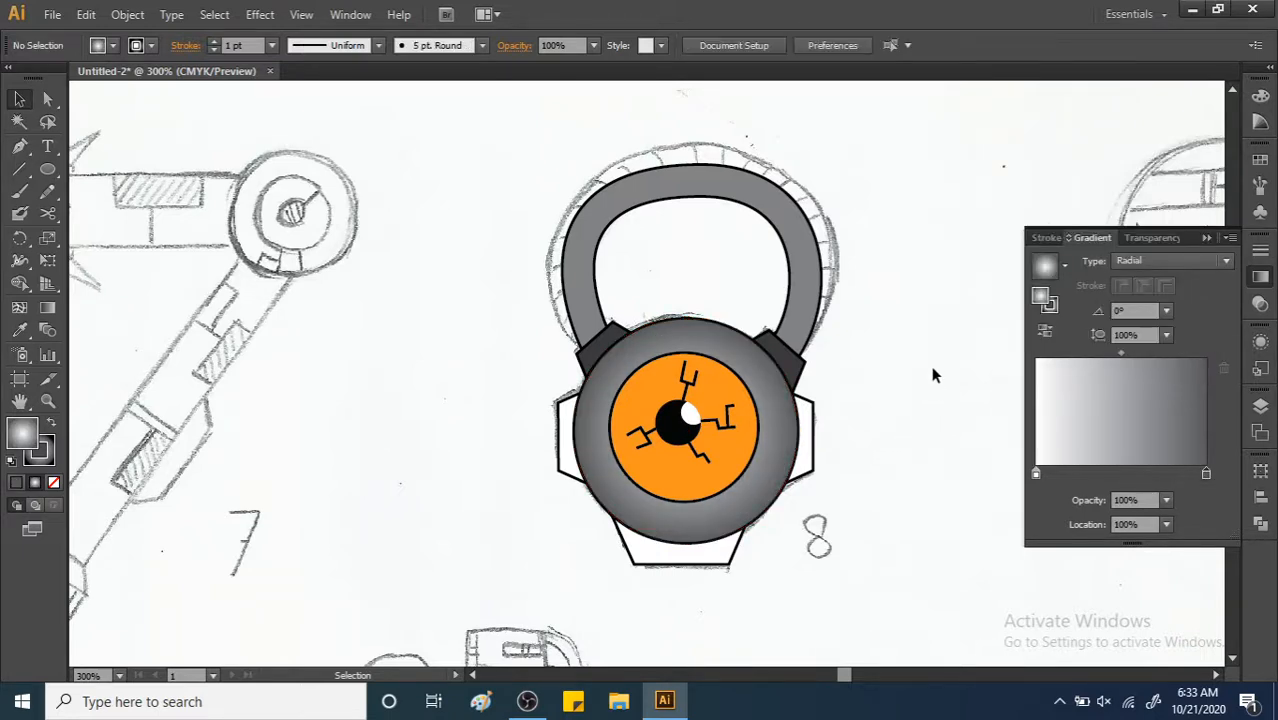
click(1259, 278)
Fill the 8's gray handle with the same white-to-dark-gray radial gradient and deselect it.
scroll(922, 334, left, 3)
scroll(922, 334, down, 1)
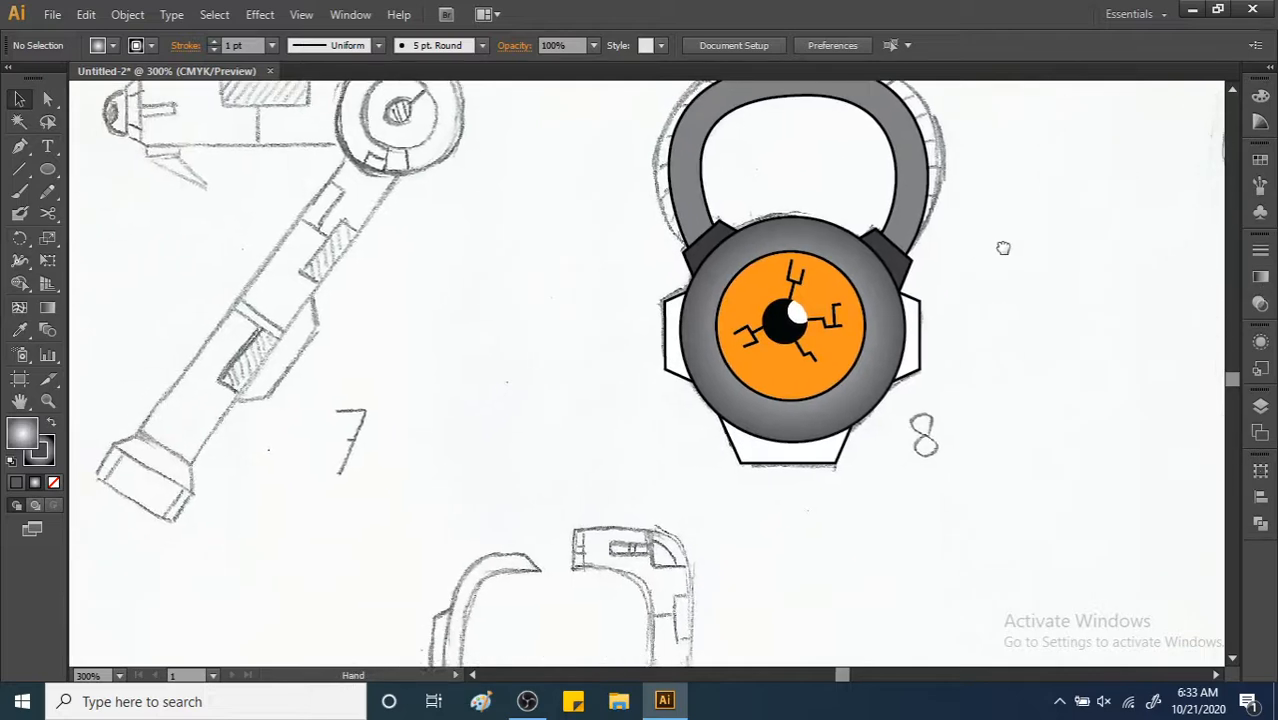
click(897, 260)
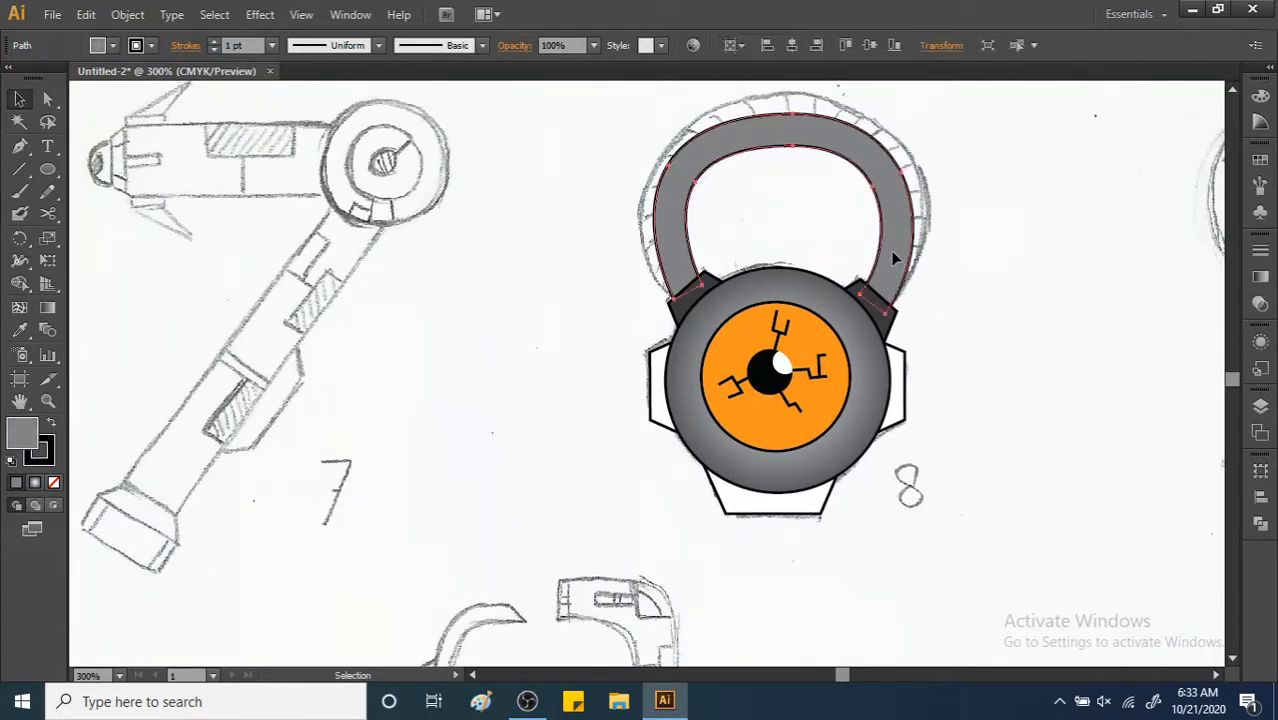
click(1259, 278)
click(1130, 263)
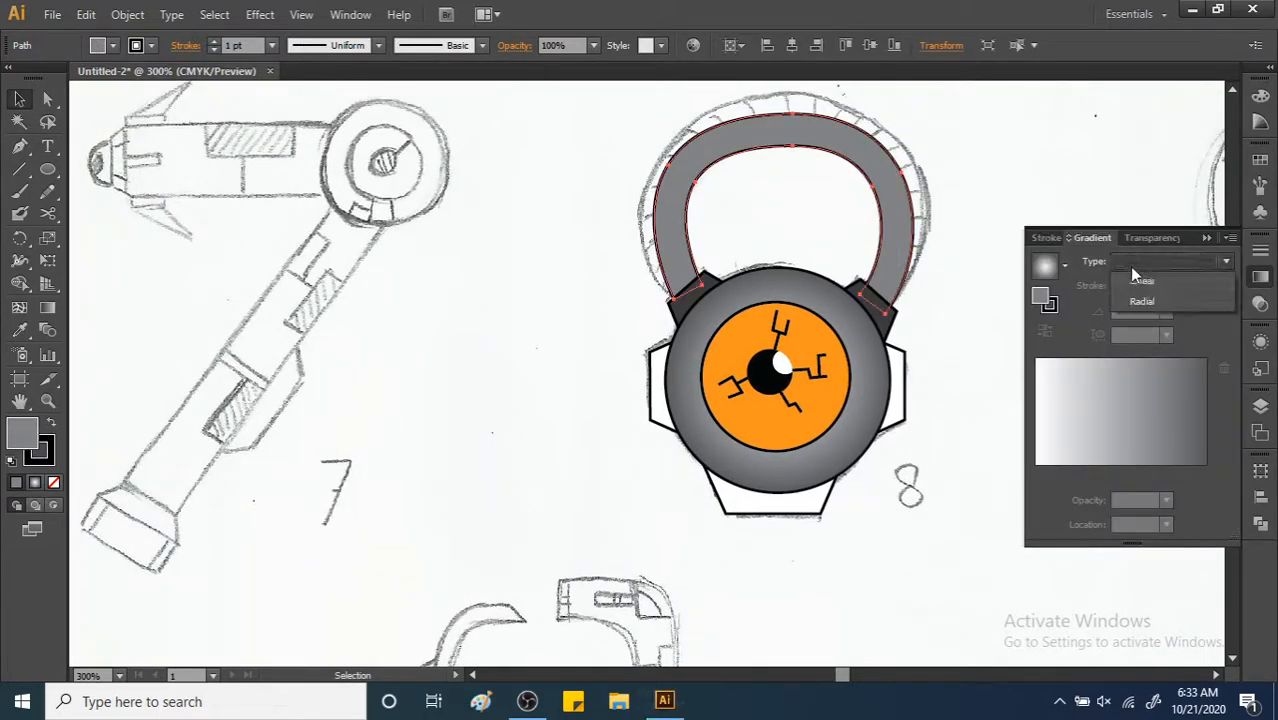
click(1139, 300)
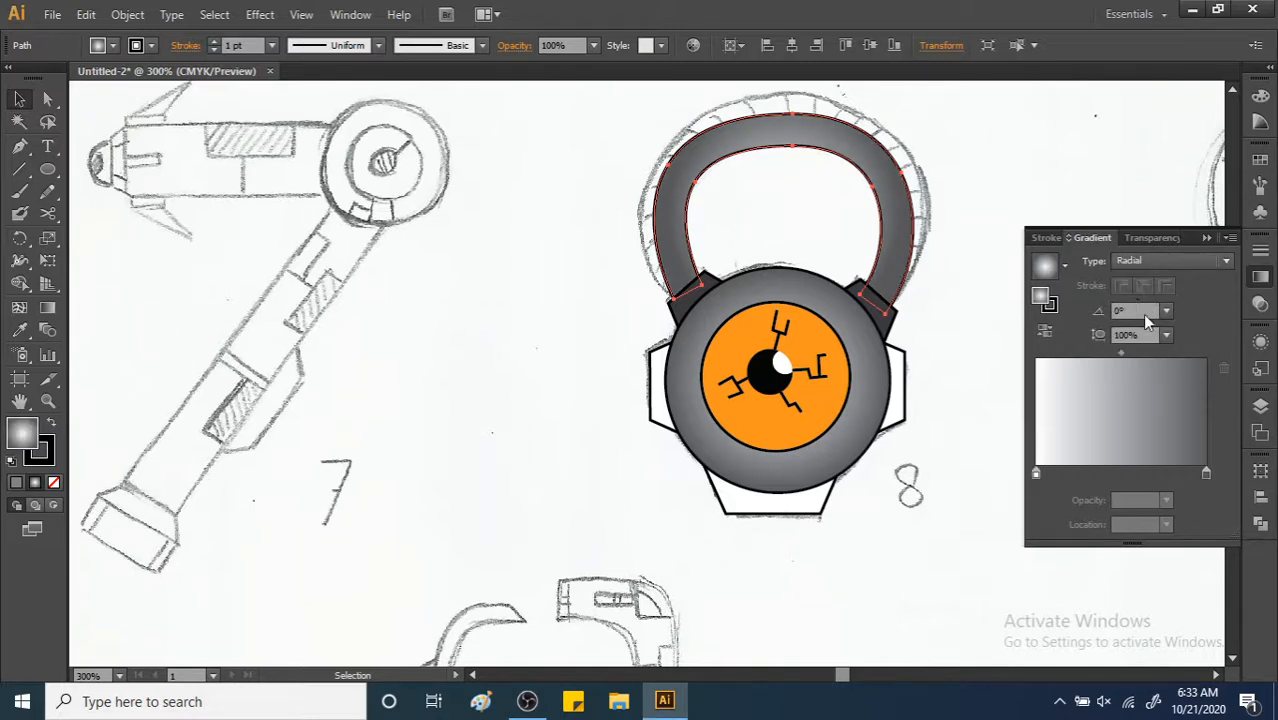
click(921, 380)
click(1259, 278)
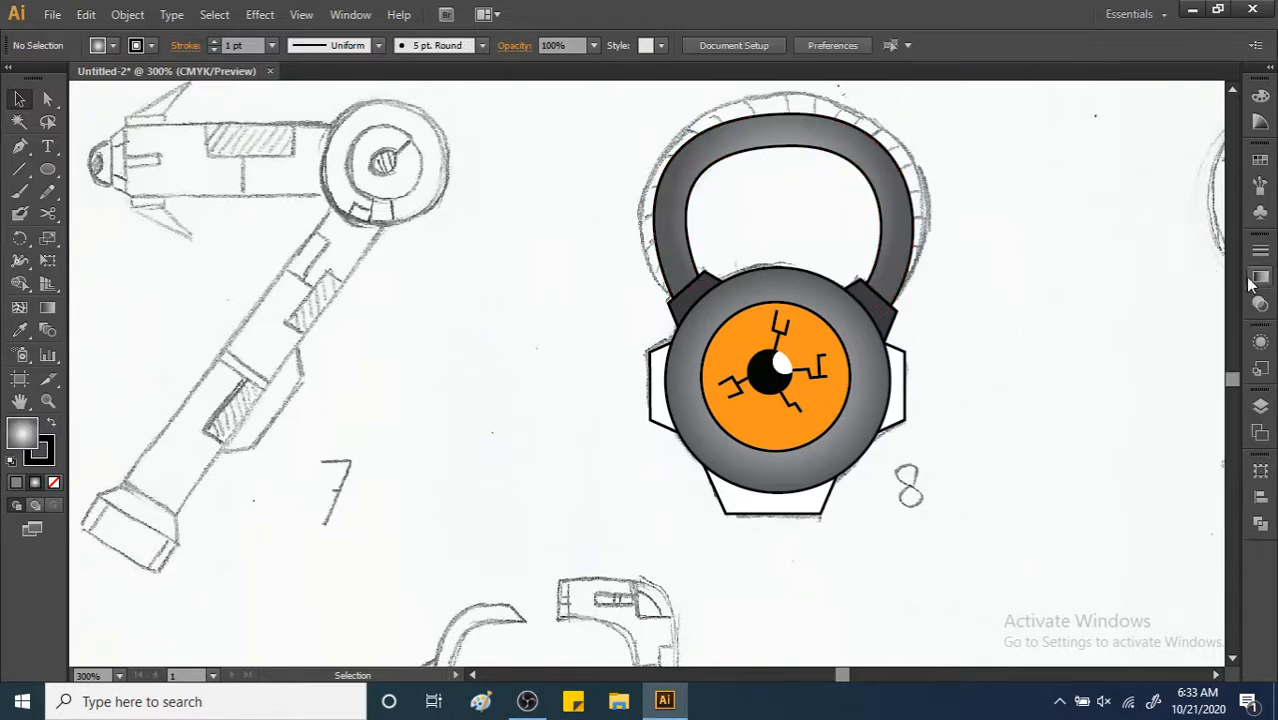
Examine the gradient-shaded 8 up close and beside the neighbouring 7, 9 and 0 sketches.
drag(927, 314, 955, 292)
ctrl+alt+click(947, 326)
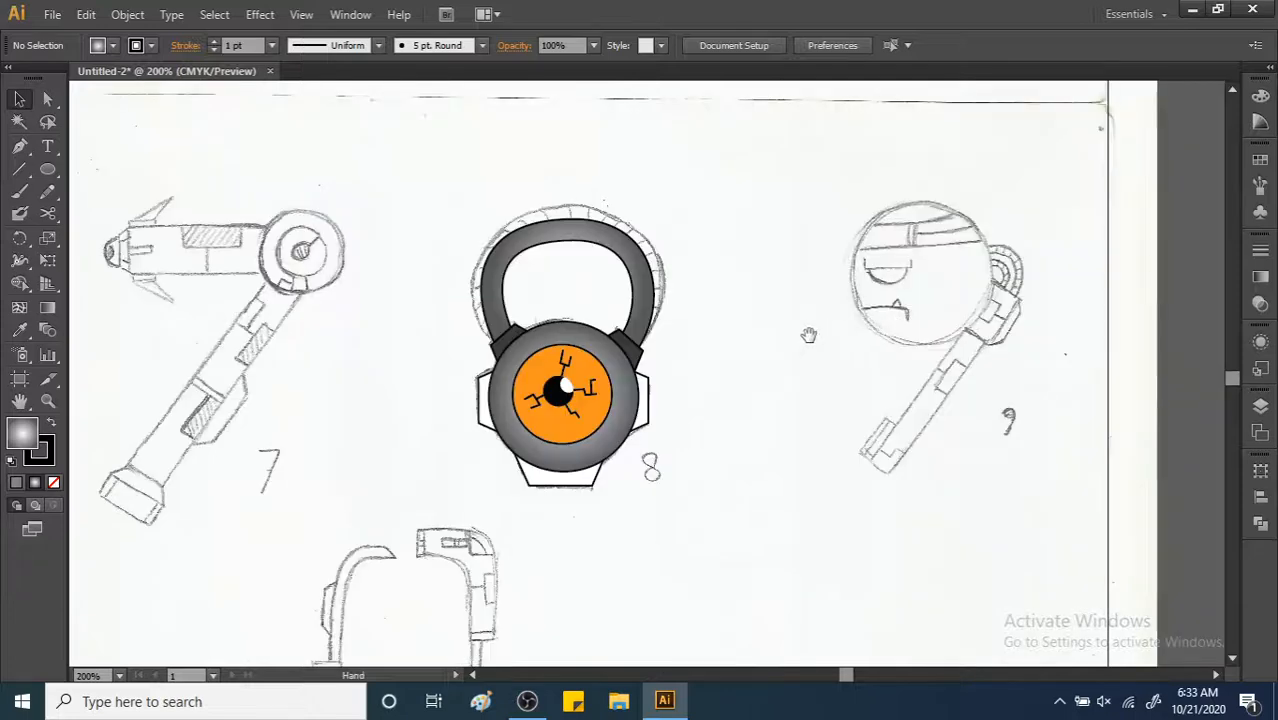
drag(736, 358, 924, 337)
click(856, 359)
drag(787, 342, 976, 320)
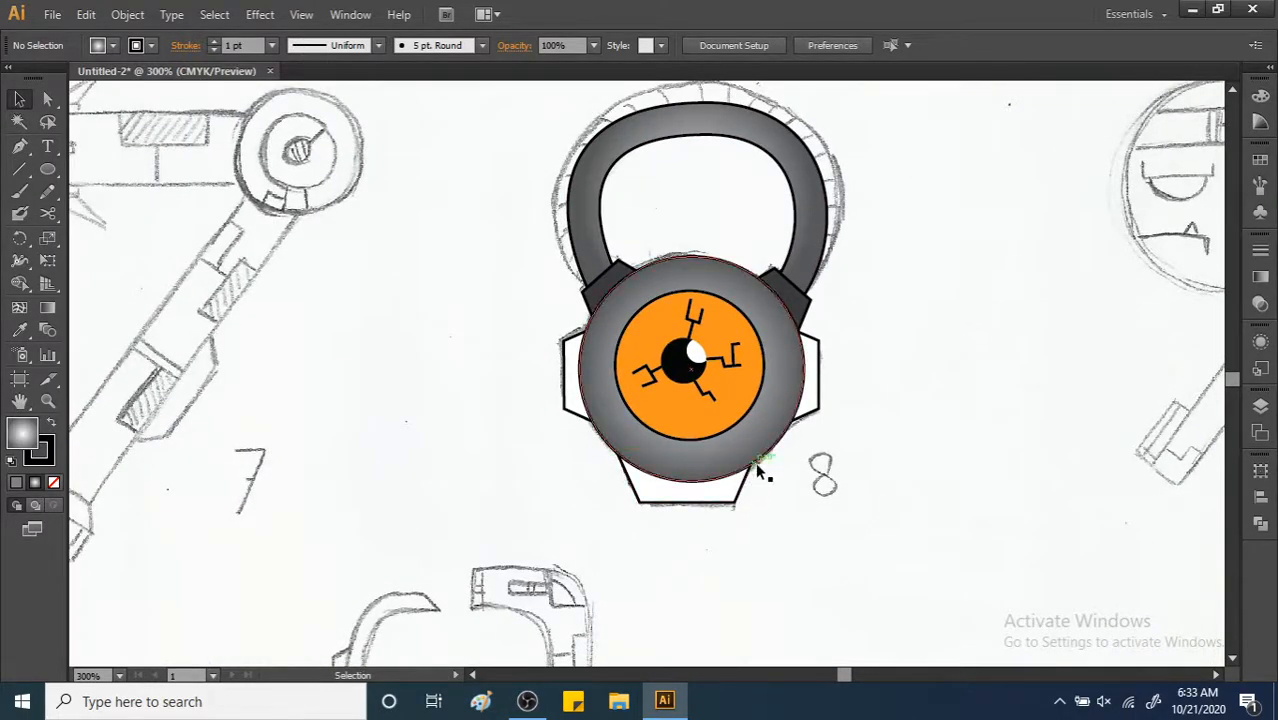
ctrl+alt+click(829, 314)
drag(756, 304, 877, 288)
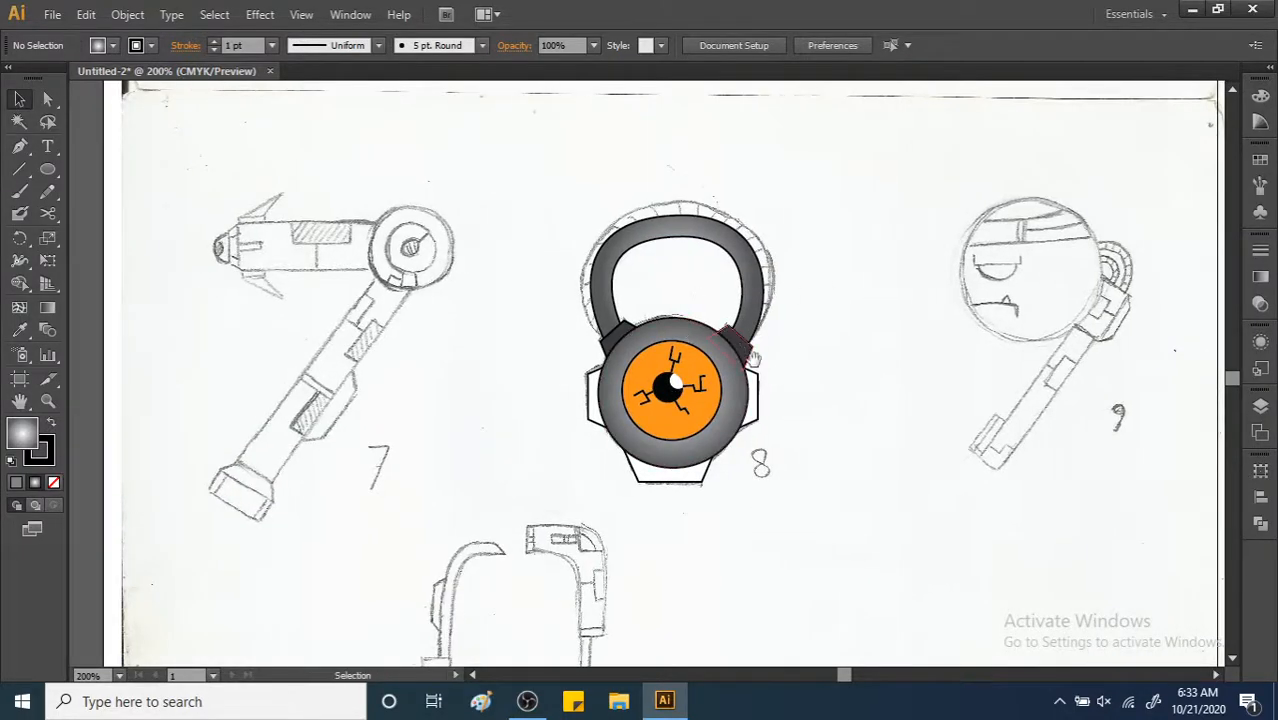
drag(753, 358, 860, 228)
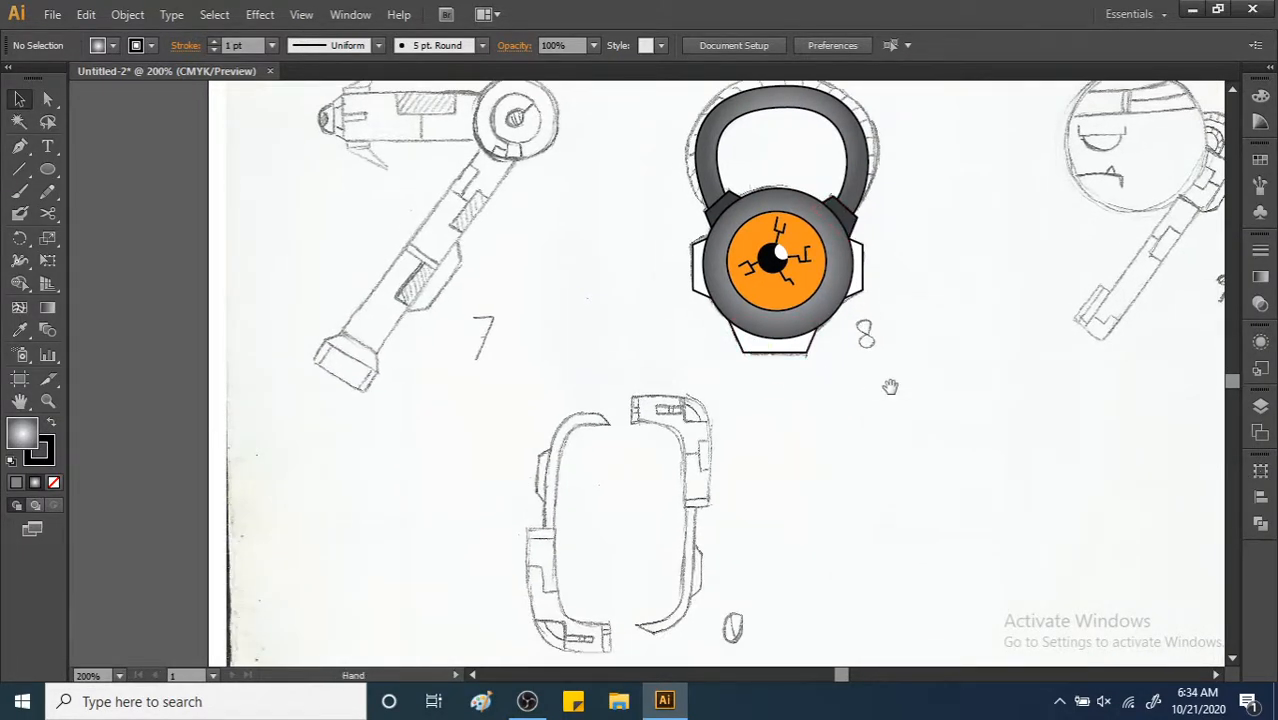
drag(890, 386, 838, 404)
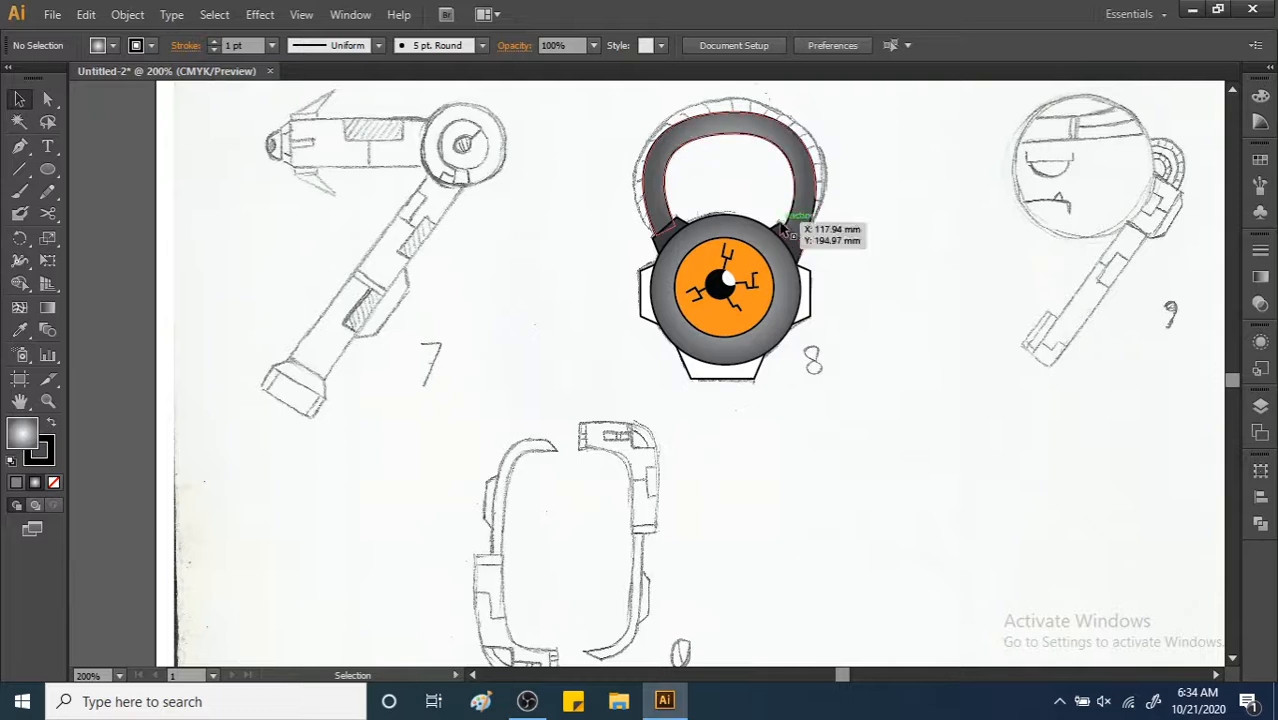
click(1260, 524)
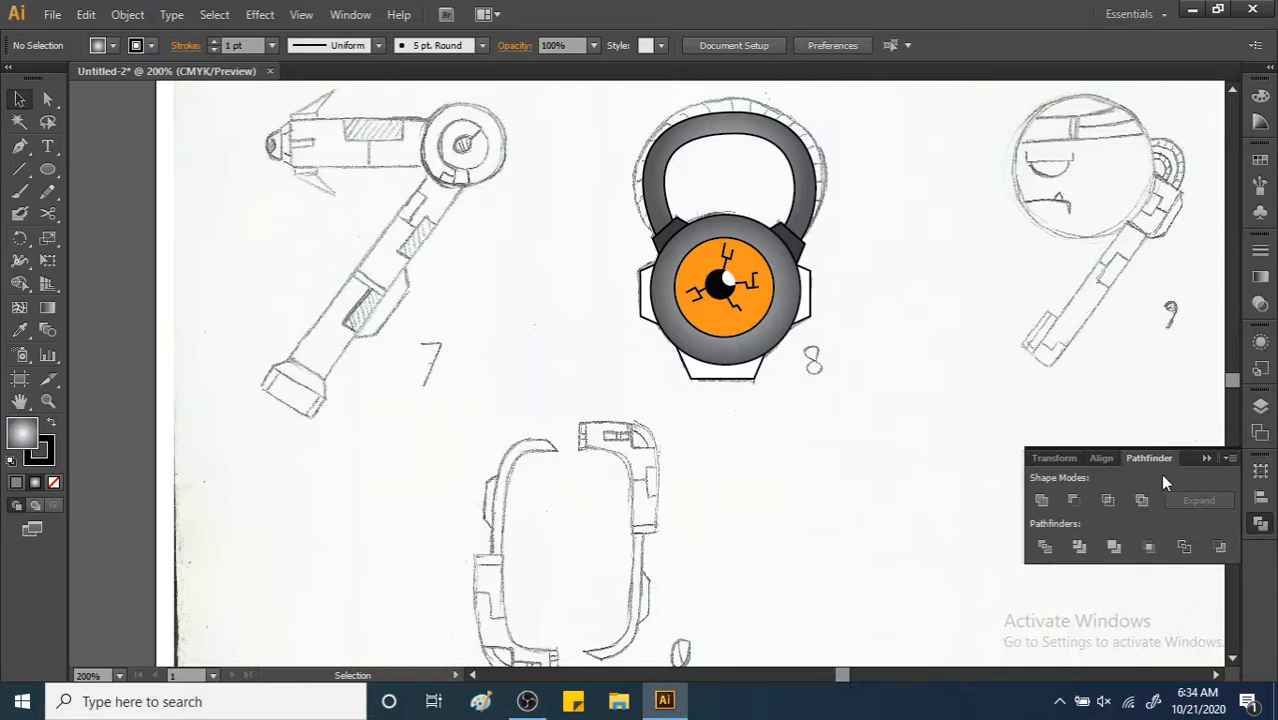
click(1260, 522)
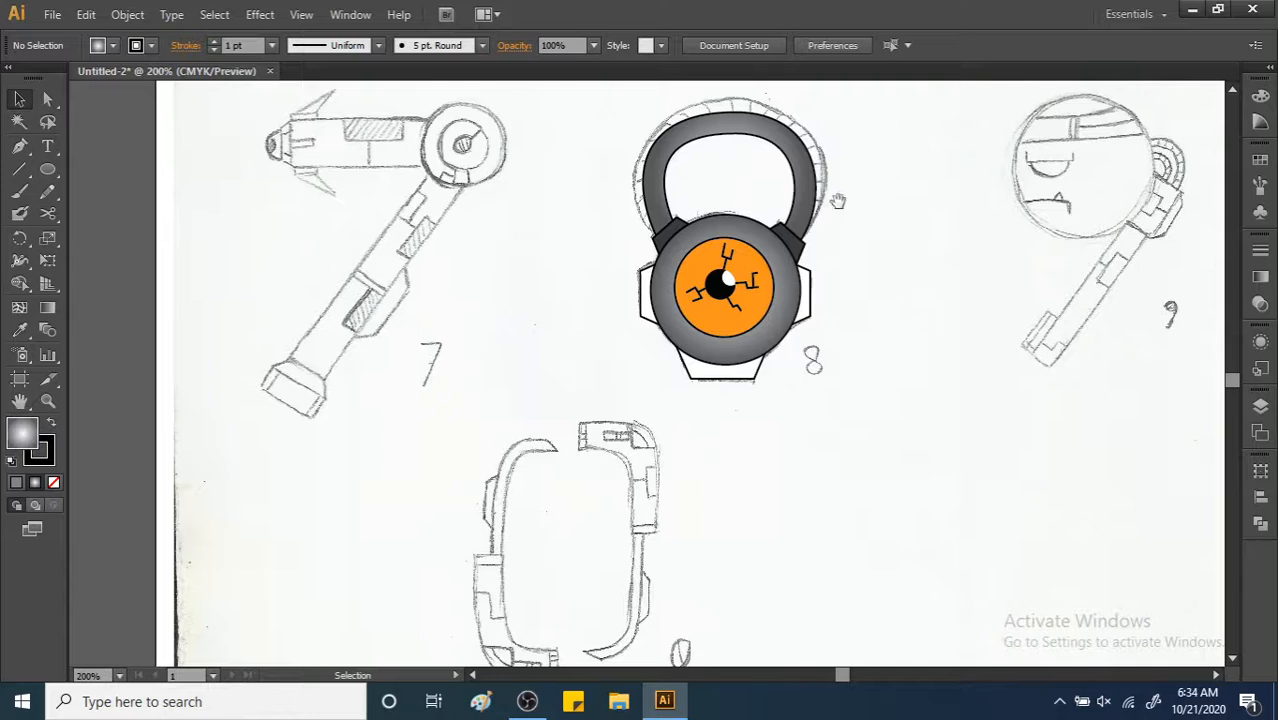
drag(838, 201, 842, 297)
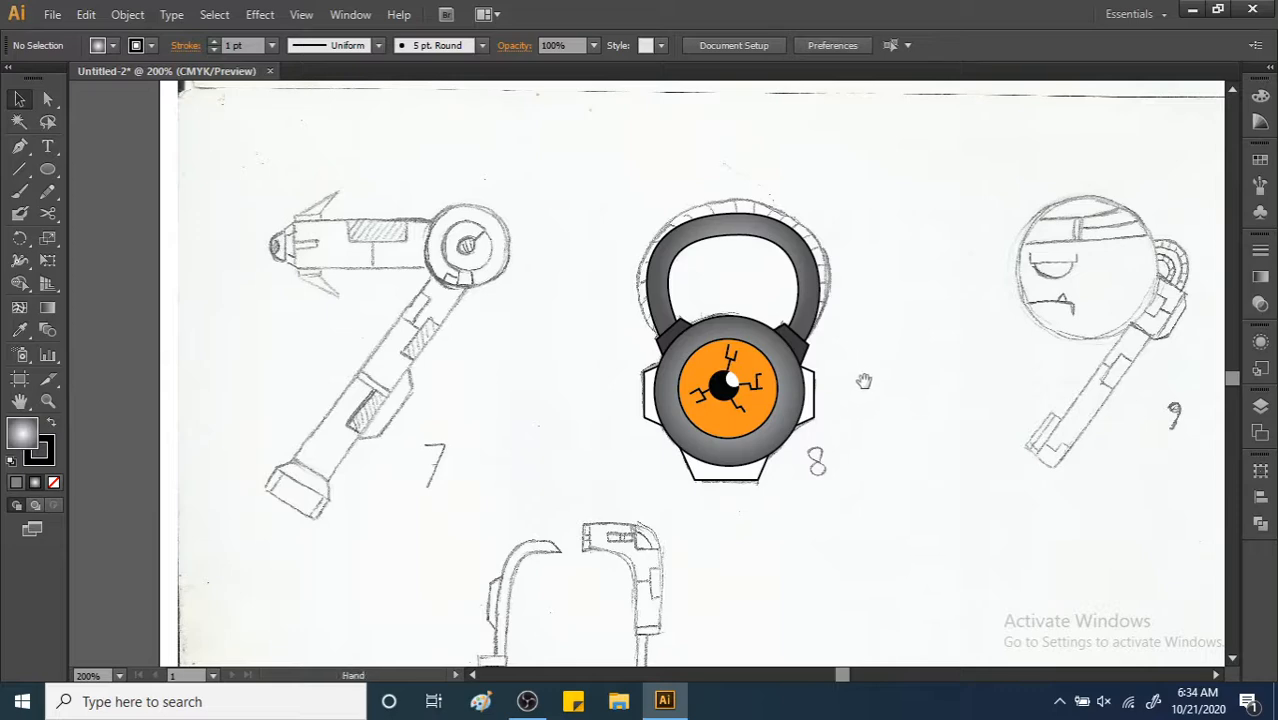
drag(864, 382, 868, 334)
Select the three white tabs at the sides and base of the 8's round body and fill them with orange.
ctrl+click(816, 341)
drag(662, 347, 774, 338)
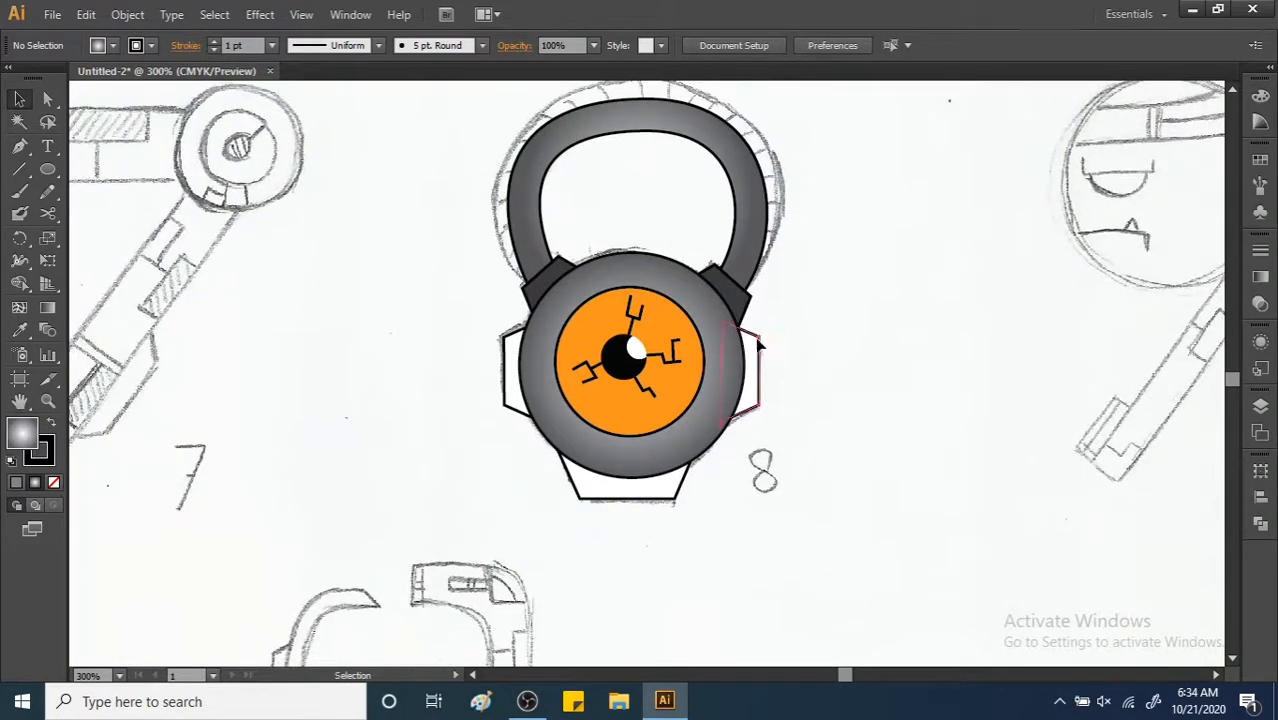
click(718, 370)
click(750, 366)
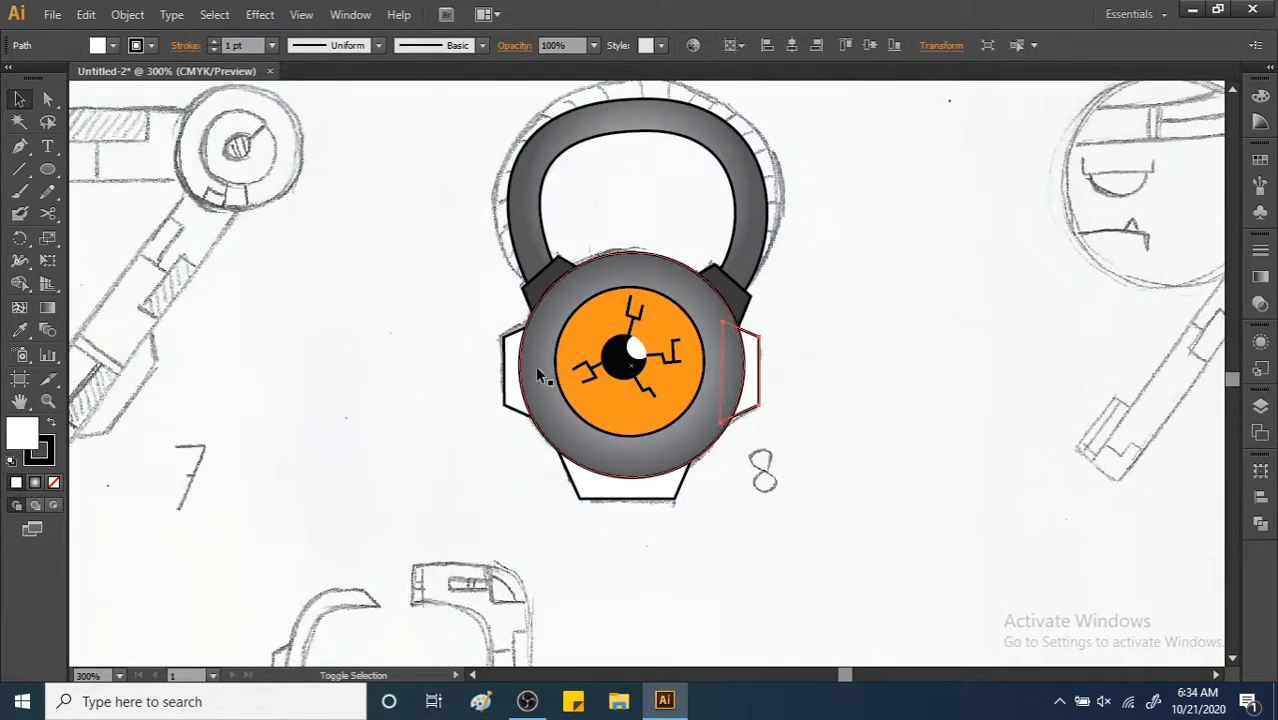
shift+click(516, 383)
shift+click(595, 487)
key(ctrl+shift+bracketleft)
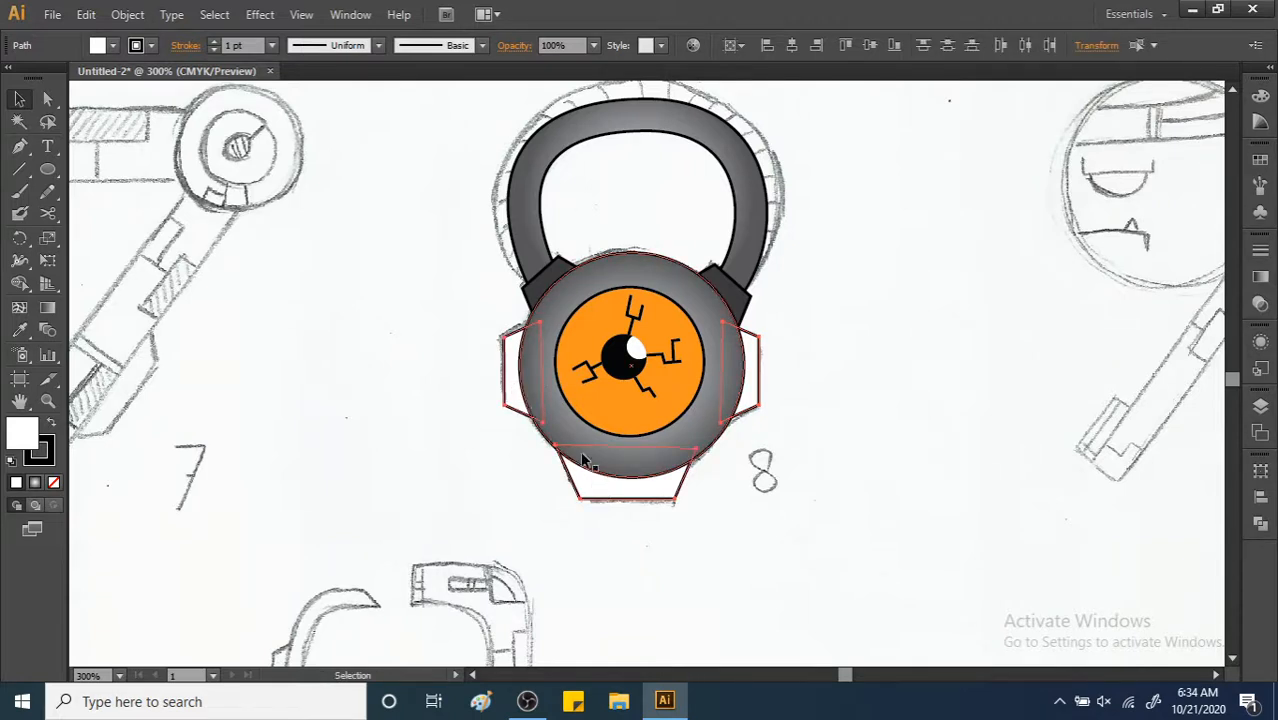
click(100, 46)
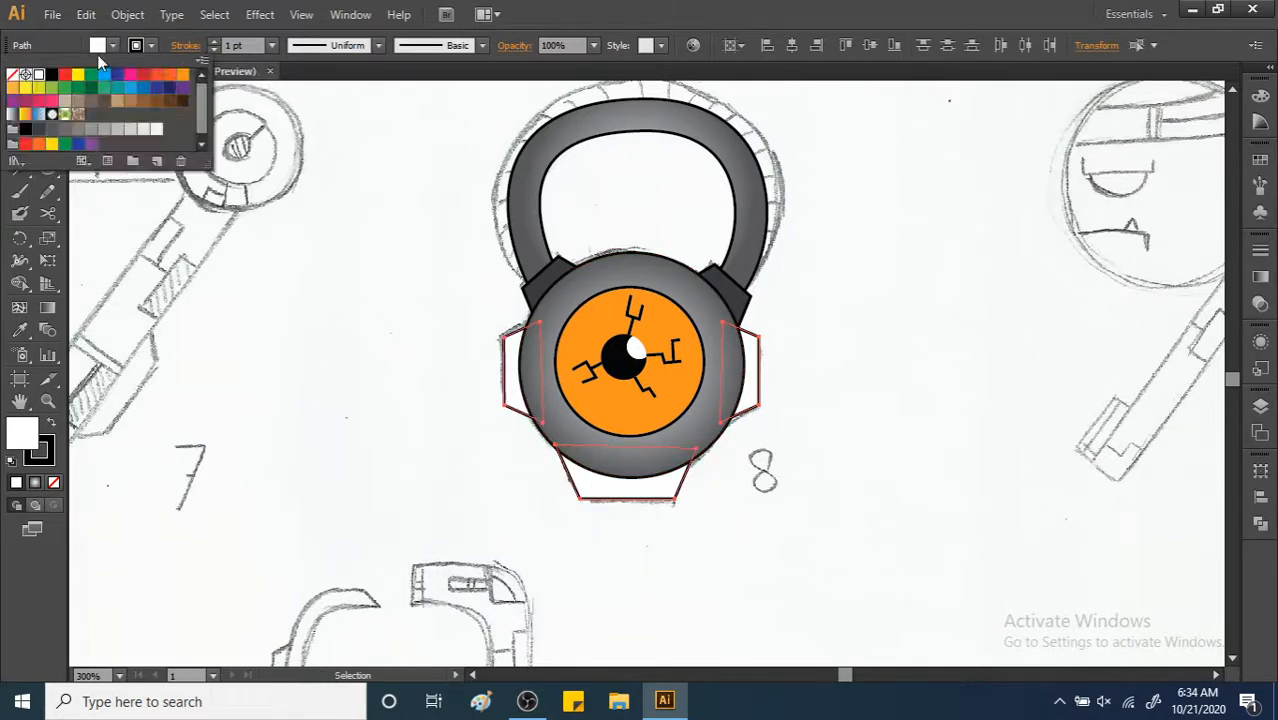
click(181, 76)
click(330, 181)
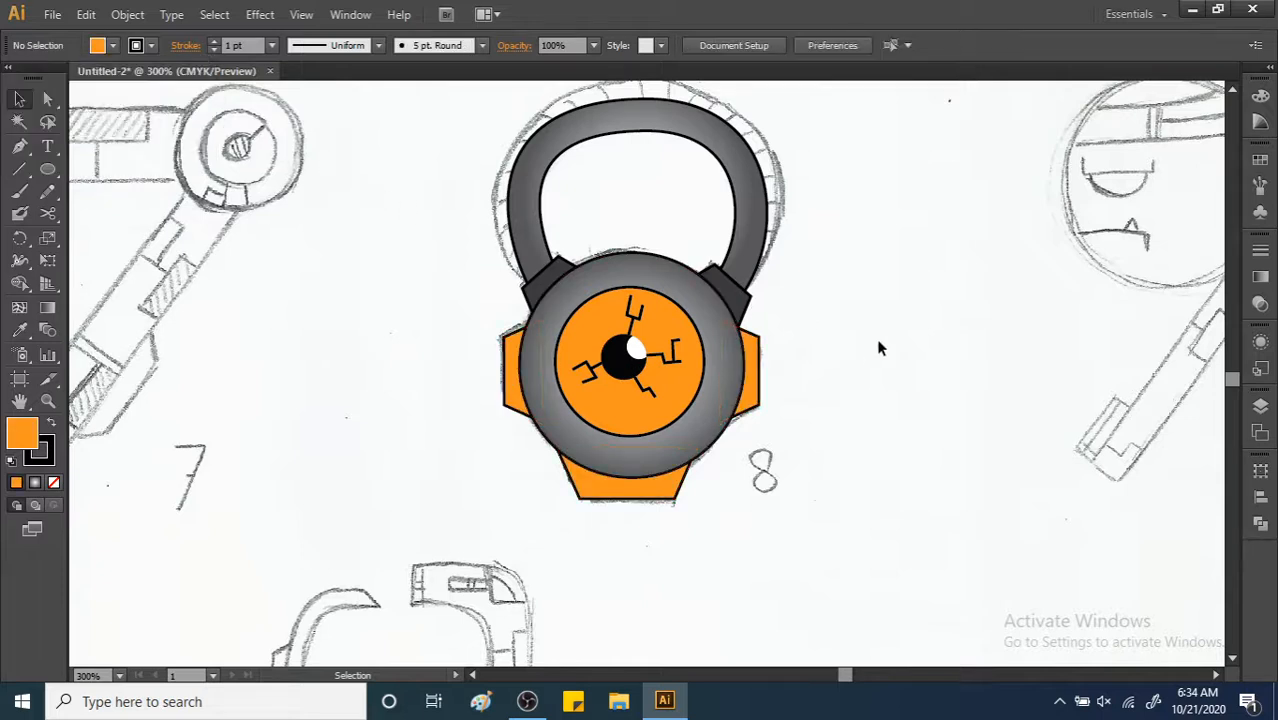
Hide Layer 1 with the scanned sketch and check the colored 8 alone on the artboard.
click(1260, 406)
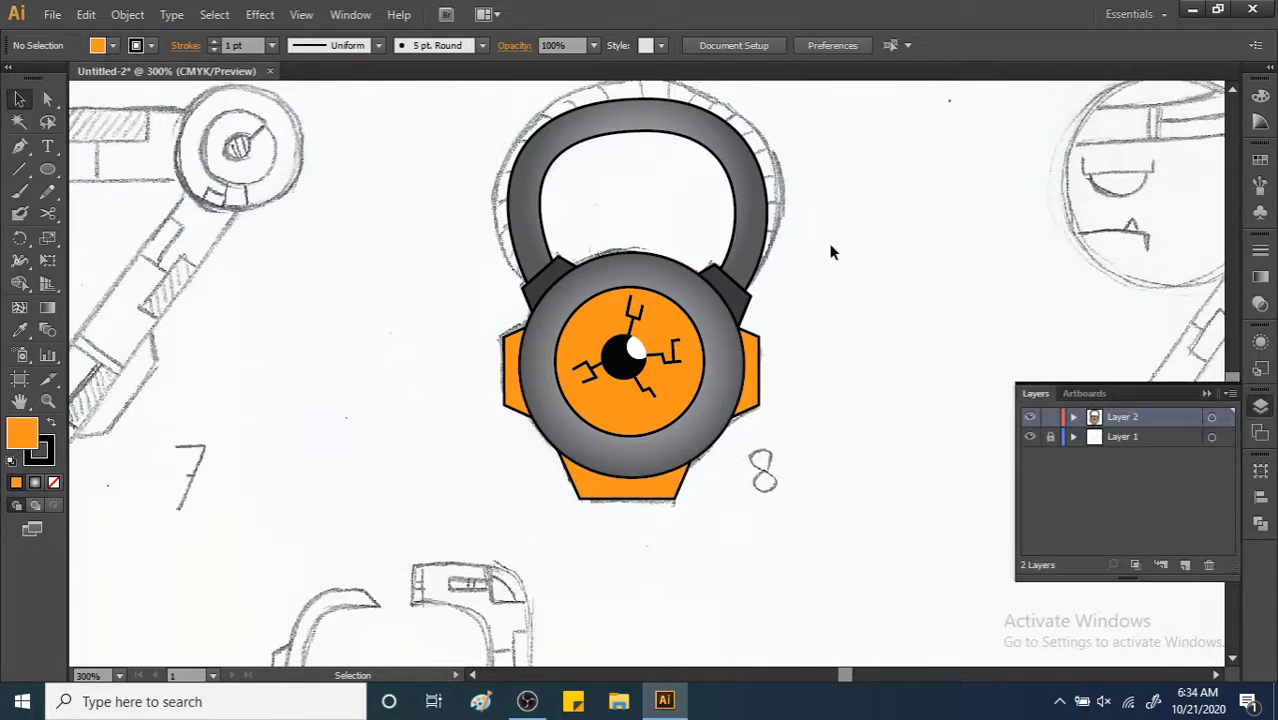
click(1030, 437)
click(1262, 407)
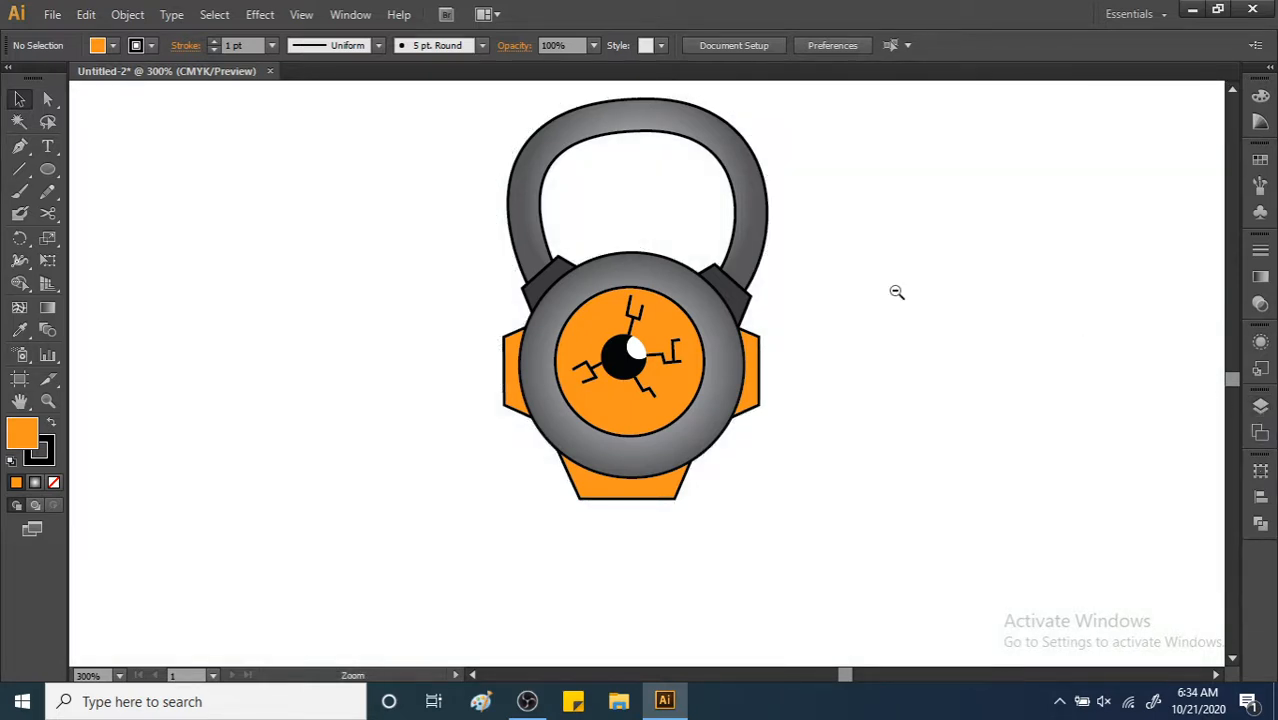
ctrl+alt+click(841, 291)
ctrl+alt+click(828, 292)
ctrl+alt+click(819, 291)
drag(676, 314, 975, 218)
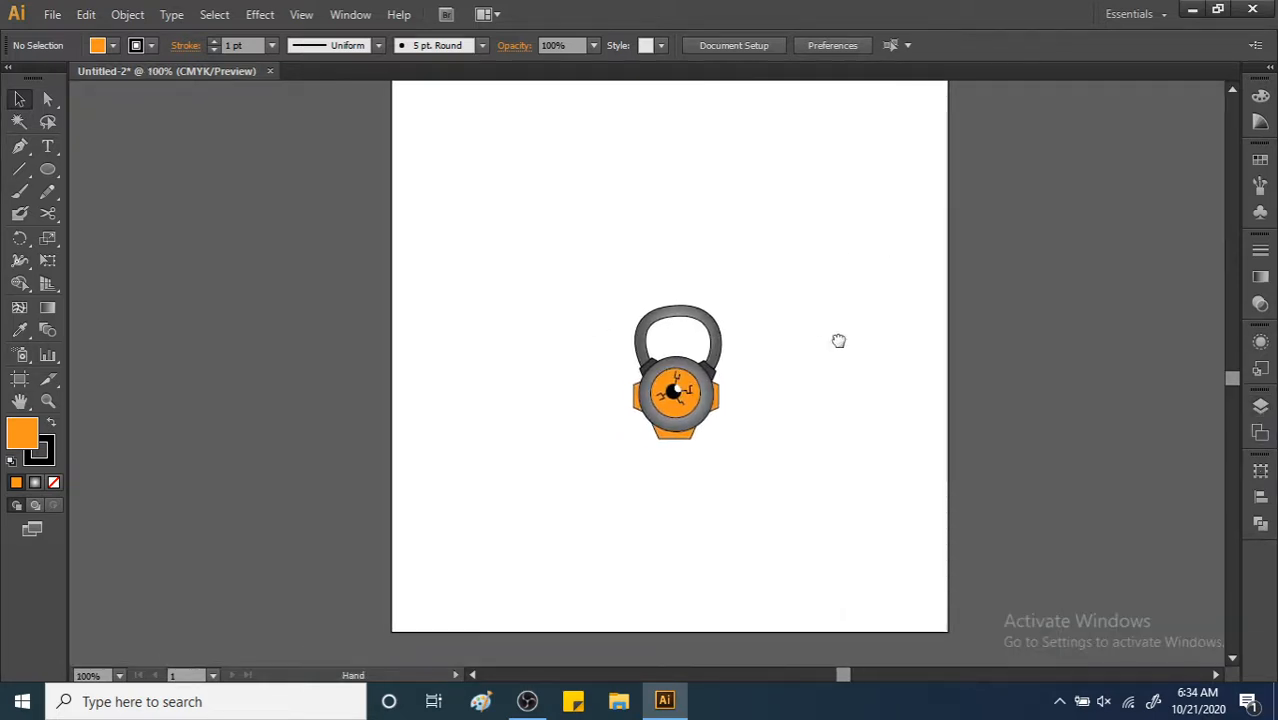
drag(839, 341, 1072, 300)
ctrl+click(967, 323)
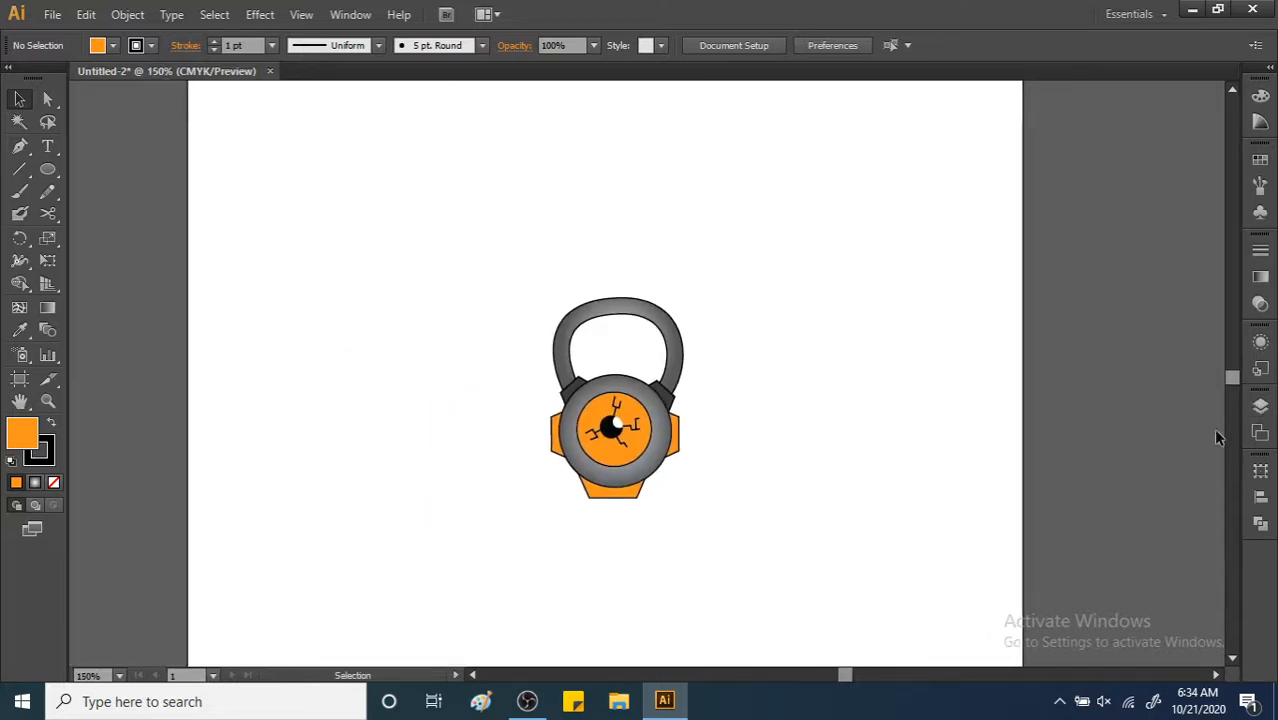
Show and unlock Layer 1, and shift the scanned sketch so its drawn 8 sits beside the colored 8.
click(1260, 407)
click(1031, 438)
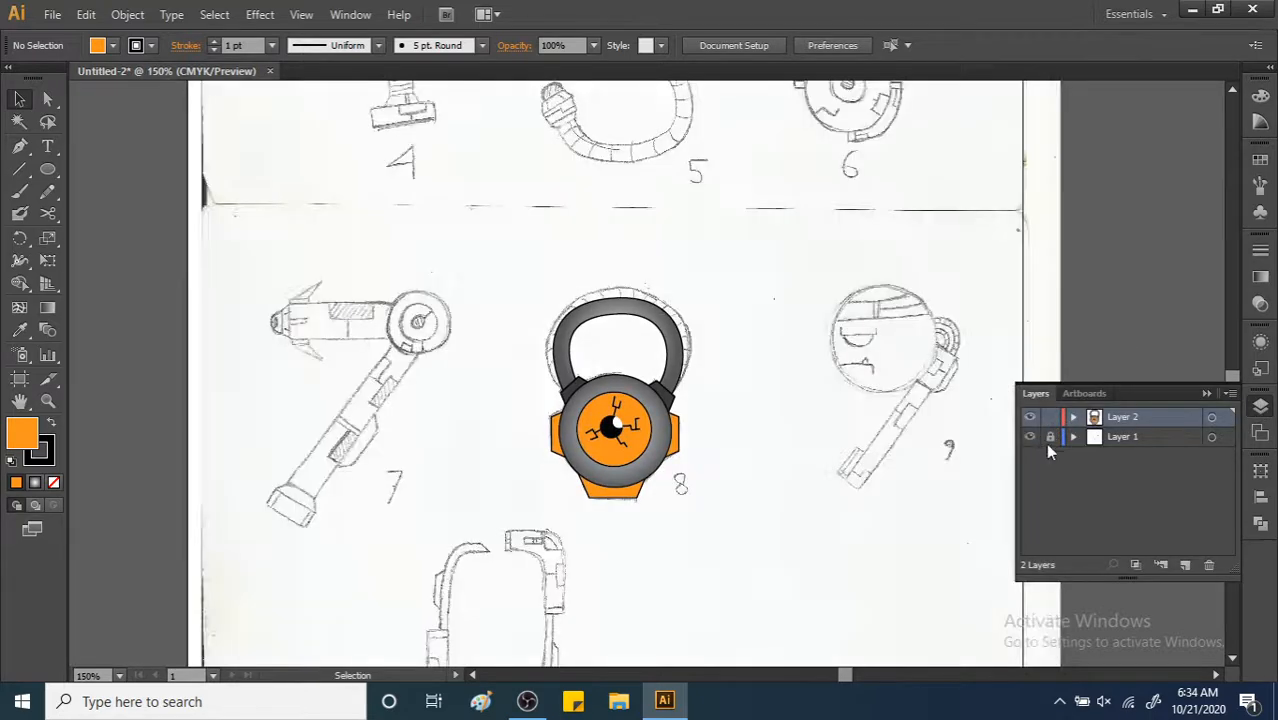
mouse_move(871, 341)
mouse_down()
mouse_move(941, 318)
mouse_move(1029, 313)
mouse_up()
mouse_move(1029, 313)
mouse_down()
mouse_move(941, 300)
mouse_move(908, 319)
mouse_move(910, 351)
mouse_up()
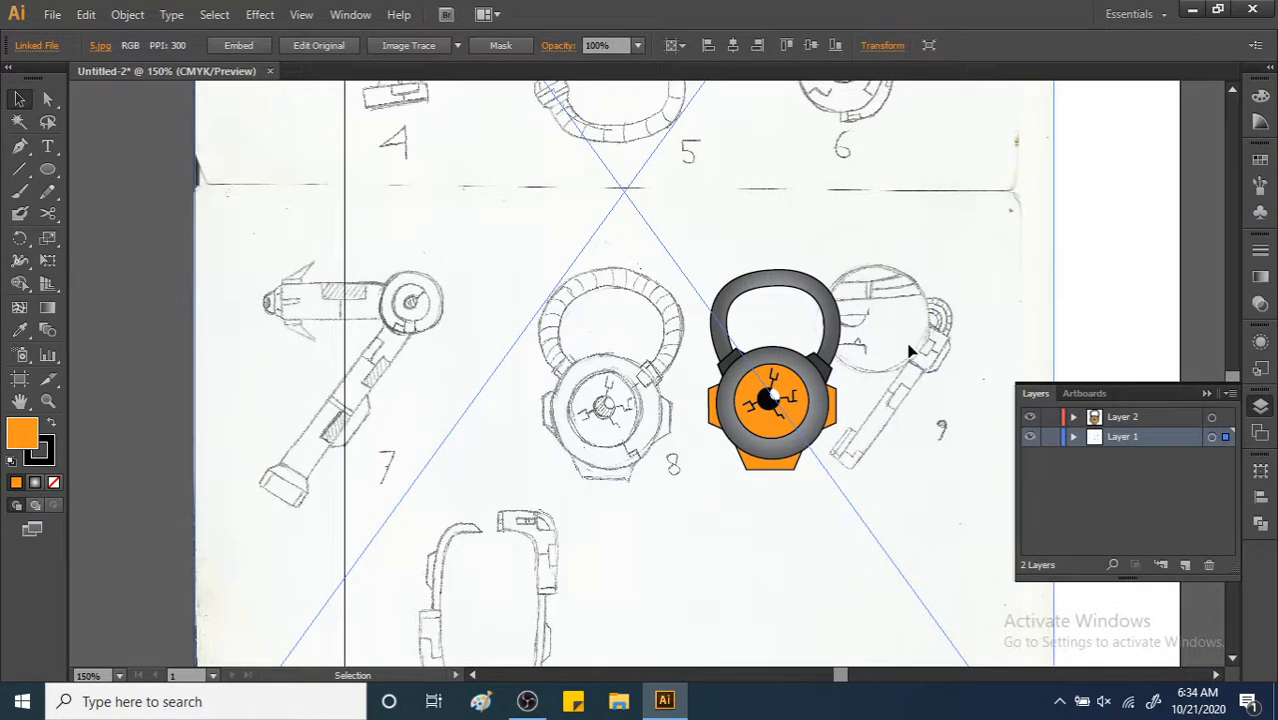
ctrl+click(668, 442)
drag(698, 413, 655, 417)
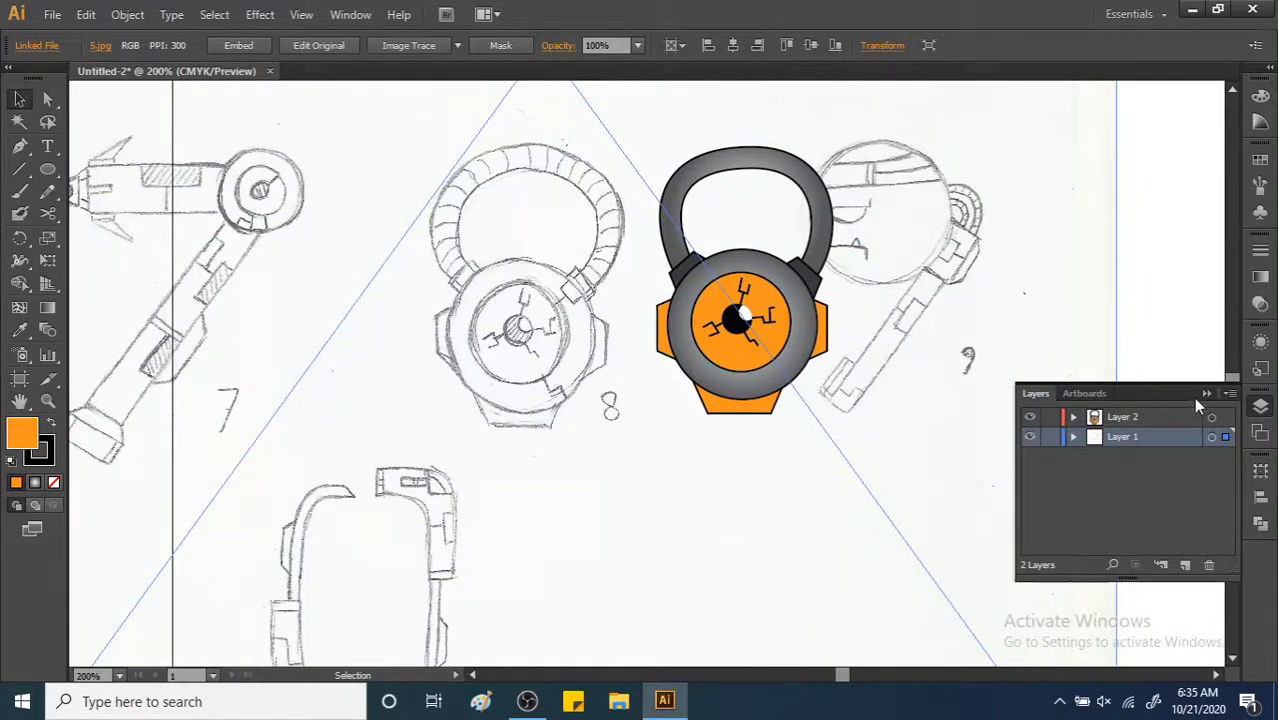
click(1258, 406)
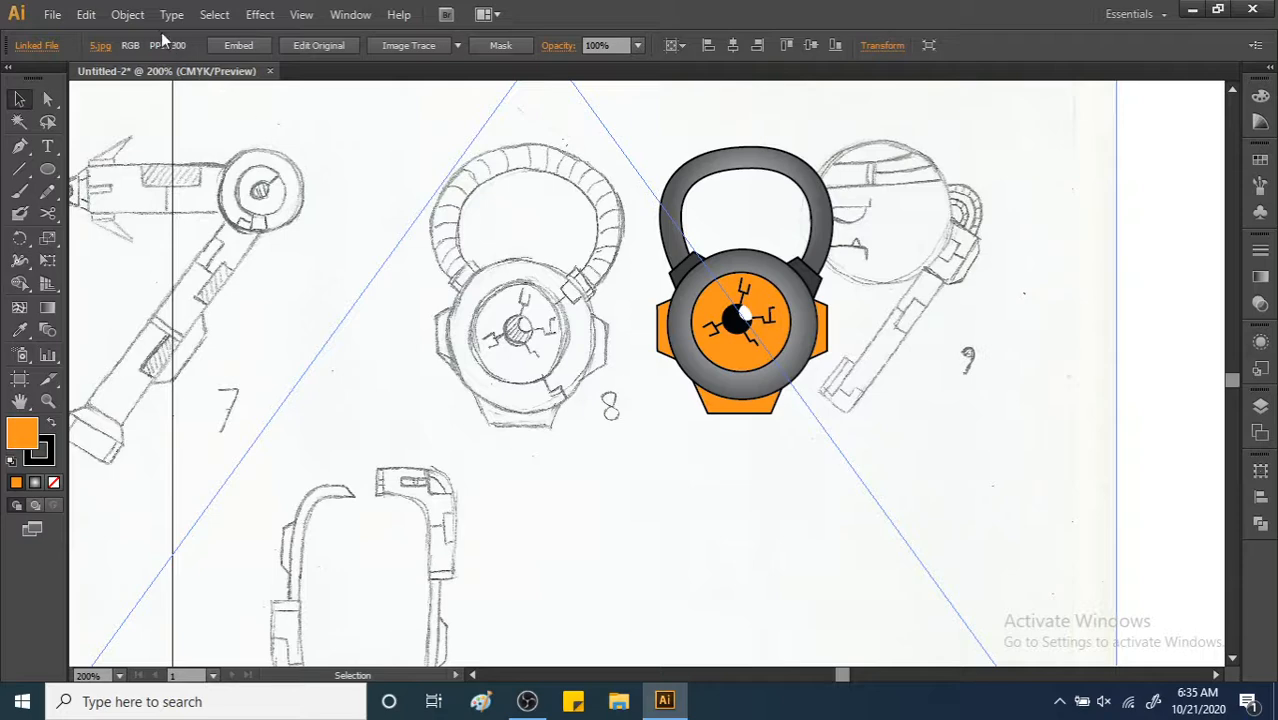
click(128, 15)
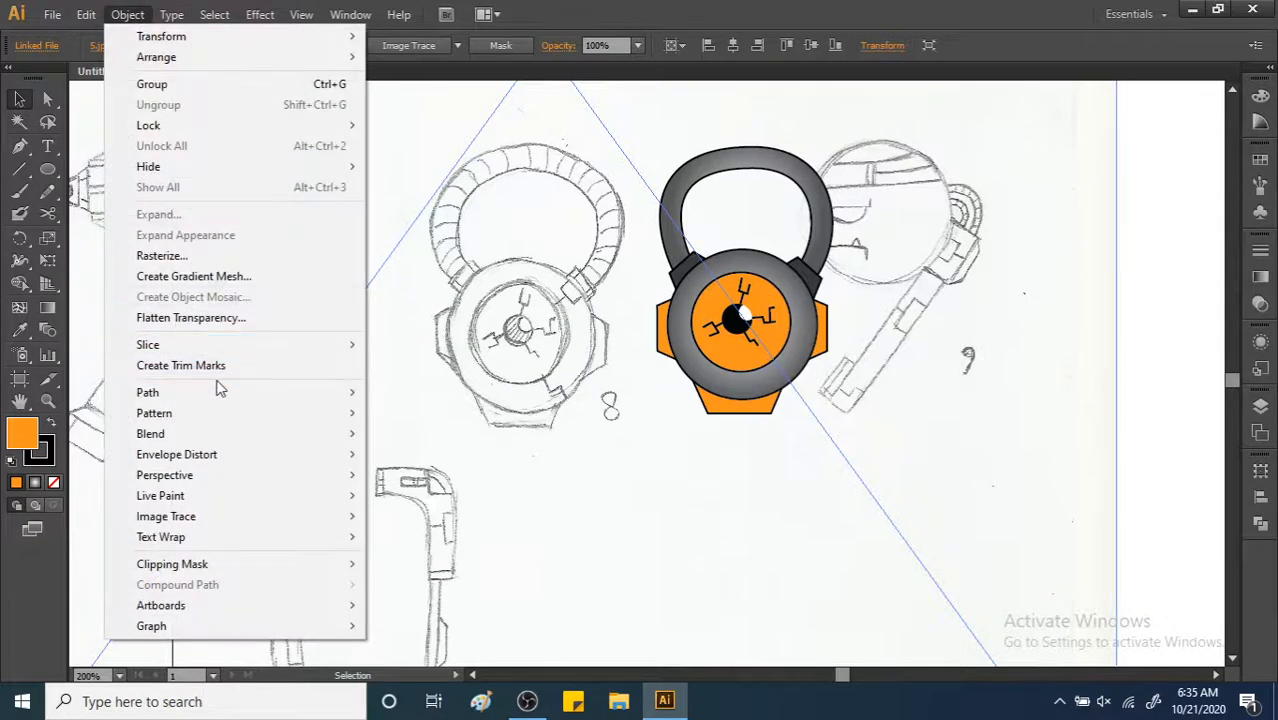
mouse_move(270, 392)
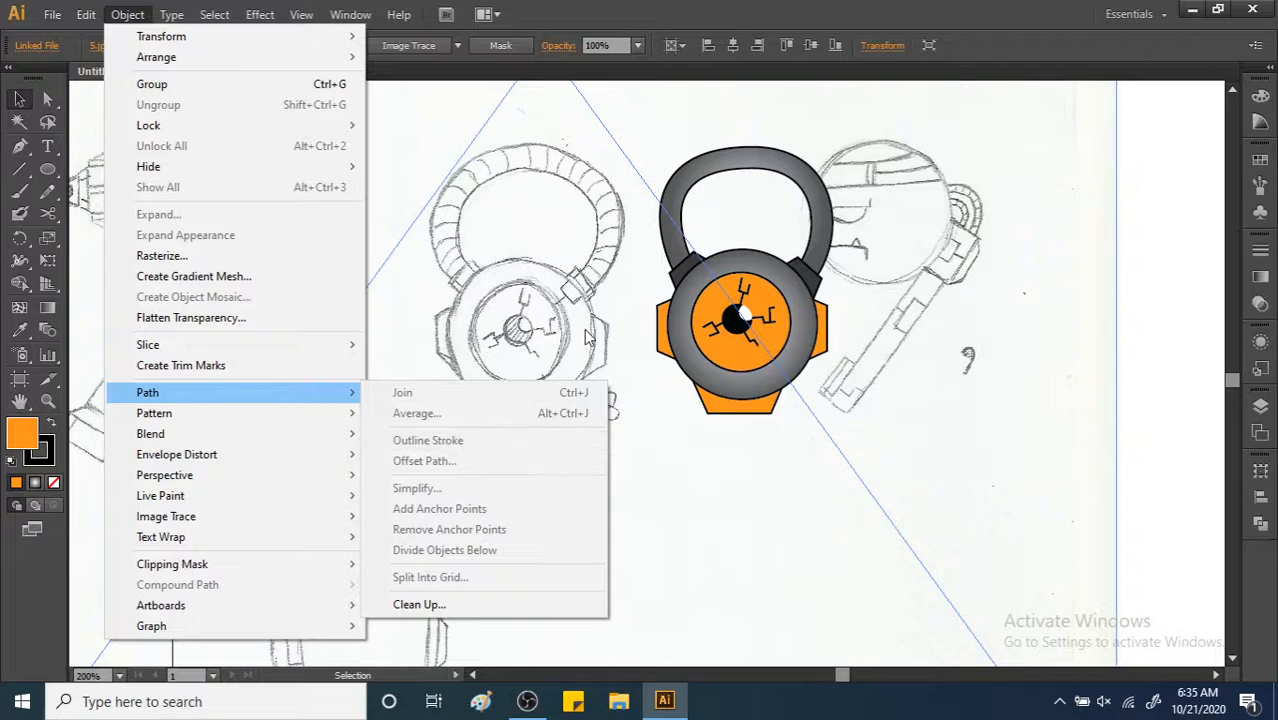
drag(597, 317, 600, 317)
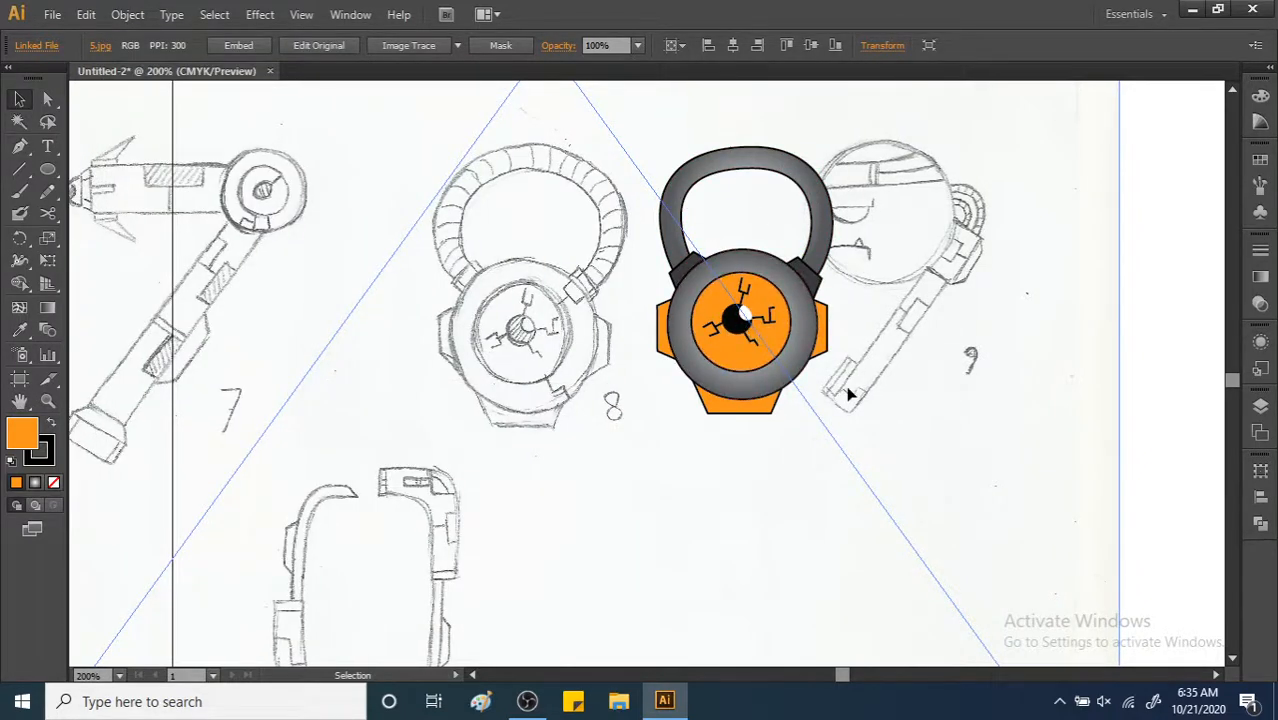
mouse_move(924, 381)
mouse_down()
mouse_move(895, 436)
mouse_move(967, 429)
mouse_move(941, 439)
mouse_up()
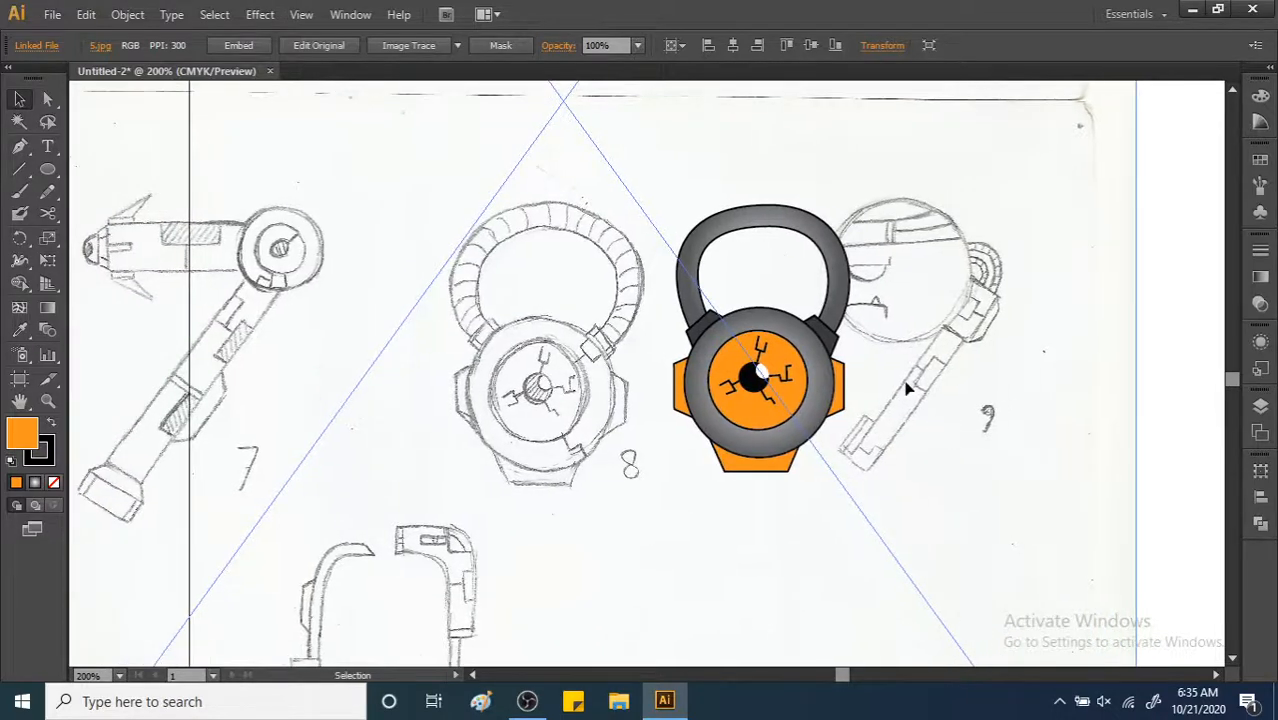
drag(901, 360, 868, 370)
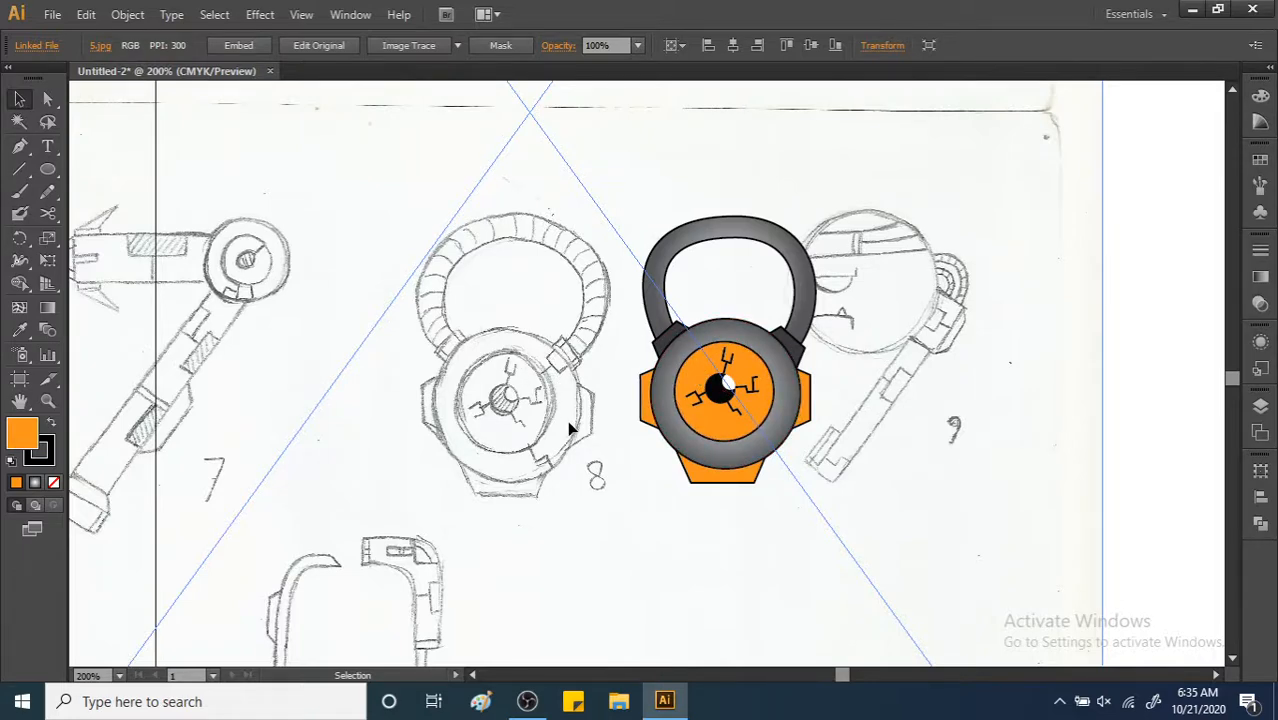
Draw a thin curved highlight sliver about 4 mm wide and 7.2 mm high along the upper-right rim of the 8's round body with the Pen tool.
ctrl+click(817, 418)
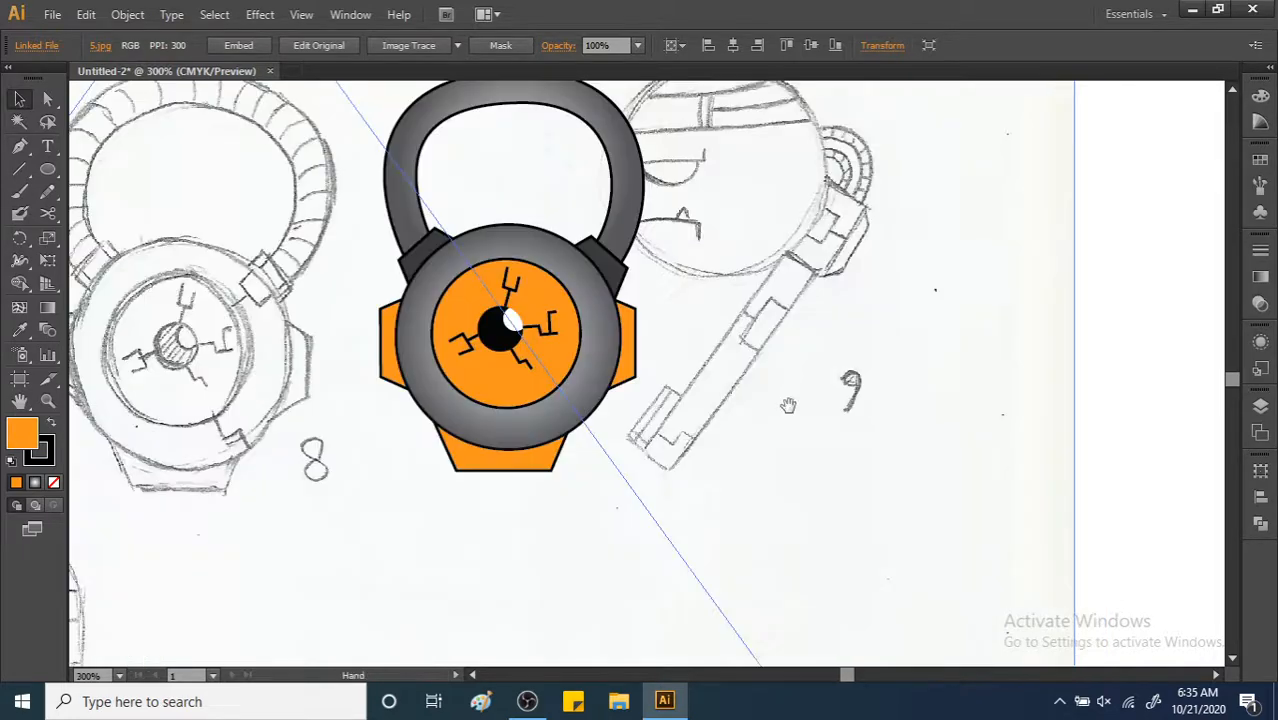
drag(592, 350, 757, 383)
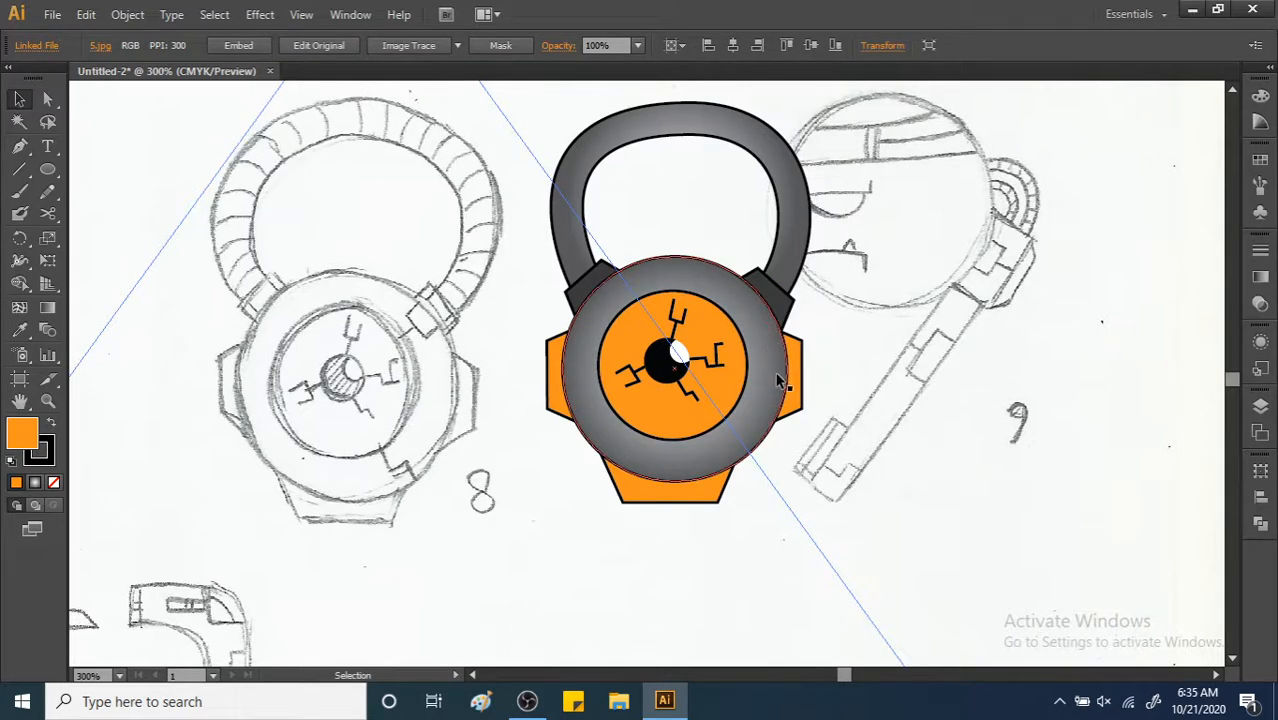
click(19, 146)
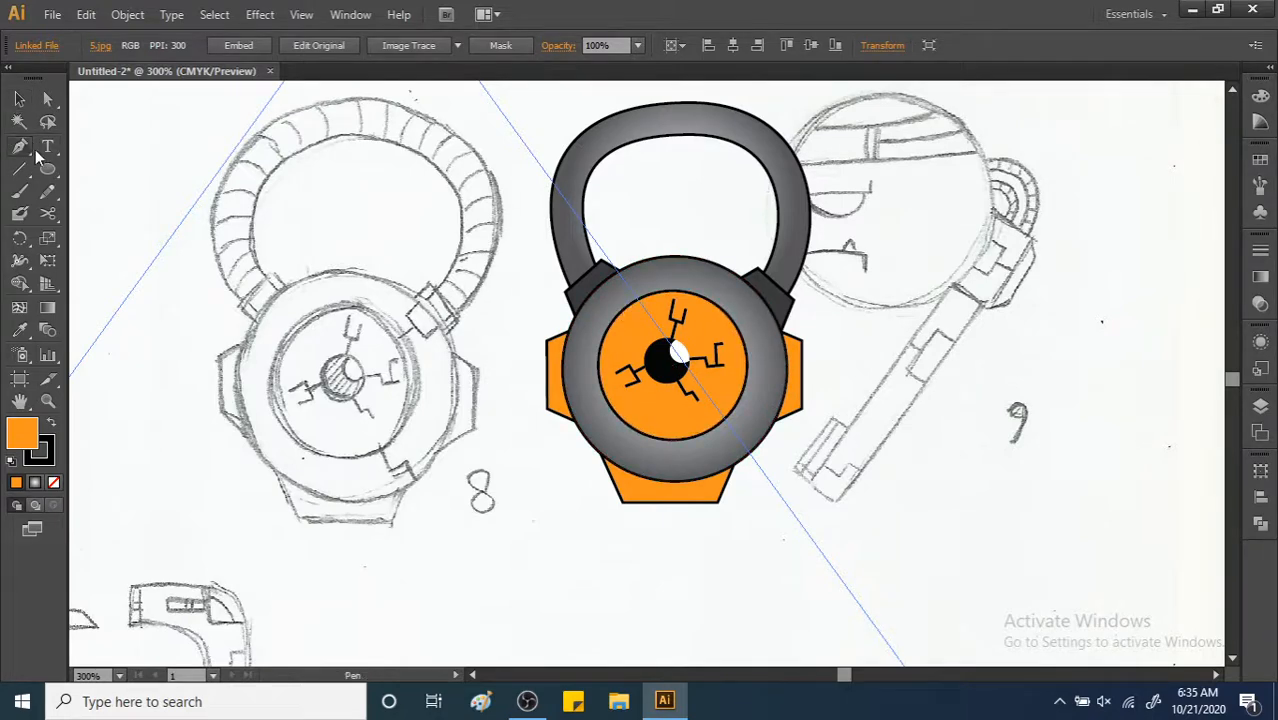
ctrl+click(807, 344)
drag(683, 308, 769, 283)
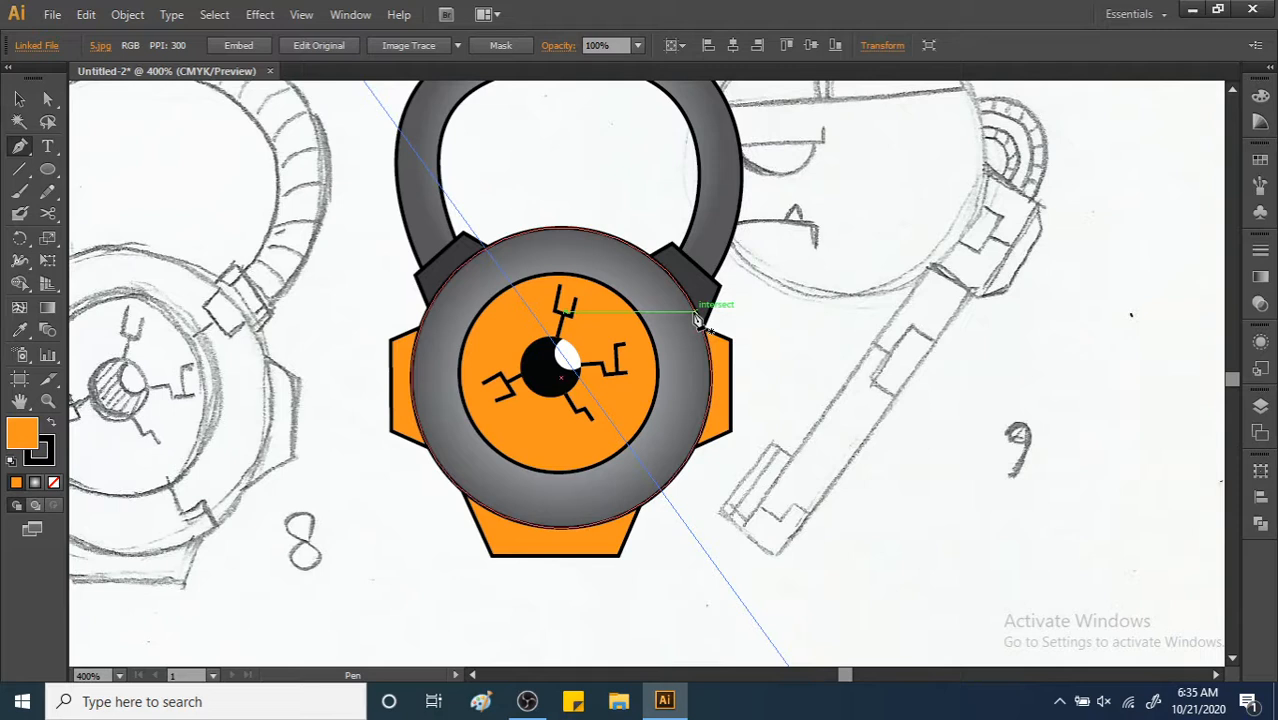
click(658, 276)
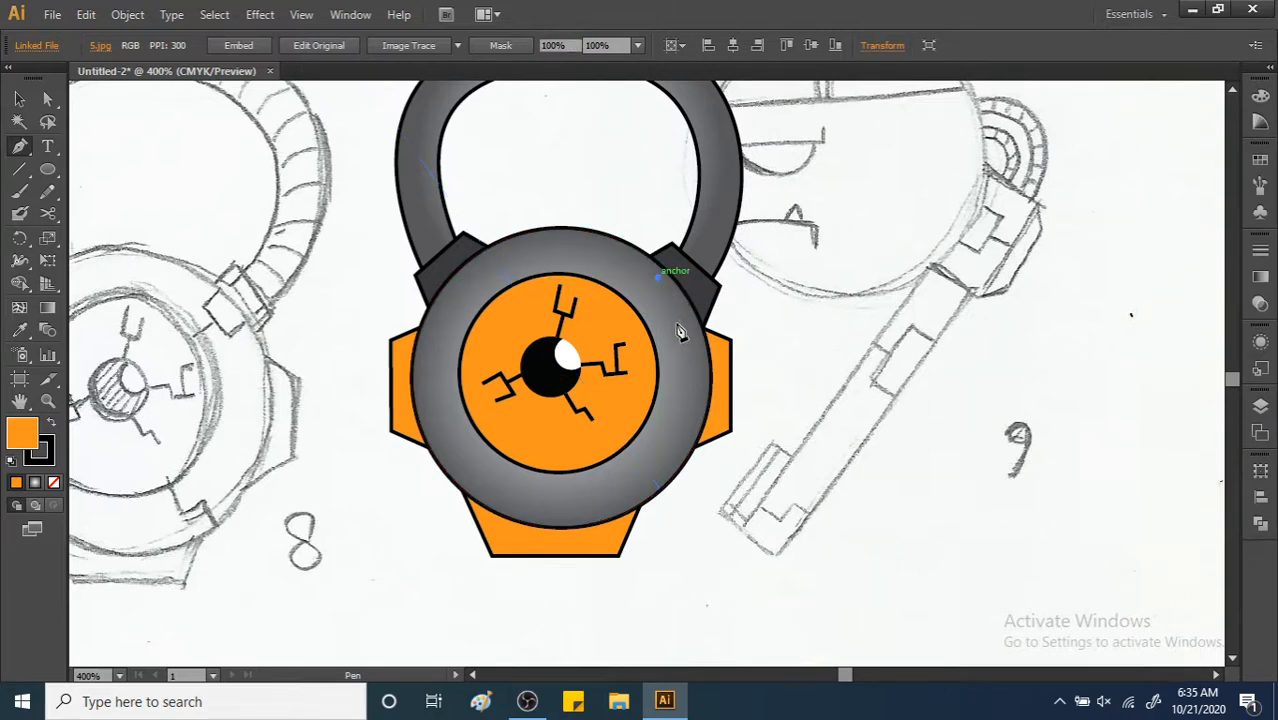
drag(700, 350, 710, 405)
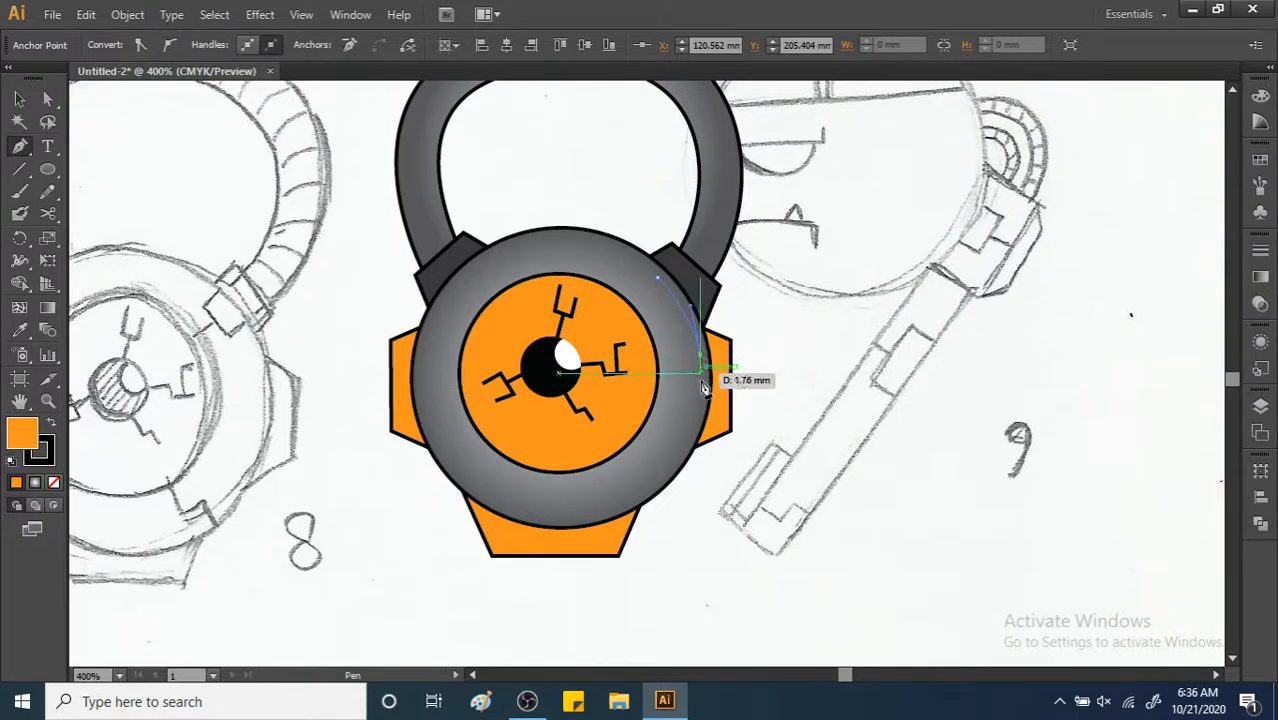
click(657, 279)
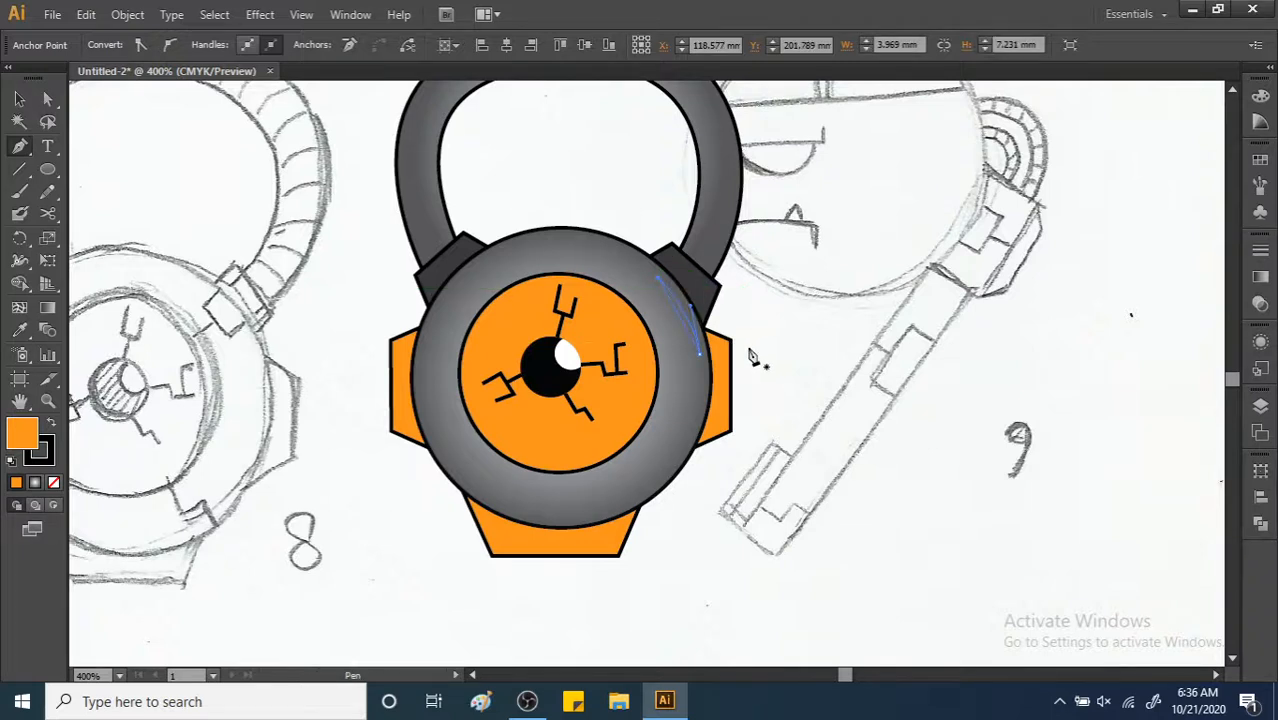
Set the highlight sliver's fill color to light gray.
key(v)
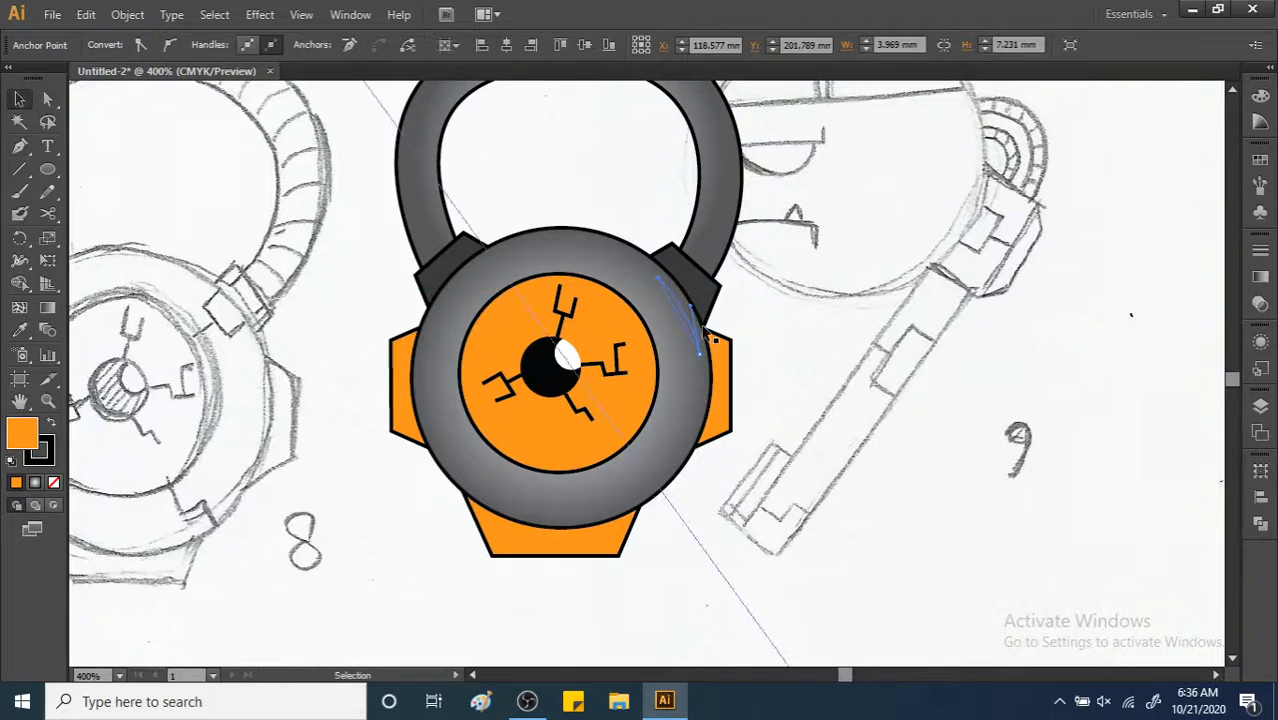
double_click(24, 432)
mouse_move(741, 326)
mouse_down()
mouse_move(705, 350)
mouse_move(692, 321)
mouse_up()
click(1096, 273)
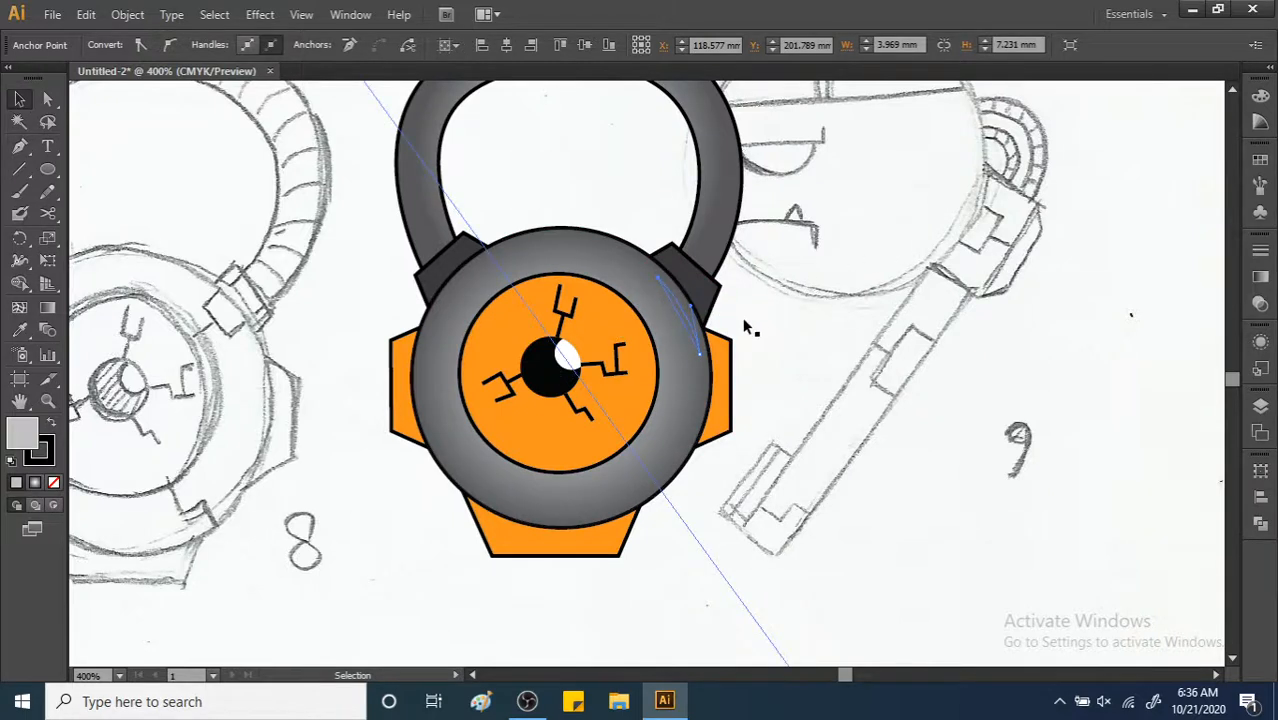
Check which layer holds the highlight sliver and try to select it directly on the 8's body.
click(1258, 408)
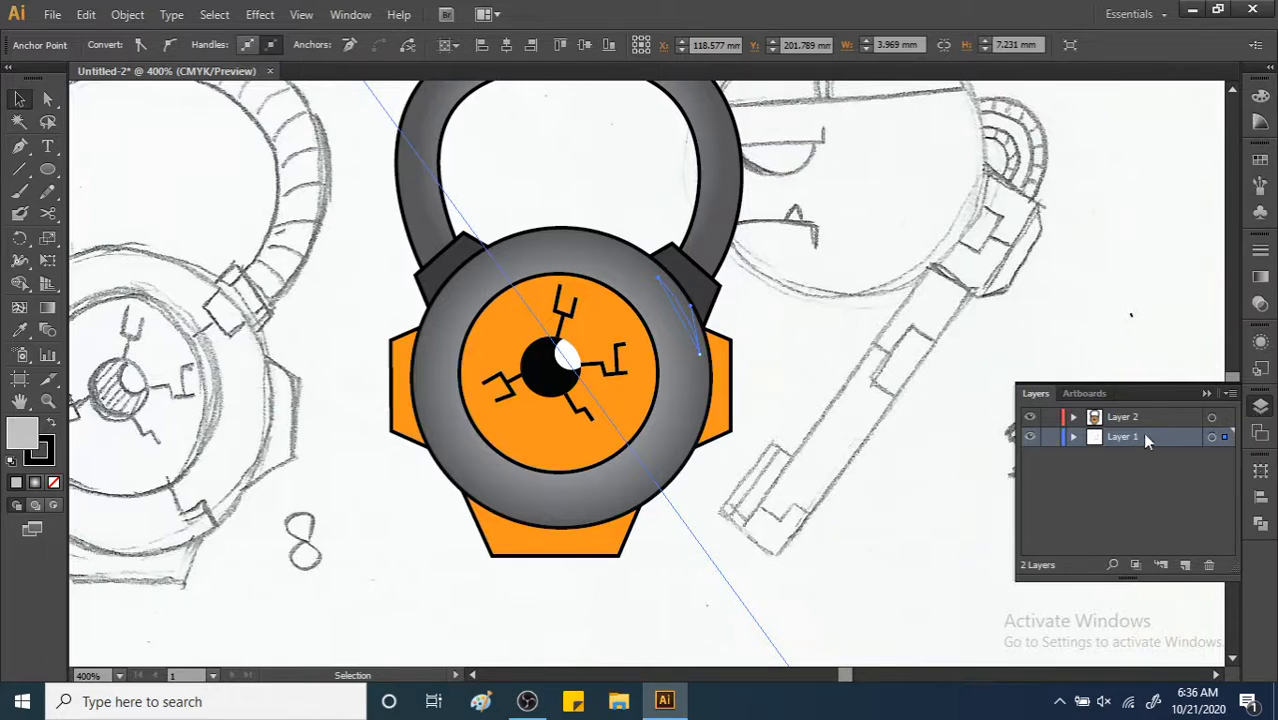
click(1260, 406)
key(a)
click(708, 352)
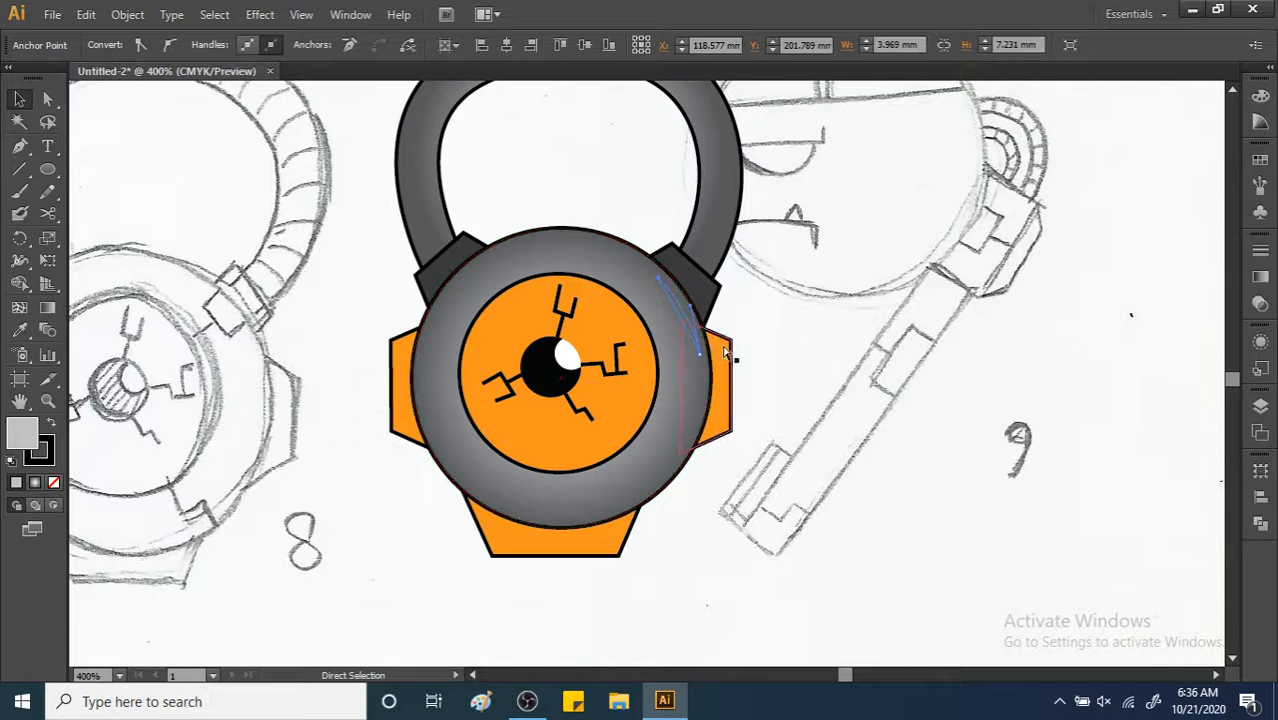
key(v)
key(a)
key(v)
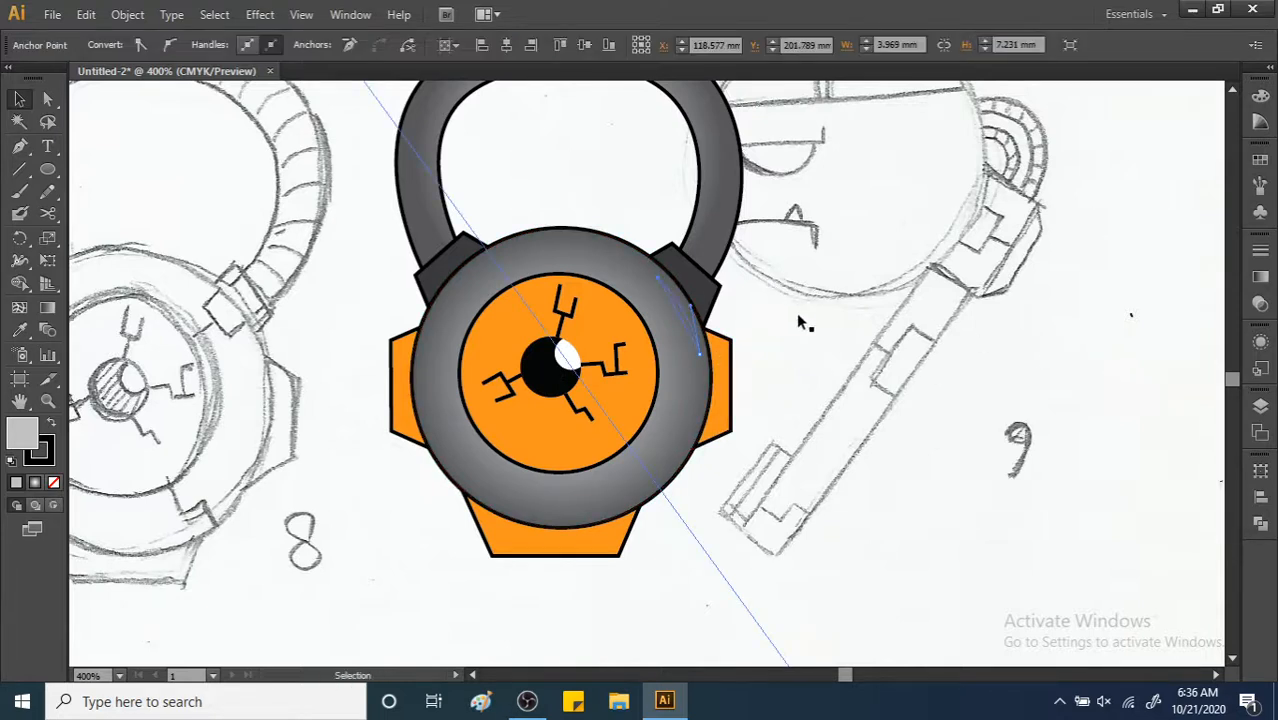
click(705, 357)
key(a)
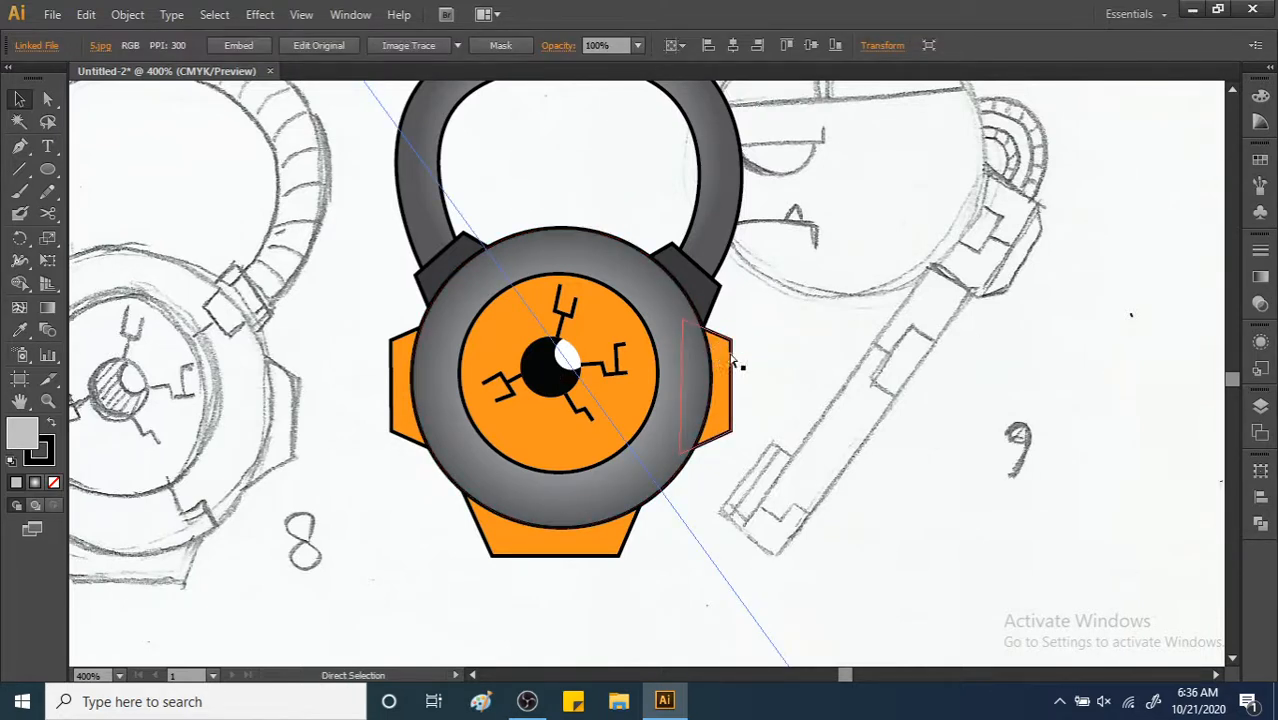
Cut the sliver from Layer 1 using outline view, lock Layer 1, and paste the sliver in front on Layer 2.
key(ctrl+y)
key(v)
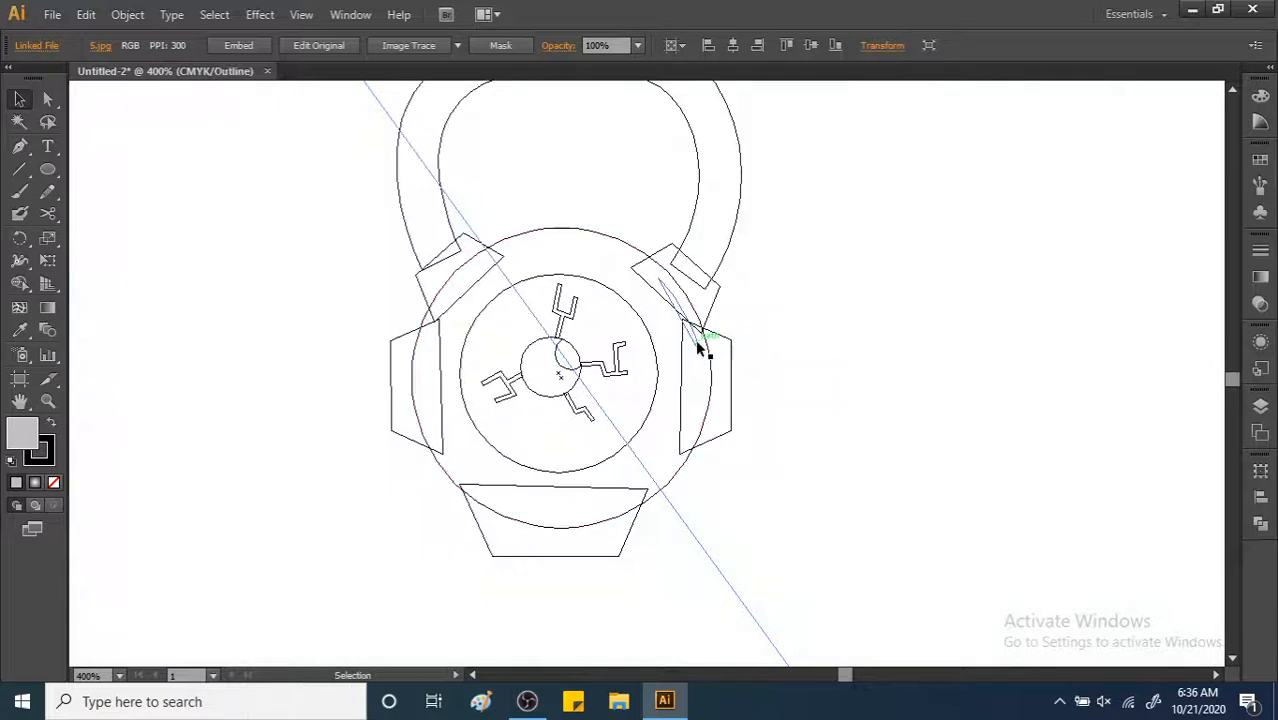
click(700, 347)
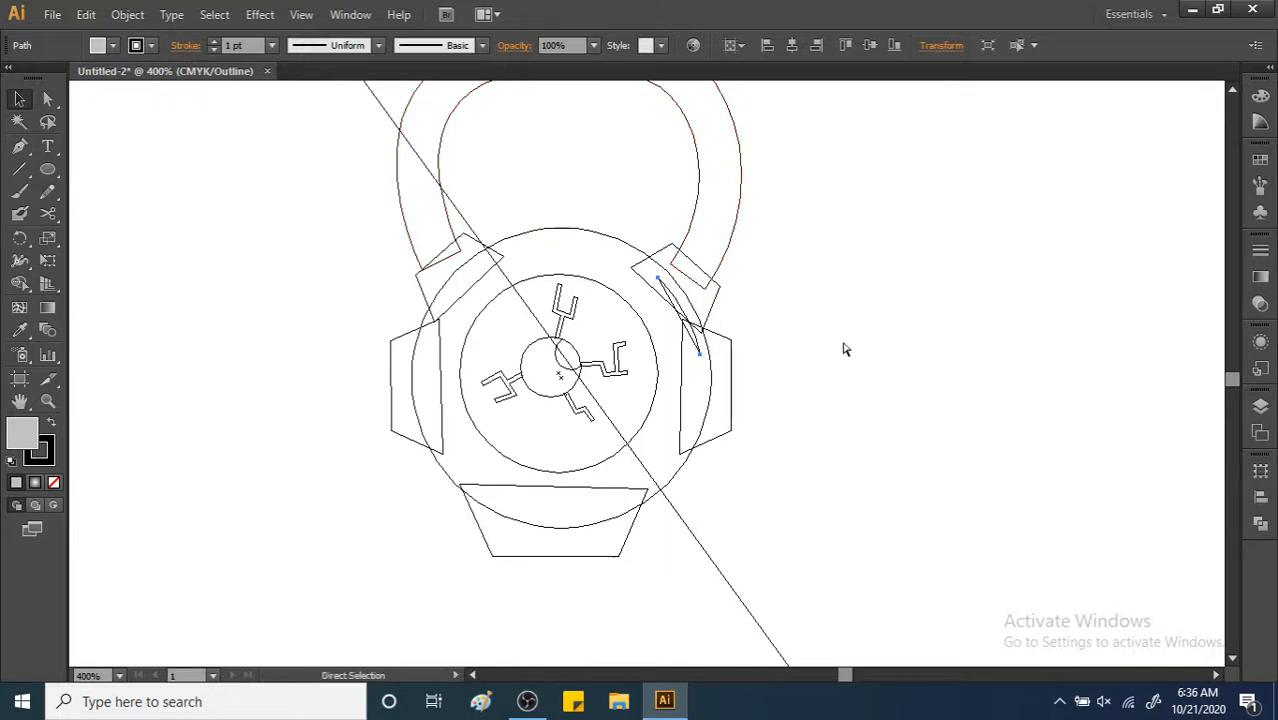
key(Delete)
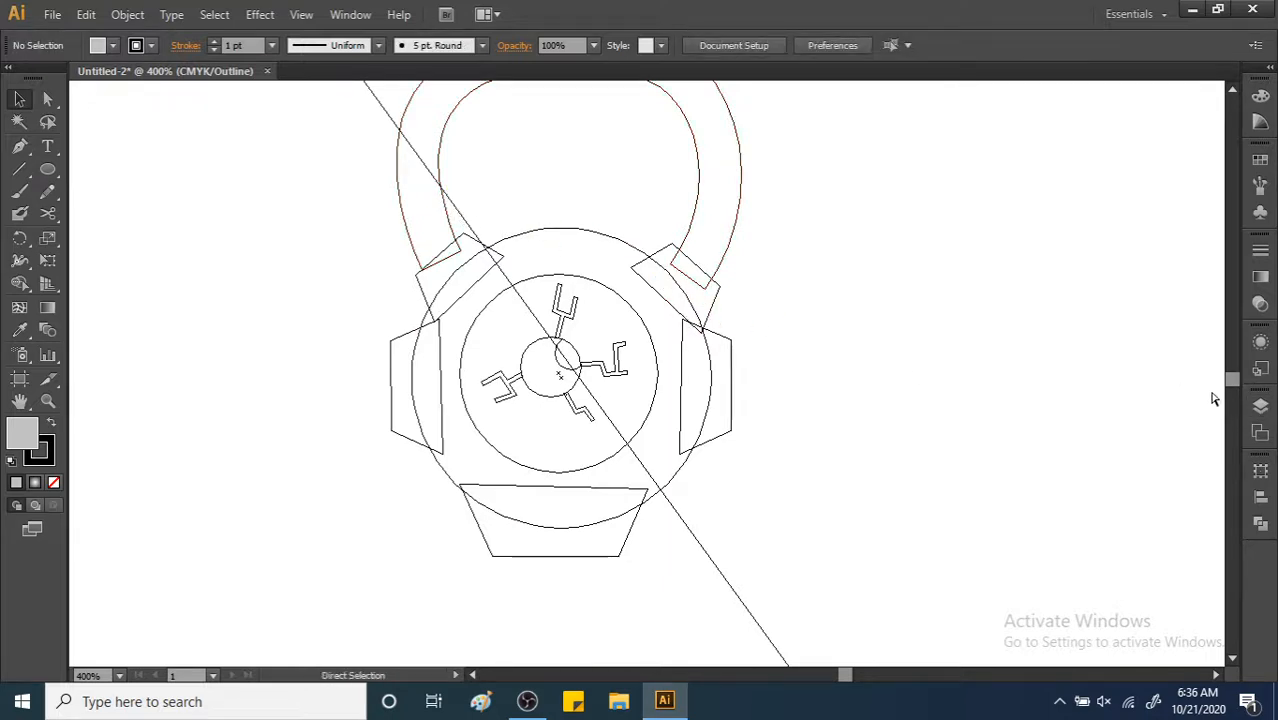
key(ctrl+y)
click(1260, 406)
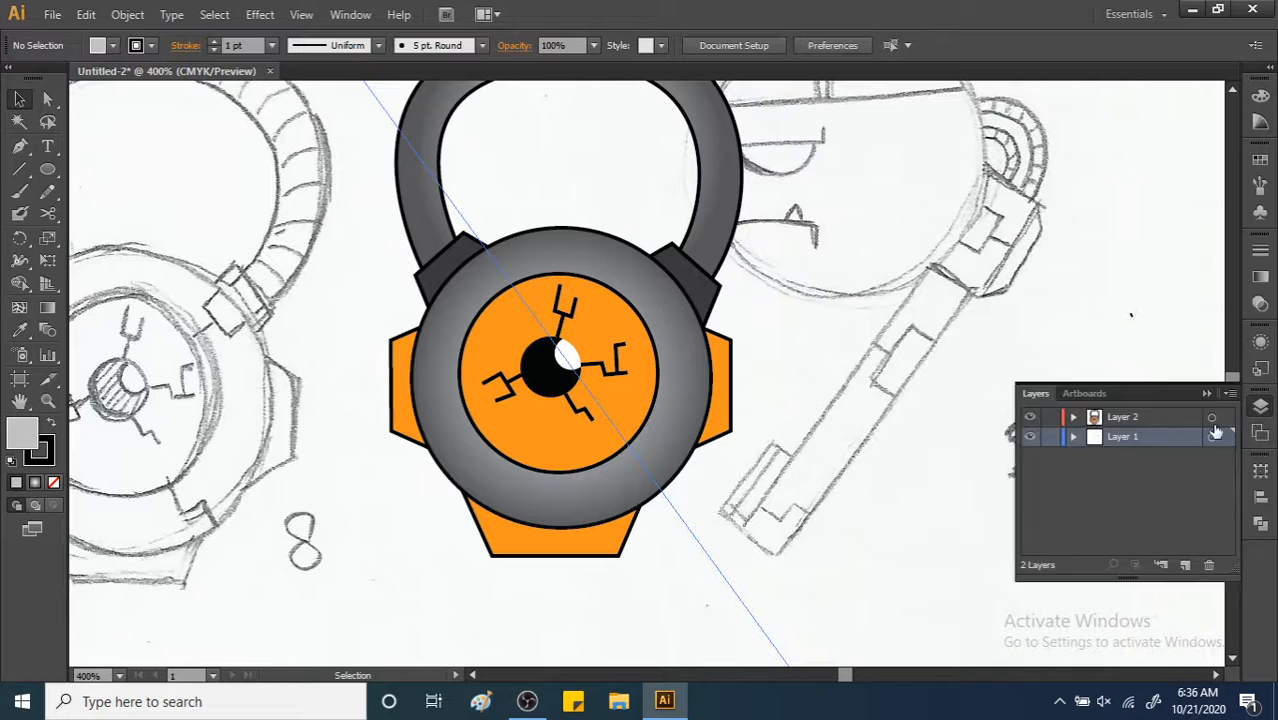
click(1049, 438)
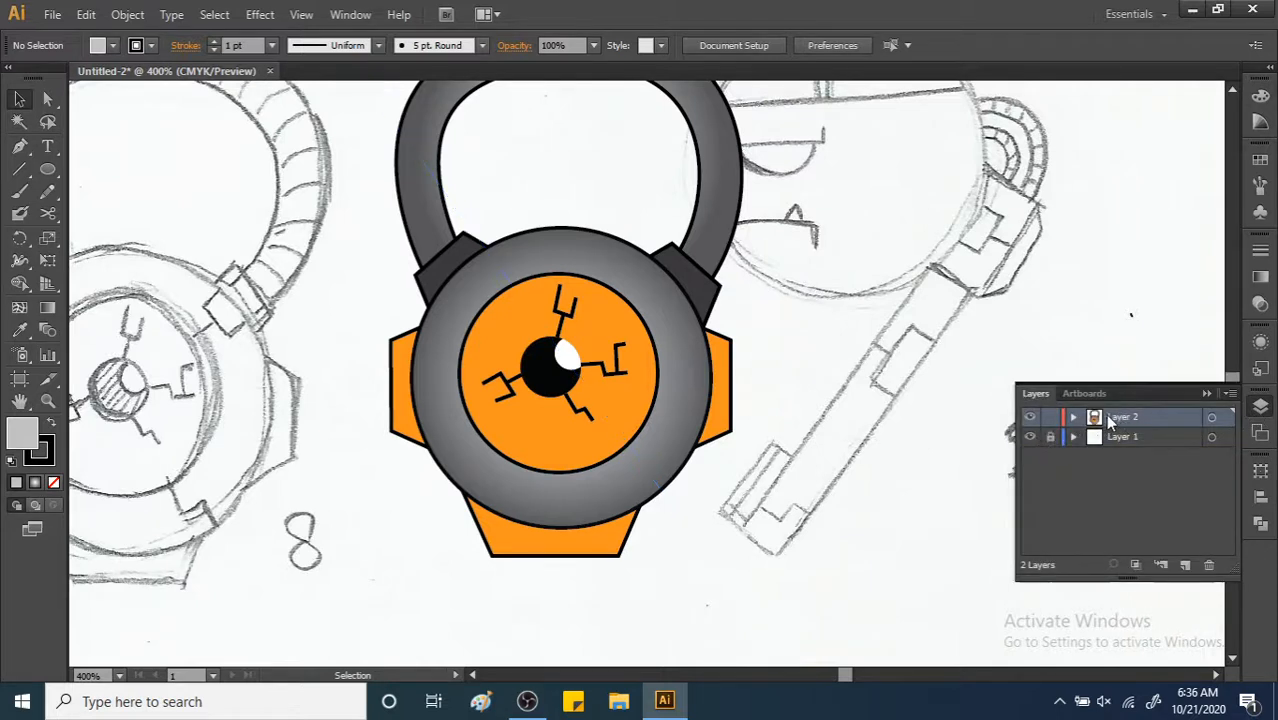
key(ctrl+f)
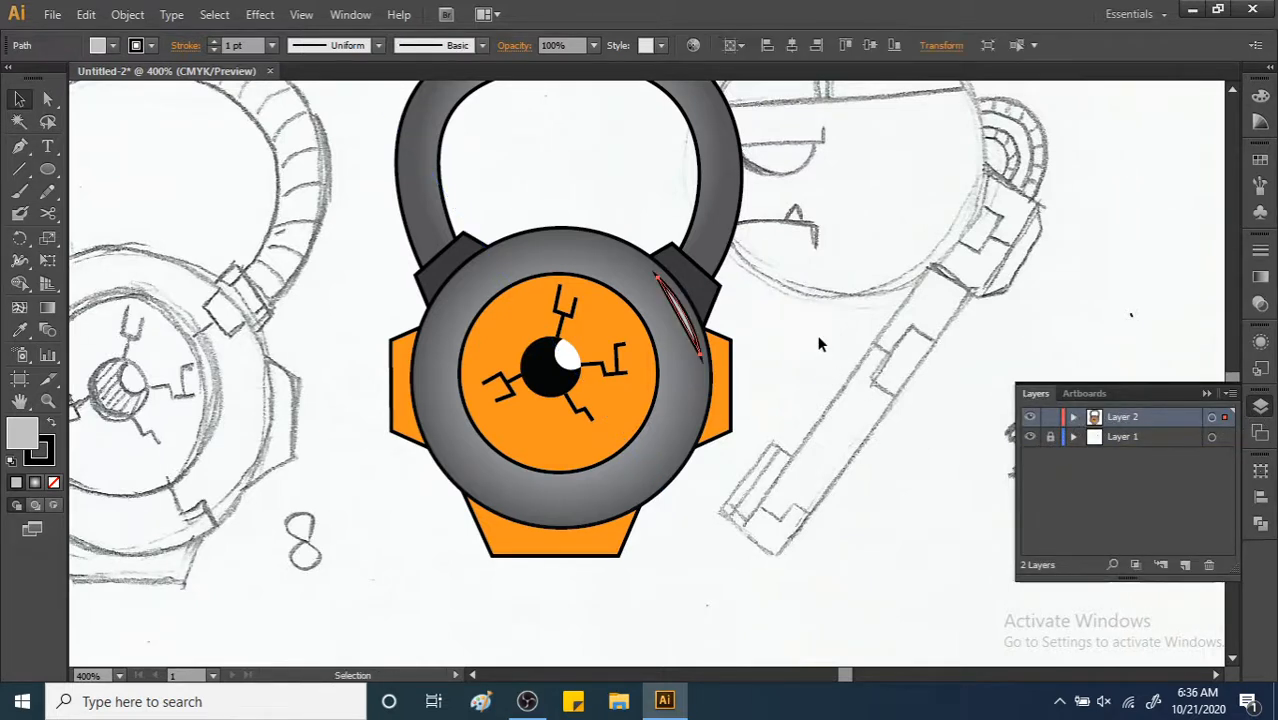
Remove the black stroke from the highlight sliver, keep its light gray fill, and deselect it.
click(818, 341)
click(695, 342)
click(100, 45)
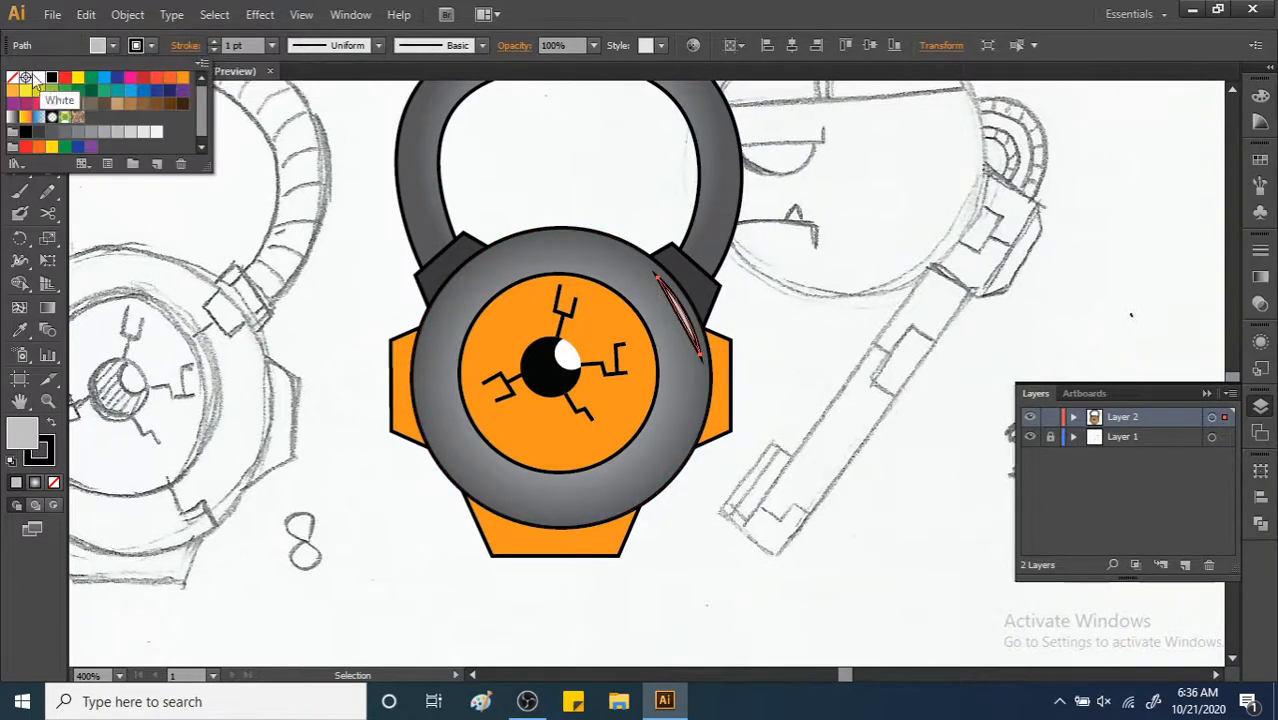
click(12, 79)
click(806, 281)
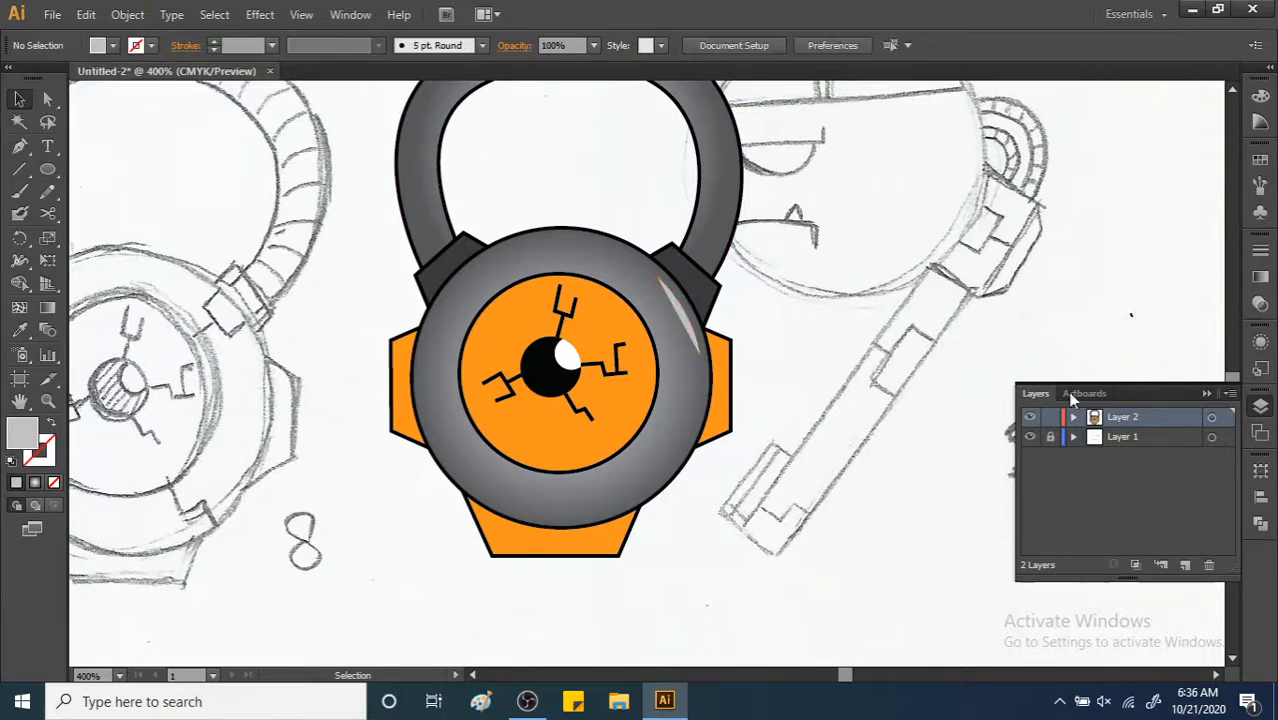
click(1260, 409)
Reshape the highlight to about 5.5 mm wide and 9.6 mm high by moving its end anchors and adjusting its curve along the rim.
ctrl+alt+click(771, 291)
drag(690, 311, 833, 254)
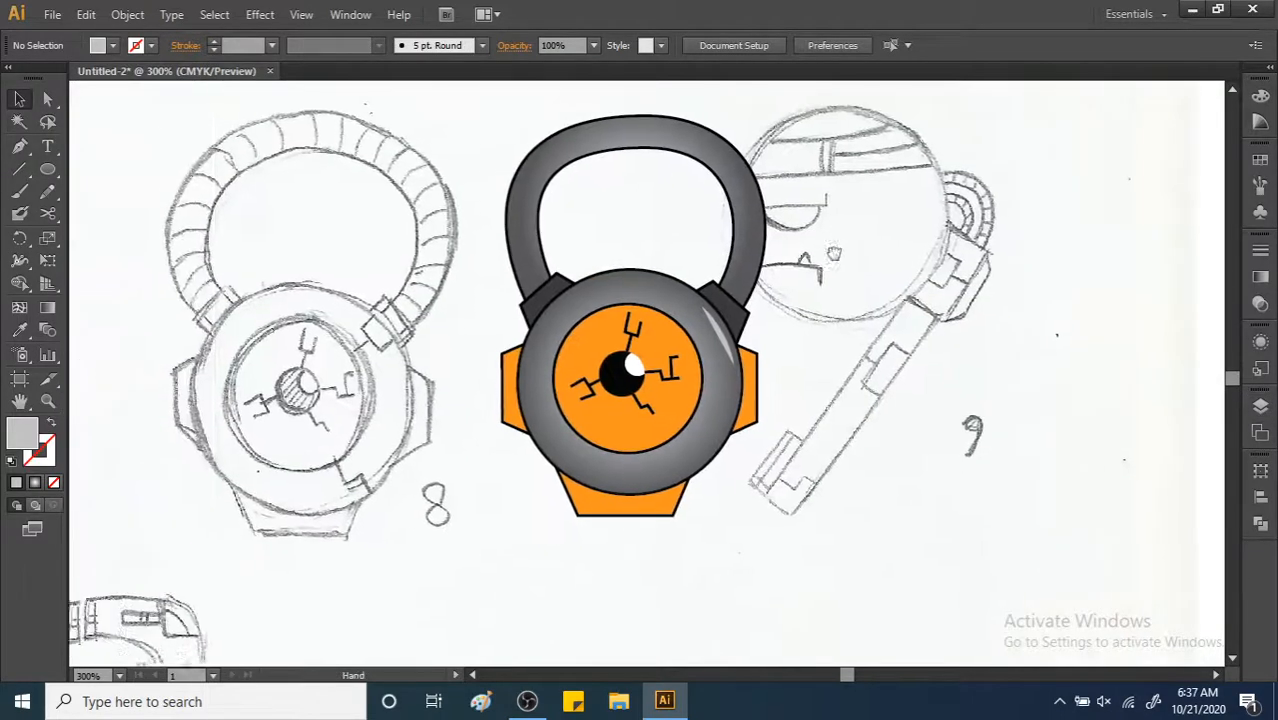
ctrl+click(764, 309)
drag(616, 315, 724, 224)
ctrl+click(693, 272)
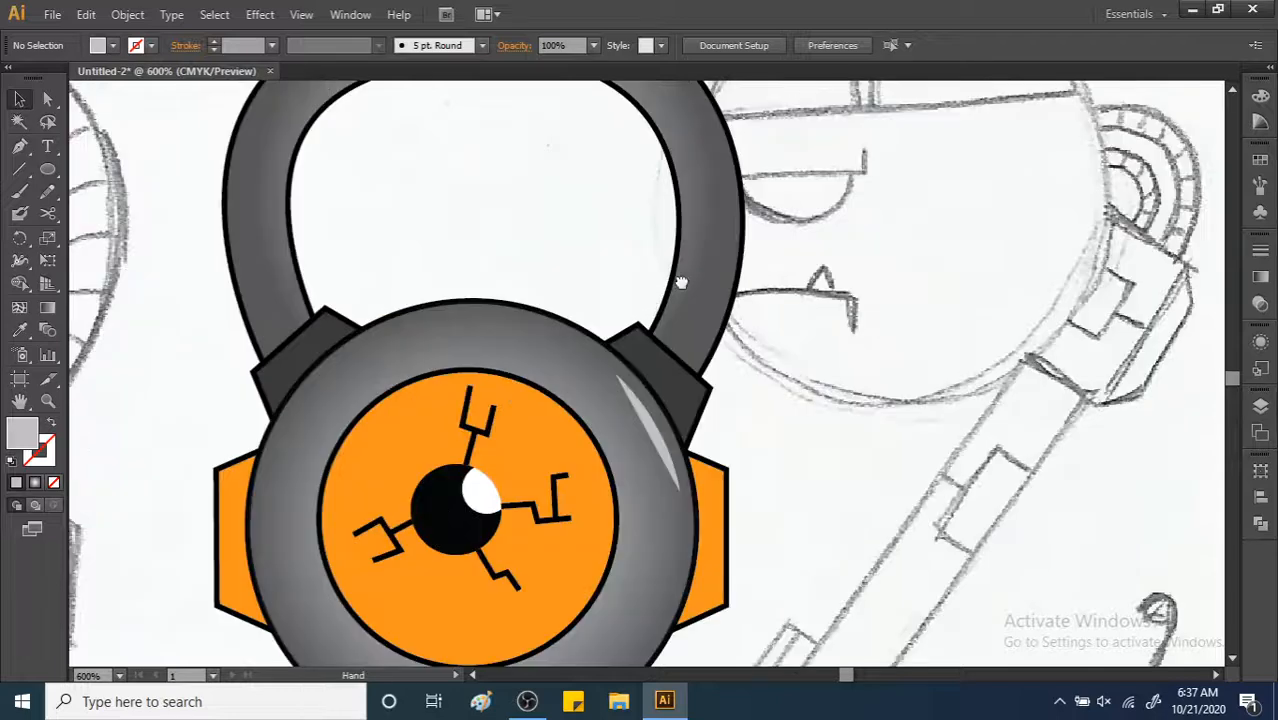
drag(680, 283, 759, 226)
click(724, 340)
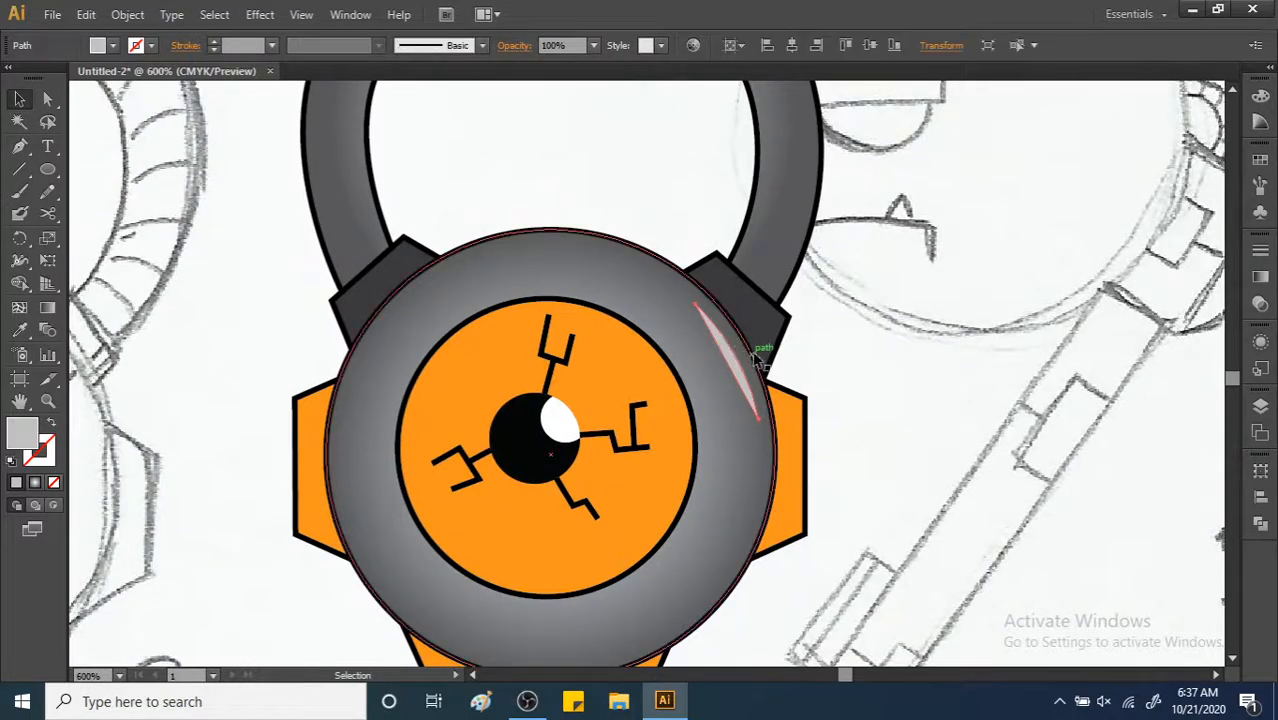
key(a)
drag(703, 308, 673, 286)
click(735, 400)
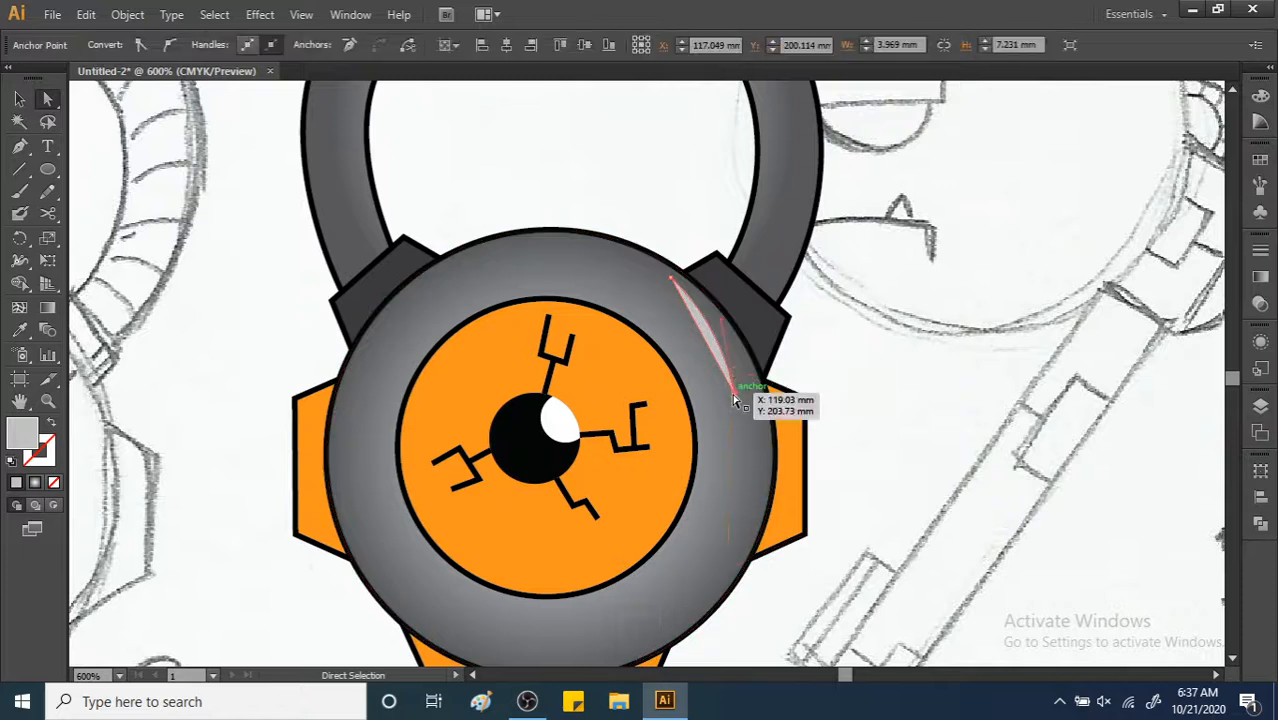
drag(736, 400, 757, 432)
drag(745, 358, 758, 351)
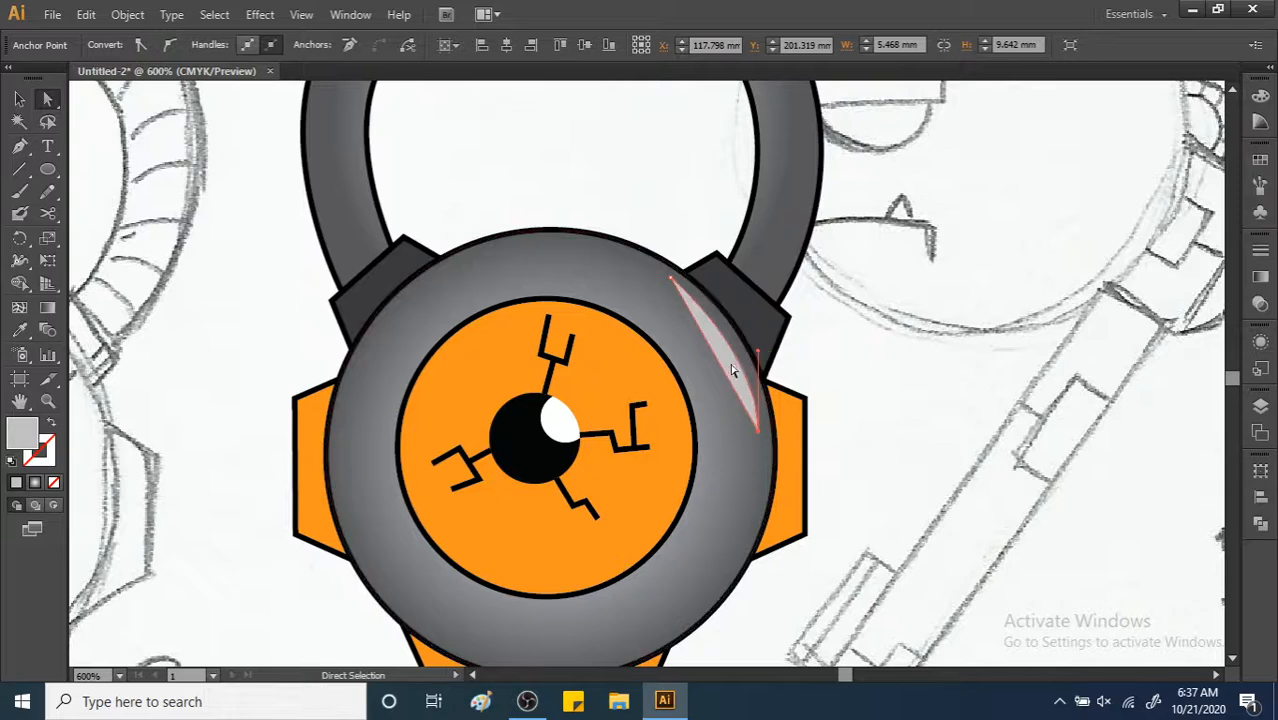
click(672, 279)
click(840, 367)
ctrl+alt+click(802, 371)
ctrl+alt+click(797, 372)
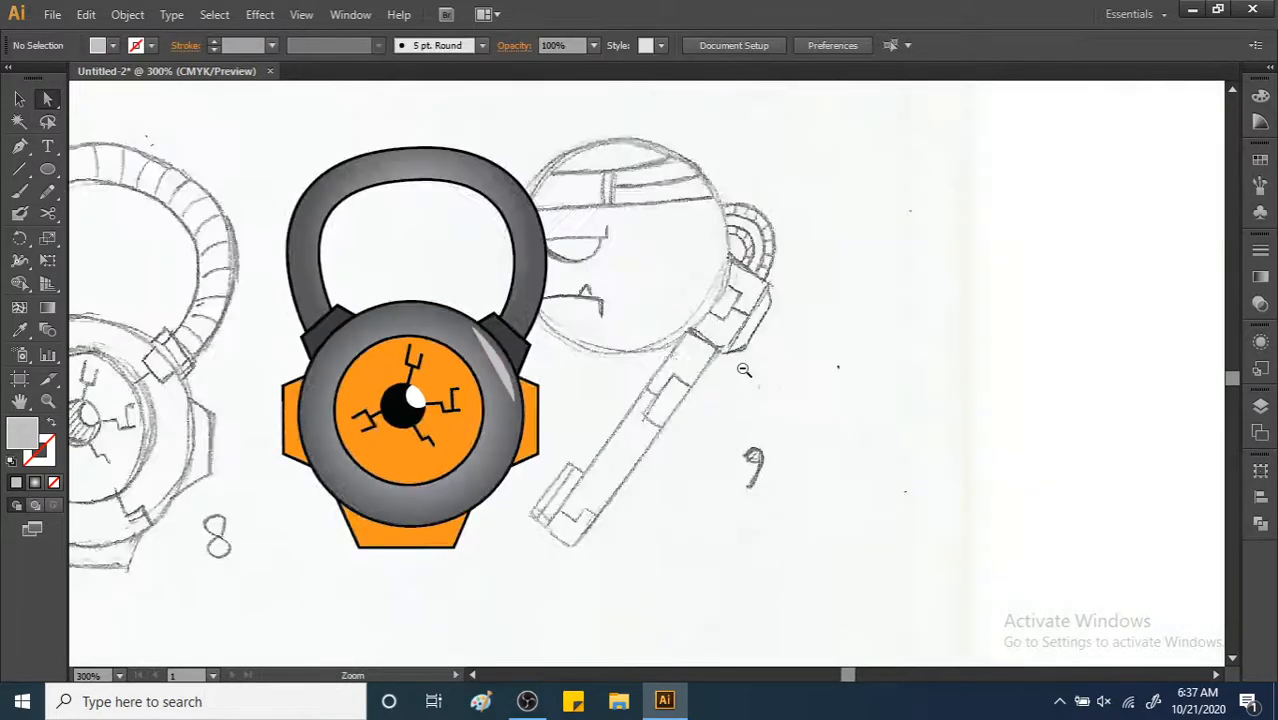
drag(662, 366, 906, 328)
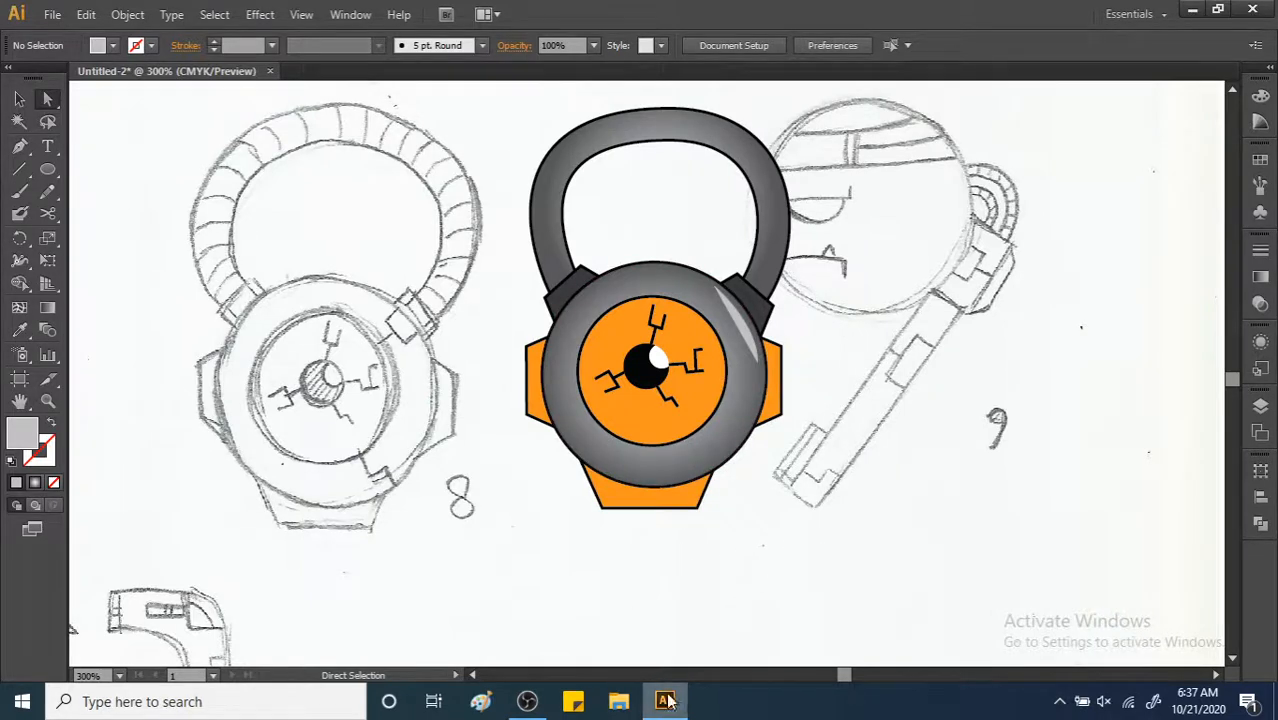
click(545, 706)
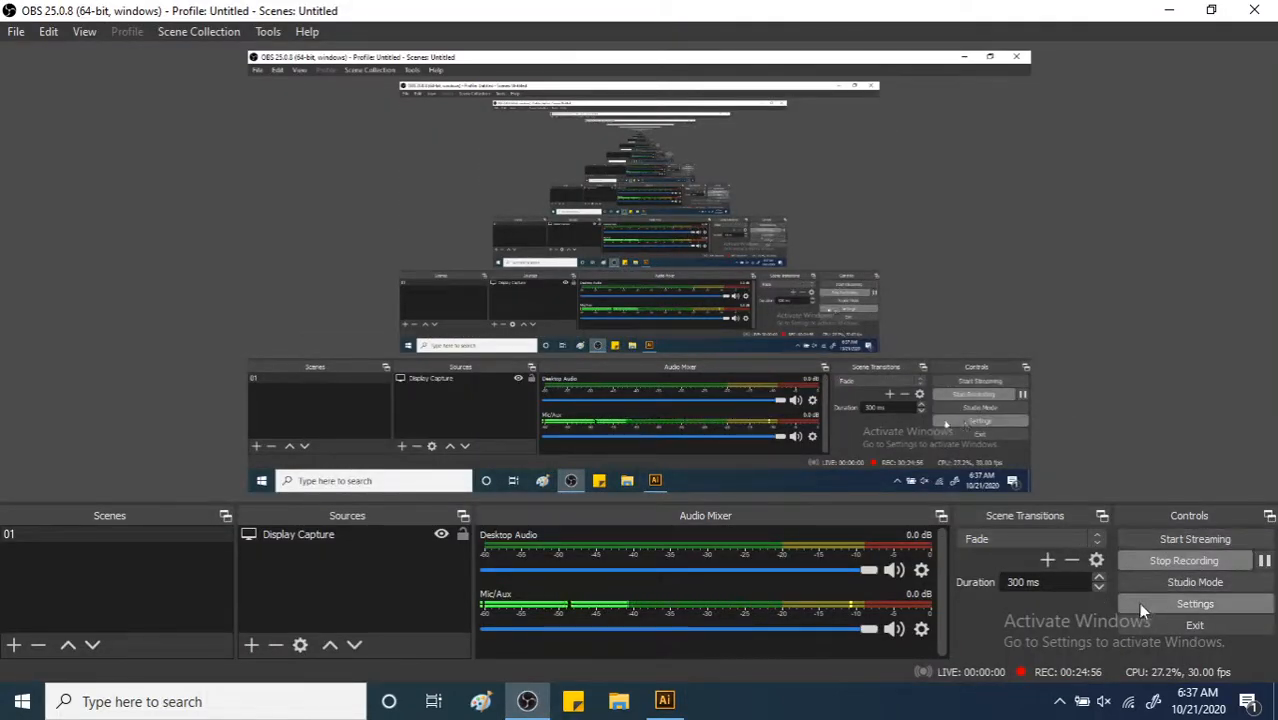
click(1193, 585)
click(1197, 588)
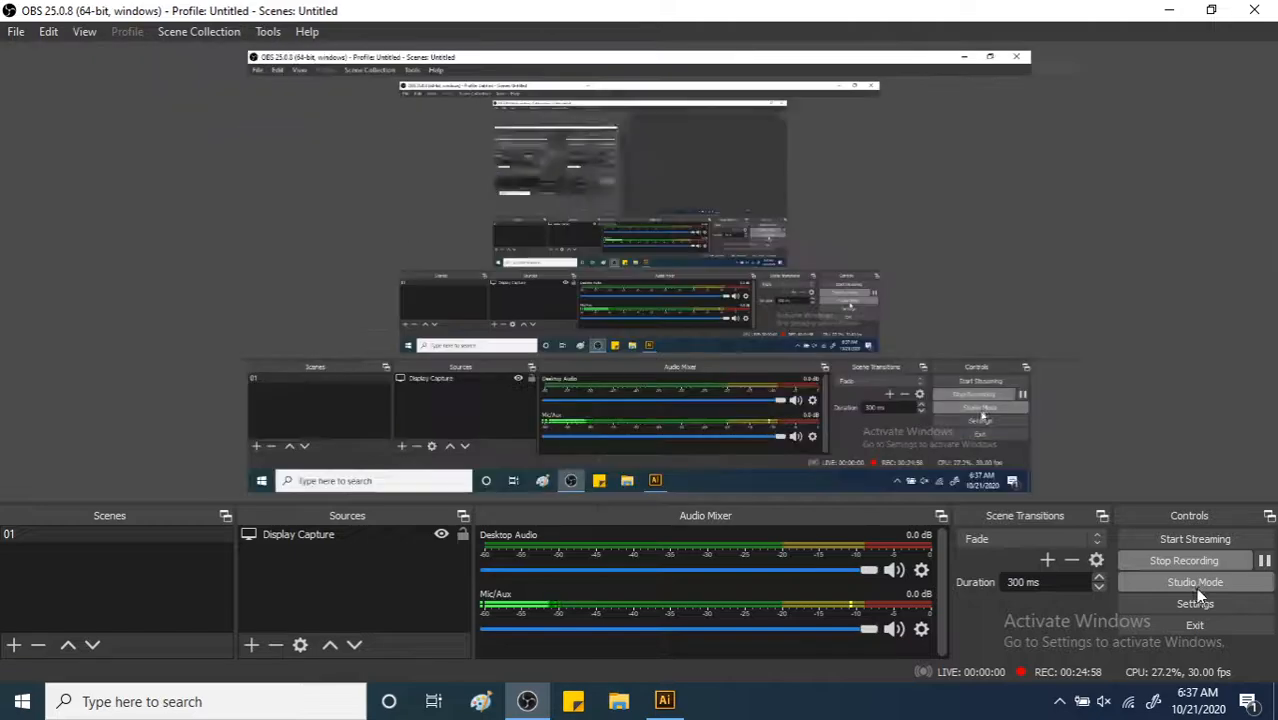